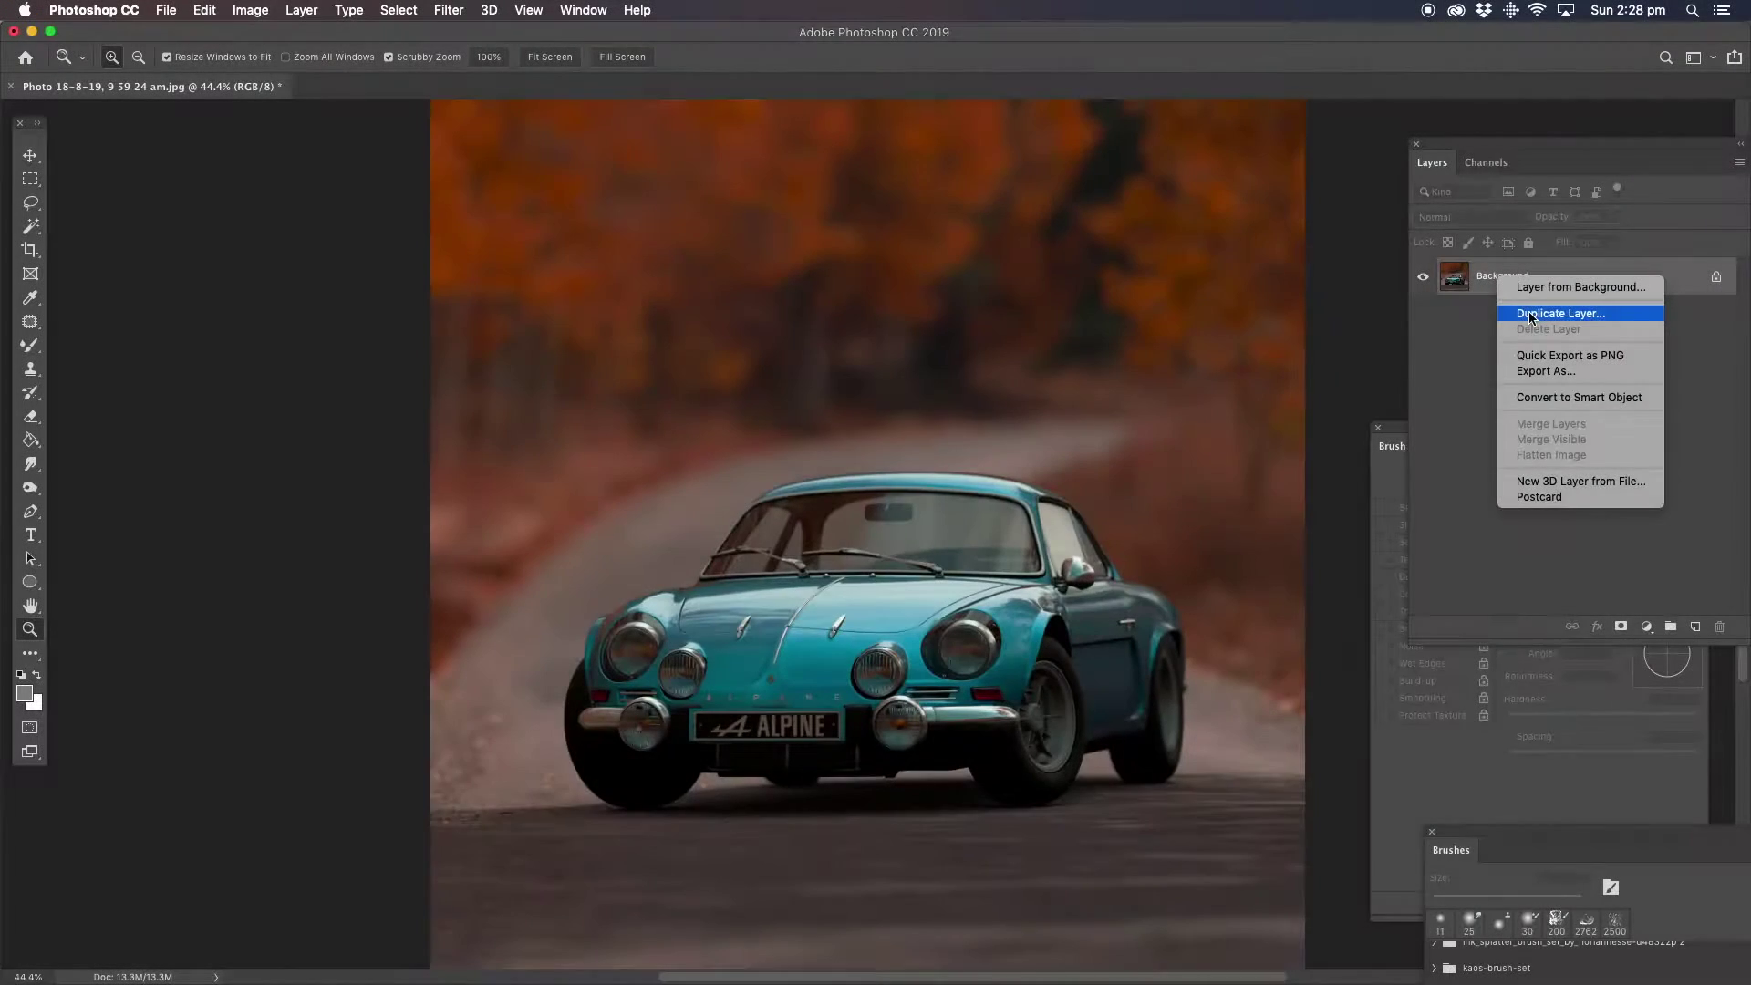
# Duplicate the background photo layer and copy the lassoed roof area onto a new Layer 1.
pyautogui.click(1018, 420)
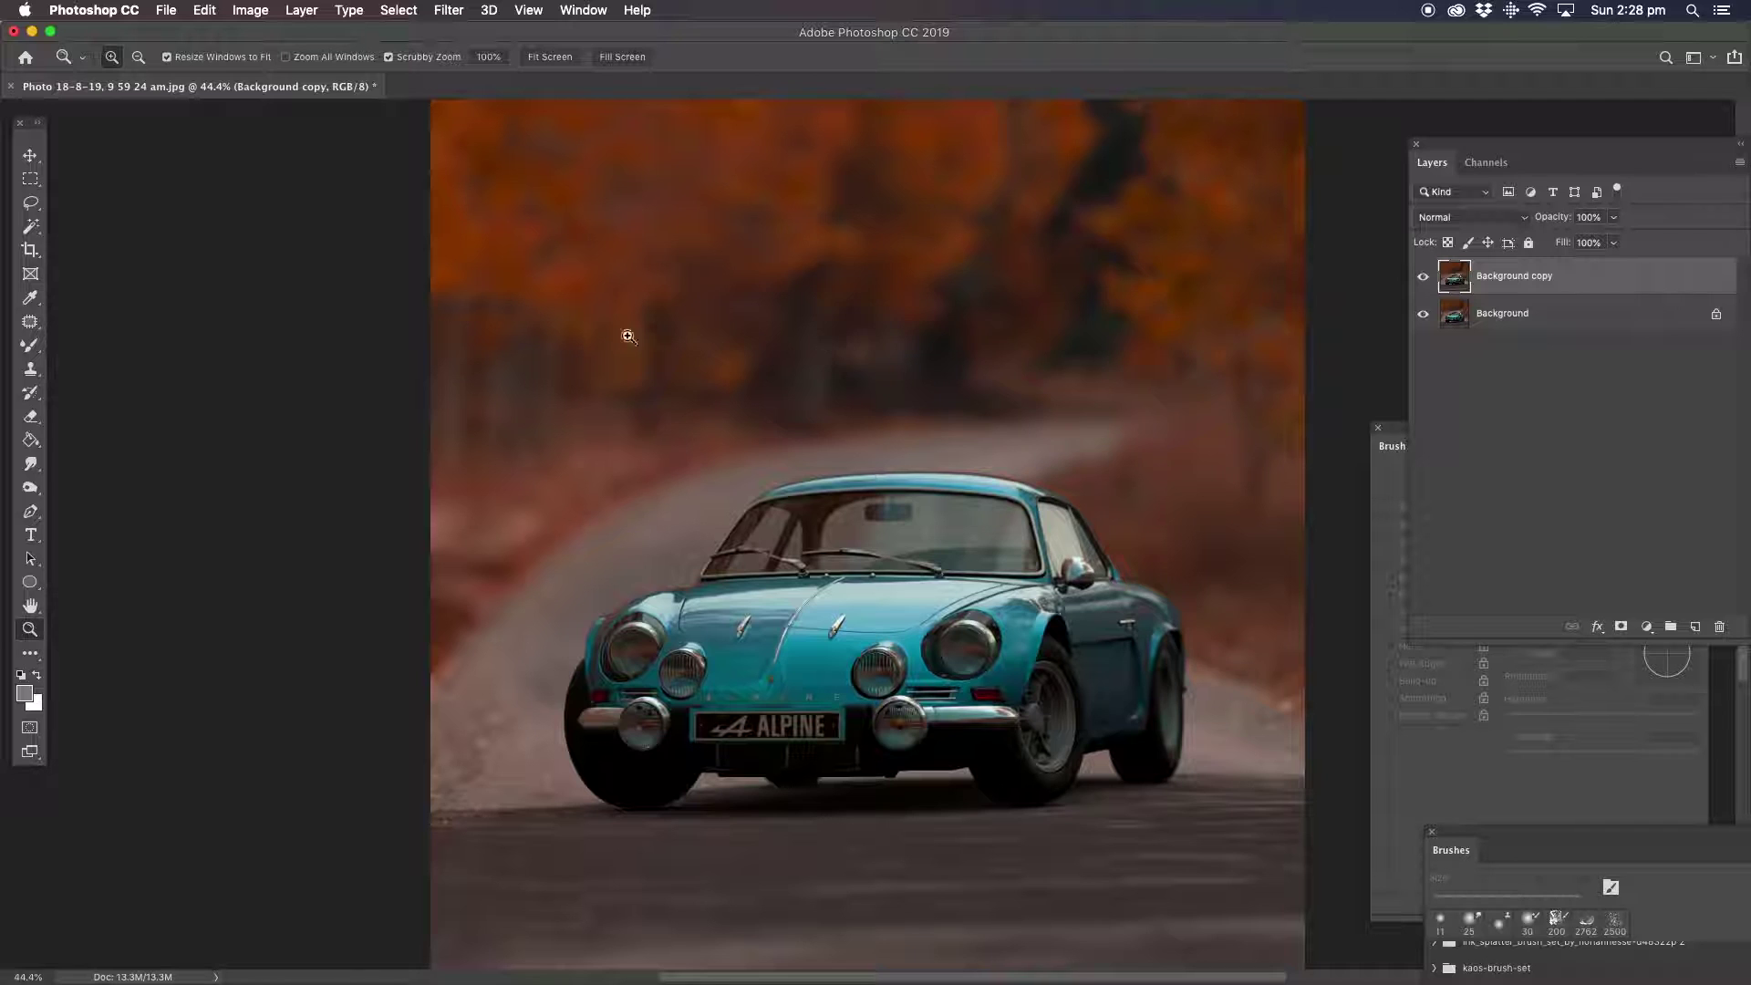
pyautogui.click(31, 202)
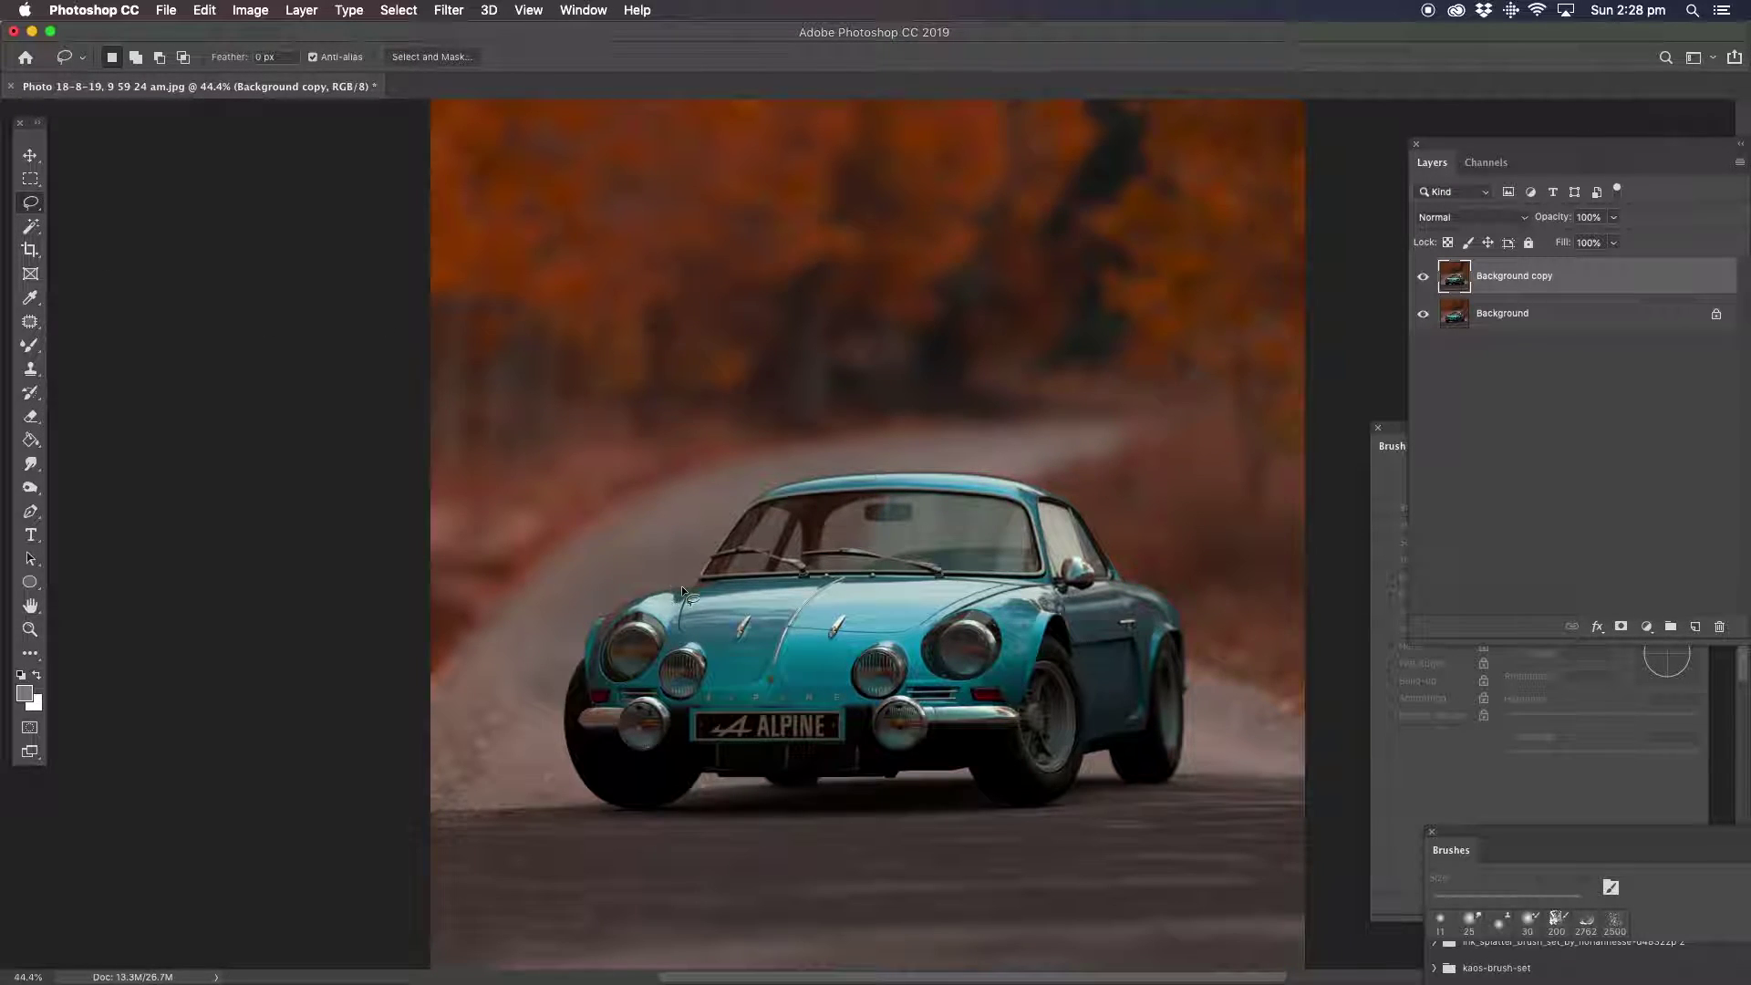
pyautogui.moveTo(675, 583); pyautogui.dragTo(1105, 594)
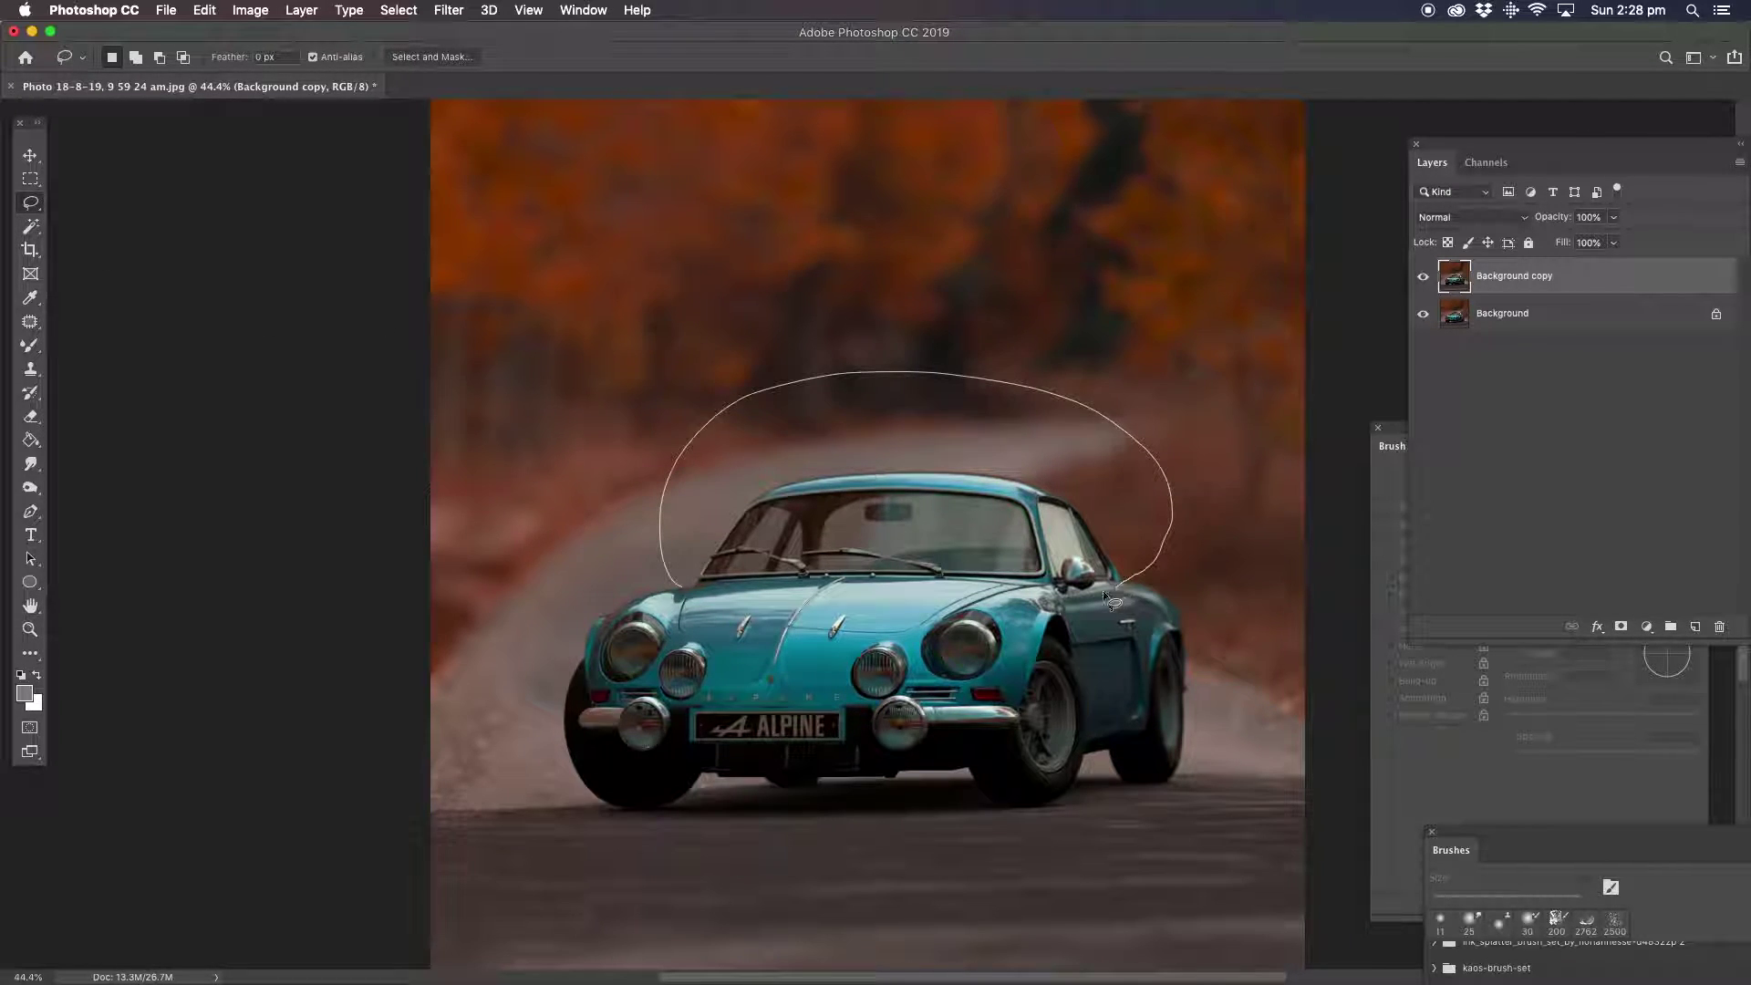
pyautogui.moveTo(1001, 591); pyautogui.dragTo(999, 585)
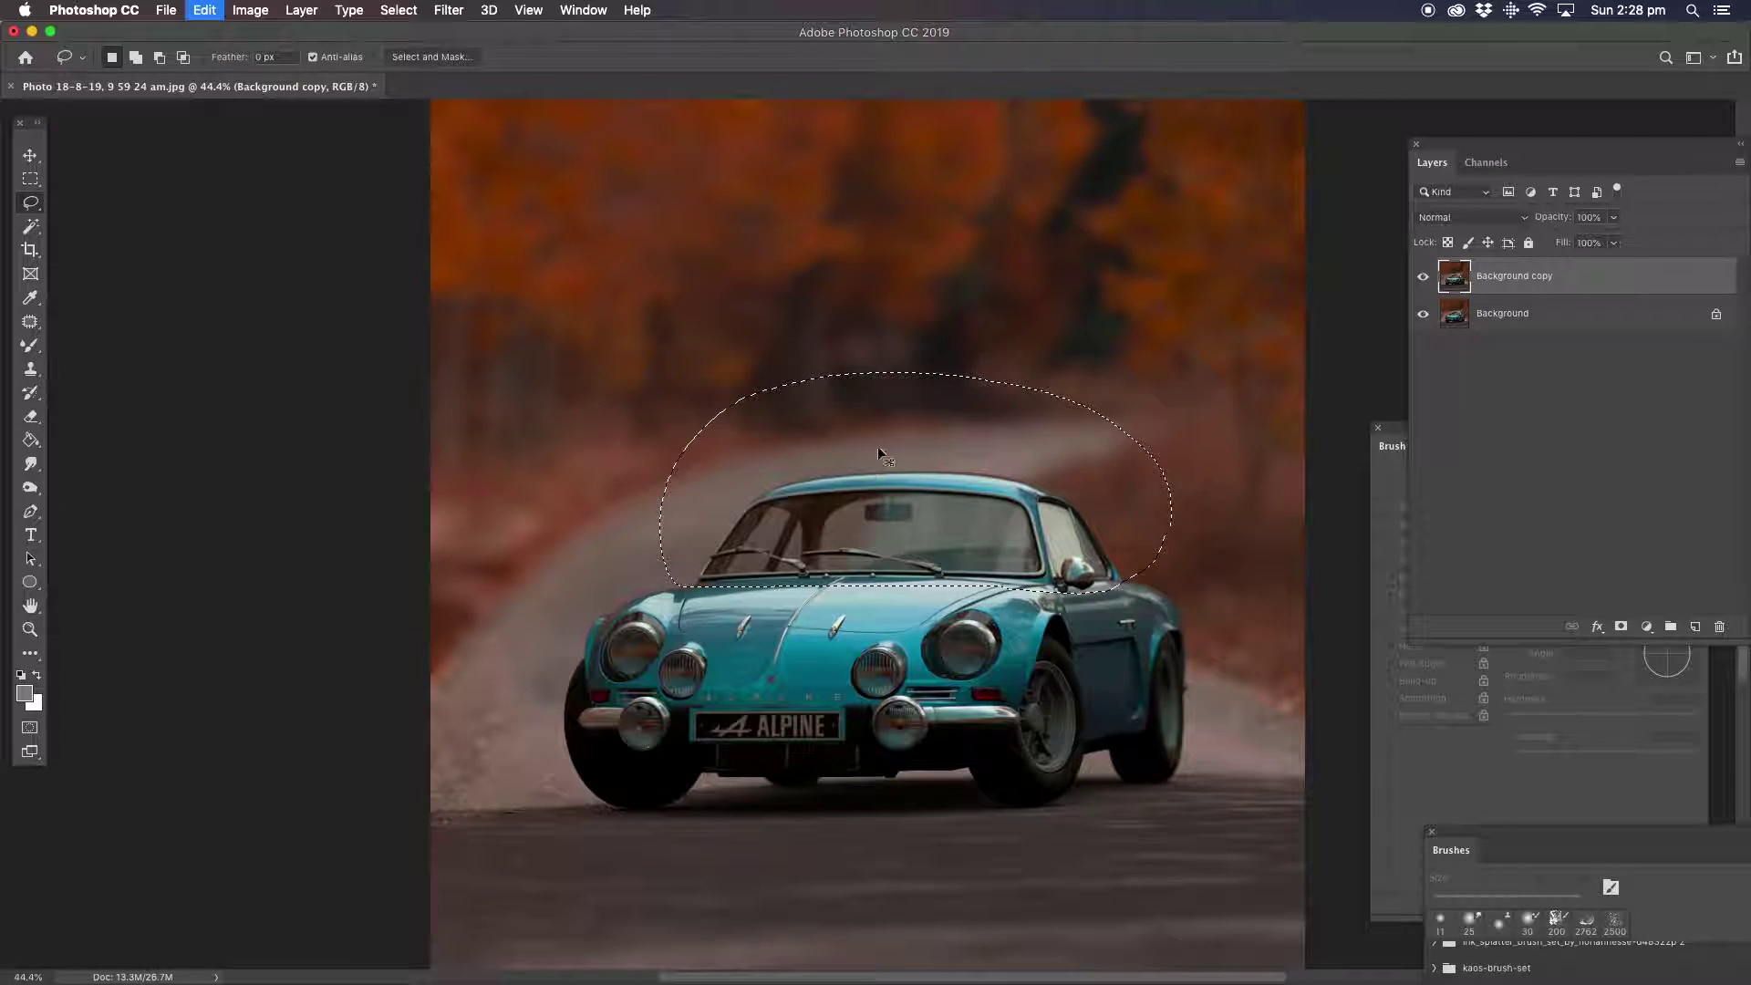
pyautogui.hotkey('ctrl', 'j')
pyautogui.click(30, 155)
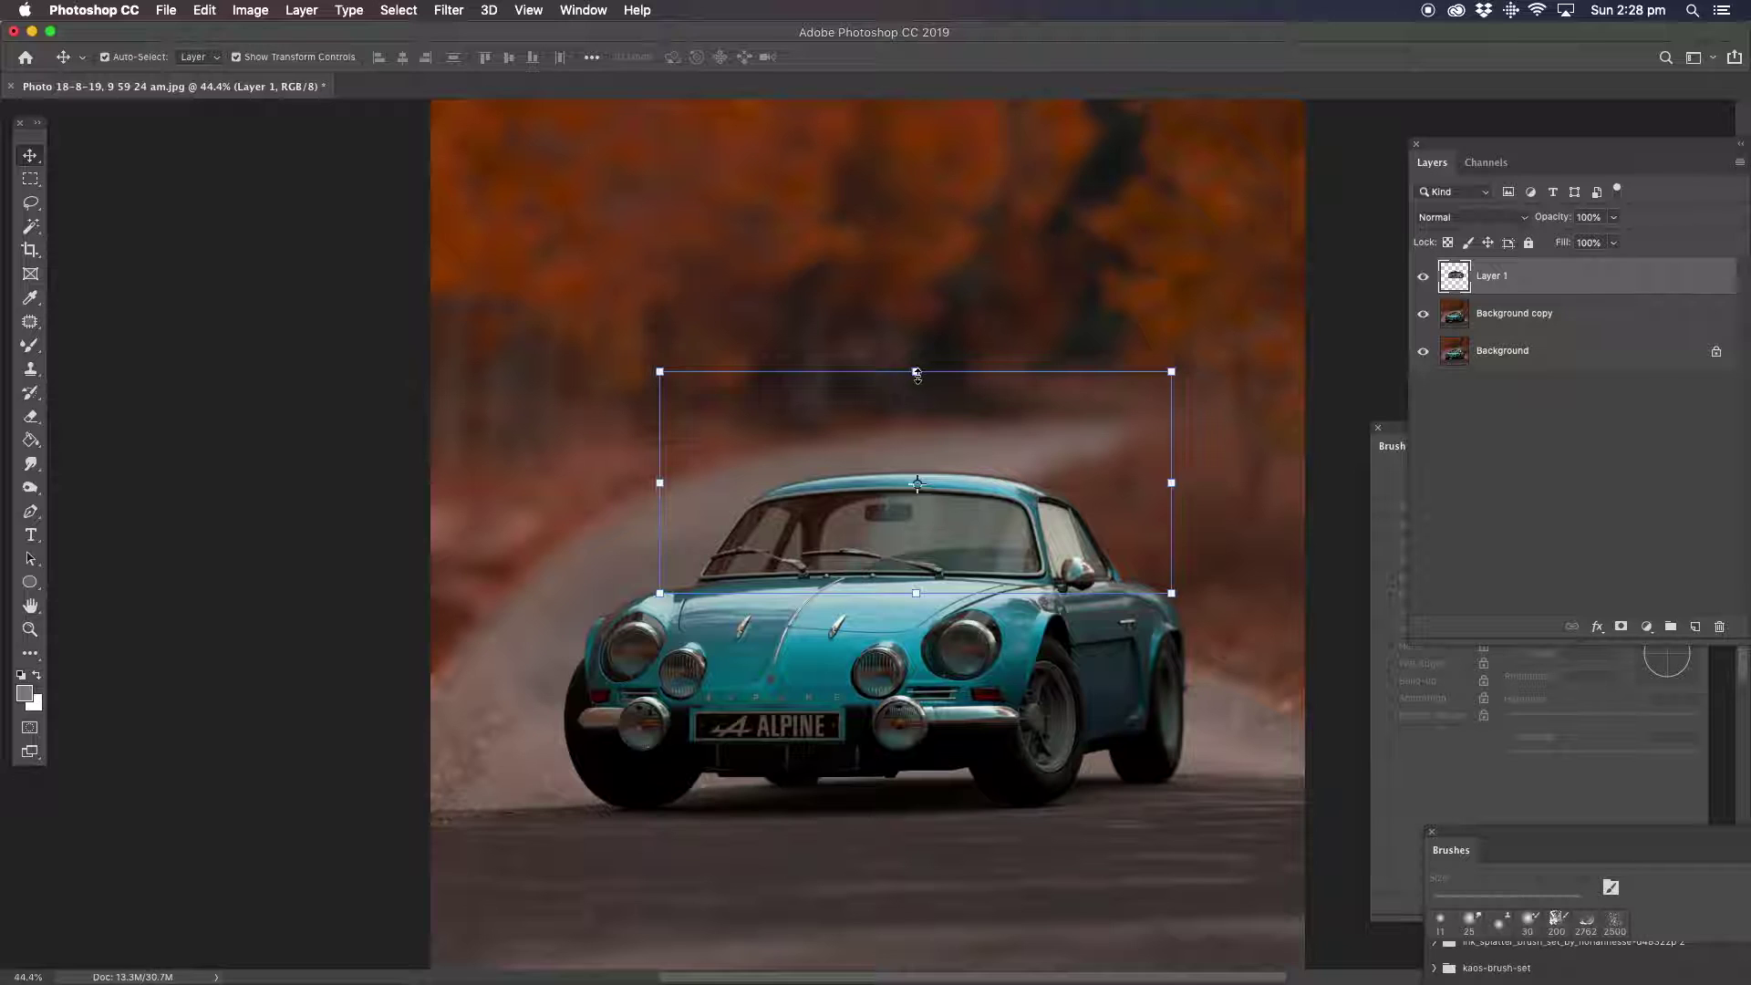
# Stretch the roof upward, then stretch the selected middle cabin band further up.
pyautogui.moveTo(917, 372); pyautogui.dragTo(916, 105)
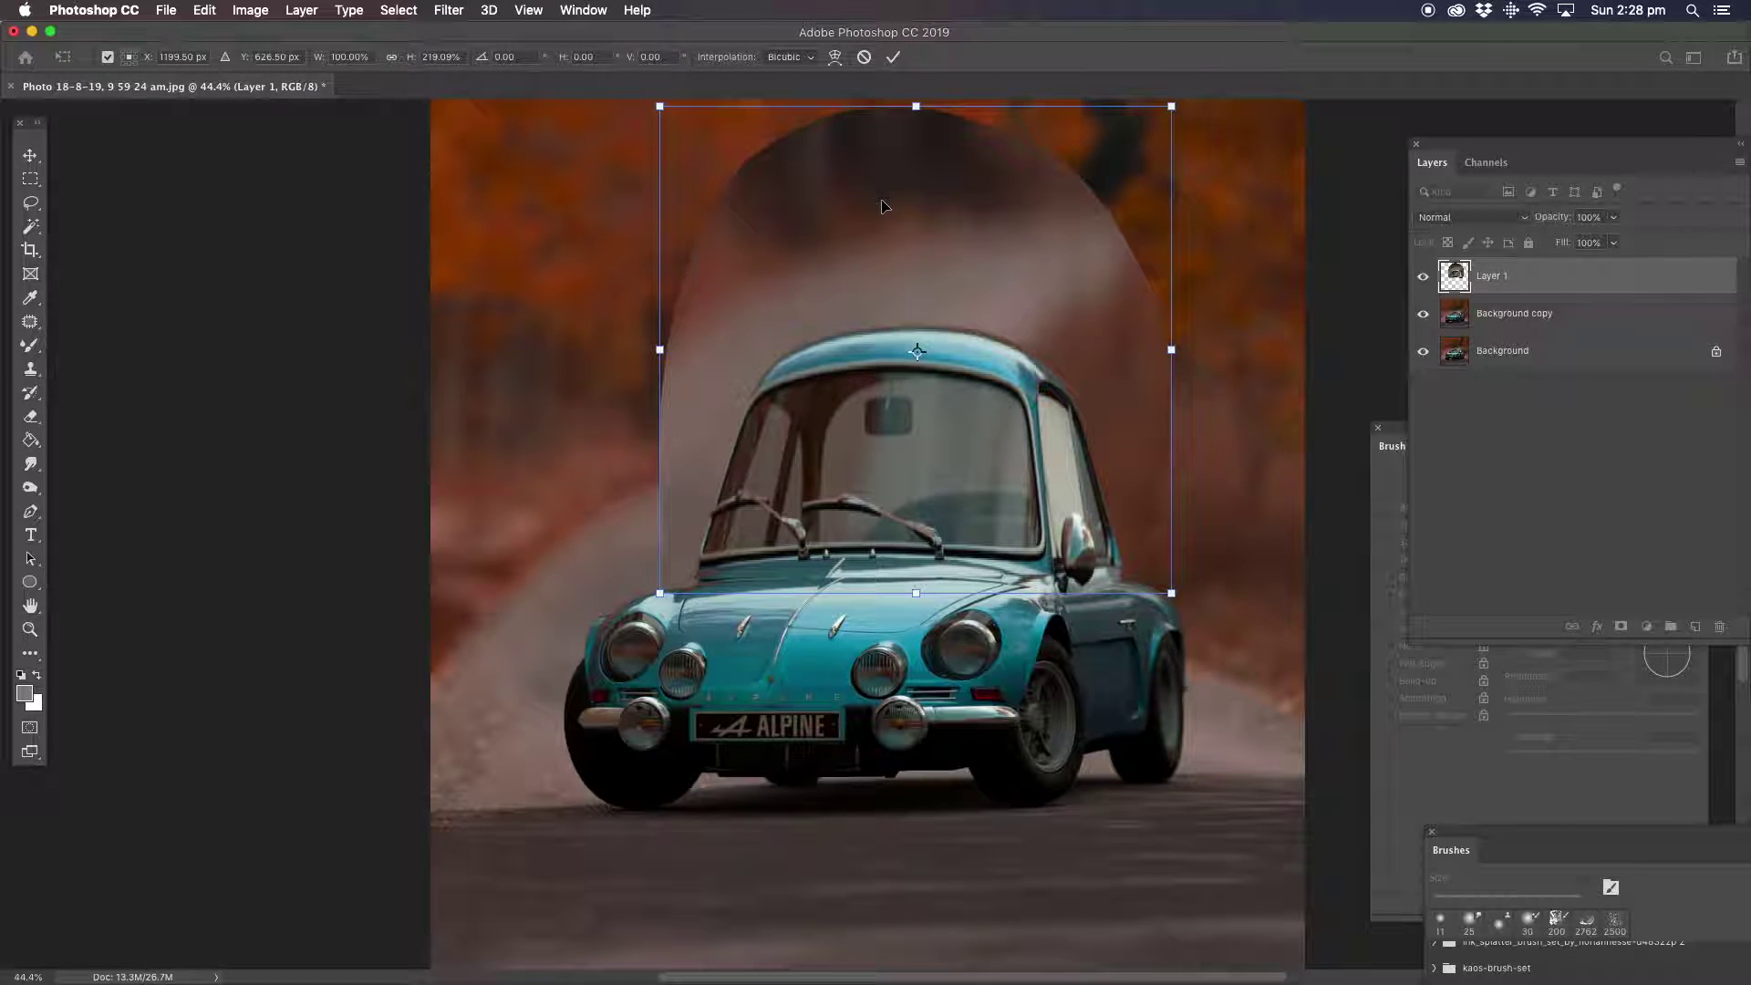
pyautogui.click(30, 179)
pyautogui.moveTo(619, 283)
pyautogui.mouseDown()
pyautogui.moveTo(863, 442)
pyautogui.moveTo(1208, 585)
pyautogui.mouseUp()
pyautogui.hotkey('ctrl', 't')
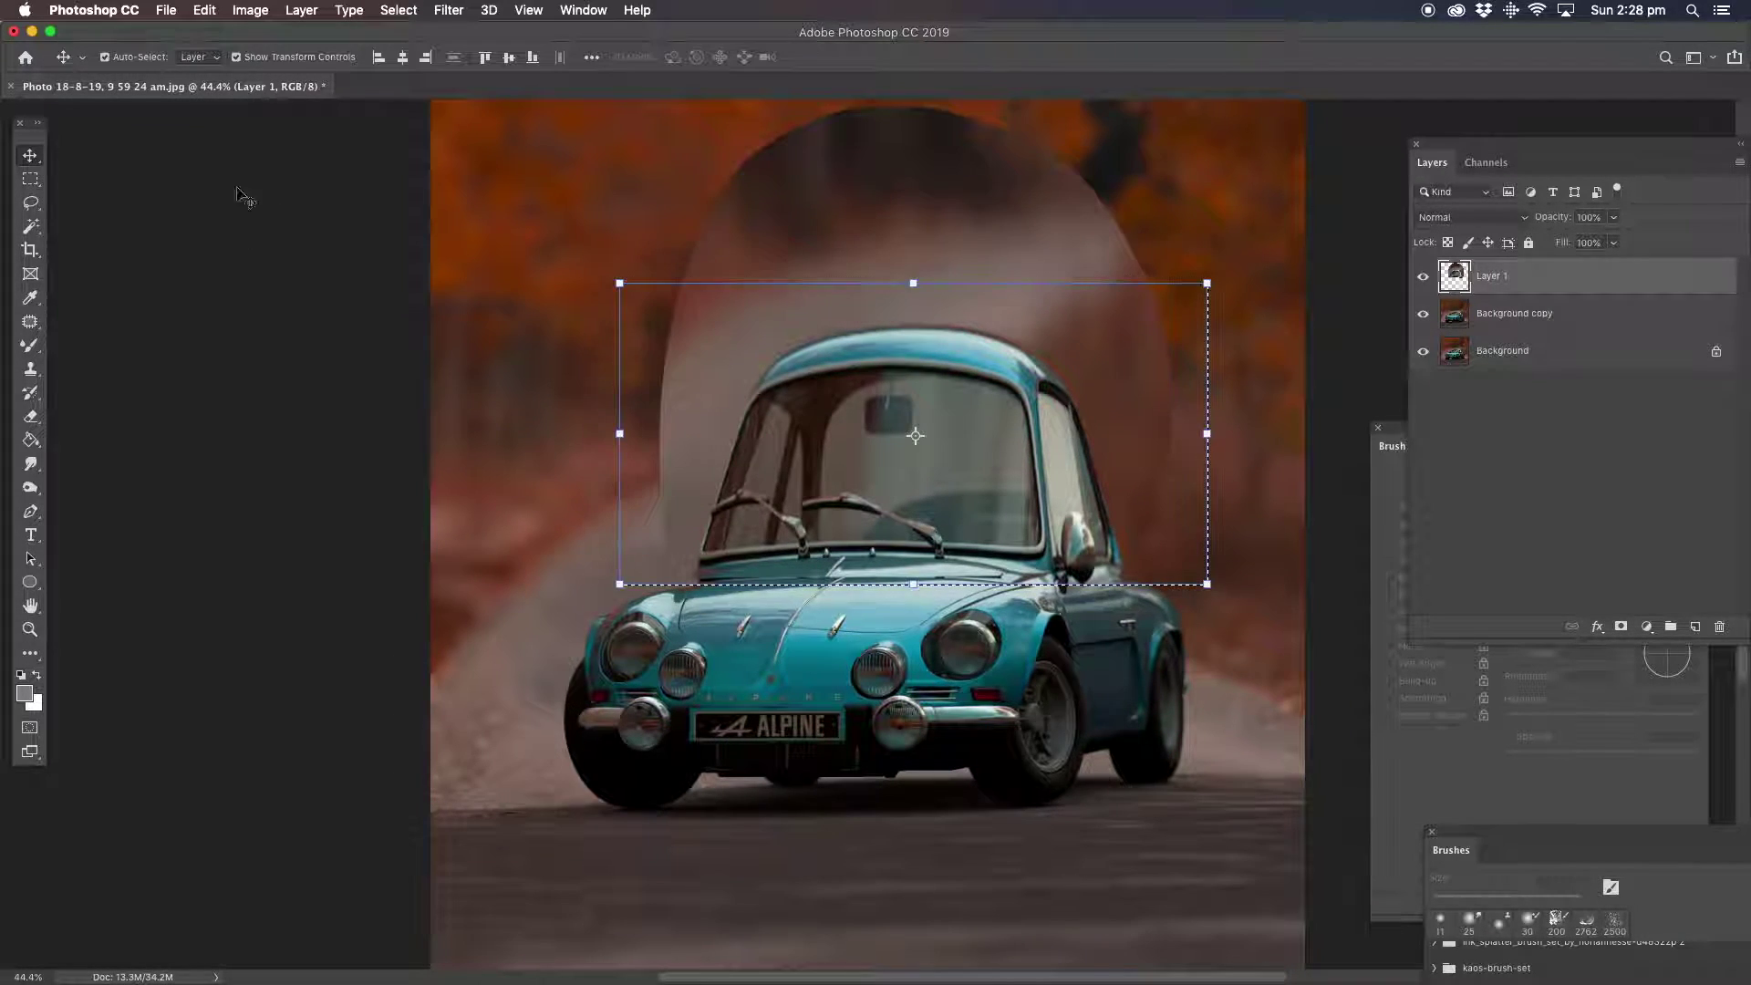
pyautogui.moveTo(912, 282); pyautogui.dragTo(913, 192)
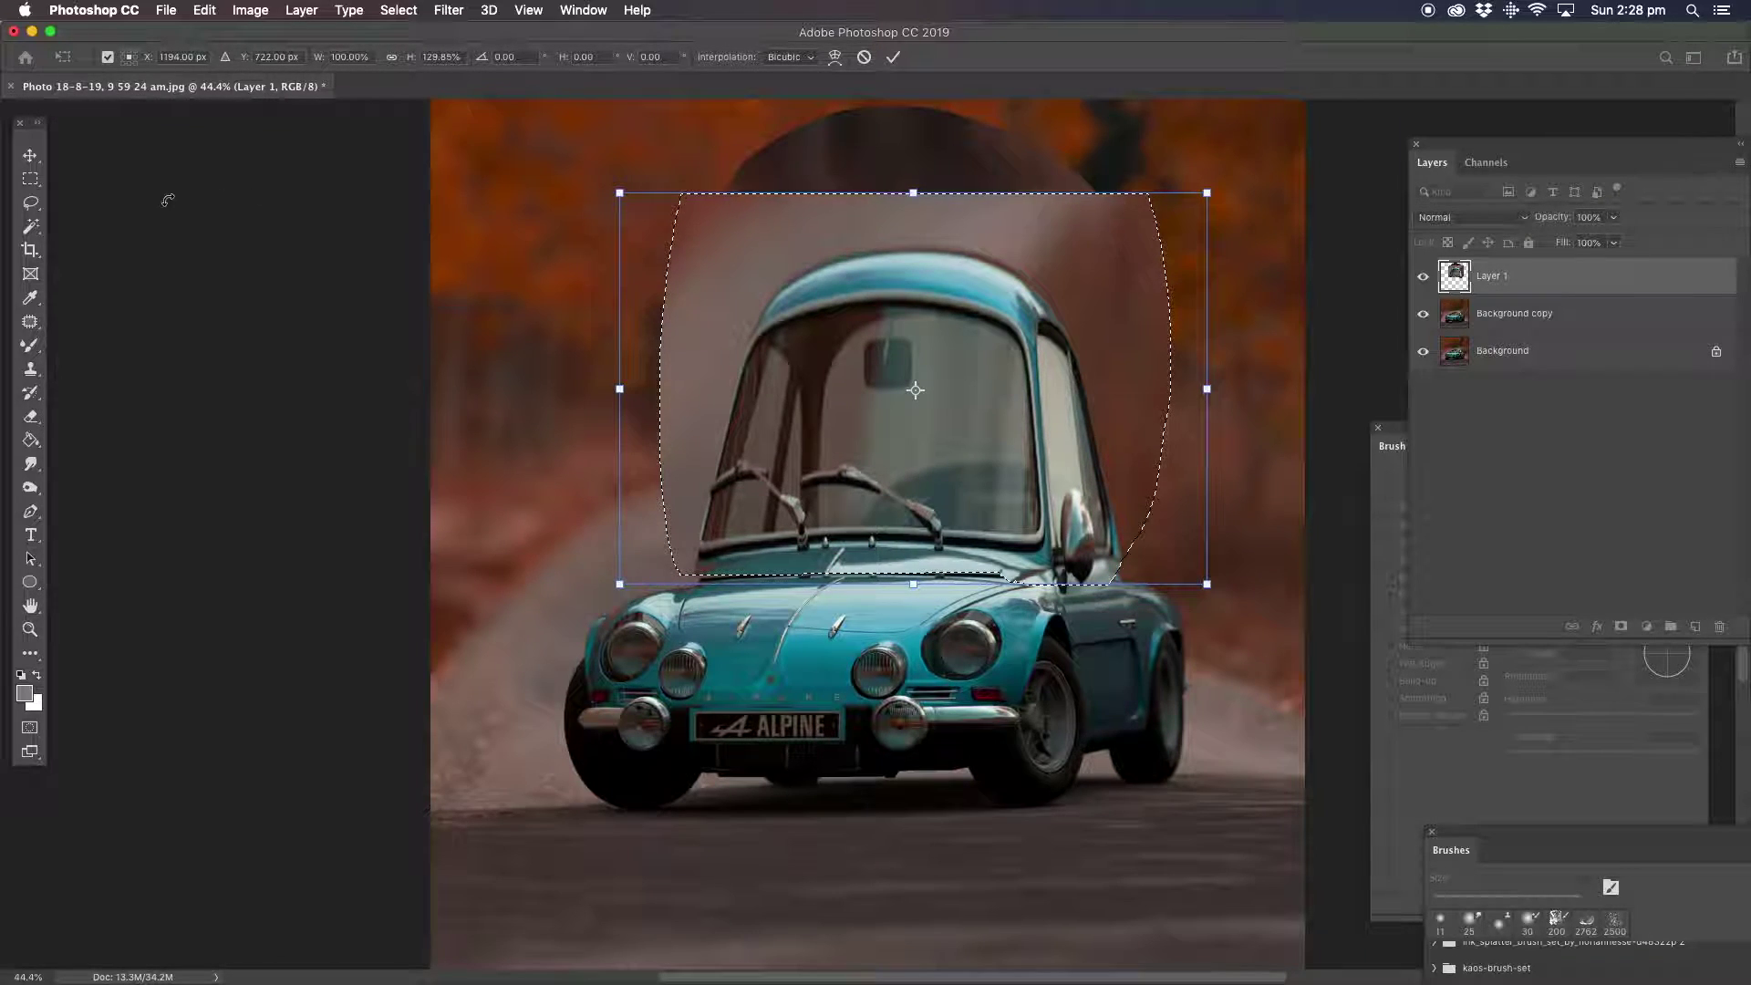
pyautogui.click(30, 179)
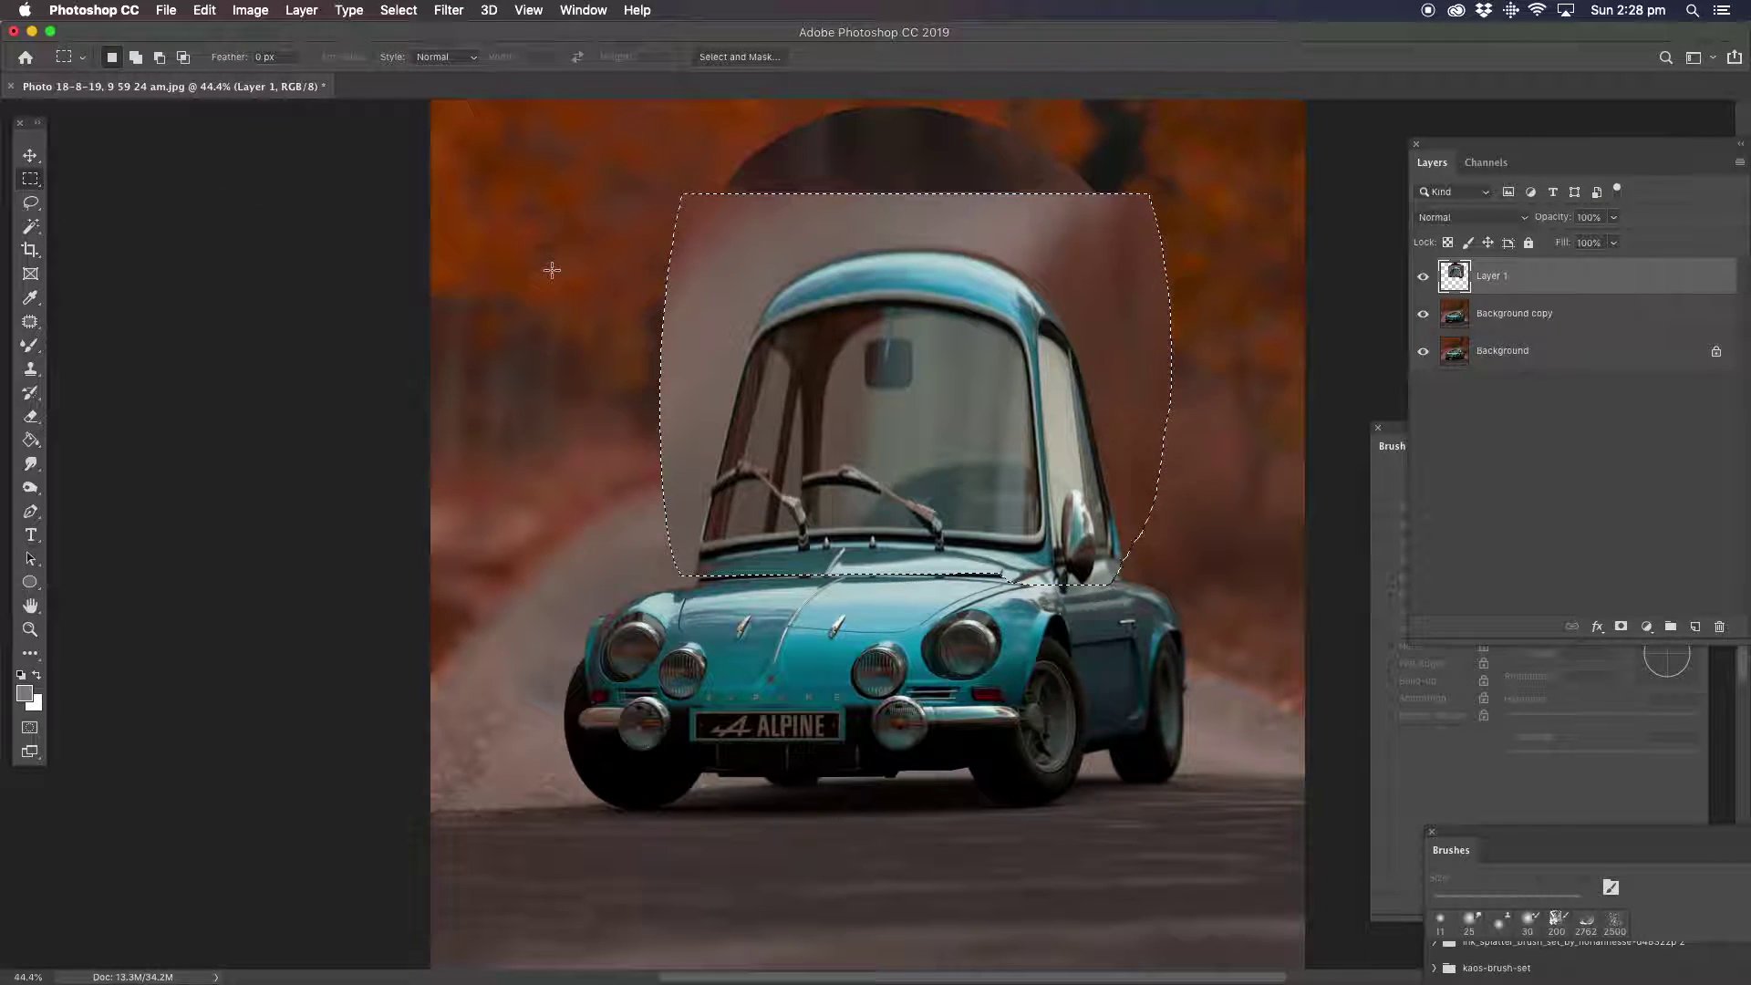
# Nudge the stretched cabin slightly right and clear the selection.
pyautogui.click(36, 161)
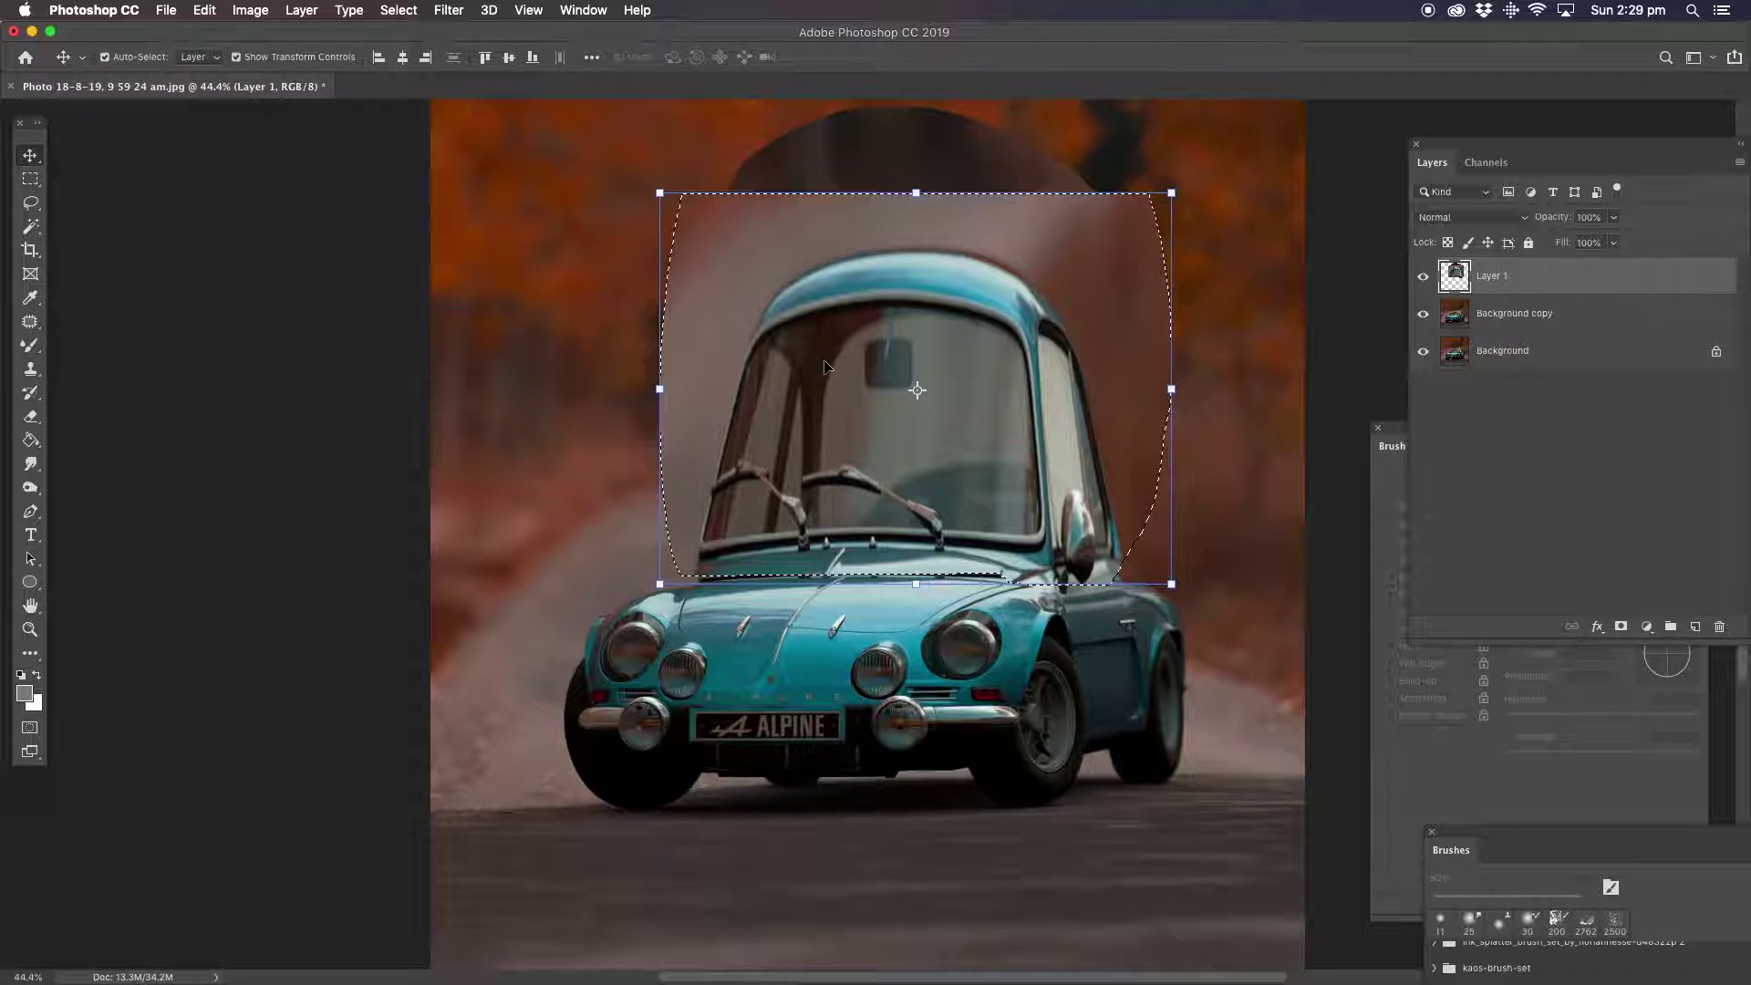
pyautogui.moveTo(827, 368); pyautogui.dragTo(830, 370)
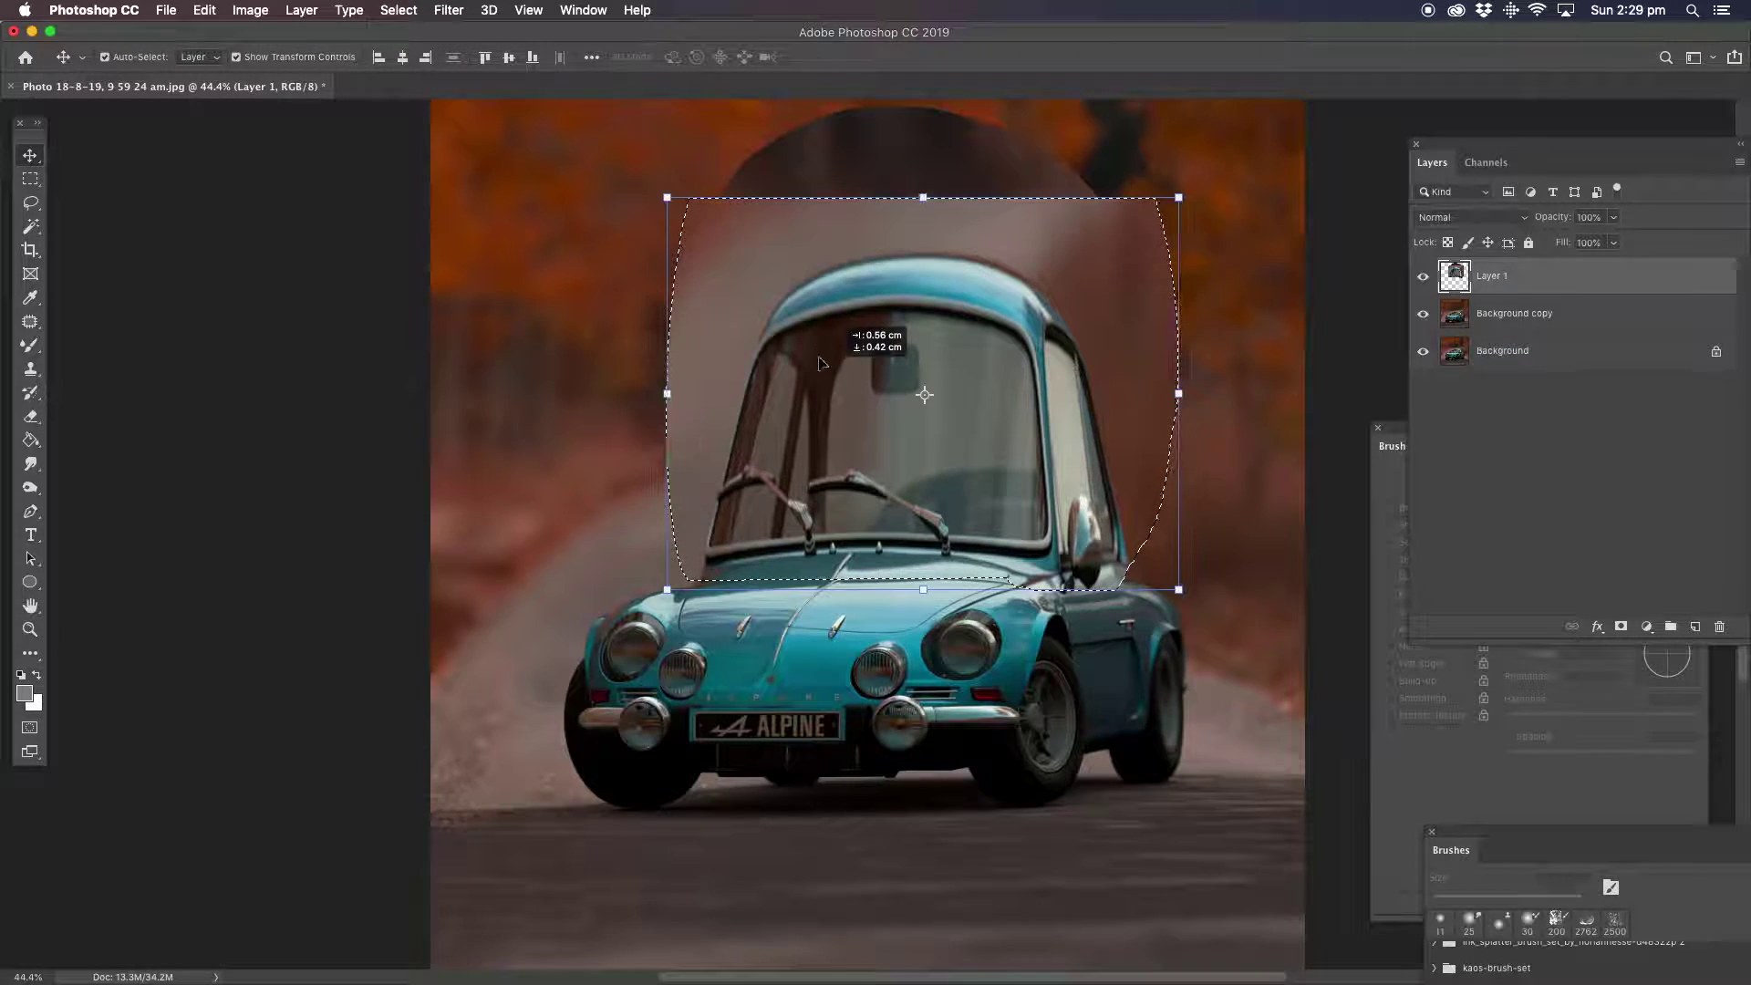
pyautogui.press('l')
pyautogui.click(503, 276)
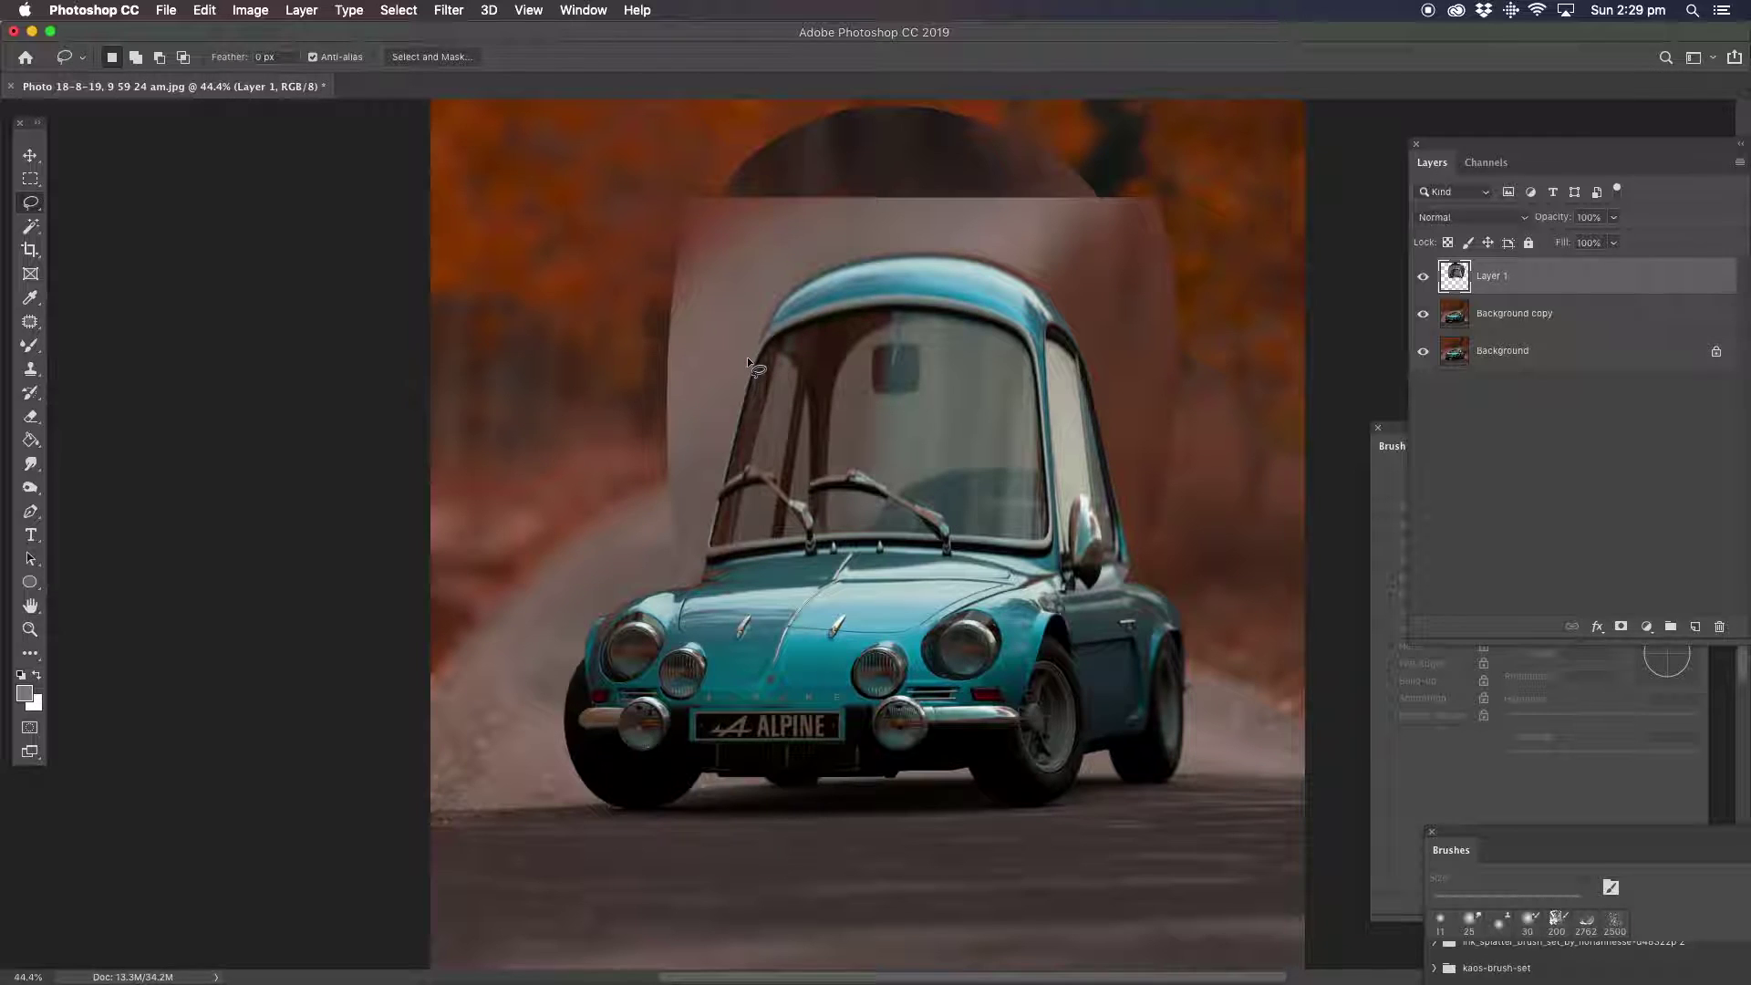
# Duplicate Layer 1 as Layer 1 copy and hide the original Layer 1.
pyautogui.rightClick(1489, 287)
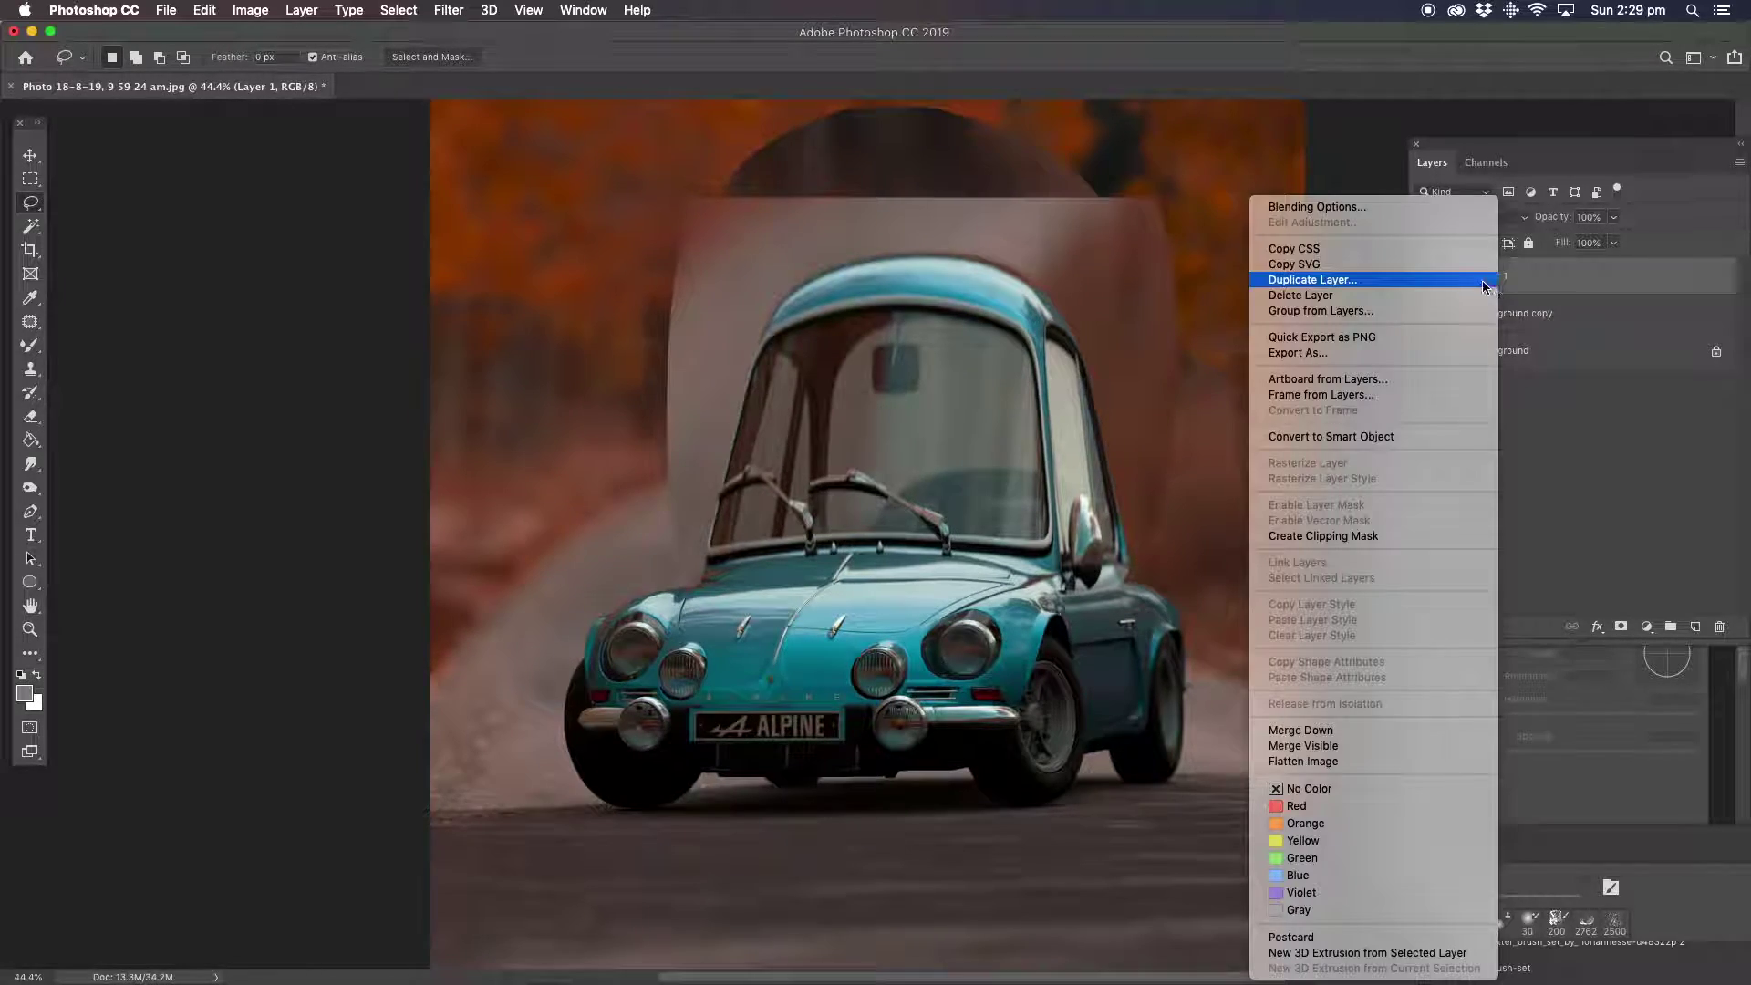
pyautogui.click(1346, 279)
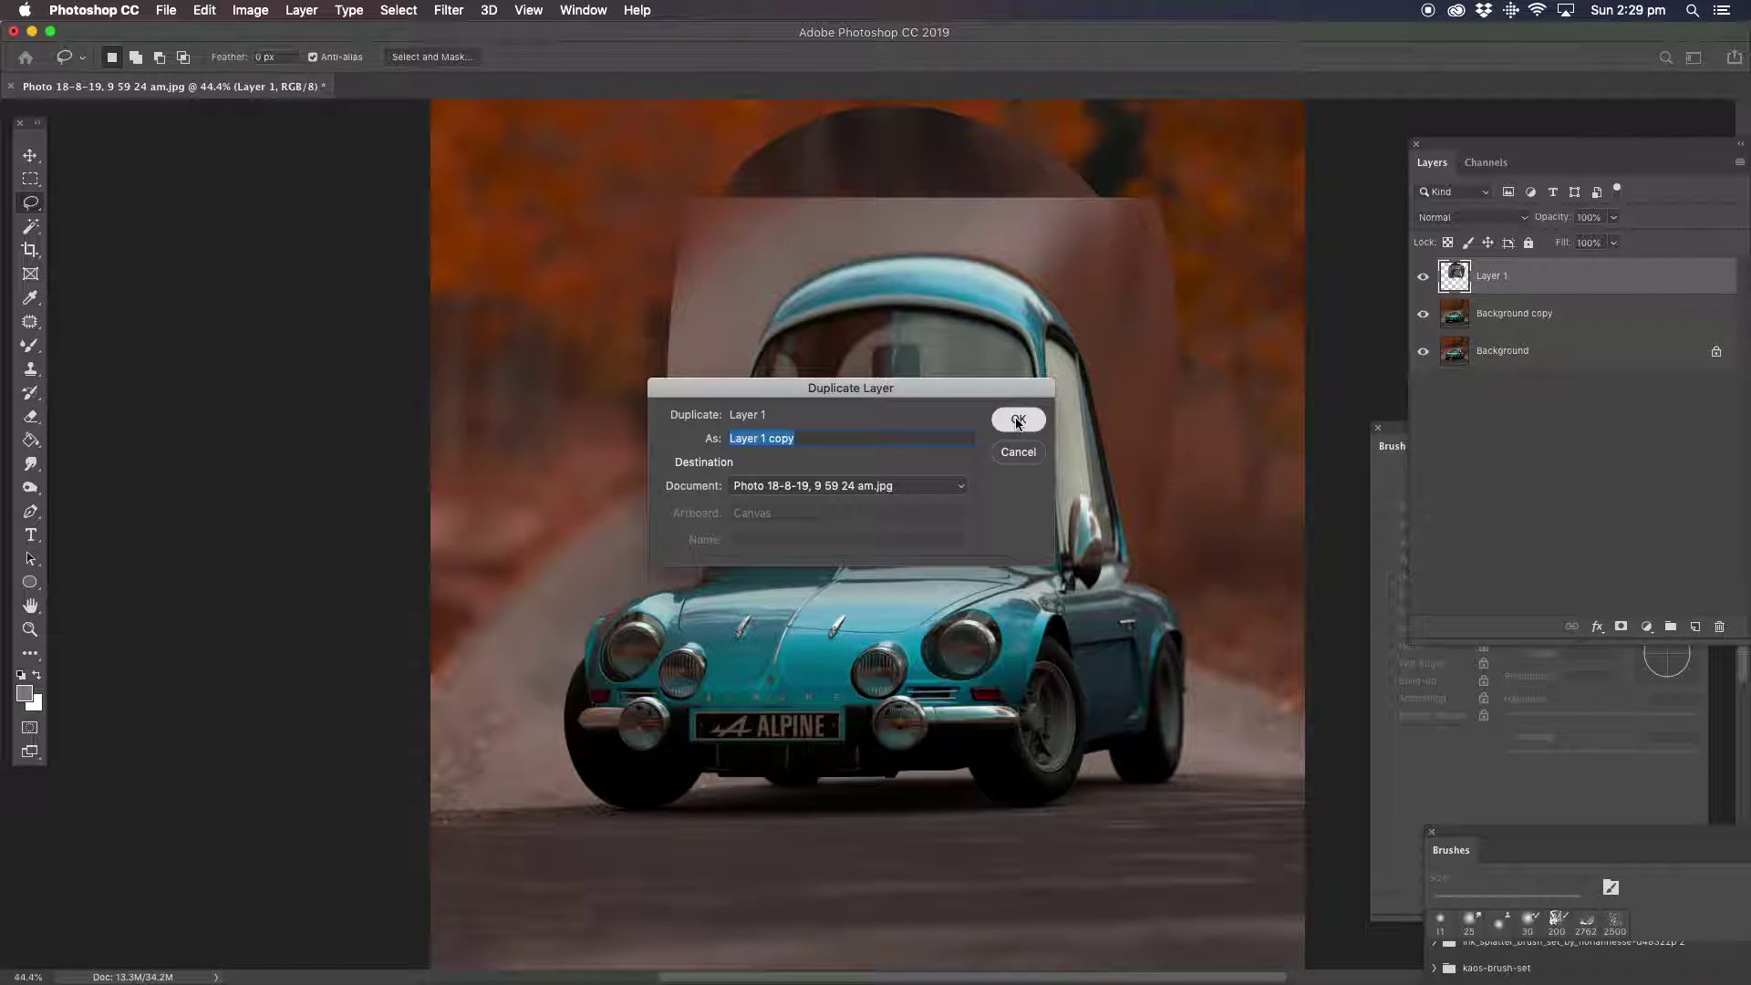
pyautogui.click(1018, 420)
pyautogui.click(1423, 314)
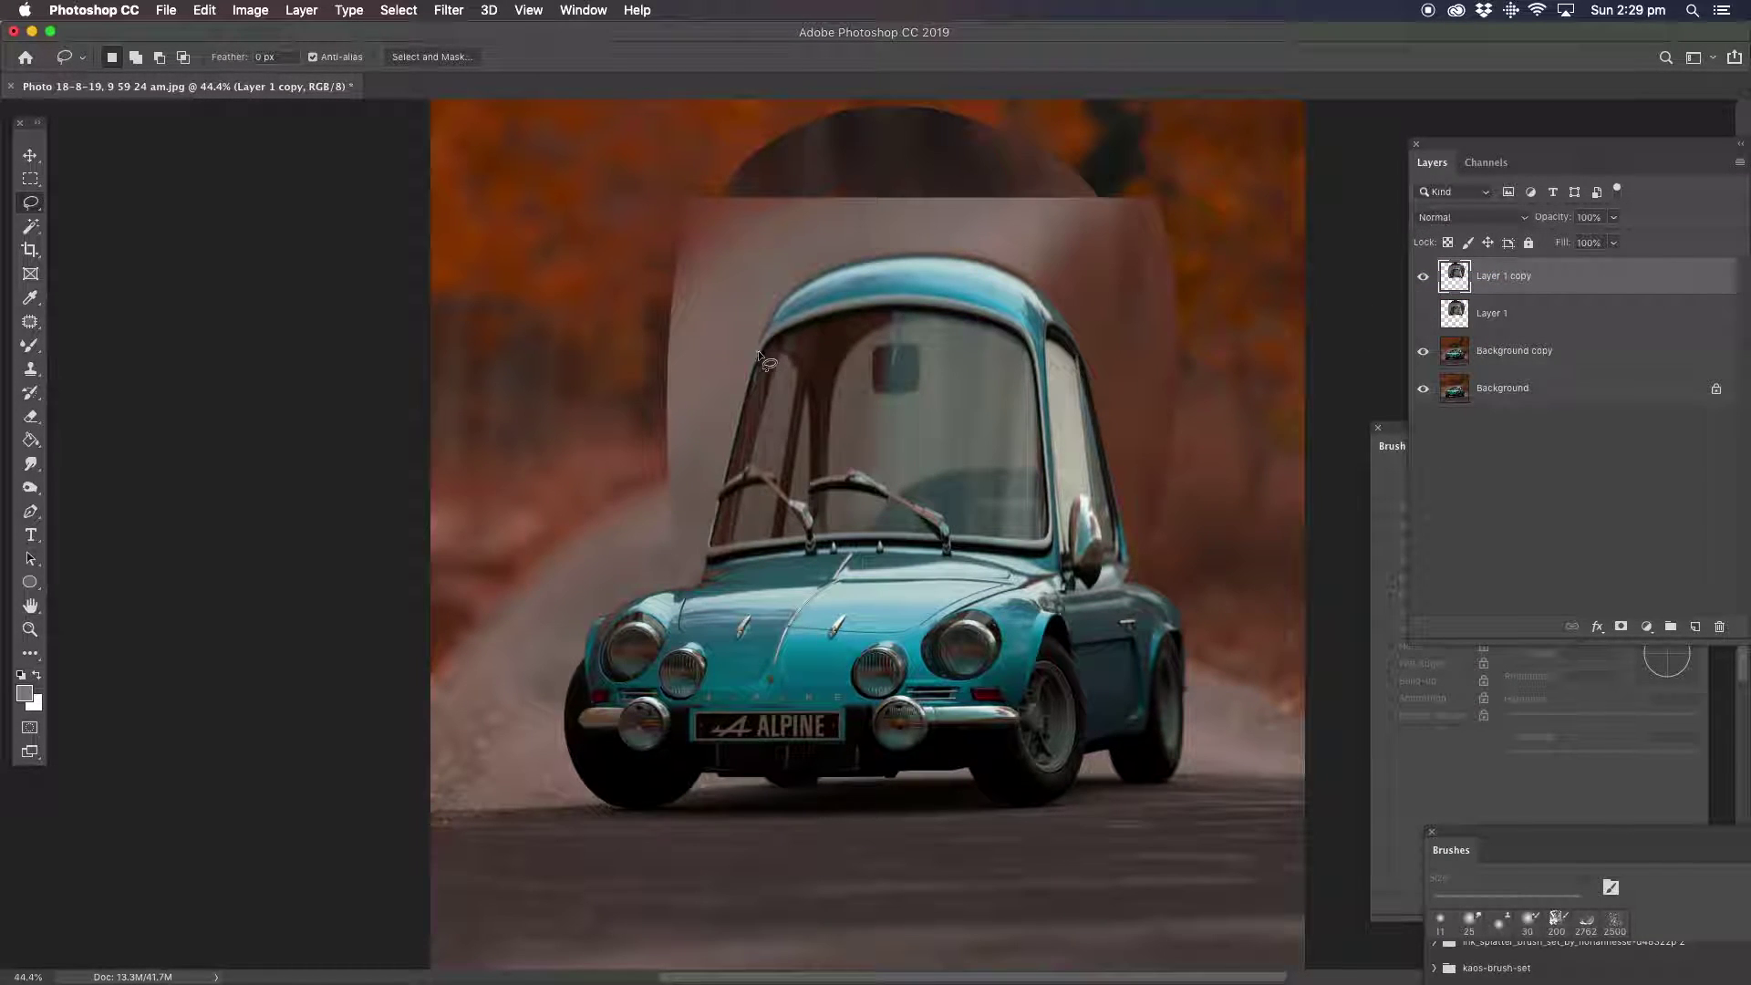
# Squash the lassoed roof top down to about half height and deselect.
pyautogui.moveTo(759, 359); pyautogui.dragTo(1082, 356)
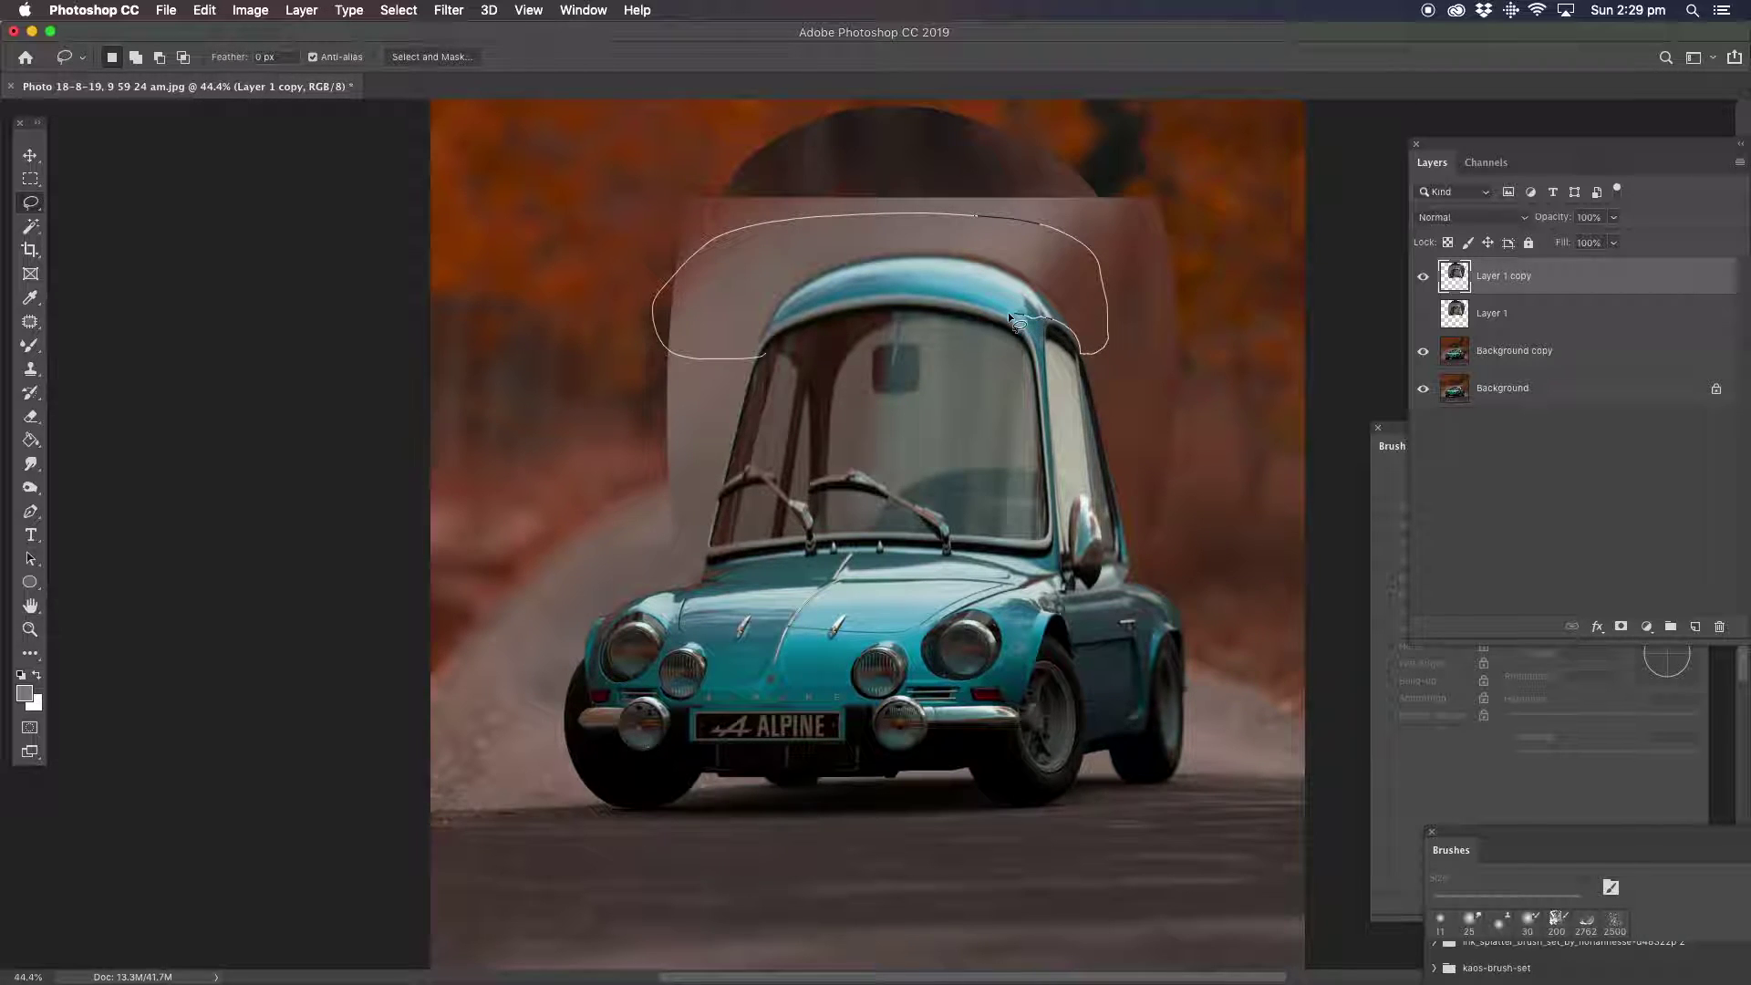
pyautogui.moveTo(1028, 357); pyautogui.dragTo(1018, 348)
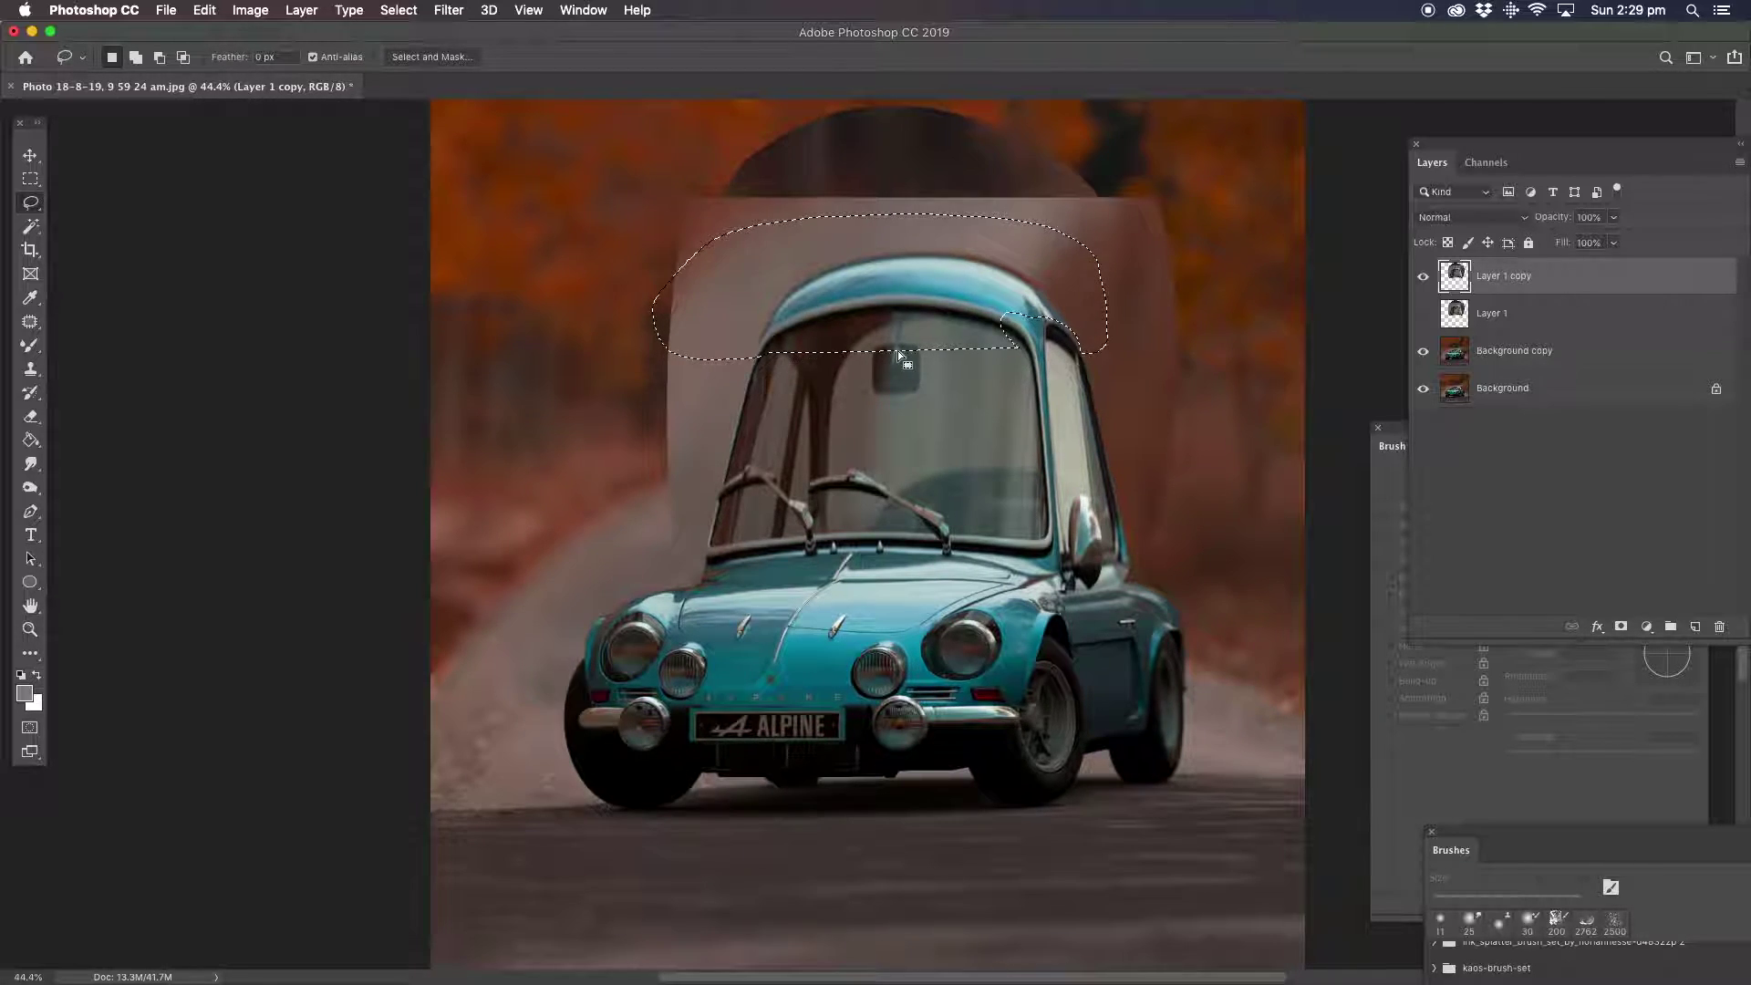
pyautogui.hotkey('ctrl', 't')
pyautogui.moveTo(880, 213); pyautogui.dragTo(881, 284)
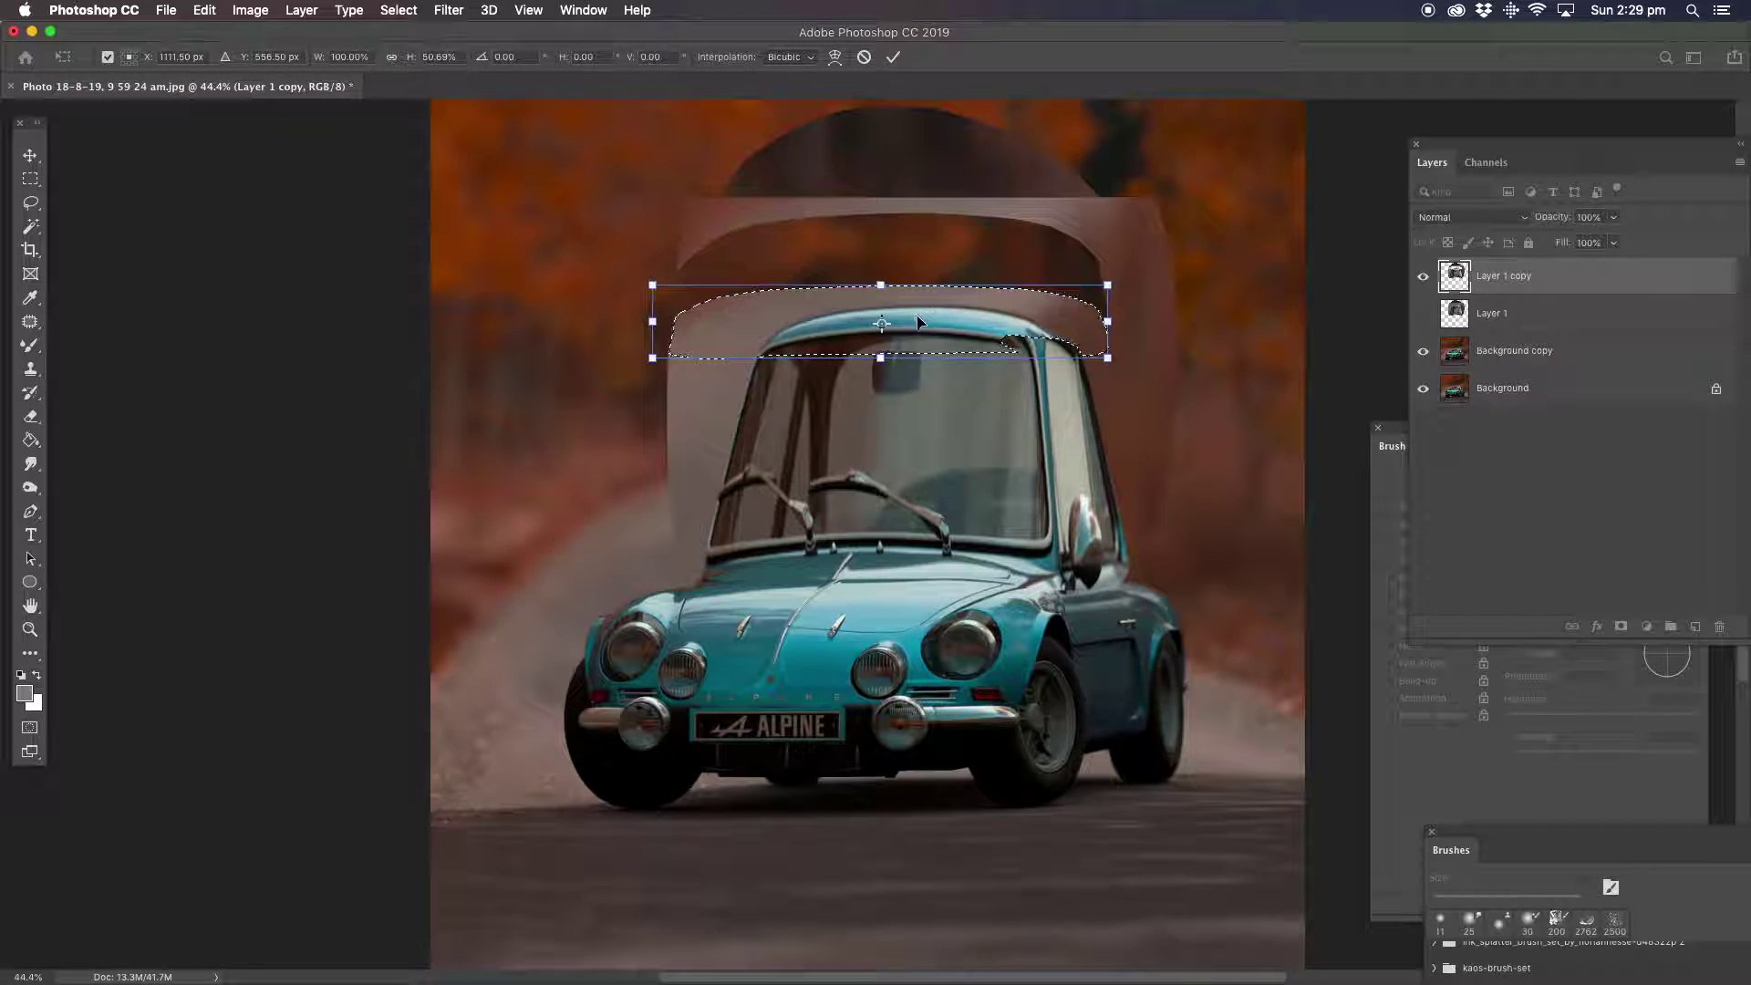
pyautogui.press('Return')
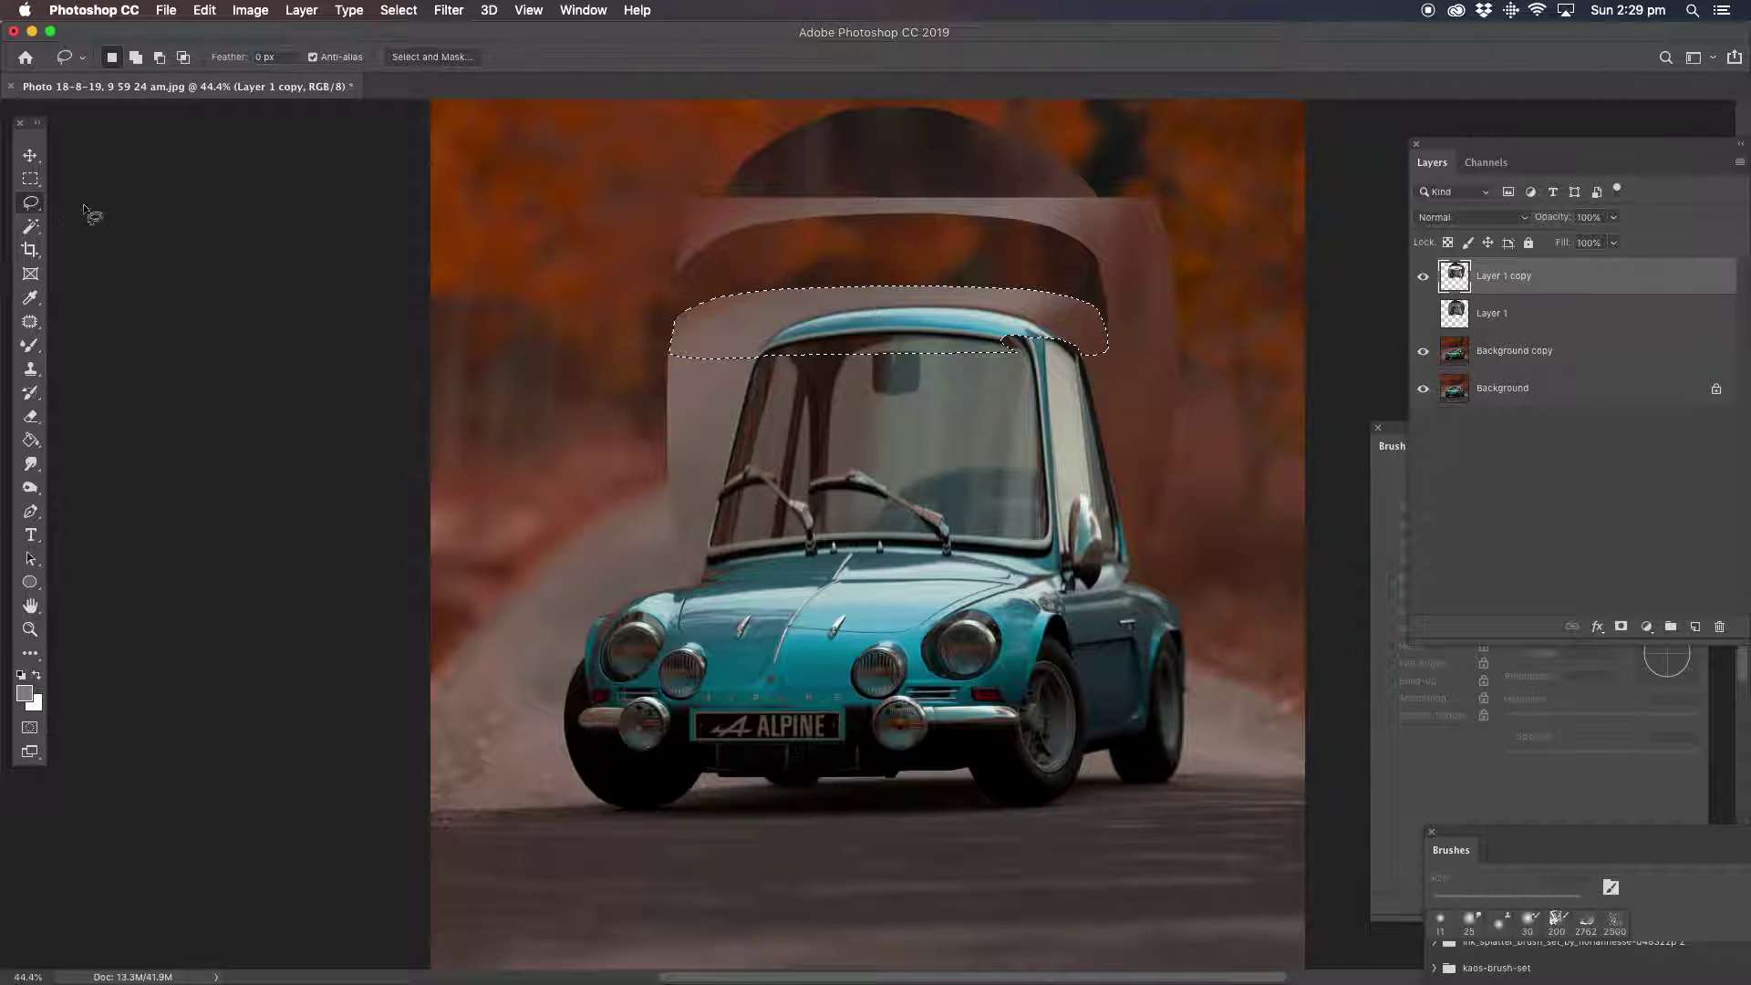
pyautogui.hotkey('ctrl', 'd')
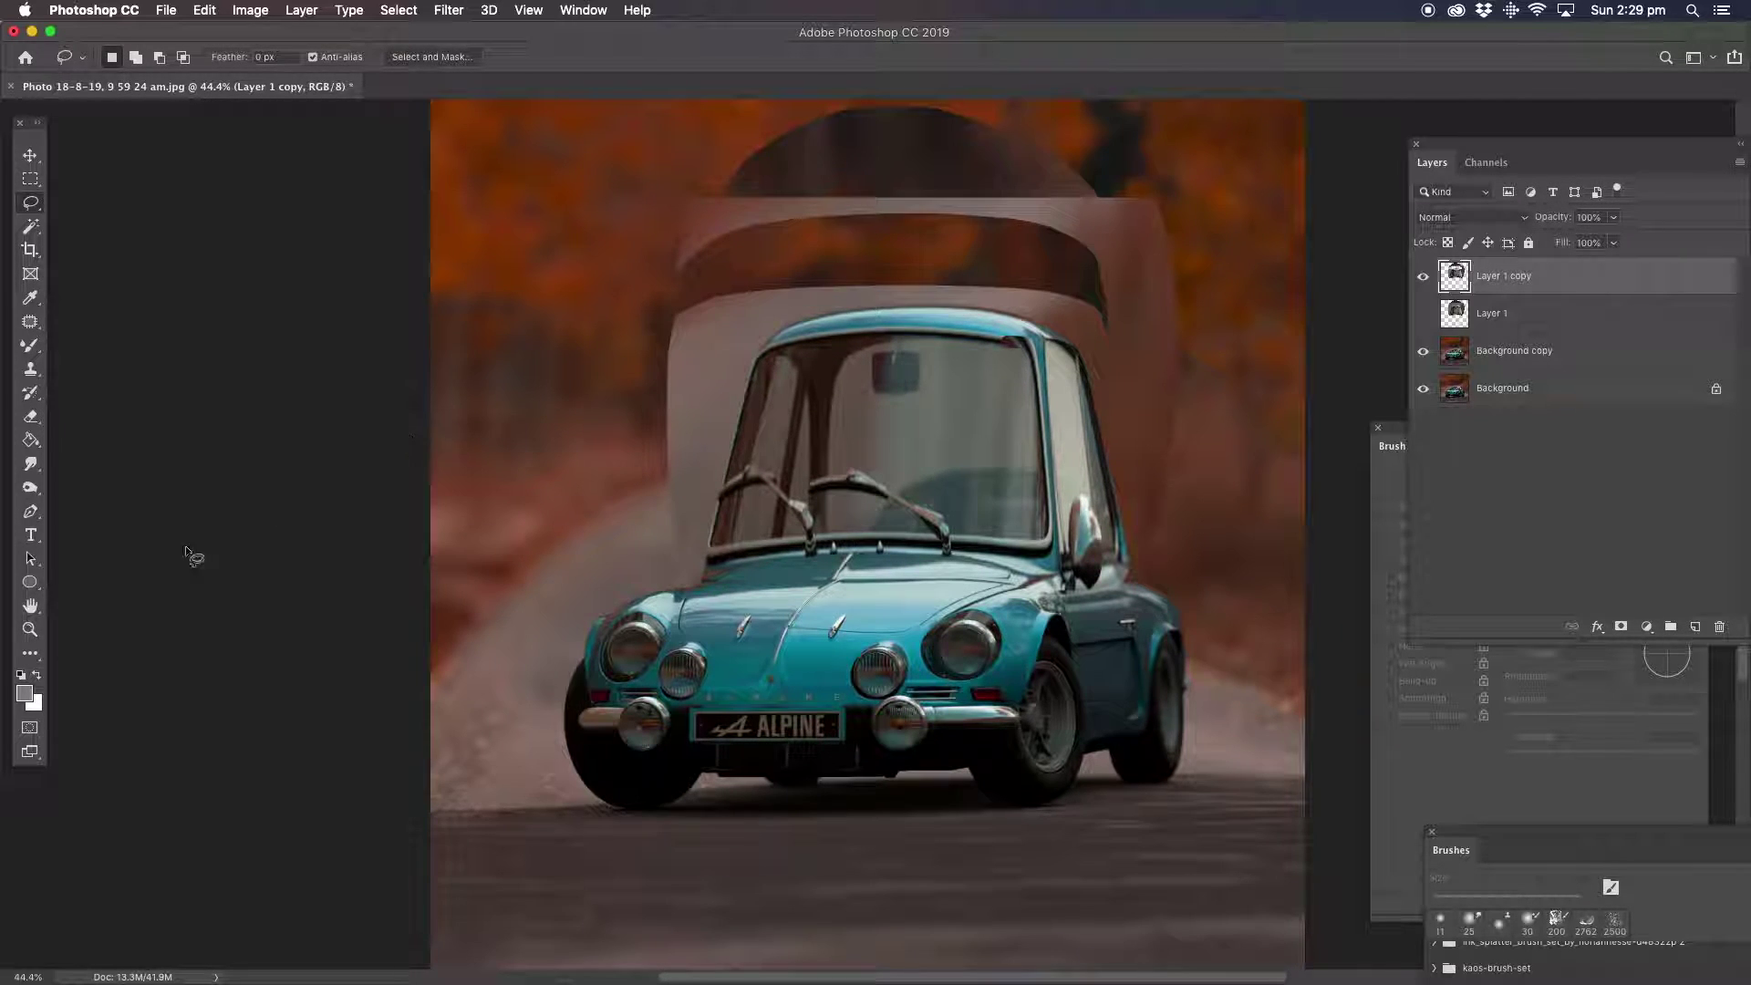
pyautogui.click(34, 631)
# Zoom in on the windshield pillar, compare Layer 1 against Layer 1 copy, and select Layer 1.
pyautogui.click(1065, 373)
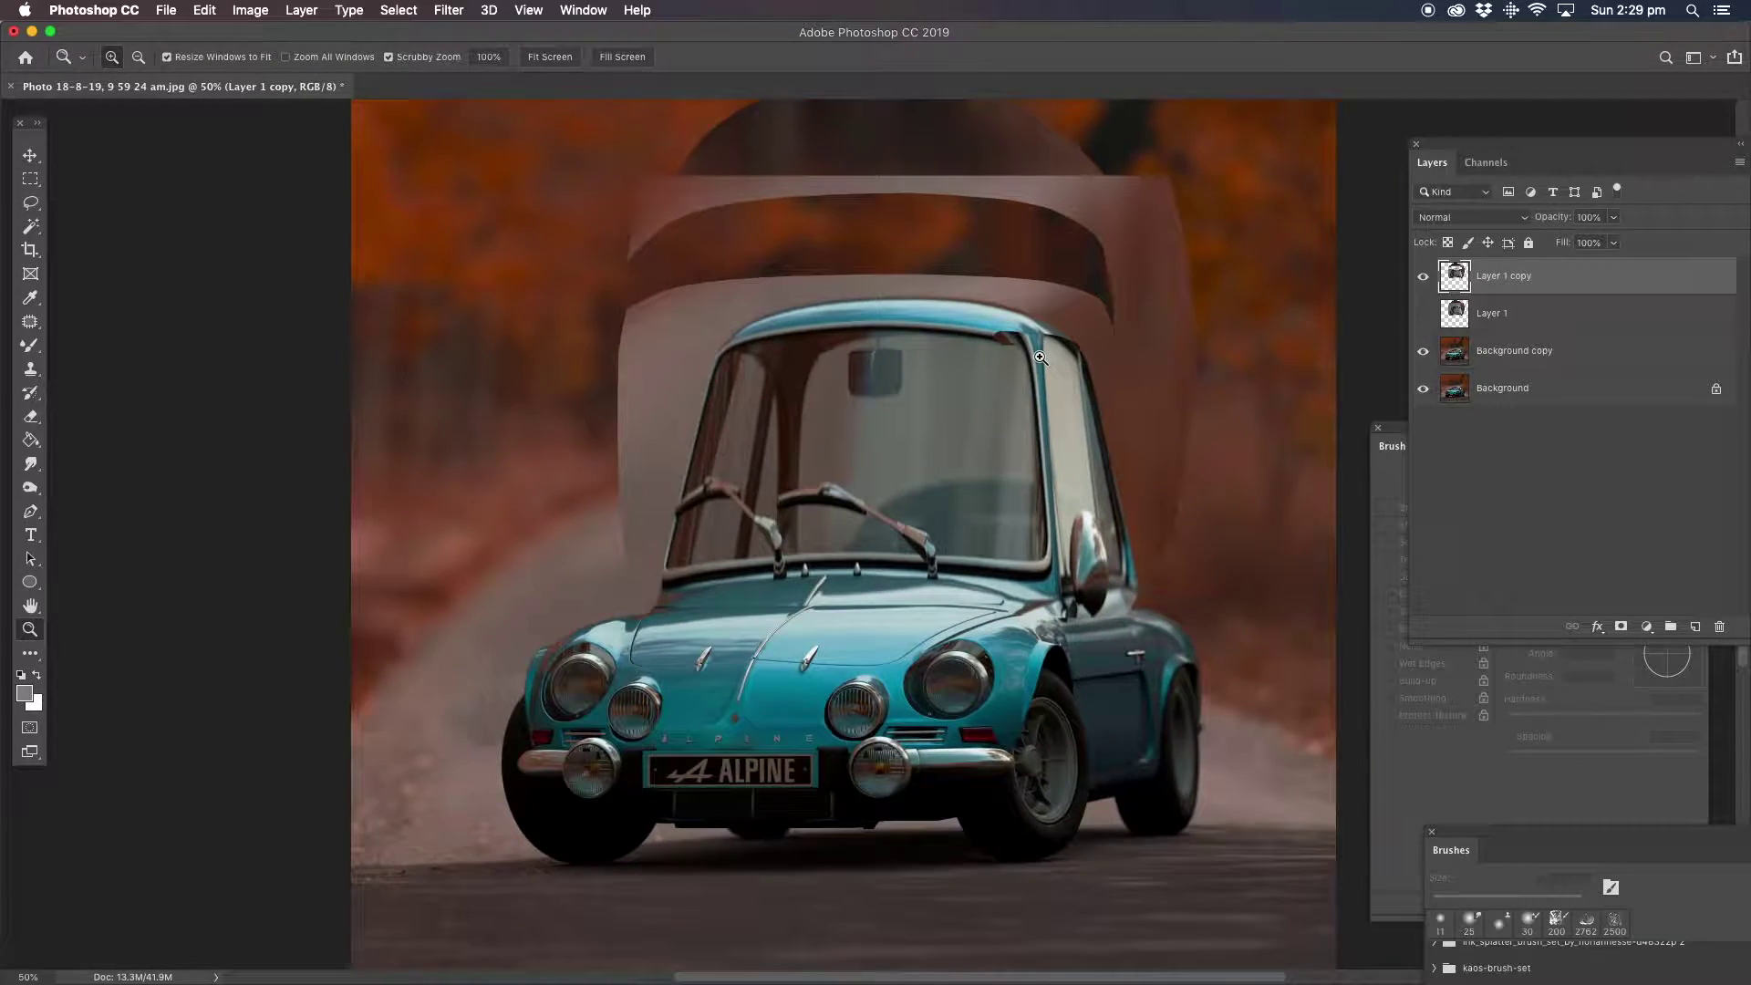
pyautogui.click(1038, 352)
pyautogui.moveTo(859, 381); pyautogui.dragTo(907, 405)
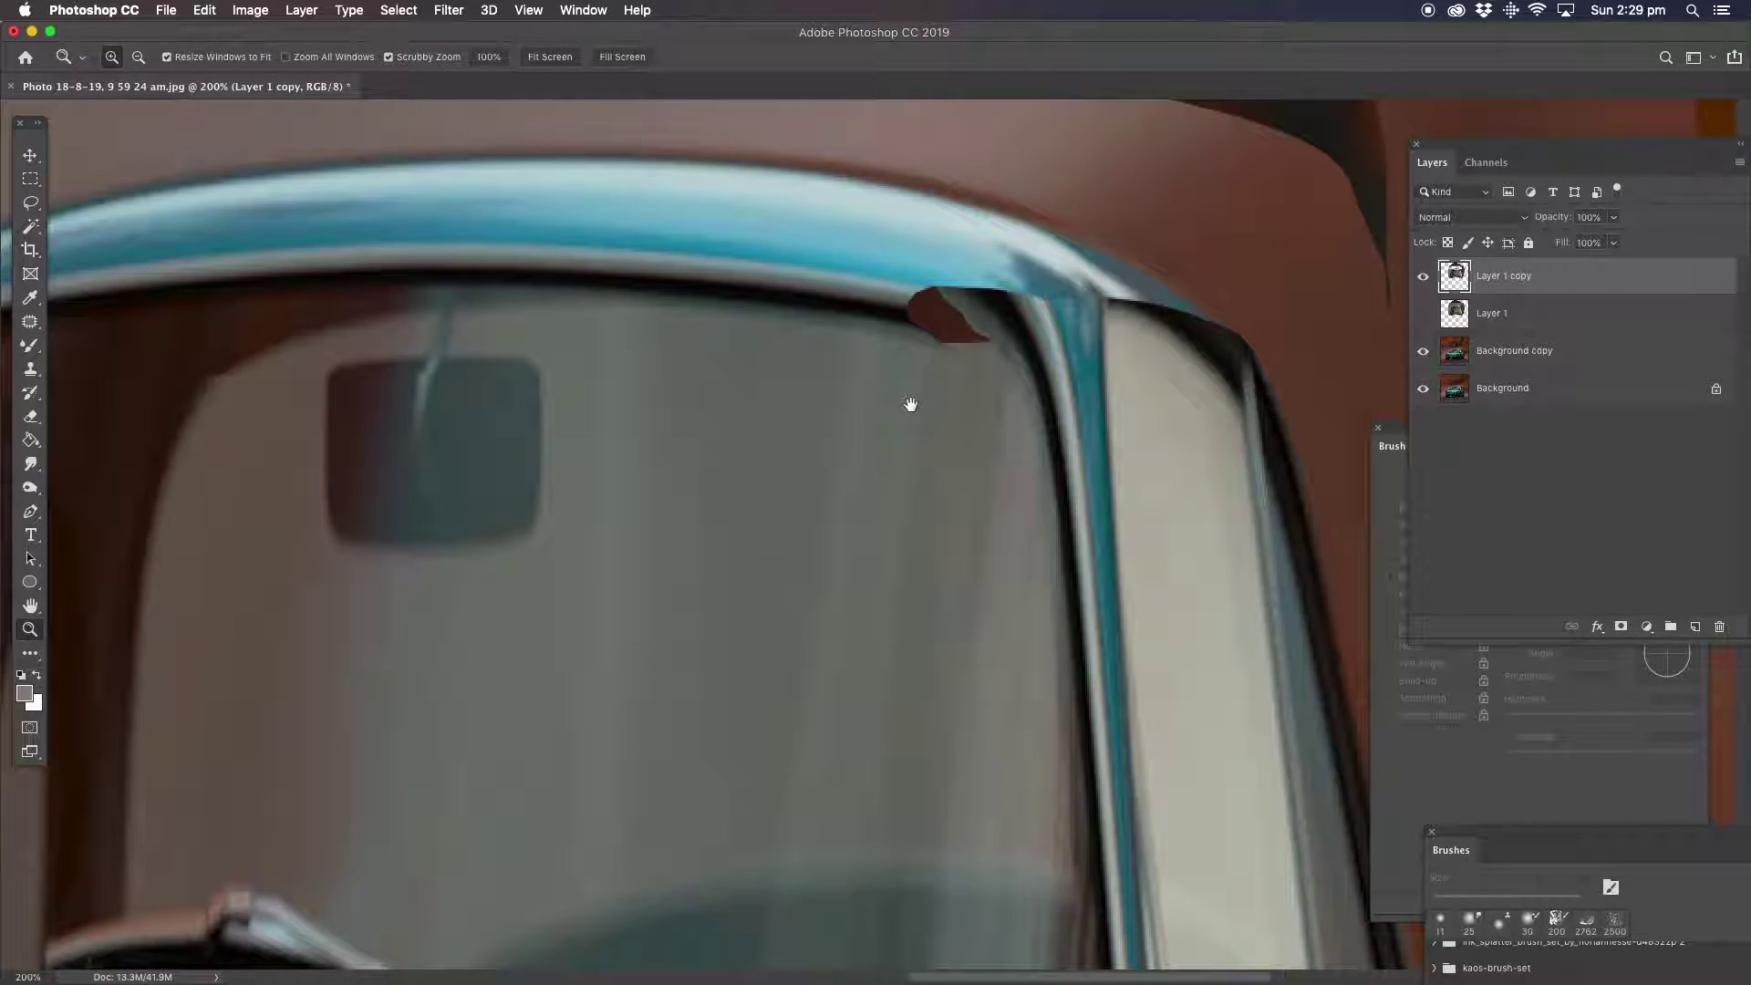
pyautogui.click(1423, 313)
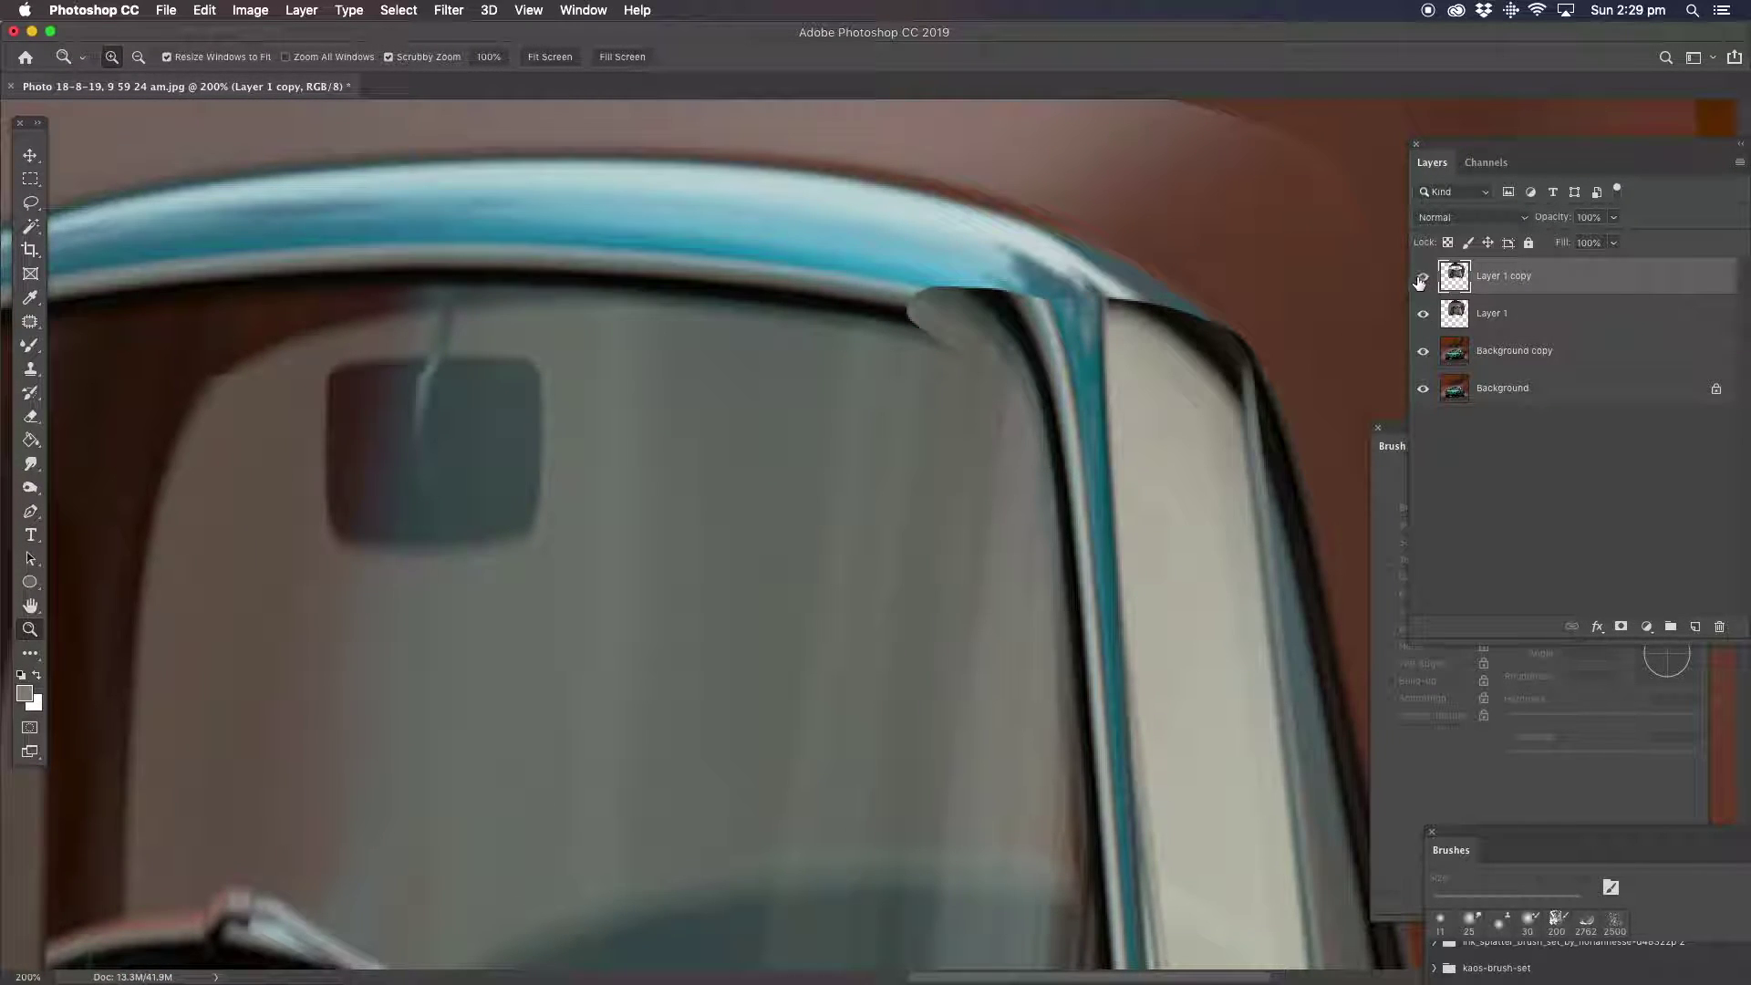
pyautogui.click(1421, 281)
pyautogui.click(1483, 313)
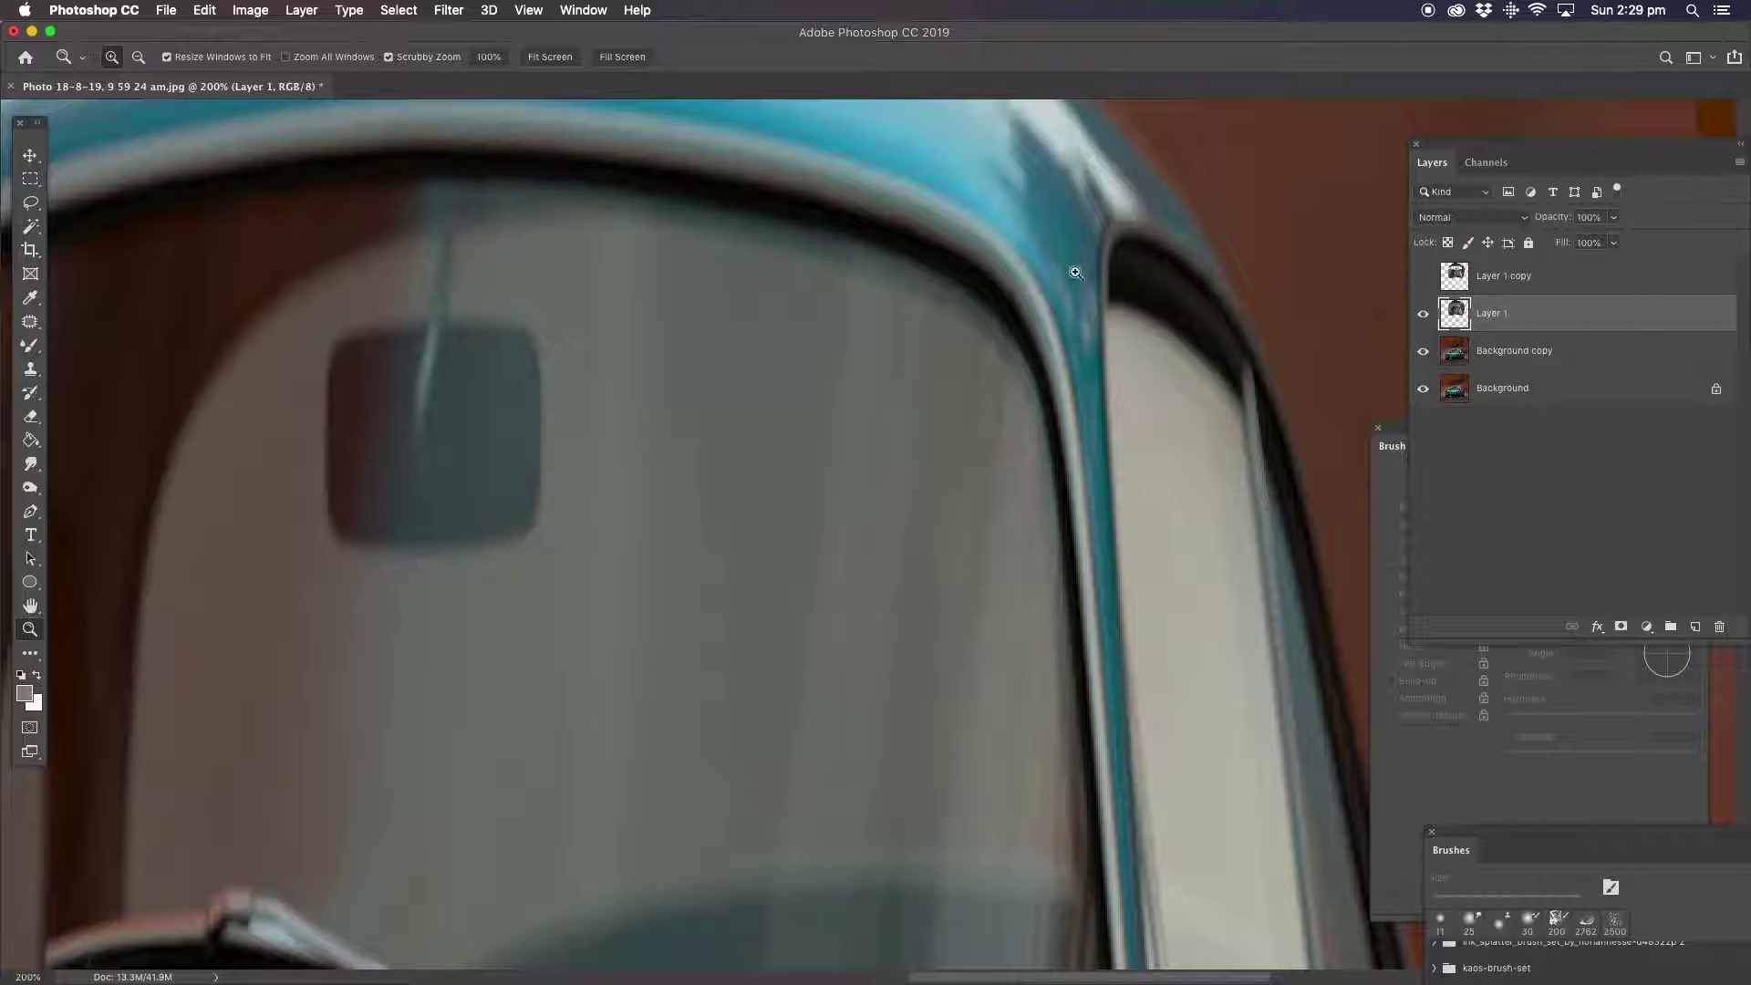
pyautogui.moveTo(606, 202); pyautogui.dragTo(593, 307)
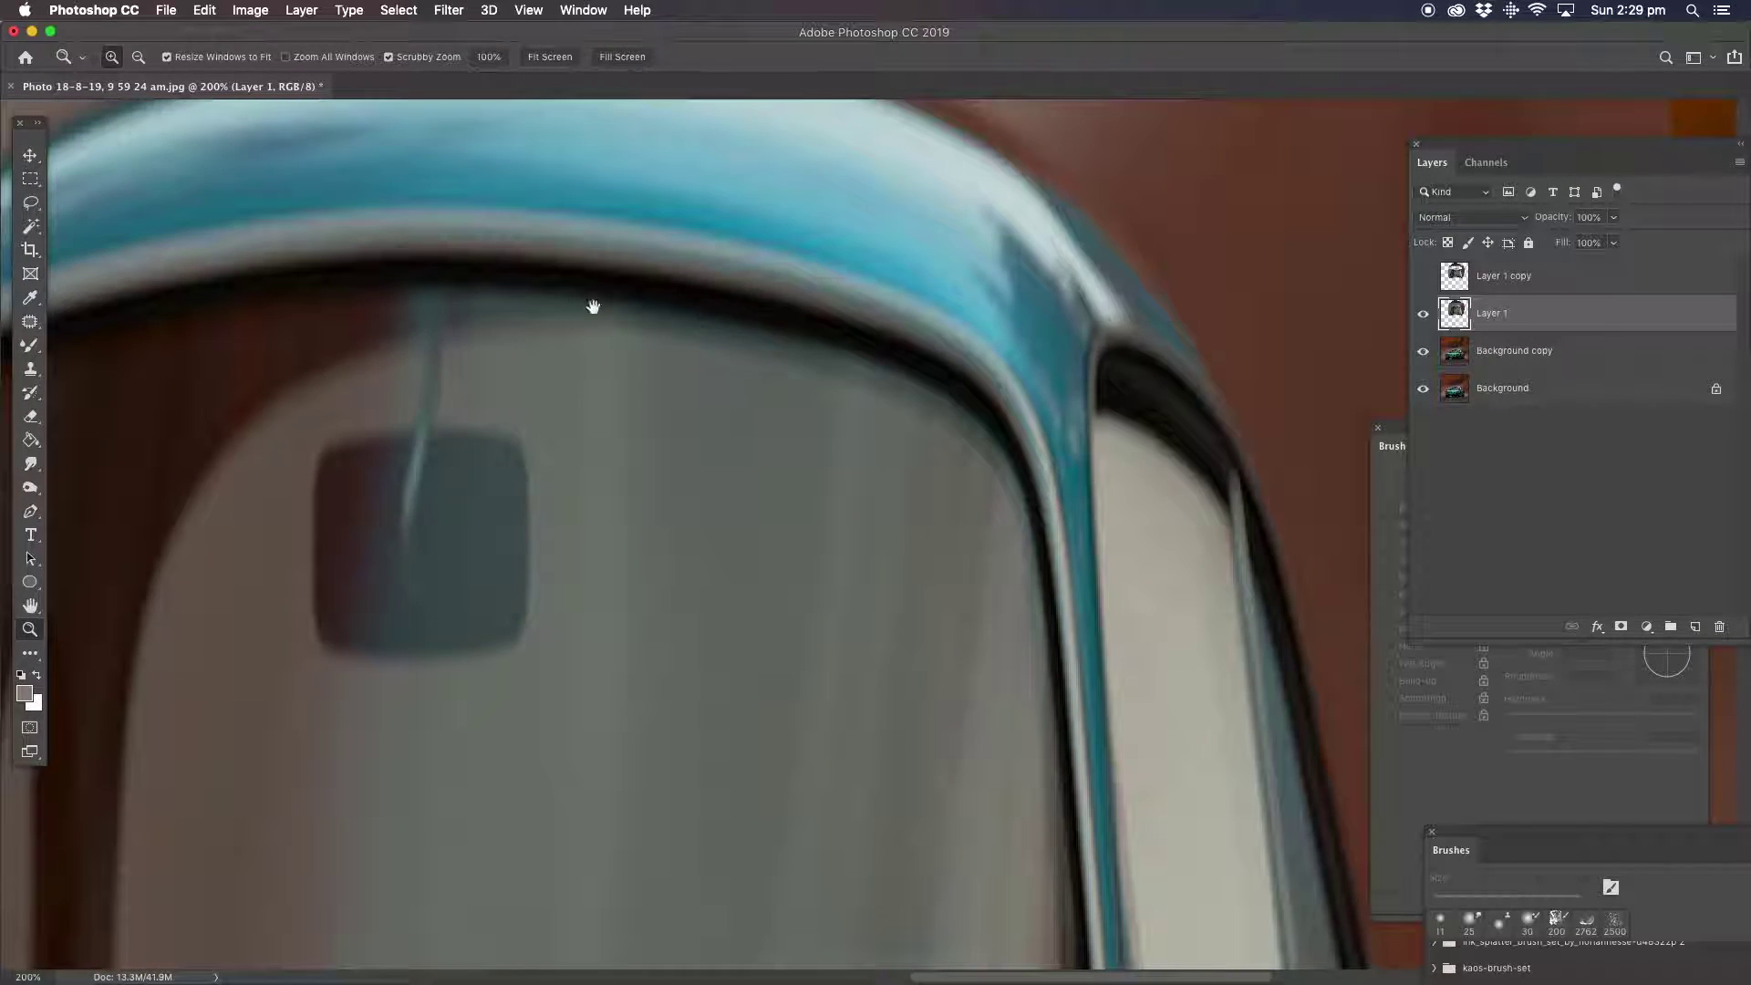
# Copy the lassoed windshield corner beside the pillar onto a new Layer 2.
pyautogui.click(30, 204)
pyautogui.moveTo(927, 261); pyautogui.dragTo(882, 472)
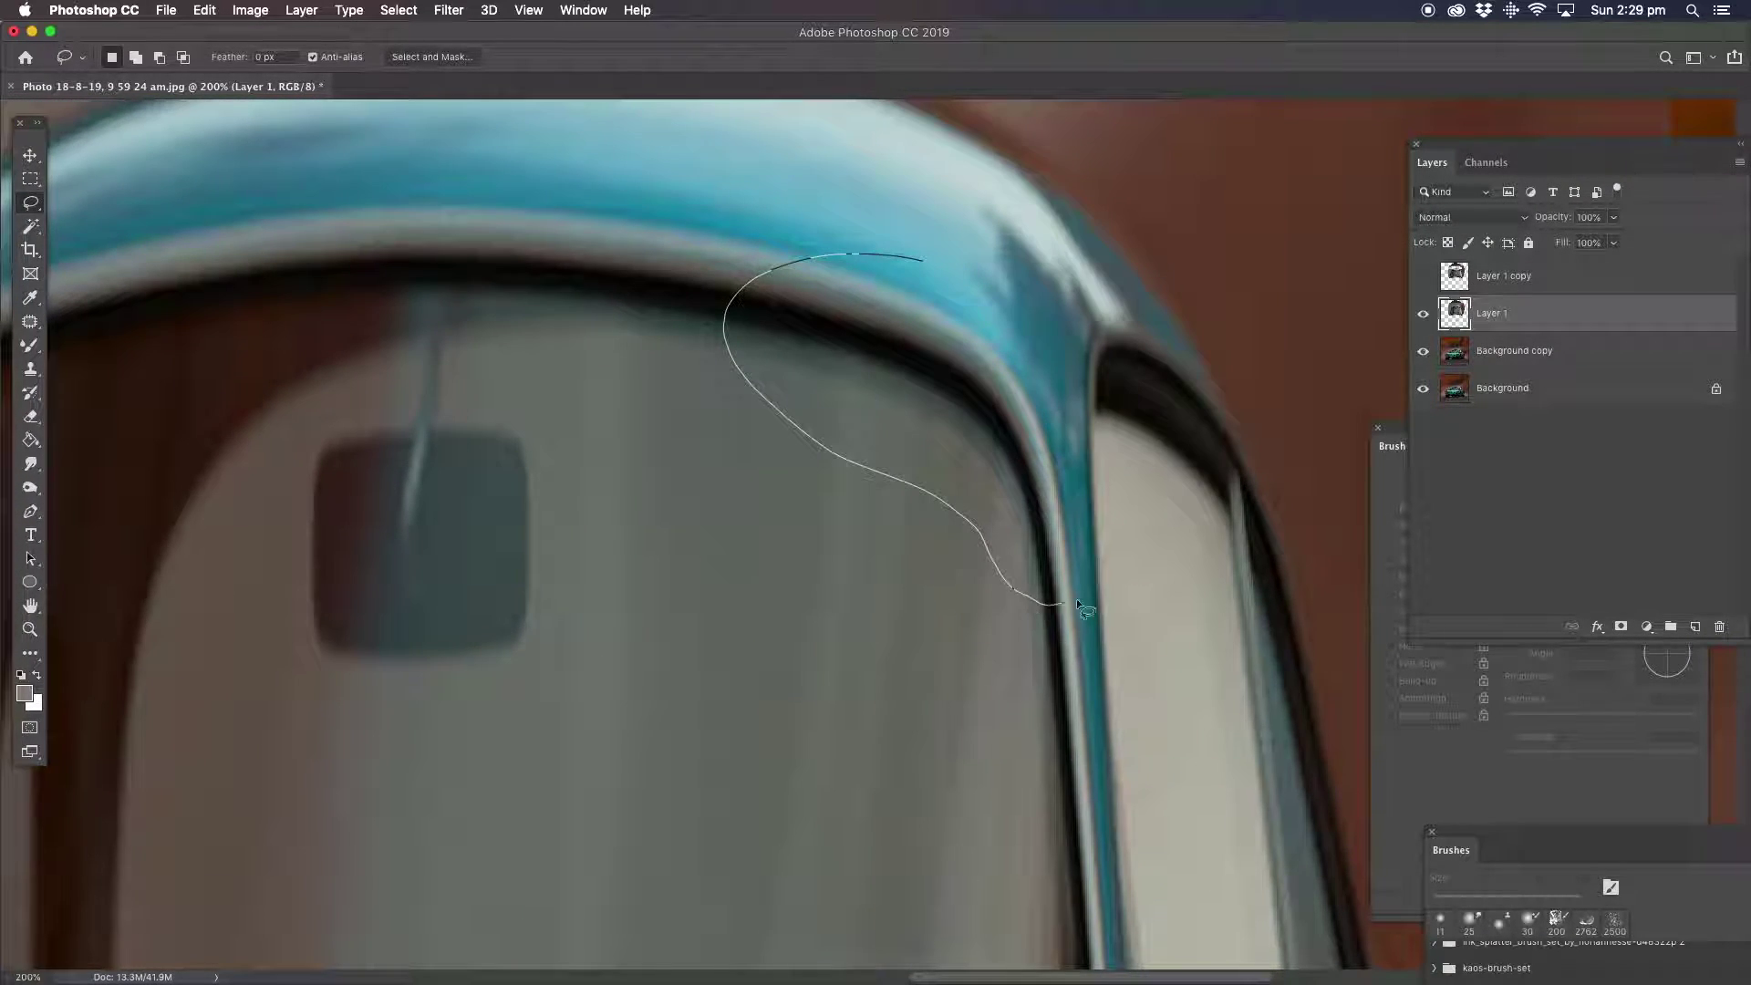
pyautogui.moveTo(1067, 381); pyautogui.dragTo(911, 258)
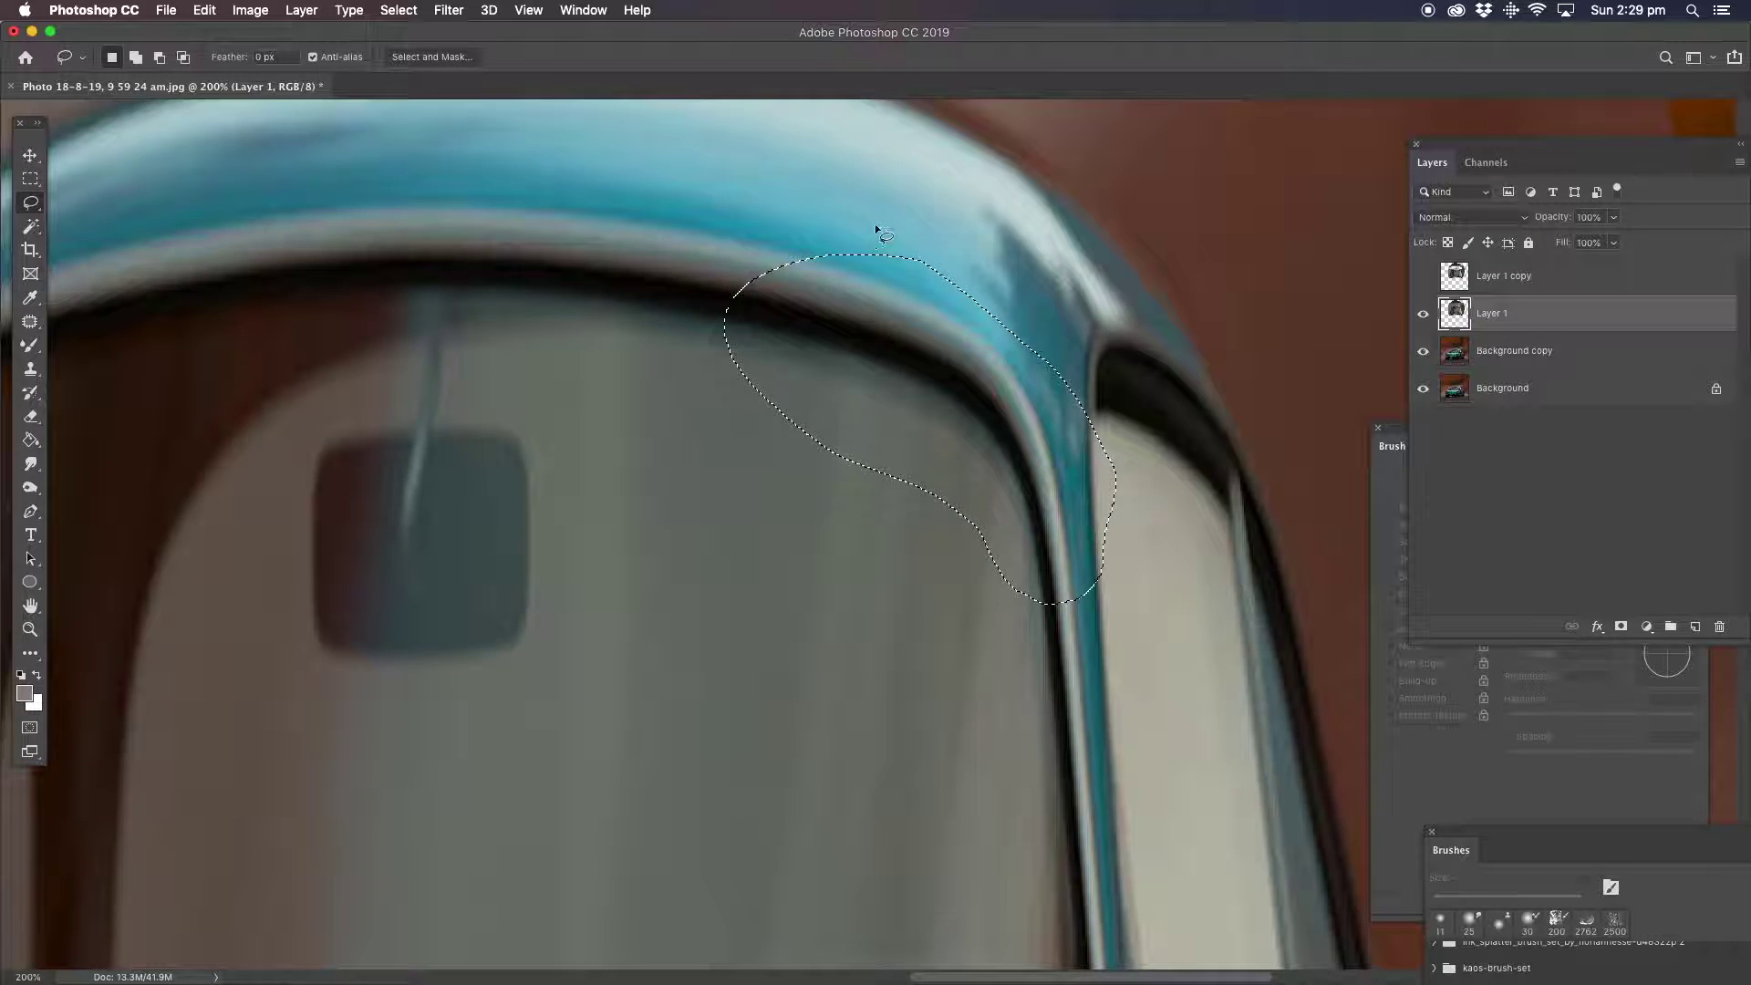
pyautogui.click(1424, 276)
pyautogui.press('super+shift+alt+n')
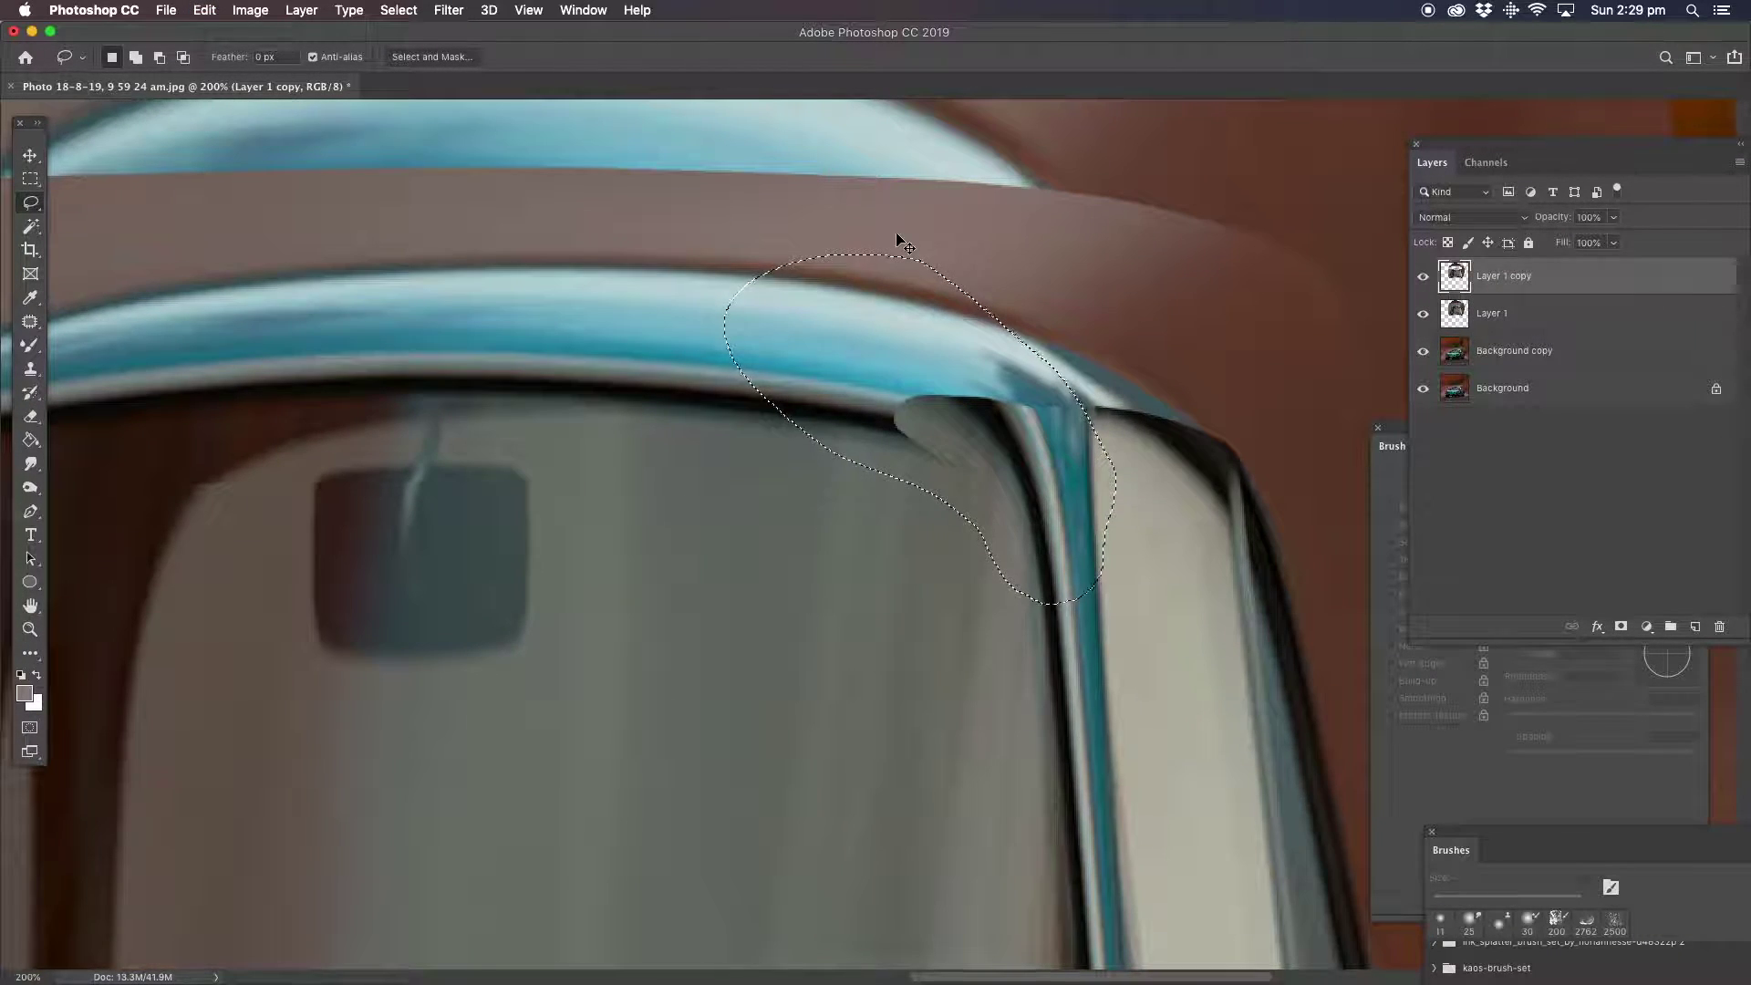
pyautogui.press('super+d')
pyautogui.press('v')
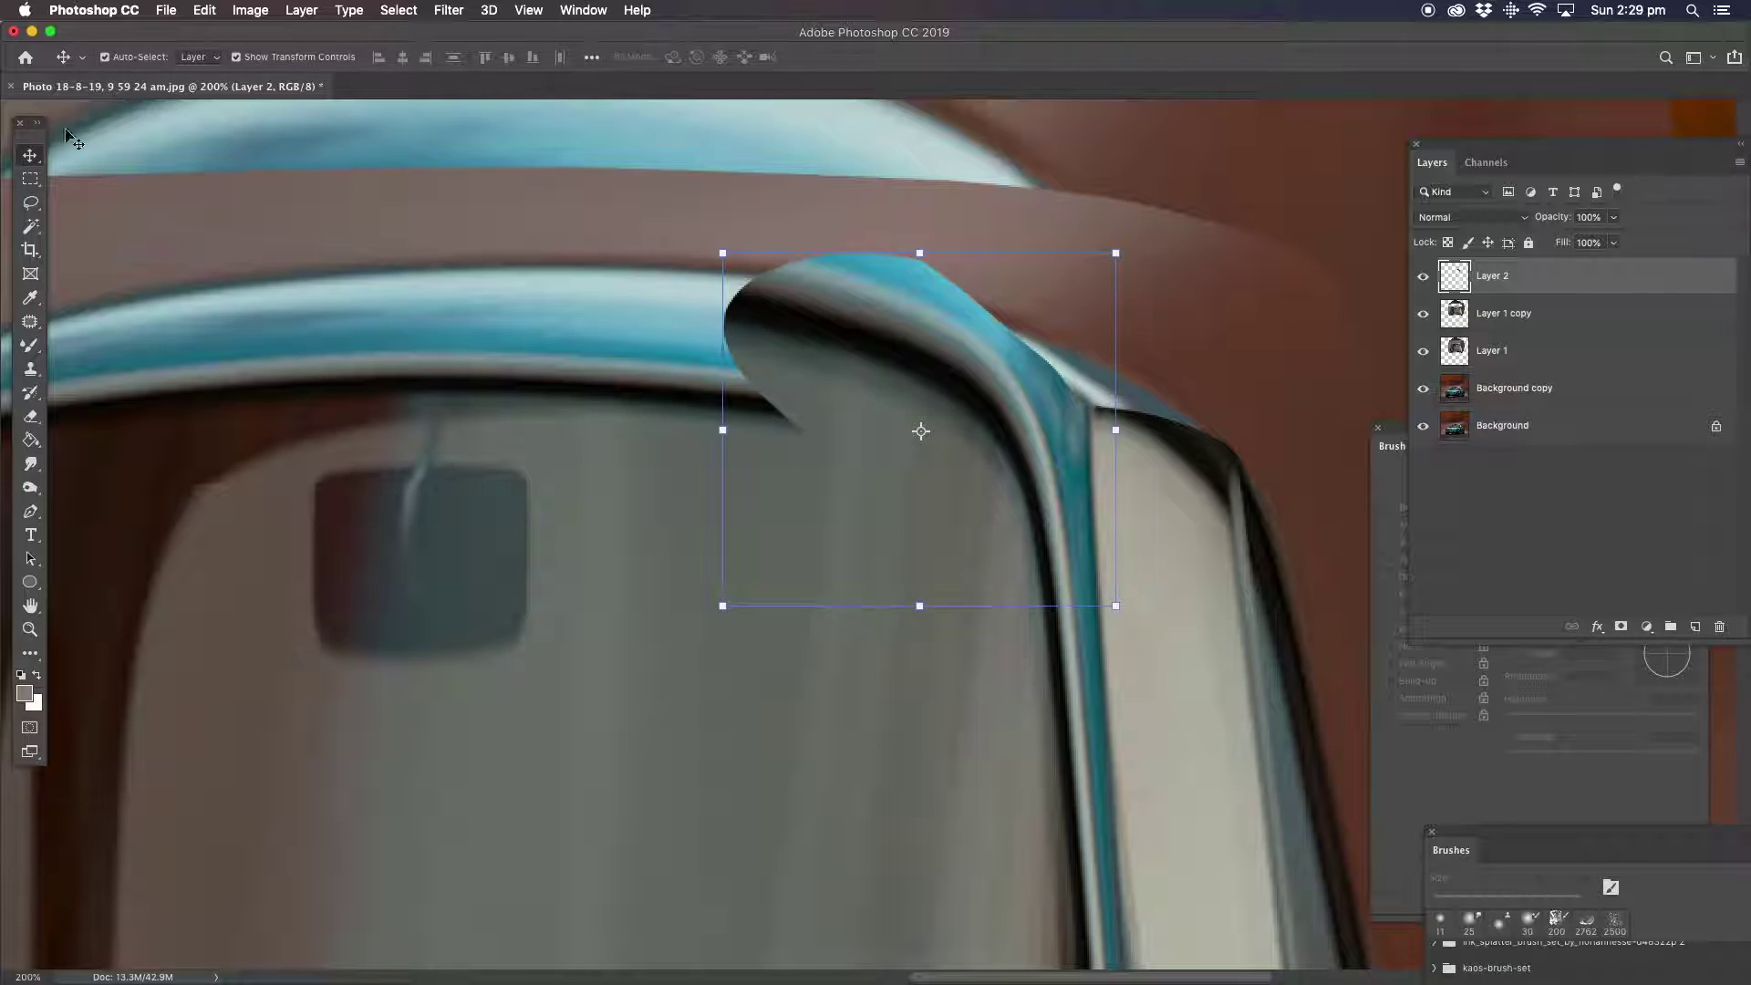
# Warp the patch's top and right side down to follow the roof trim.
pyautogui.click(194, 13)
pyautogui.moveTo(234, 434)
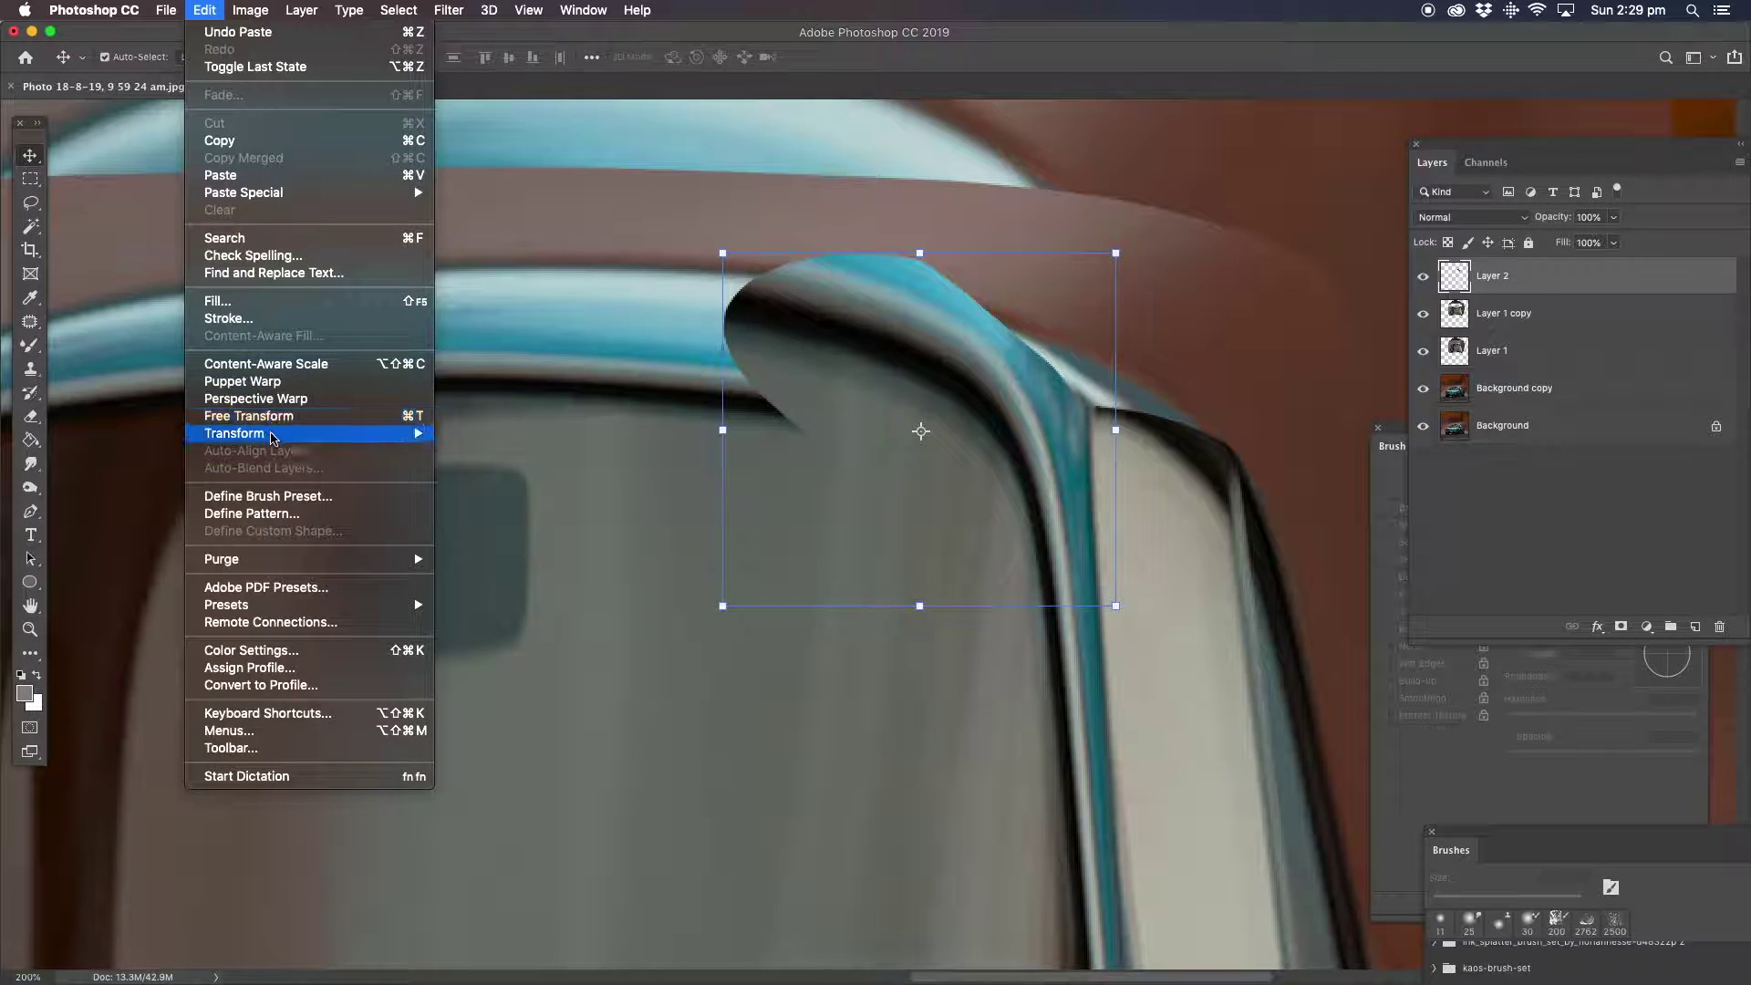
pyautogui.click(492, 548)
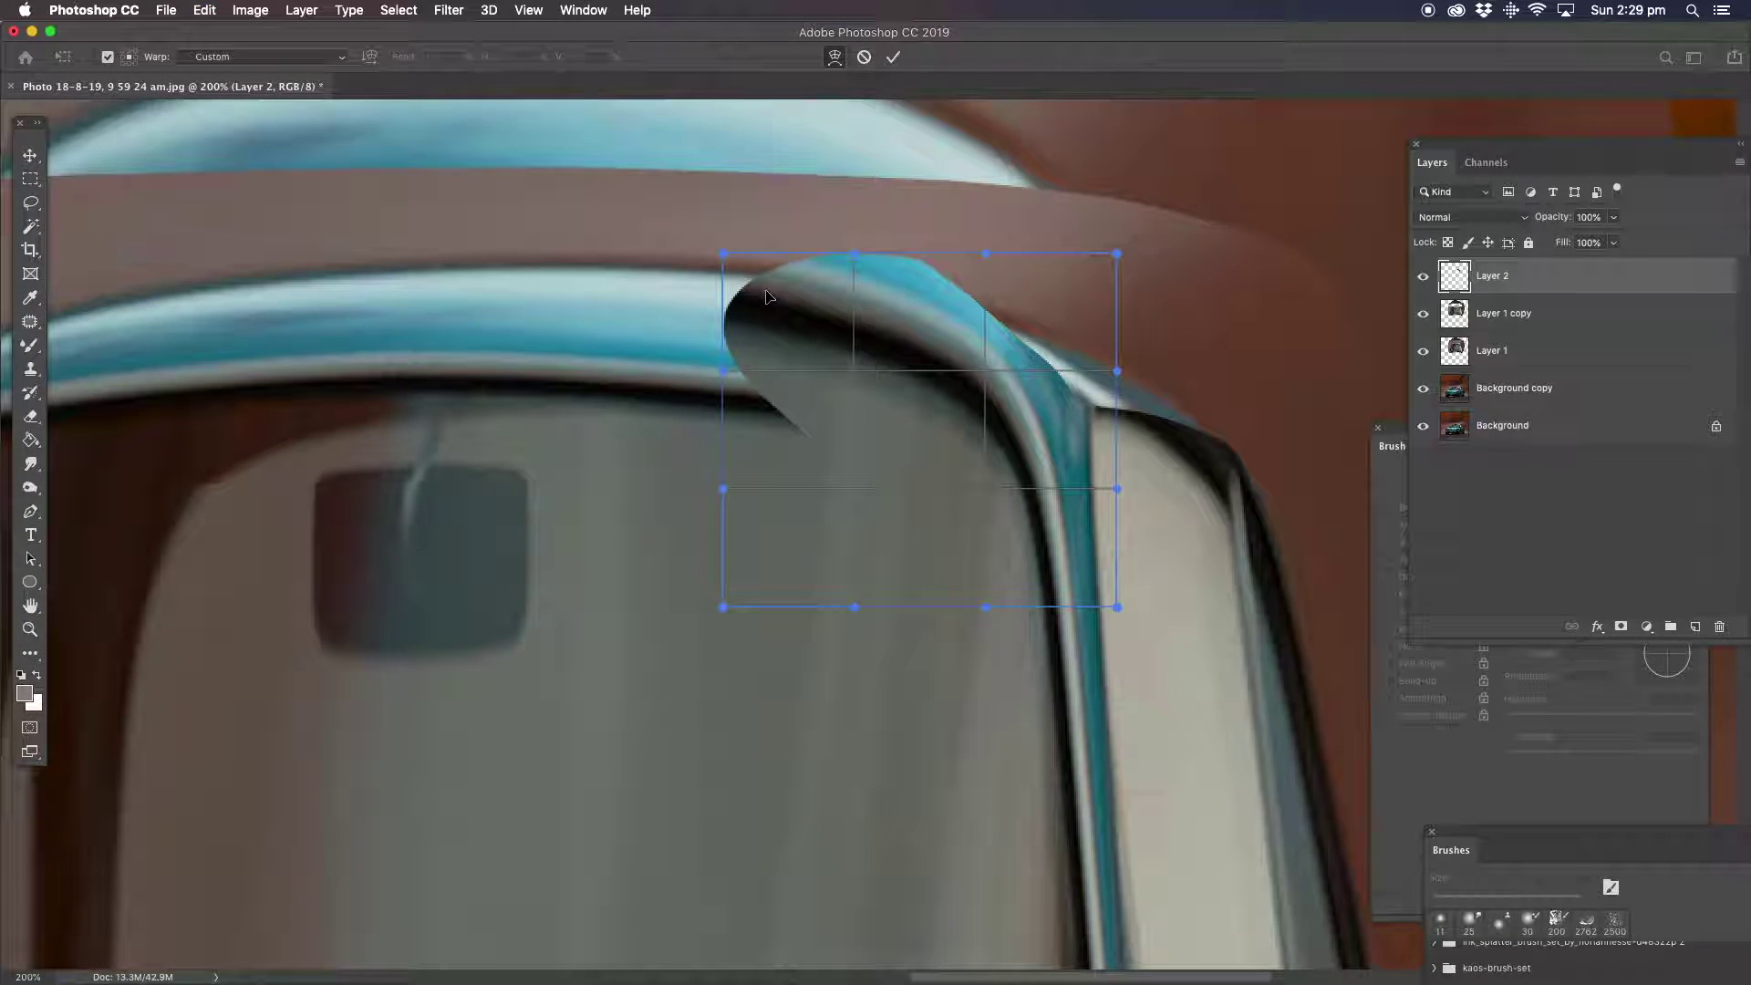
pyautogui.moveTo(770, 295); pyautogui.dragTo(760, 390)
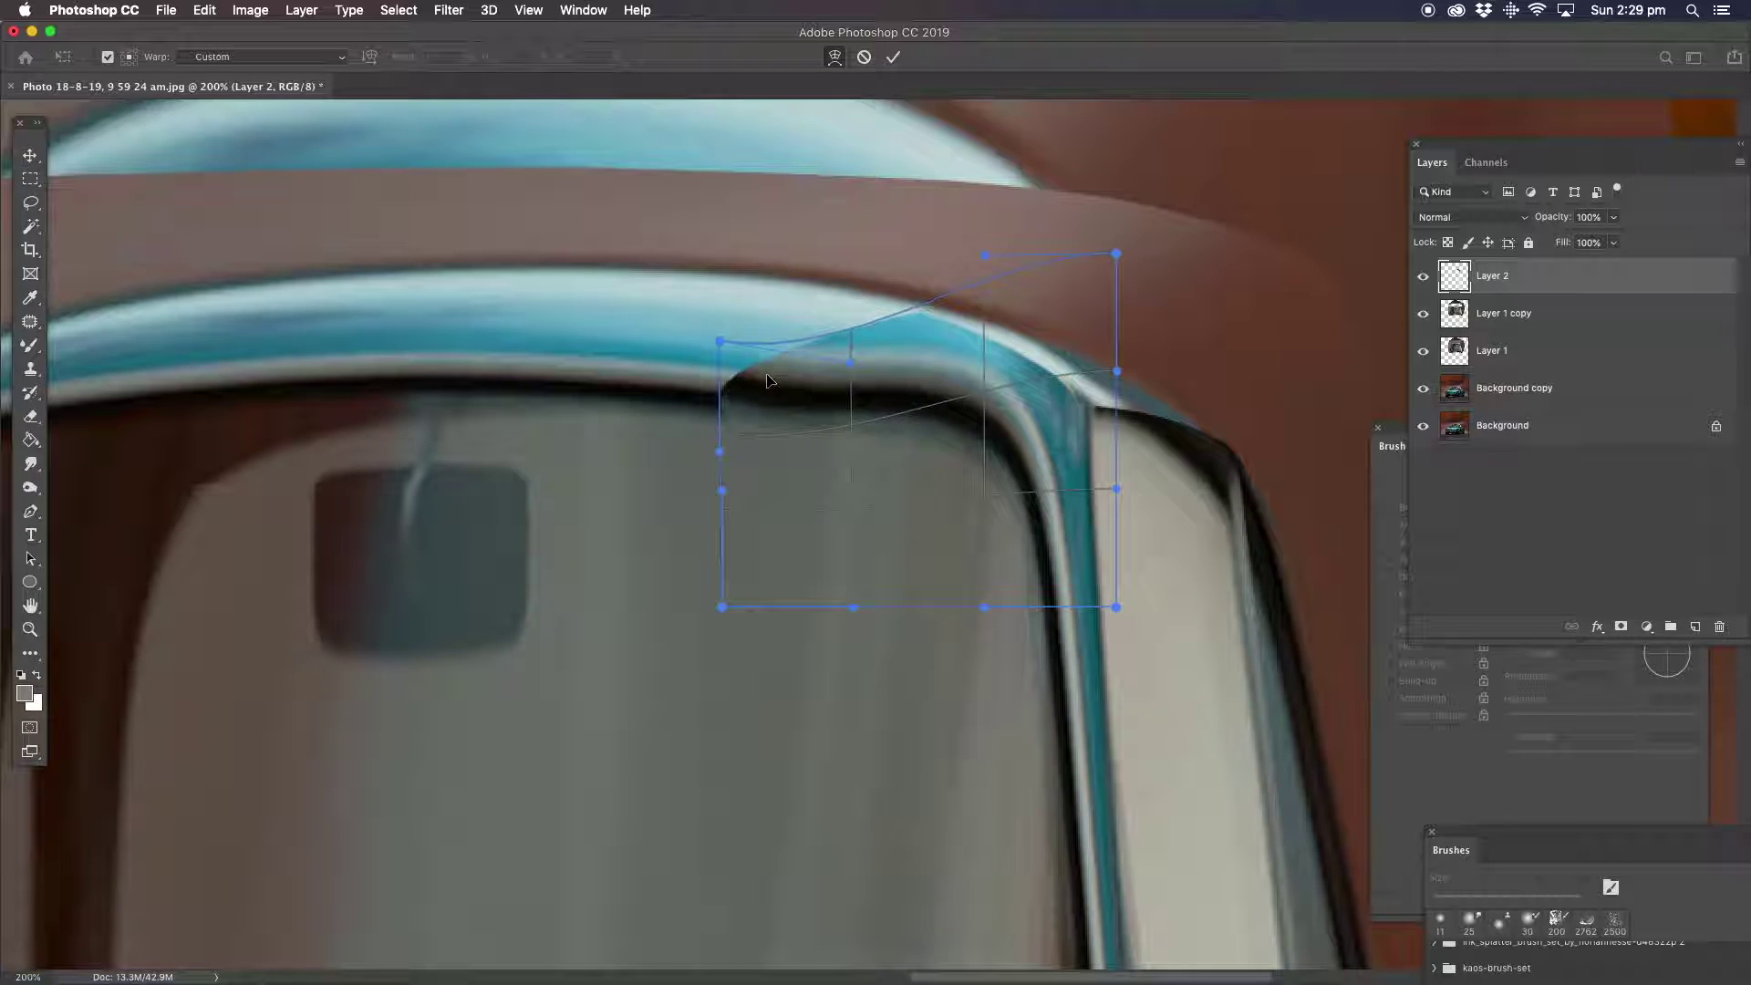
pyautogui.moveTo(1003, 369); pyautogui.dragTo(1007, 391)
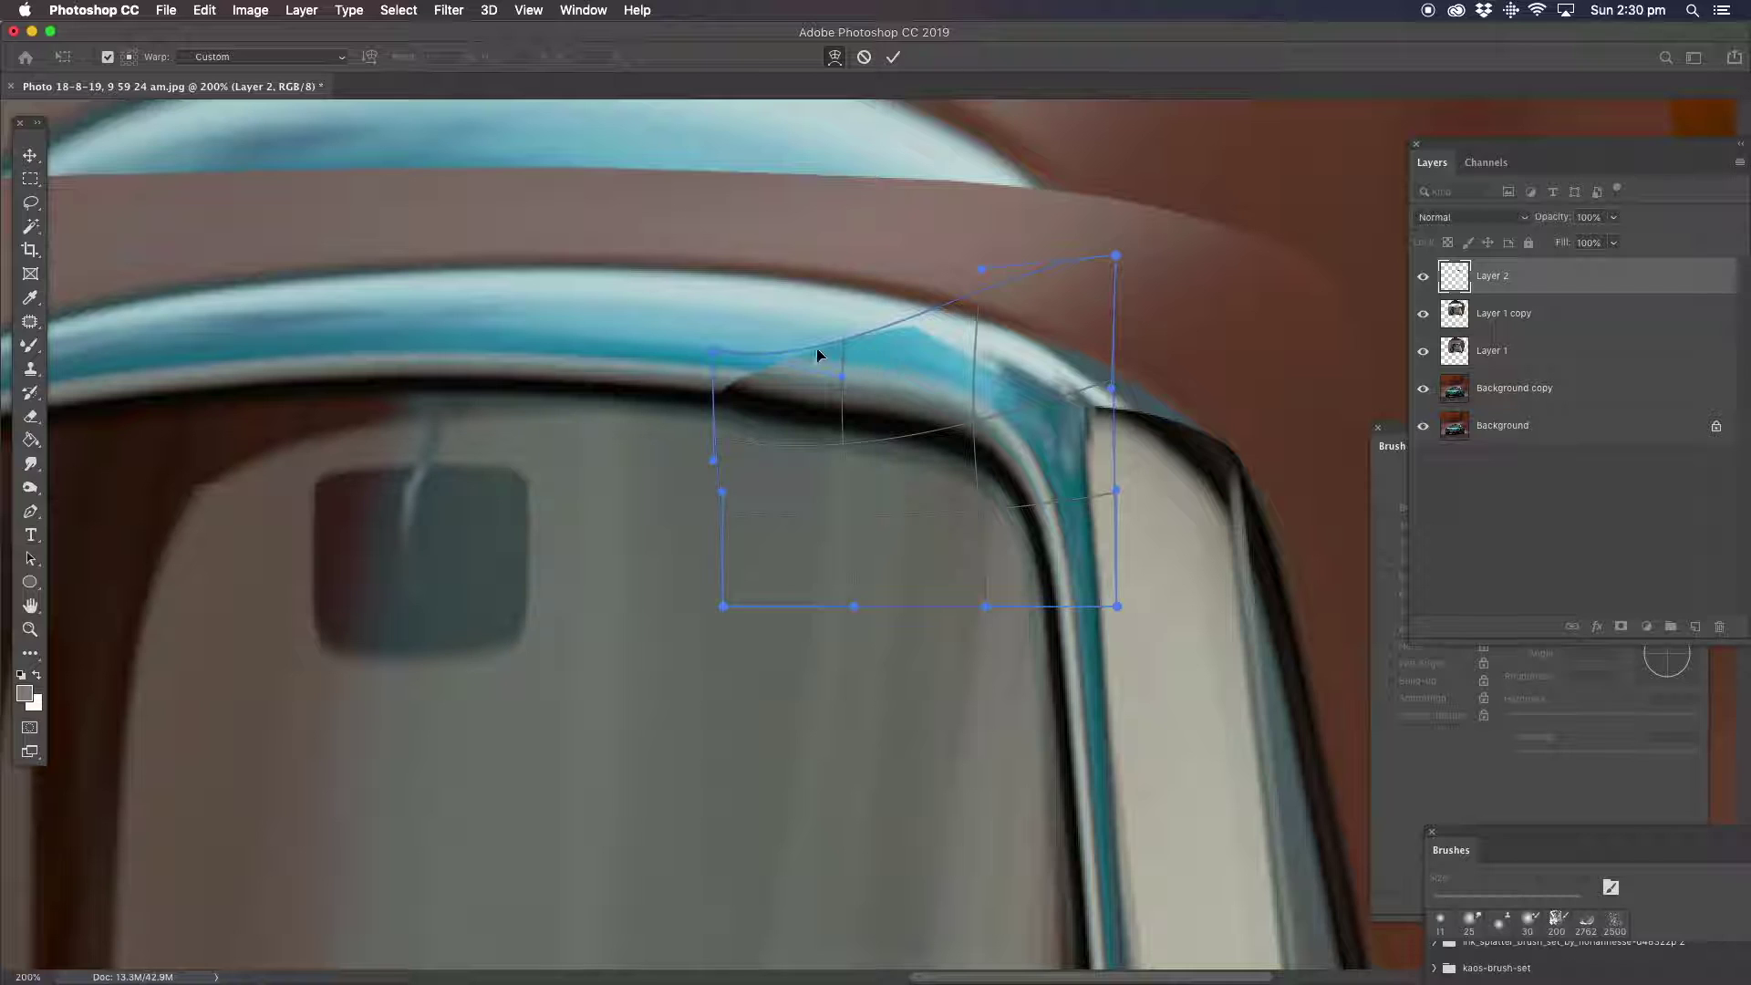
pyautogui.click(30, 202)
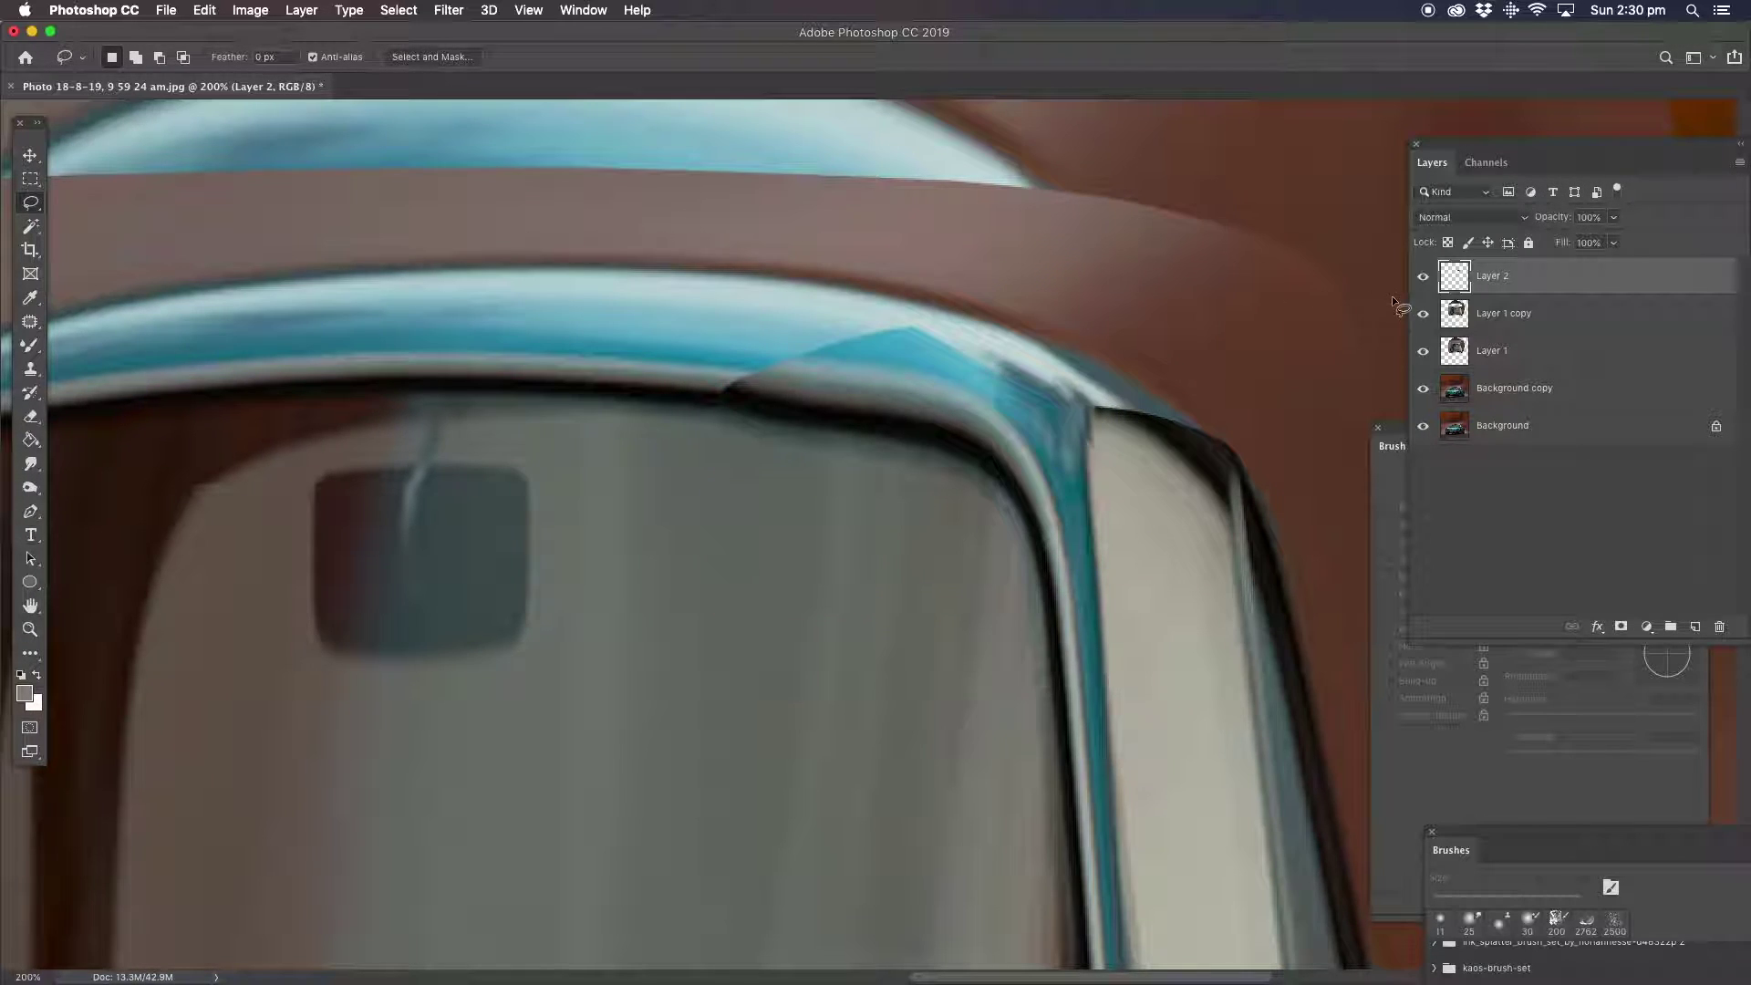
# Compare Layer 2 on and off, then erase the grey strips under the roof trim.
pyautogui.click(1422, 277)
pyautogui.click(1422, 278)
pyautogui.press('e')
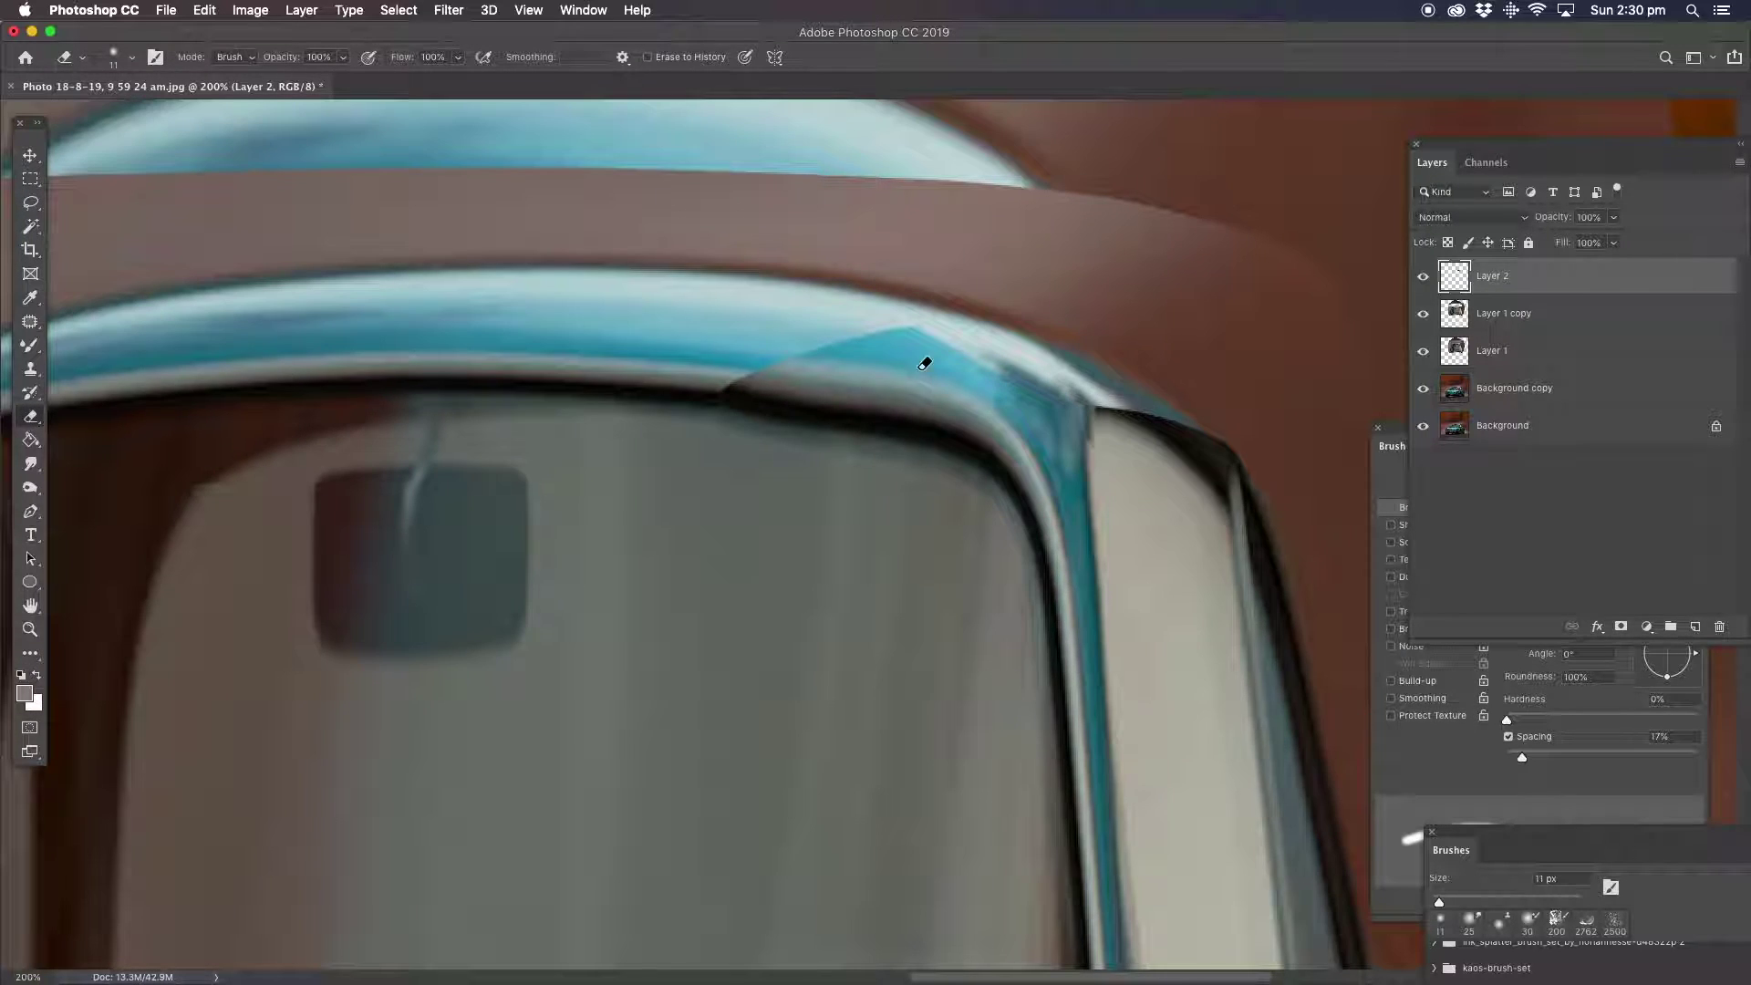
pyautogui.moveTo(909, 352)
pyautogui.mouseDown()
pyautogui.moveTo(830, 353)
pyautogui.moveTo(1000, 379)
pyautogui.moveTo(824, 336)
pyautogui.moveTo(986, 339)
pyautogui.moveTo(739, 345)
pyautogui.moveTo(867, 356)
pyautogui.moveTo(685, 360)
pyautogui.moveTo(872, 367)
pyautogui.moveTo(683, 379)
pyautogui.moveTo(958, 389)
pyautogui.mouseUp()
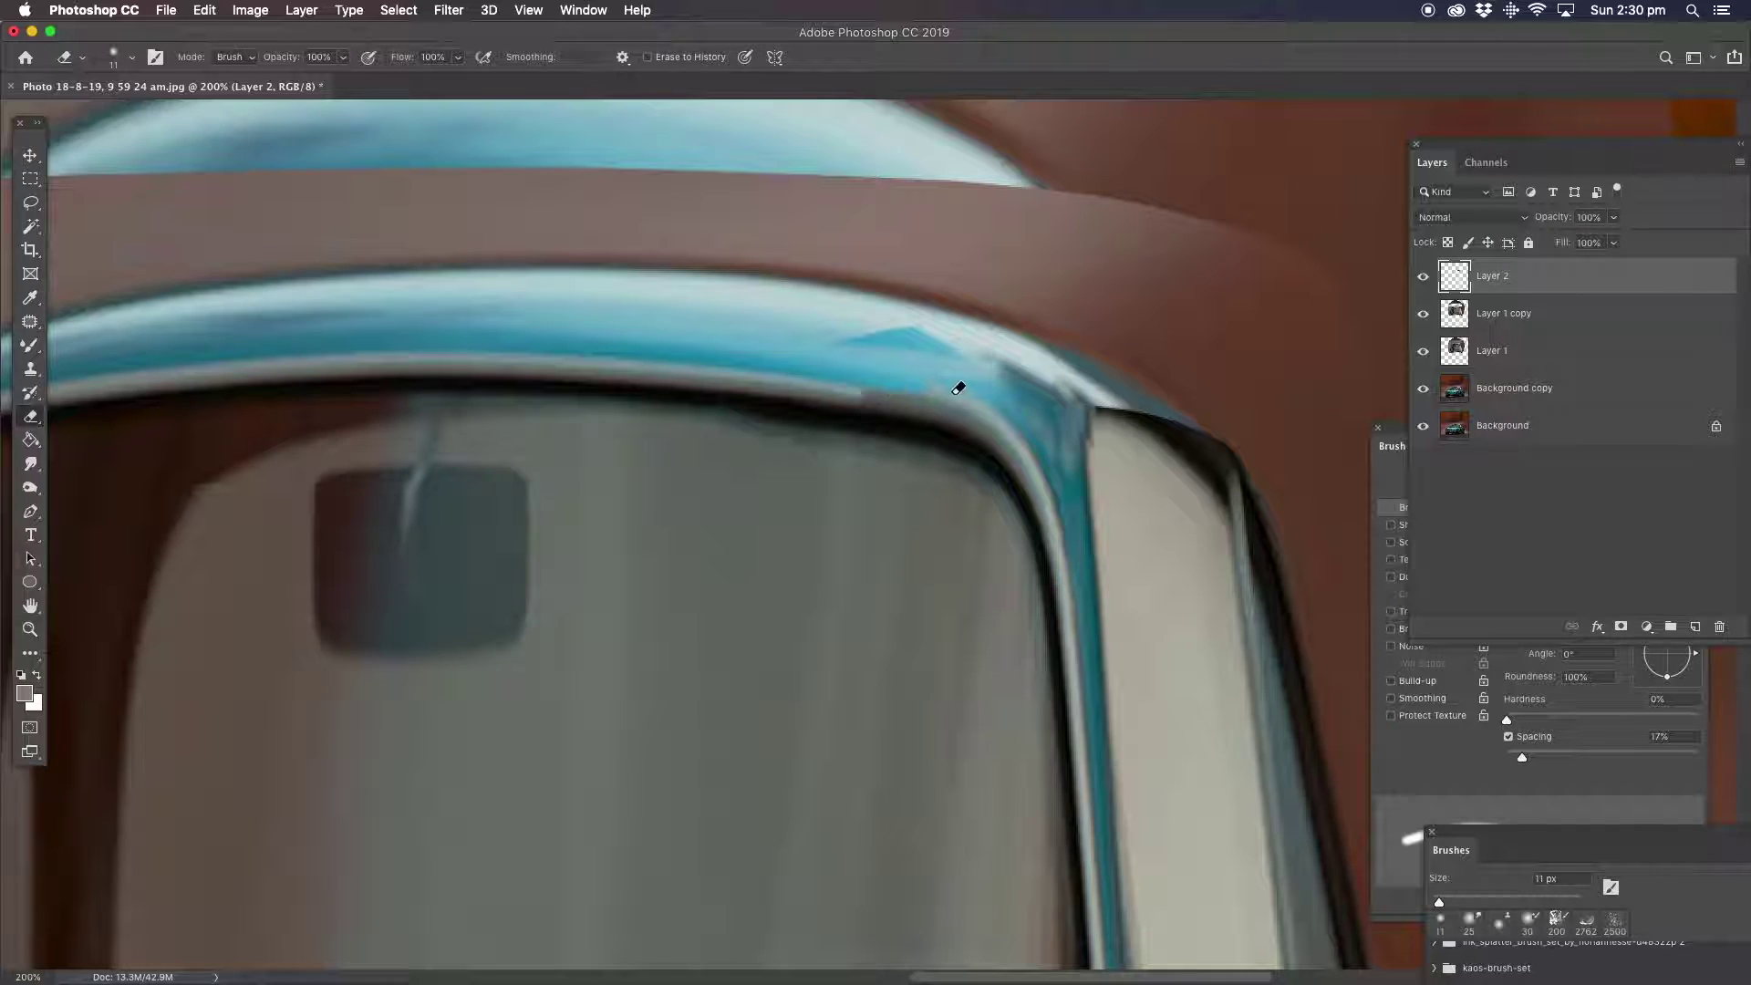
pyautogui.moveTo(780, 377)
pyautogui.mouseDown()
pyautogui.moveTo(943, 392)
pyautogui.moveTo(919, 355)
pyautogui.moveTo(958, 337)
pyautogui.mouseUp()
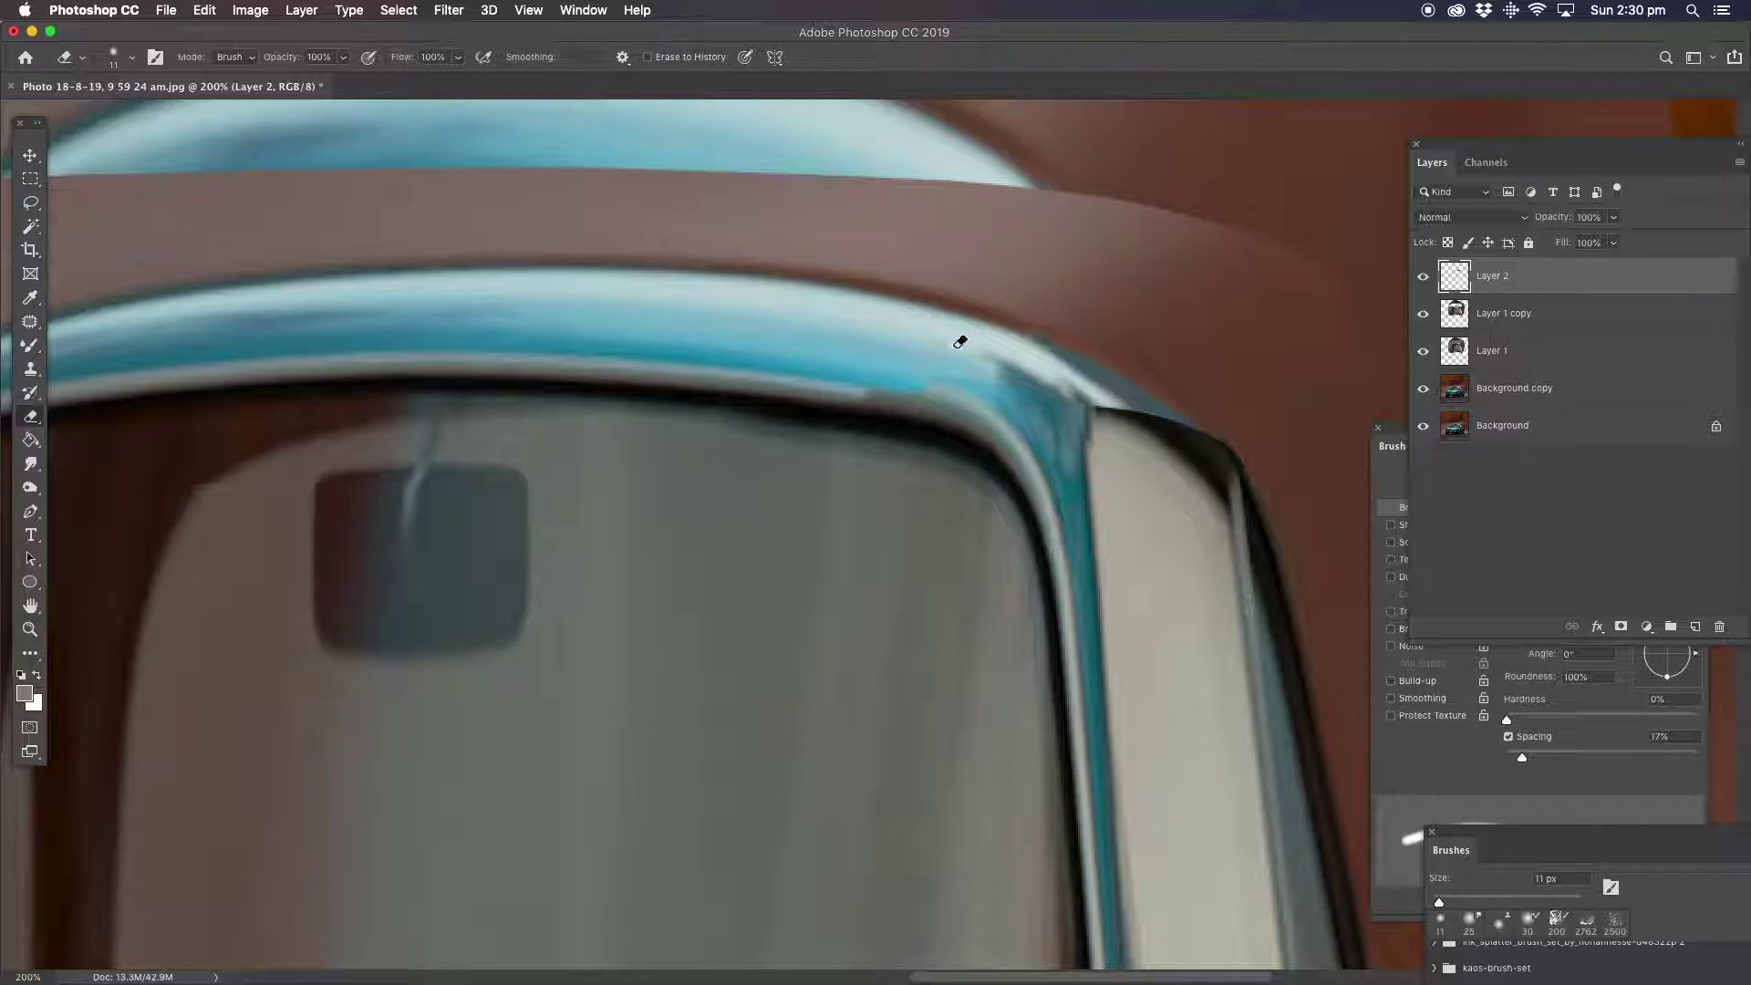
pyautogui.moveTo(742, 422); pyautogui.dragTo(888, 448)
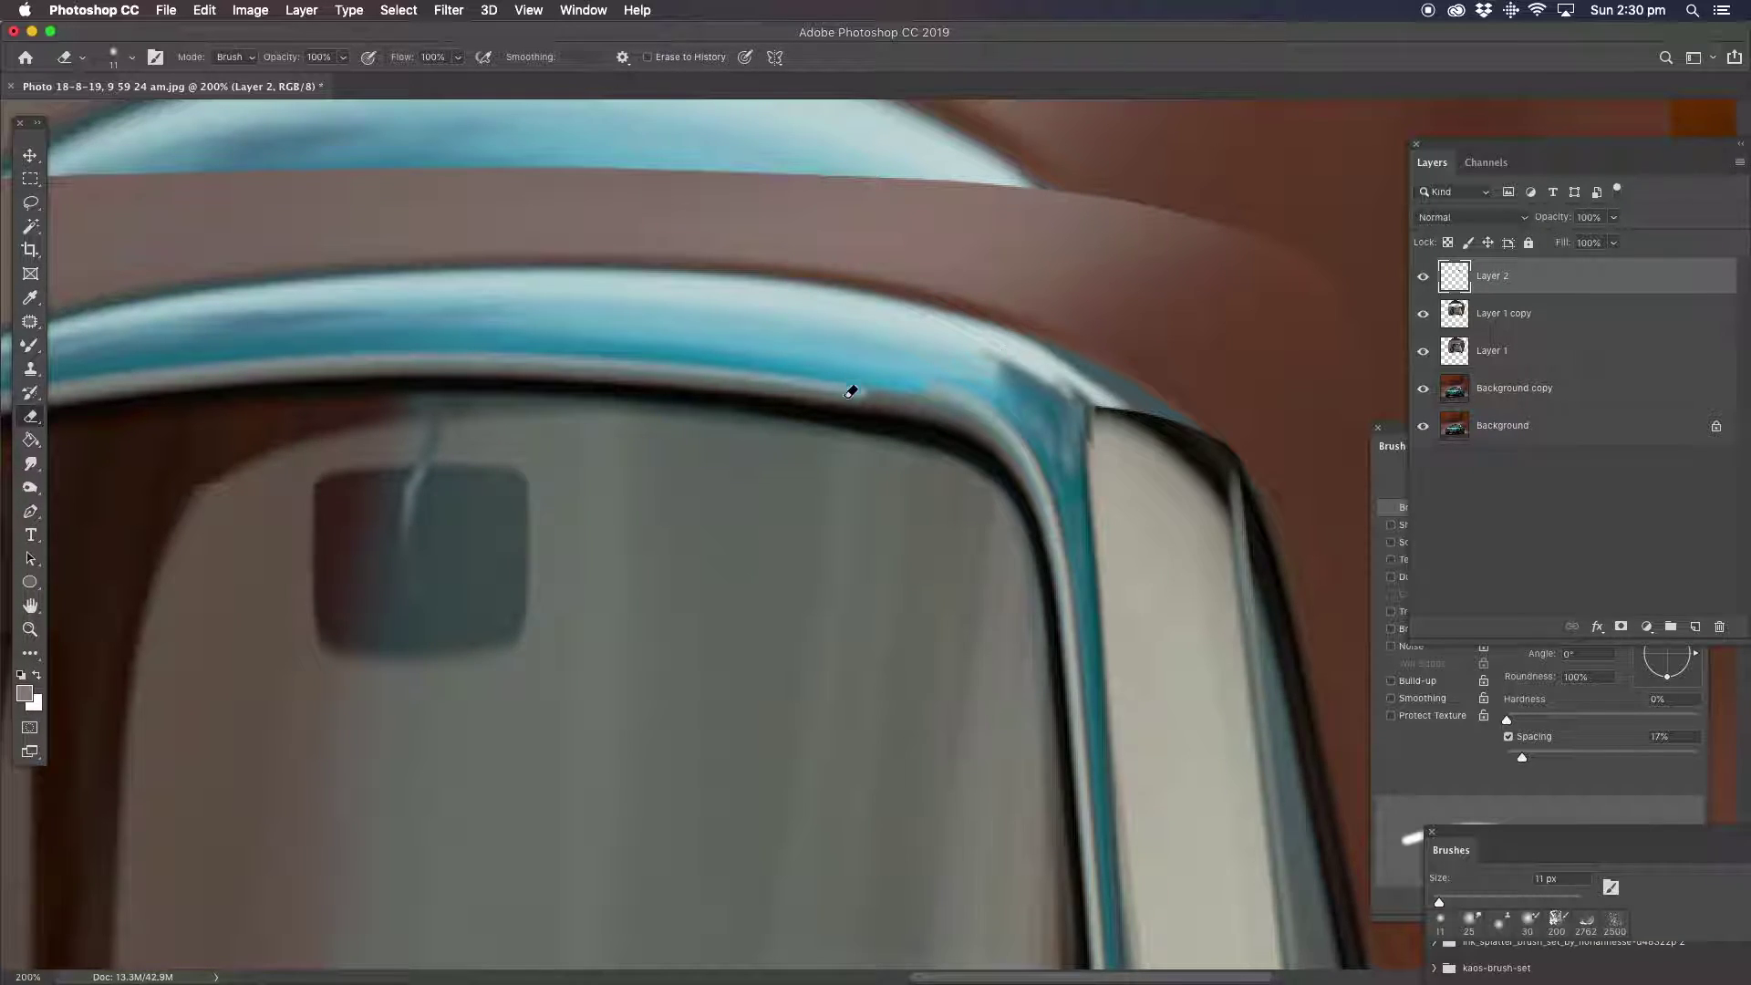
# Smudge the blue trim's lower edge and corner so it blends smoothly.
pyautogui.click(38, 464)
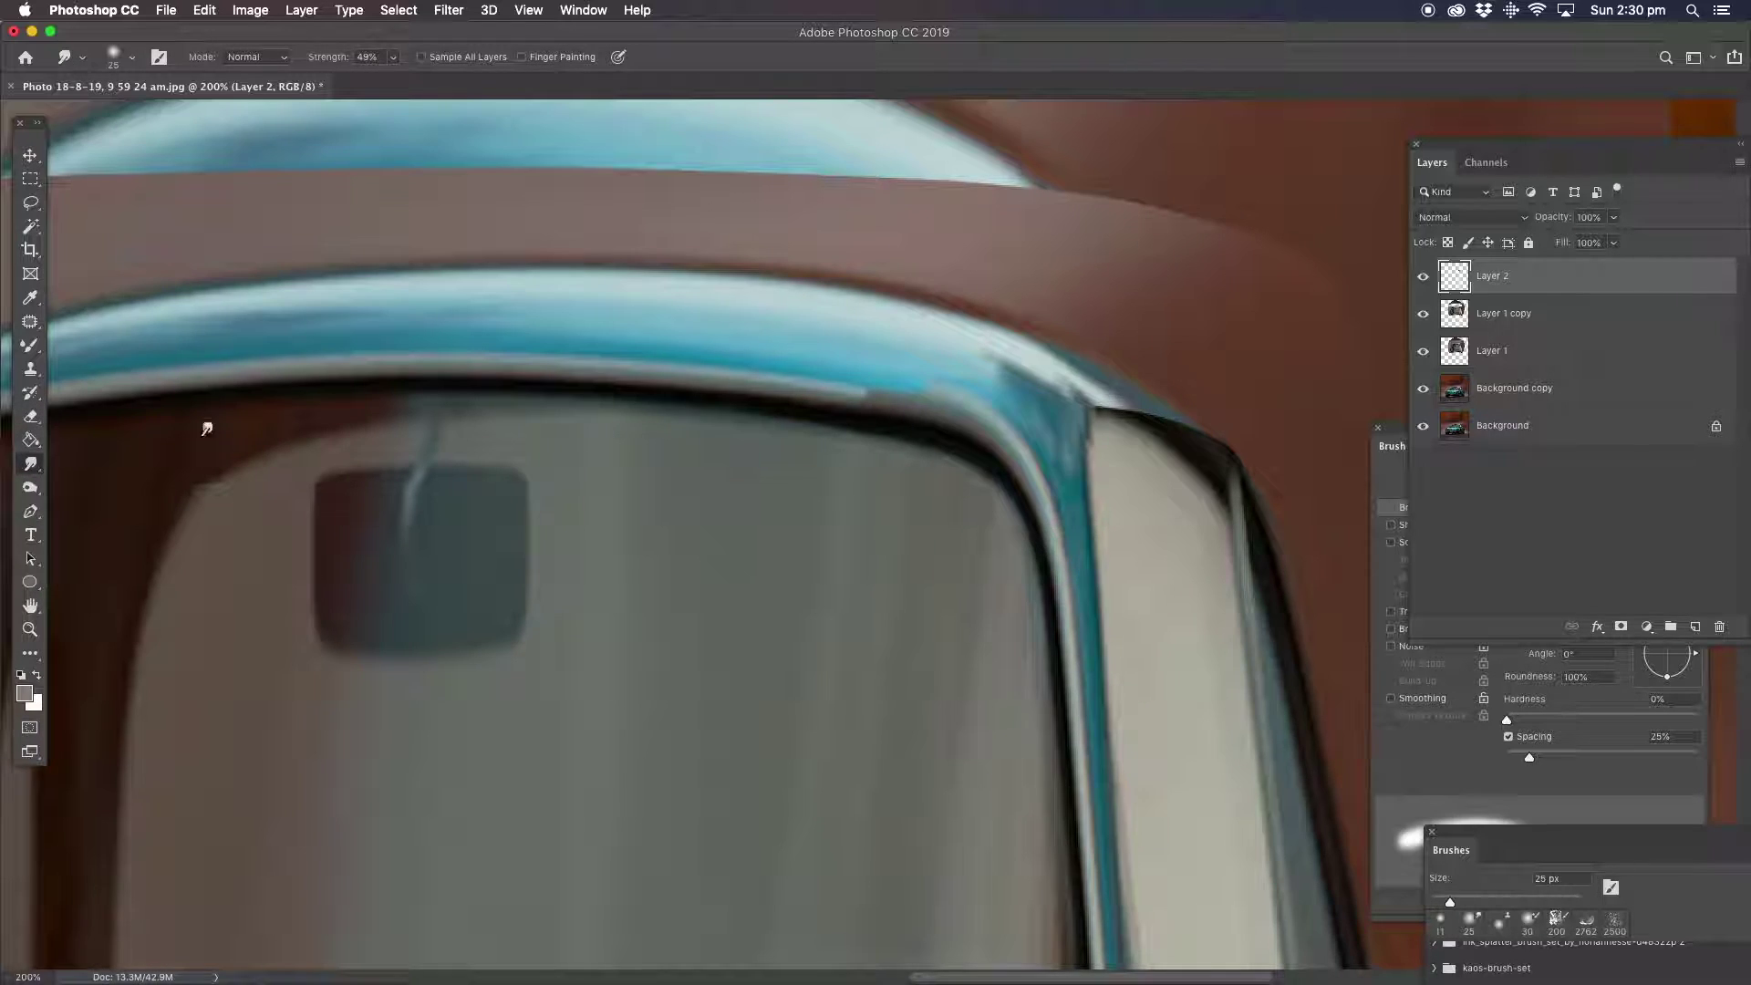
pyautogui.moveTo(825, 387)
pyautogui.mouseDown()
pyautogui.moveTo(843, 386)
pyautogui.moveTo(815, 383)
pyautogui.mouseUp()
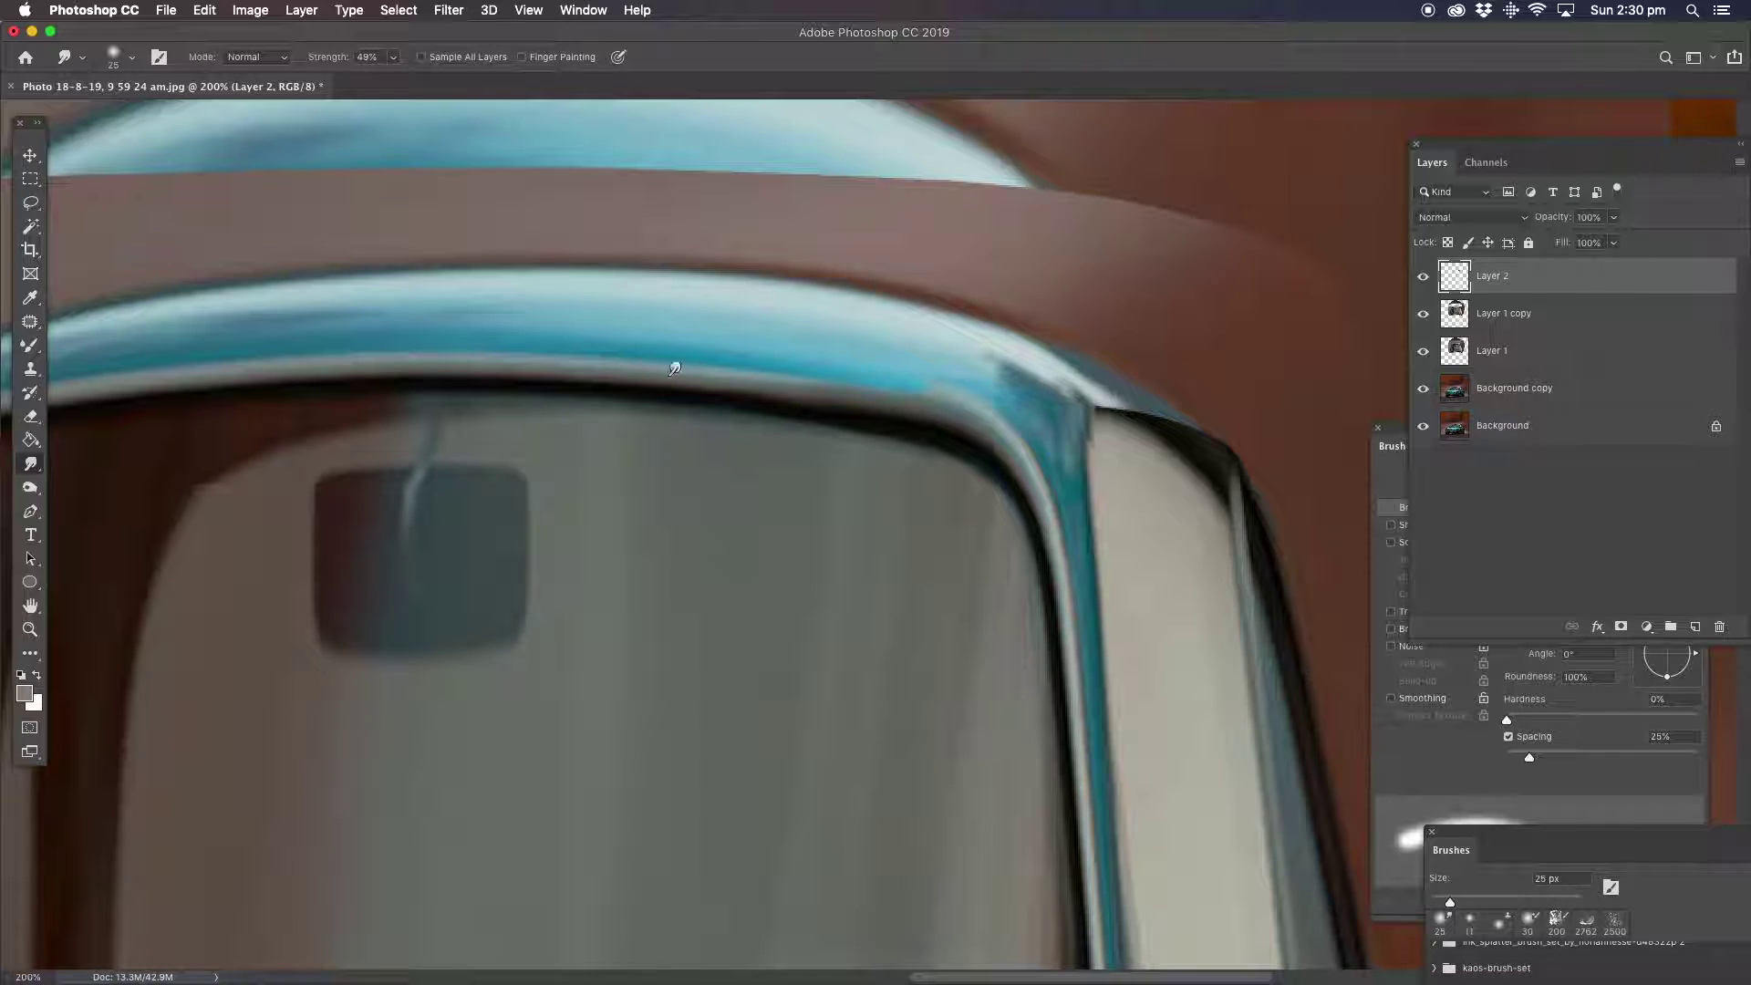
pyautogui.moveTo(674, 368); pyautogui.dragTo(930, 384)
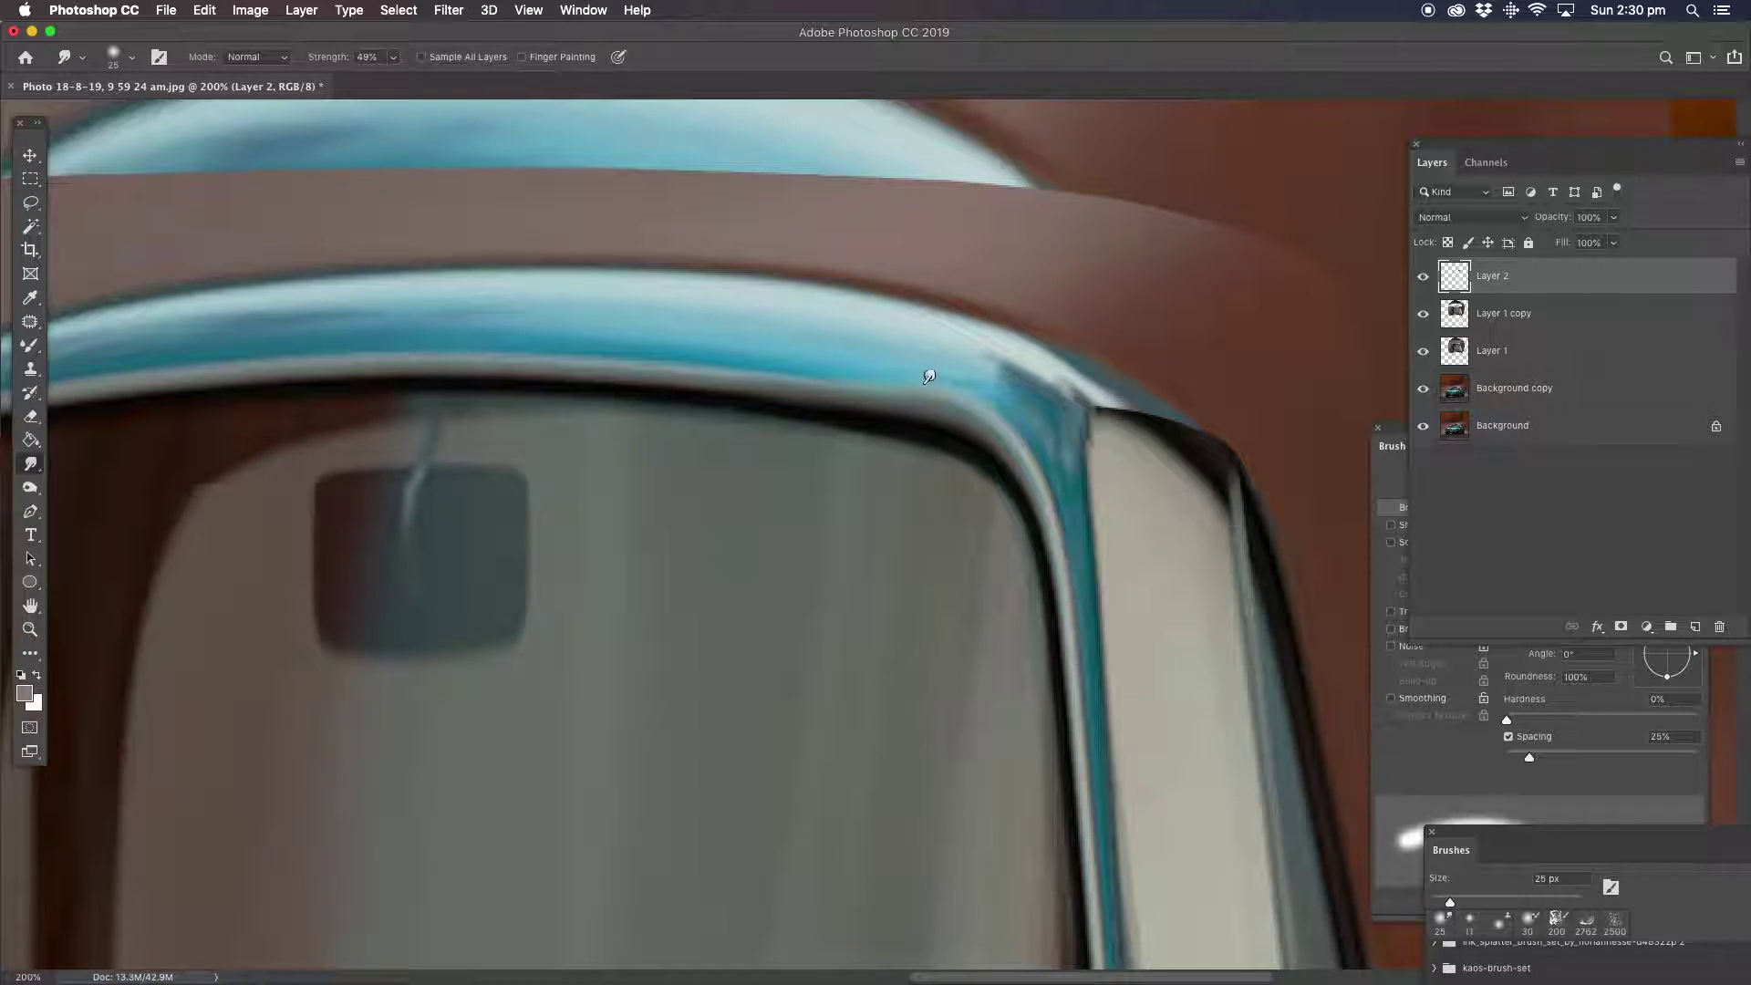
pyautogui.moveTo(1085, 412); pyautogui.dragTo(974, 383)
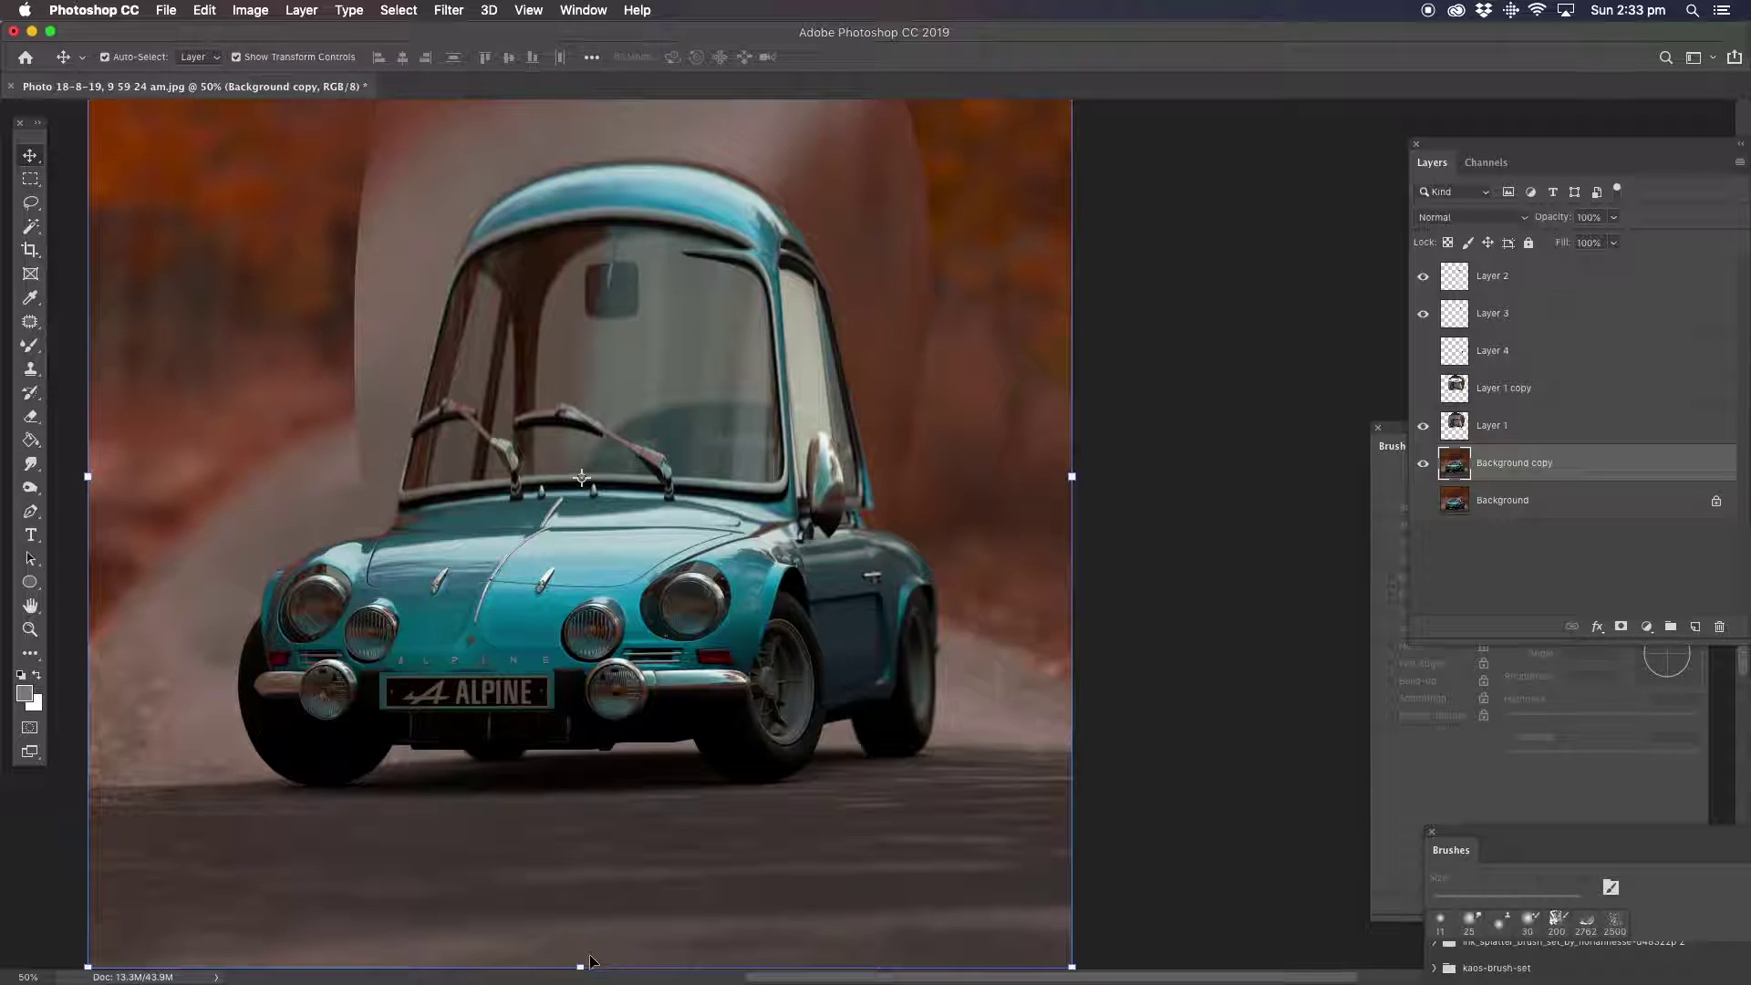
# Squash the Background copy to about 97% height and shift it slightly down and right.
pyautogui.moveTo(579, 963); pyautogui.dragTo(581, 926)
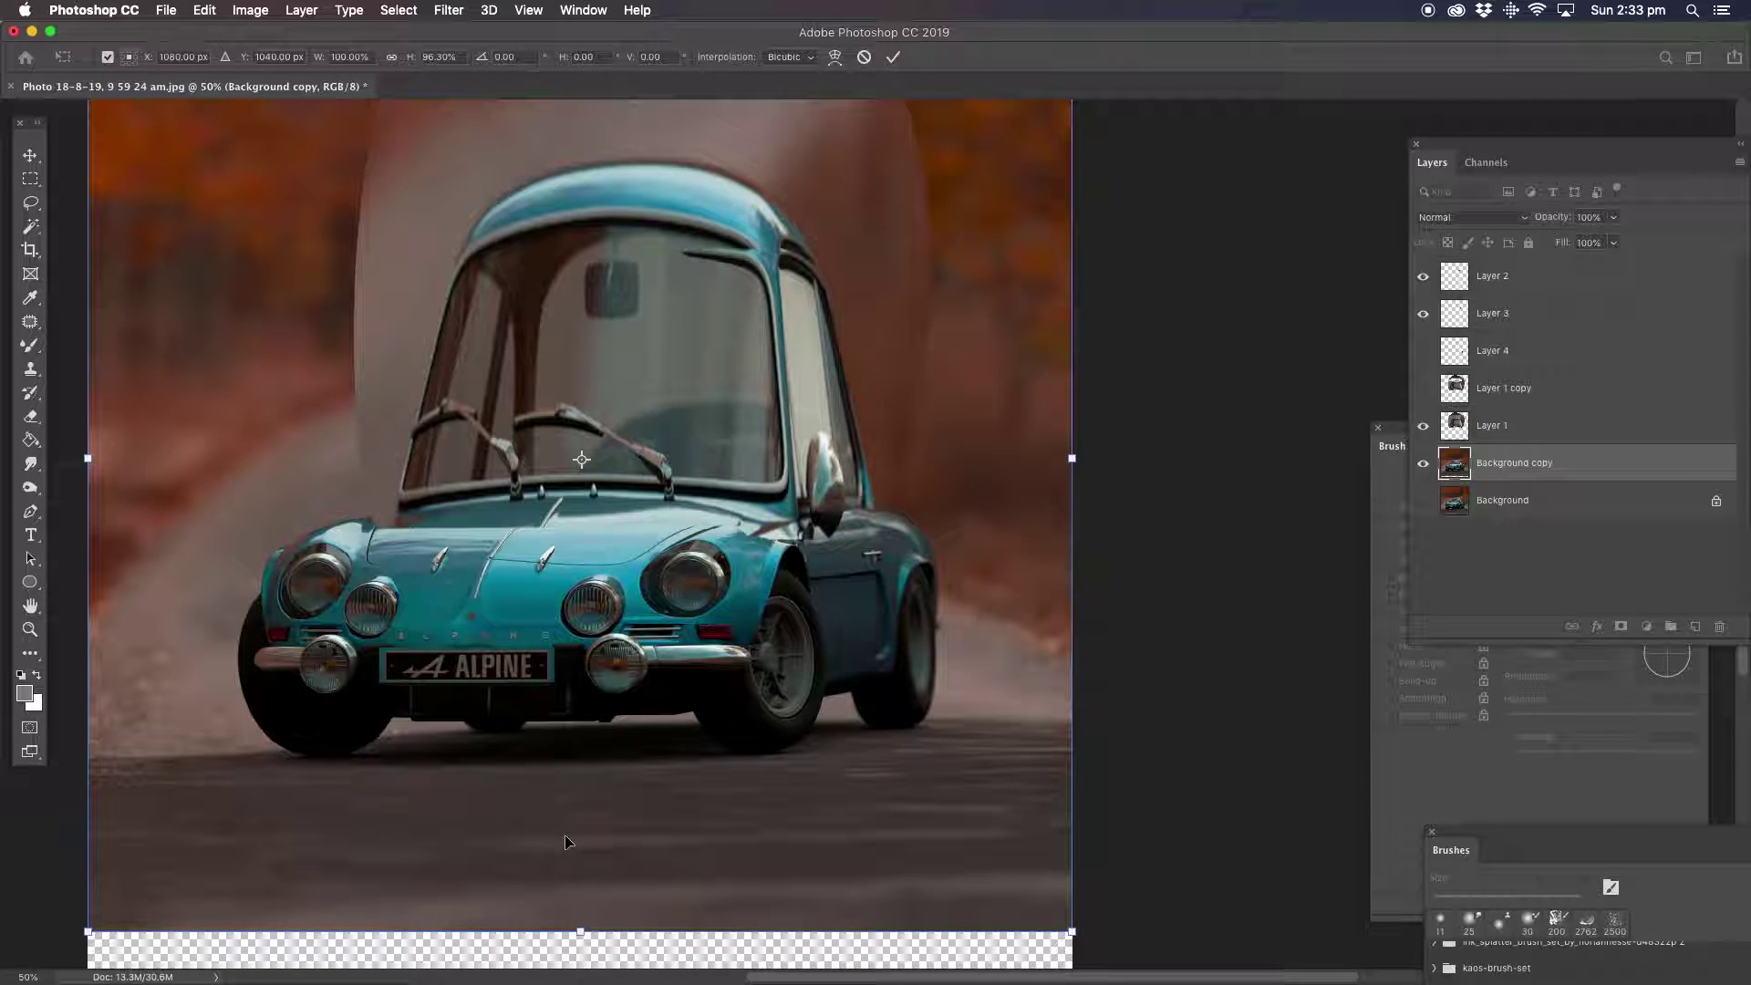
pyautogui.moveTo(261, 671); pyautogui.dragTo(273, 668)
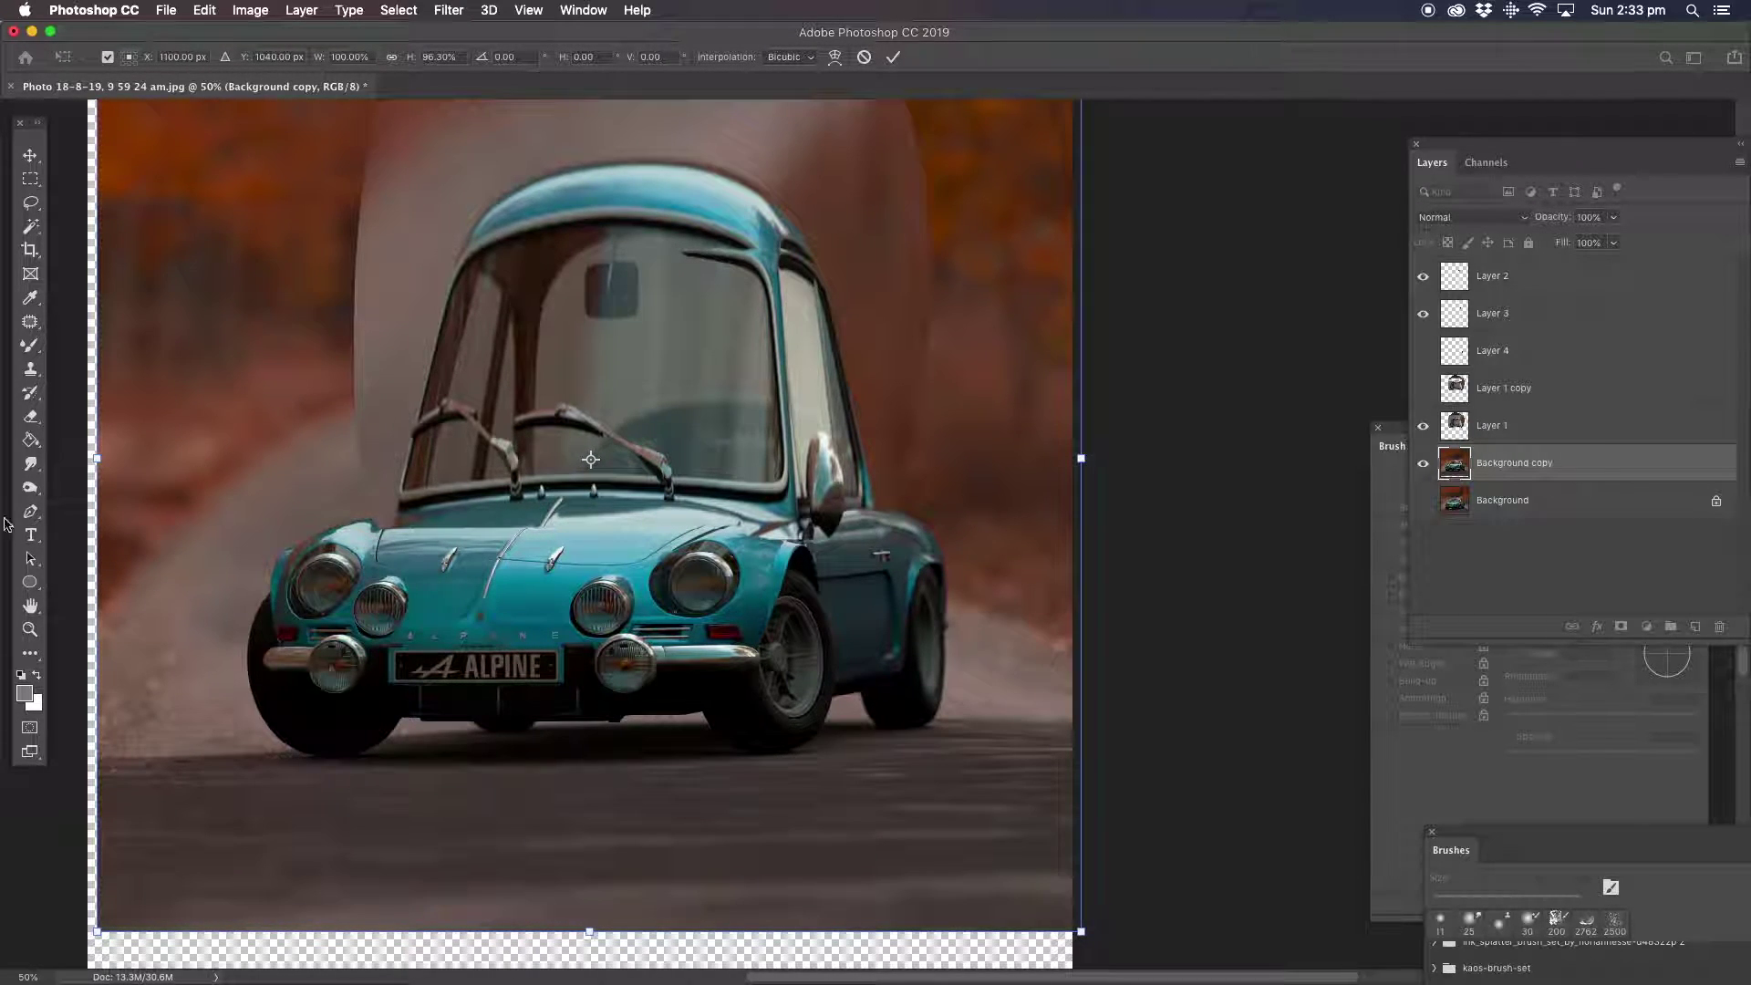
pyautogui.click(30, 629)
pyautogui.click(448, 570)
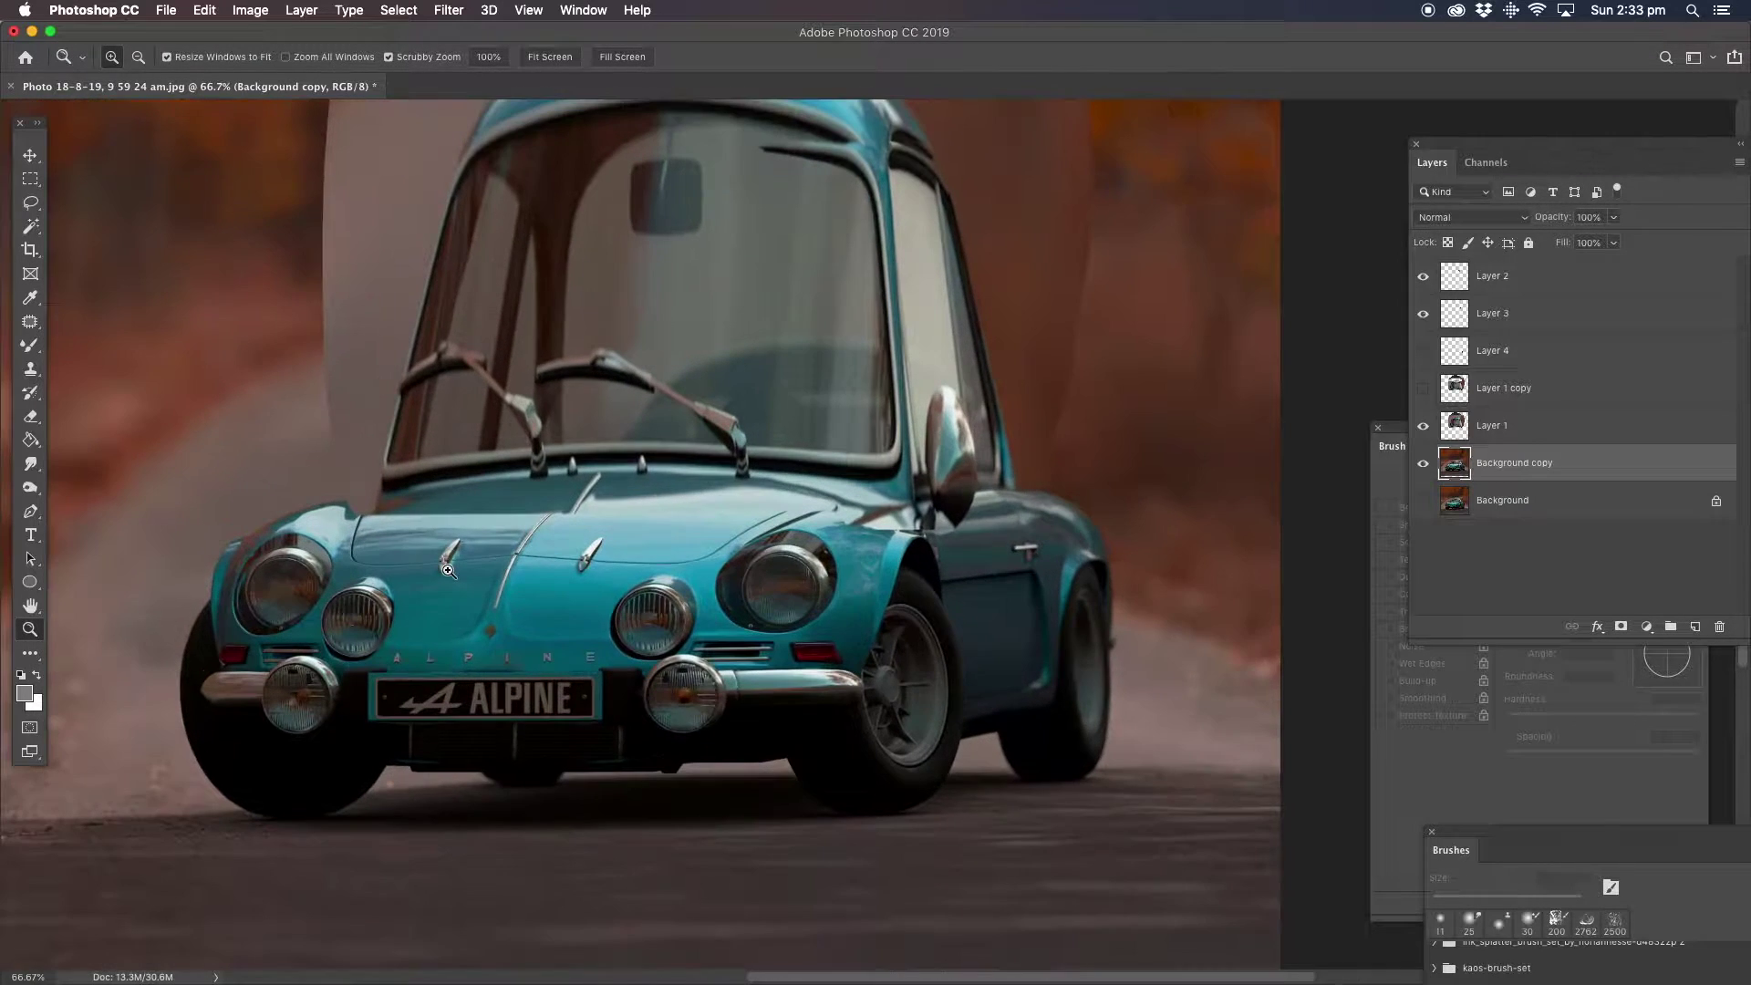
# Zoom in on the mirror, show Layer 1 copy, hide Layer 4, and select Layer 1 copy.
pyautogui.click(446, 557)
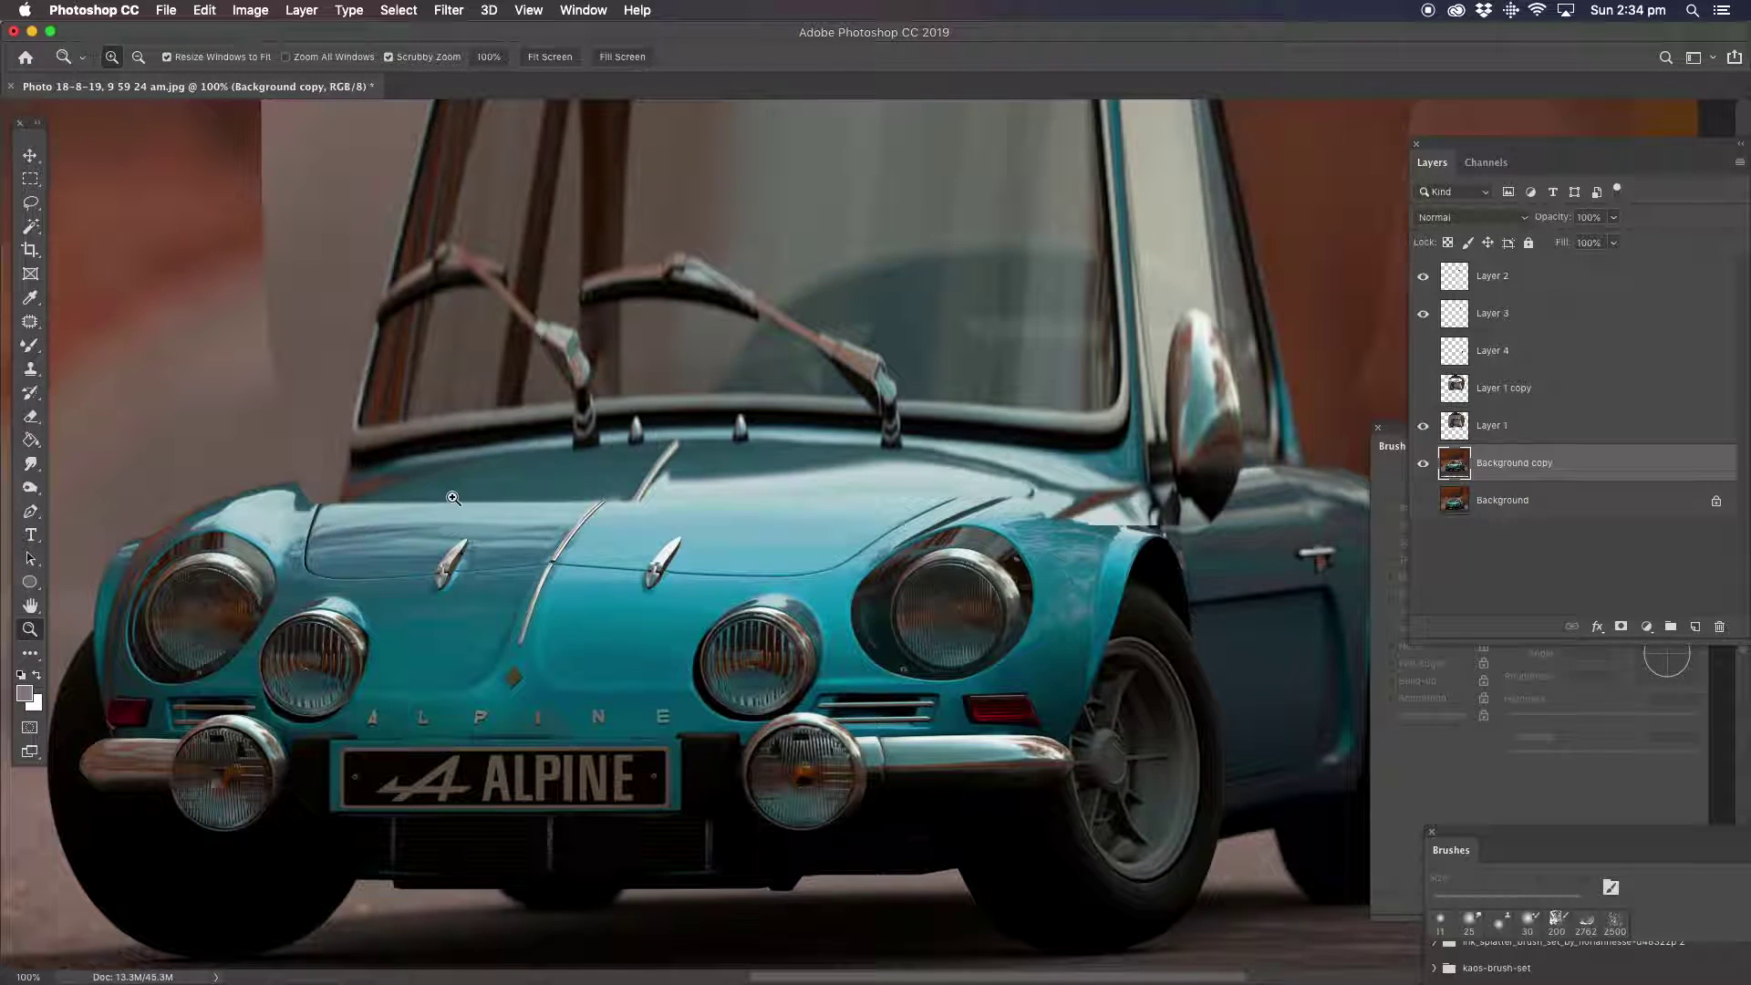
pyautogui.click(1422, 388)
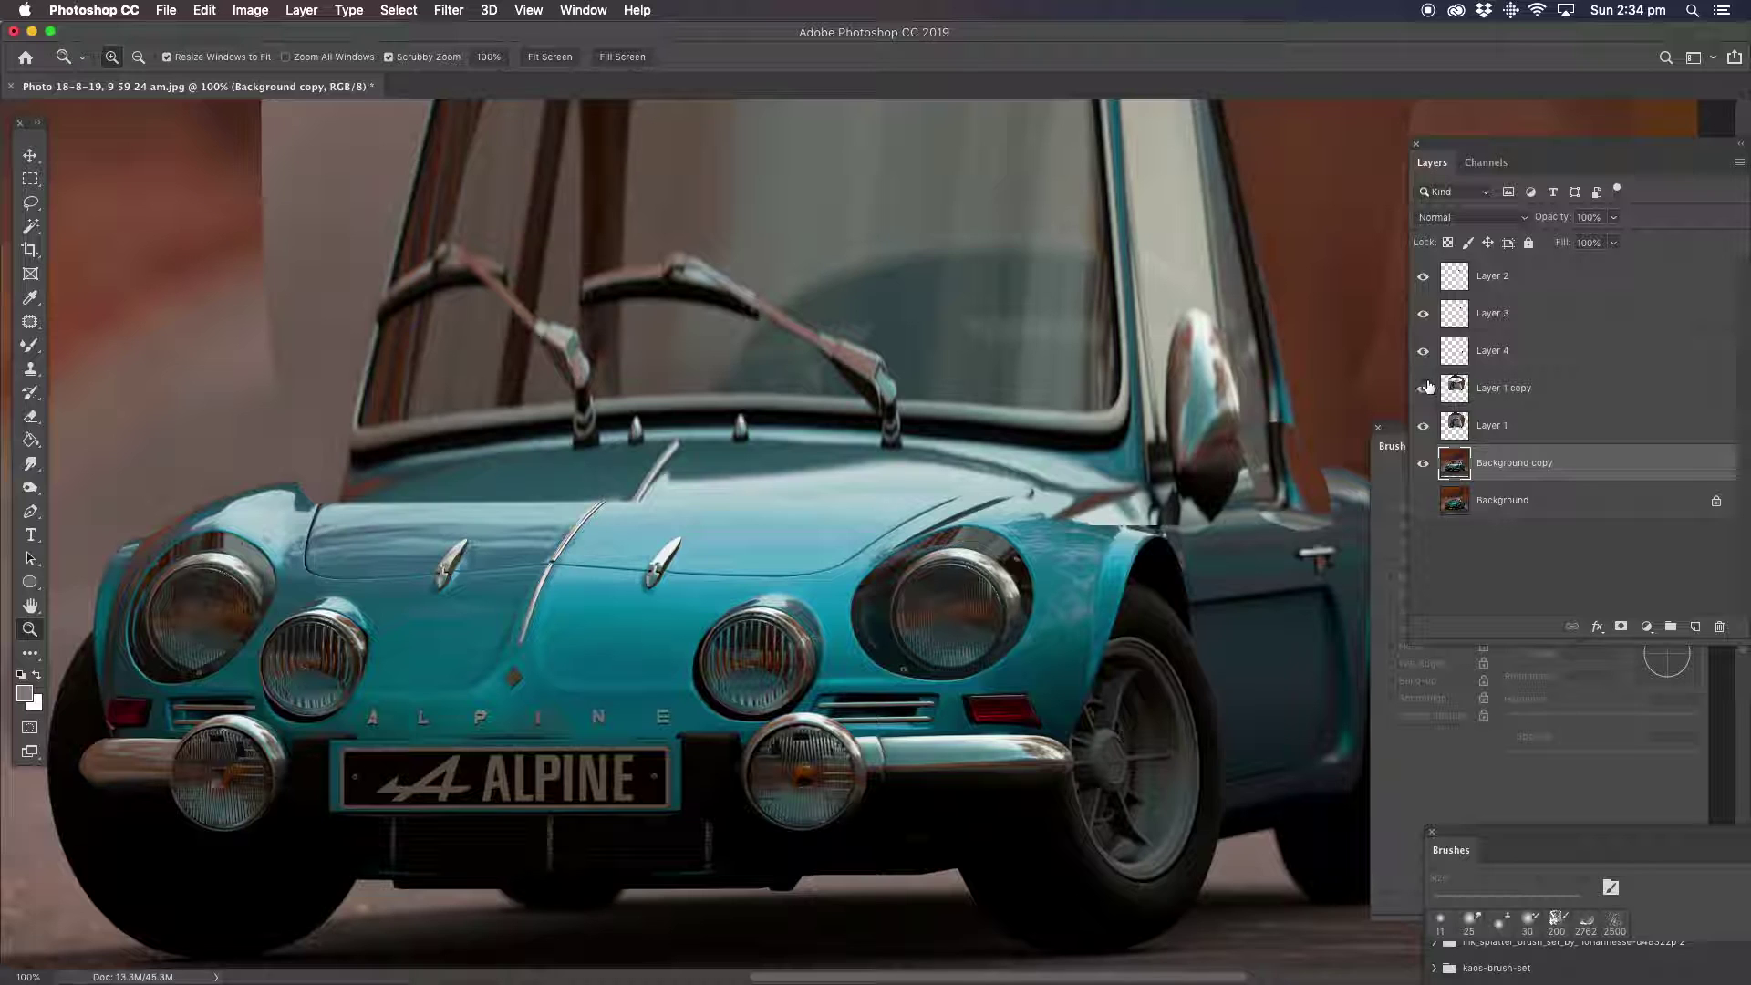
pyautogui.click(1424, 352)
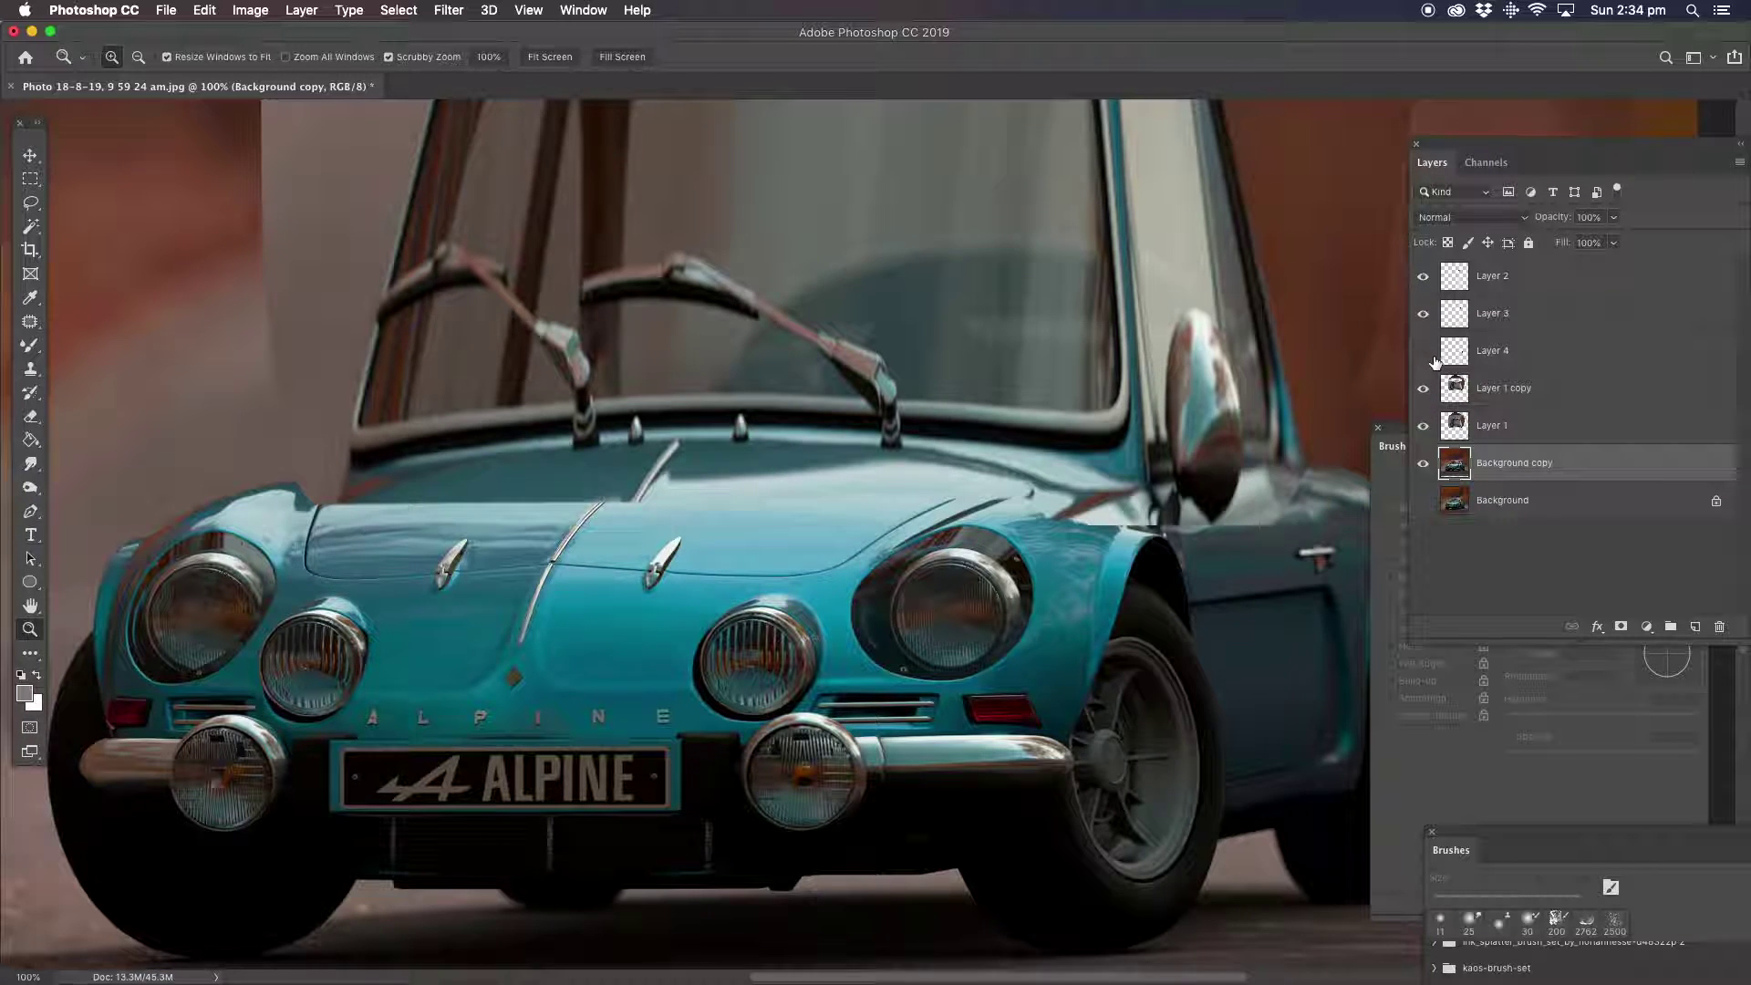
pyautogui.click(1306, 501)
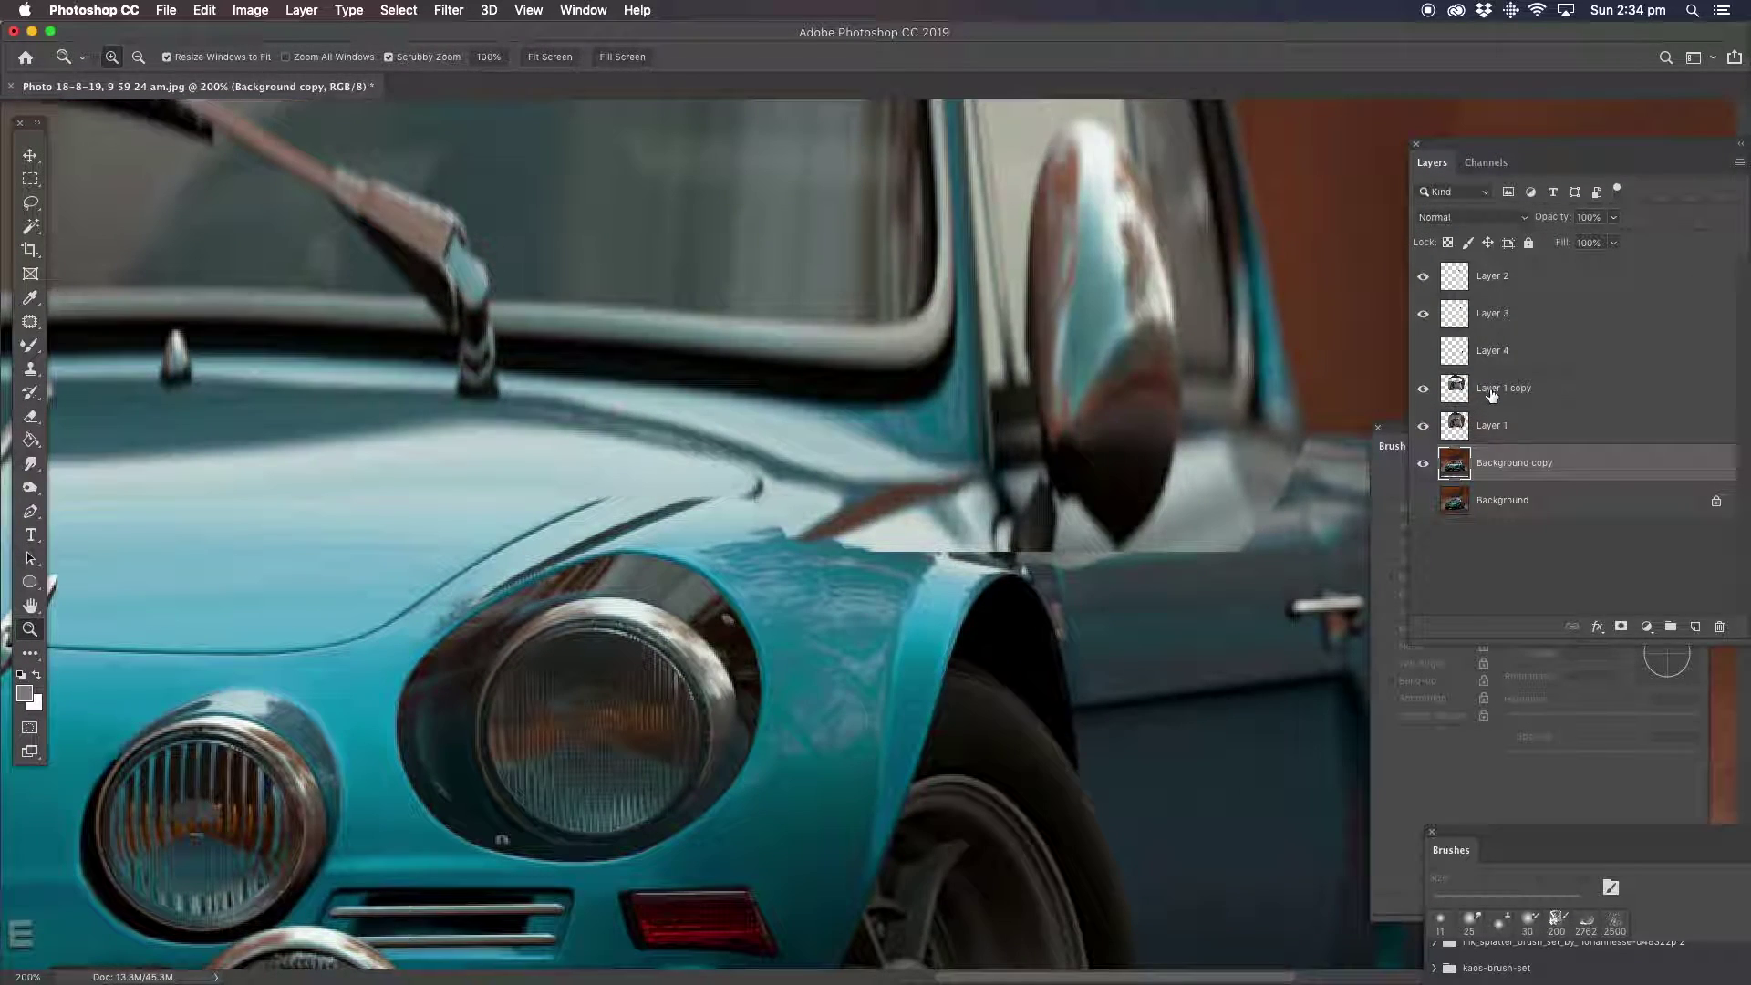
pyautogui.click(1459, 398)
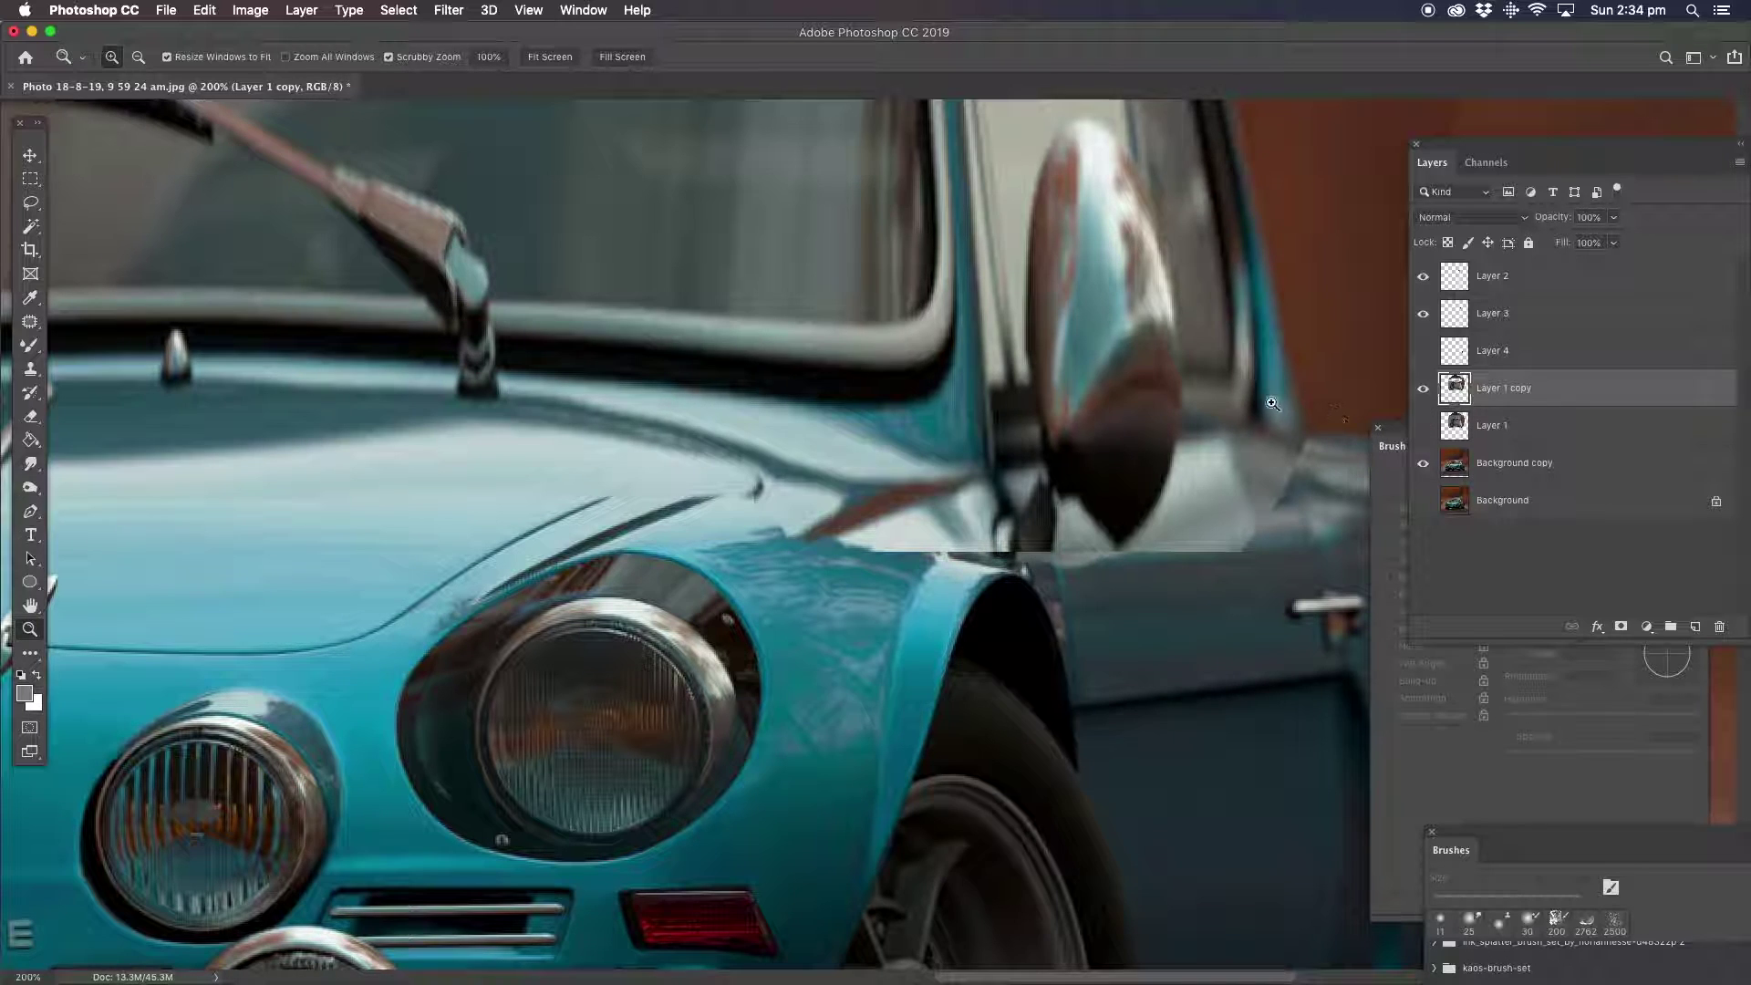
pyautogui.click(31, 419)
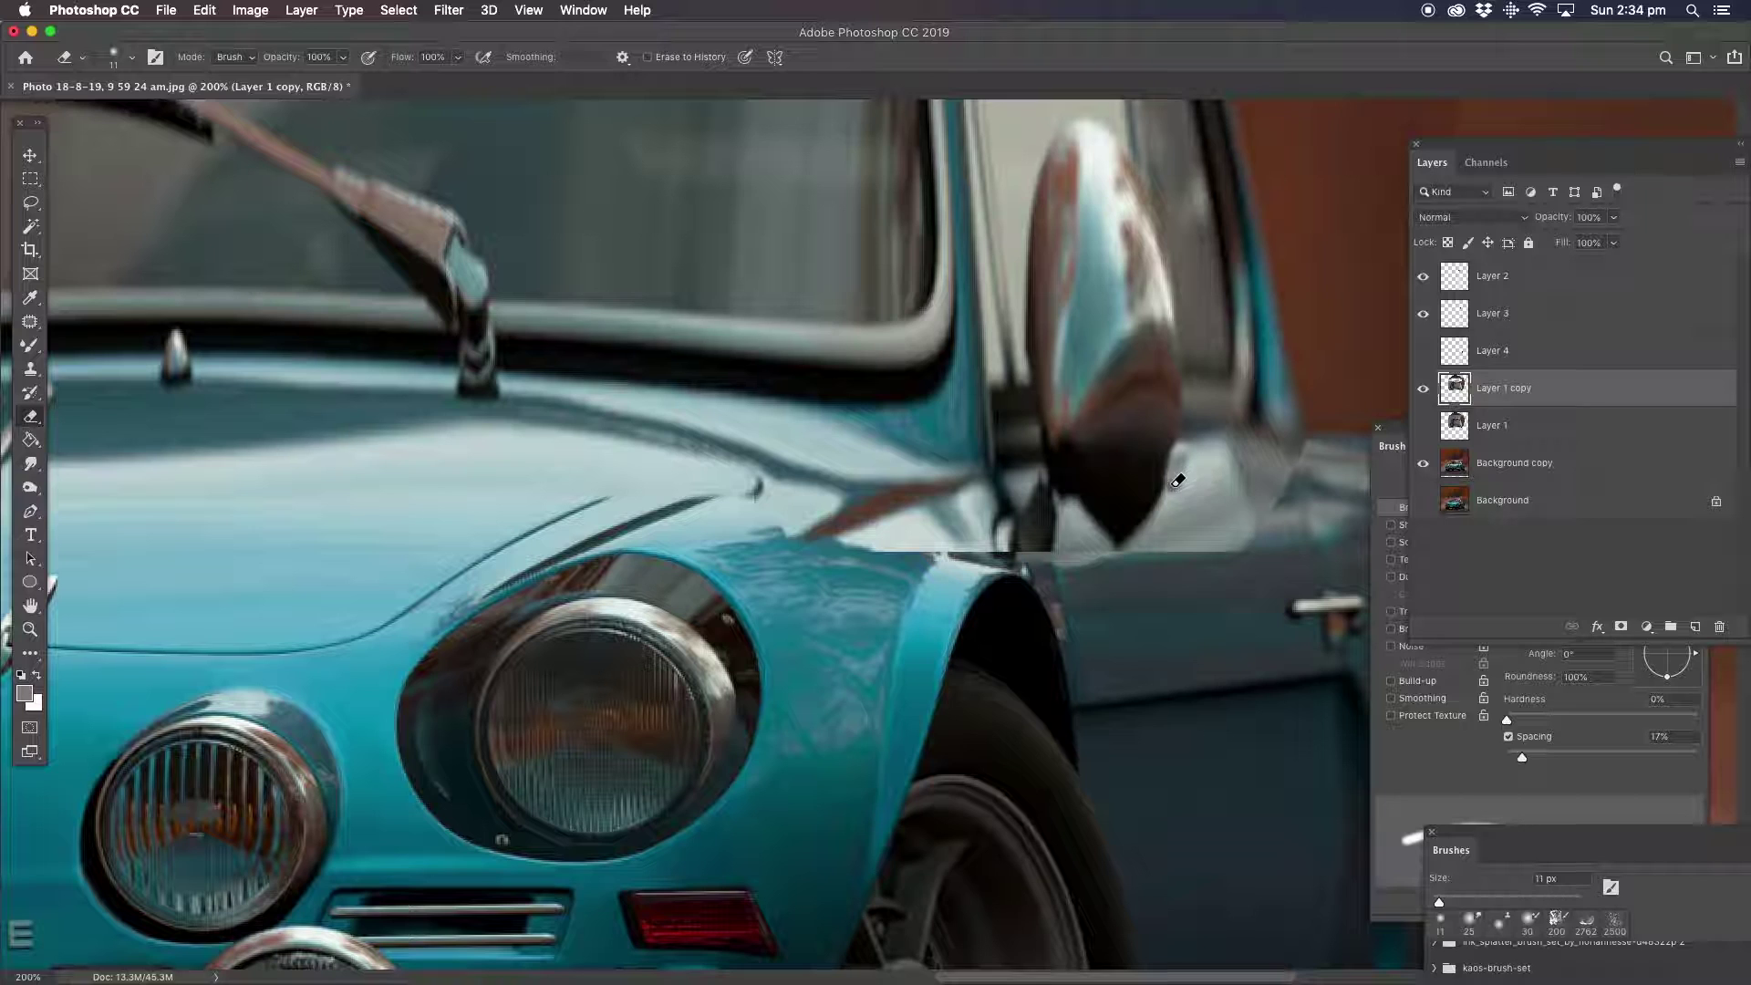
# Erase Layer 1 copy's dark fragments around the mirror, fender top and hood crease.
pyautogui.moveTo(1207, 446)
pyautogui.mouseDown()
pyautogui.moveTo(1287, 450)
pyautogui.moveTo(1273, 497)
pyautogui.moveTo(1066, 507)
pyautogui.mouseUp()
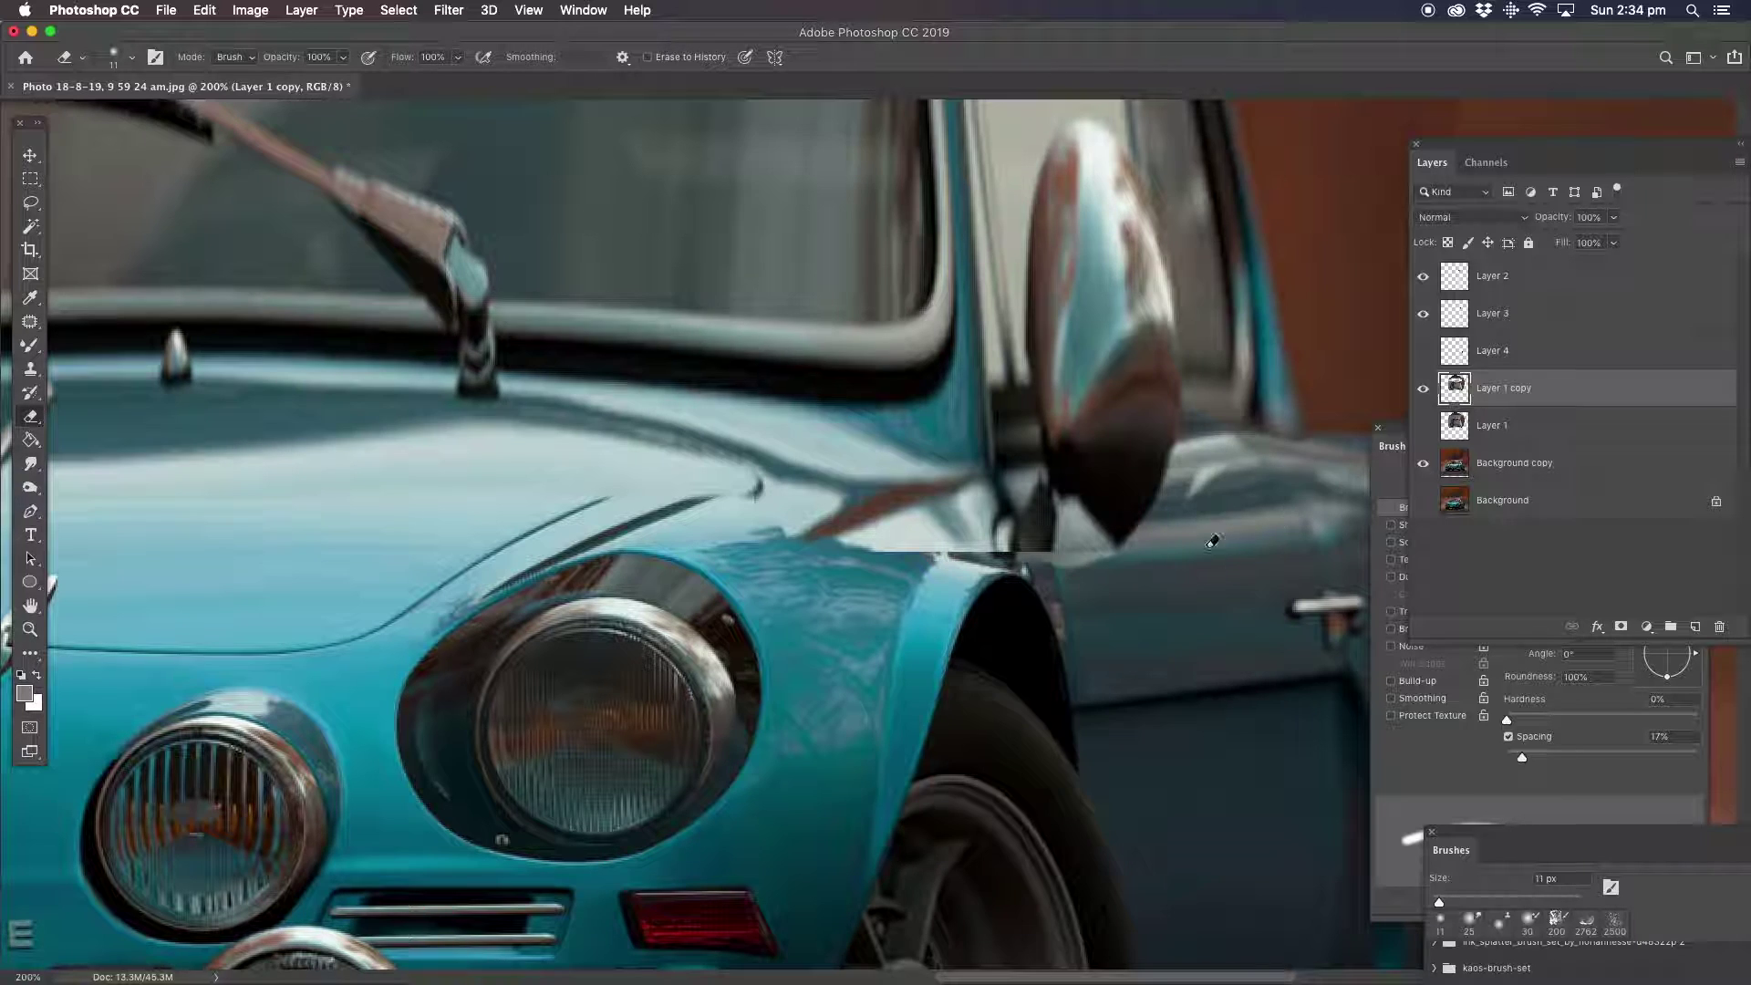
pyautogui.moveTo(1073, 501)
pyautogui.mouseDown()
pyautogui.moveTo(1085, 517)
pyautogui.moveTo(1061, 557)
pyautogui.mouseUp()
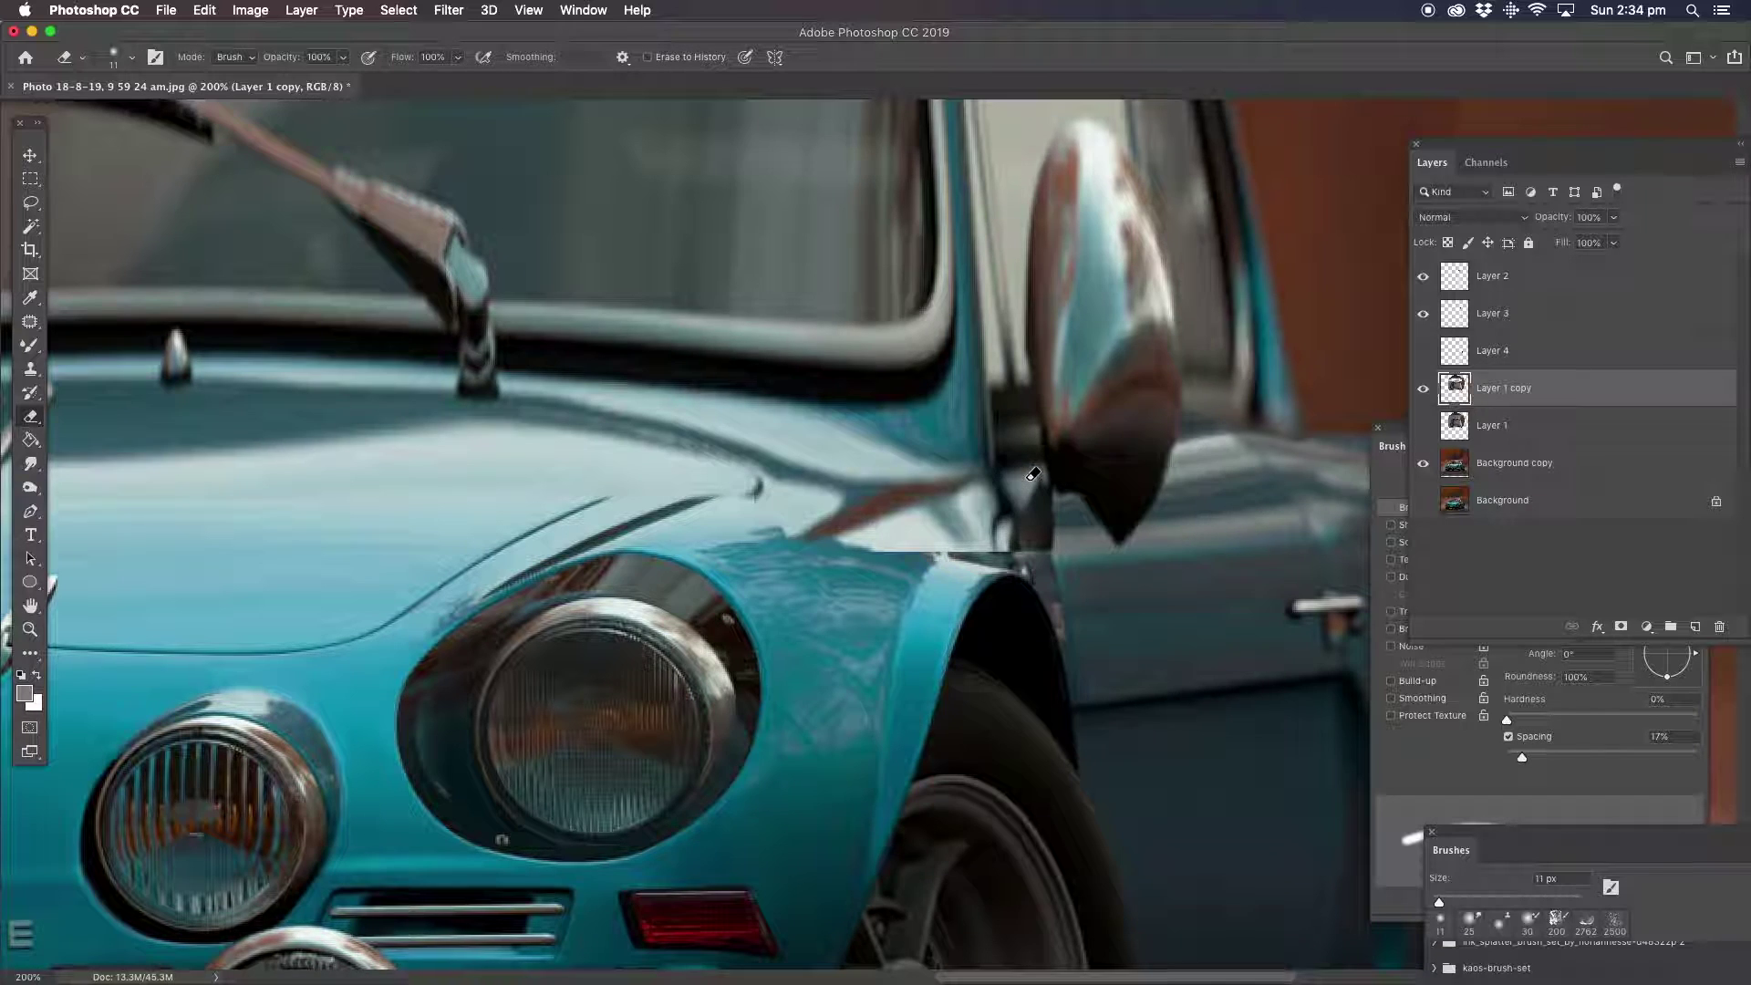
pyautogui.moveTo(1027, 471)
pyautogui.mouseDown()
pyautogui.moveTo(960, 499)
pyautogui.moveTo(1011, 541)
pyautogui.mouseUp()
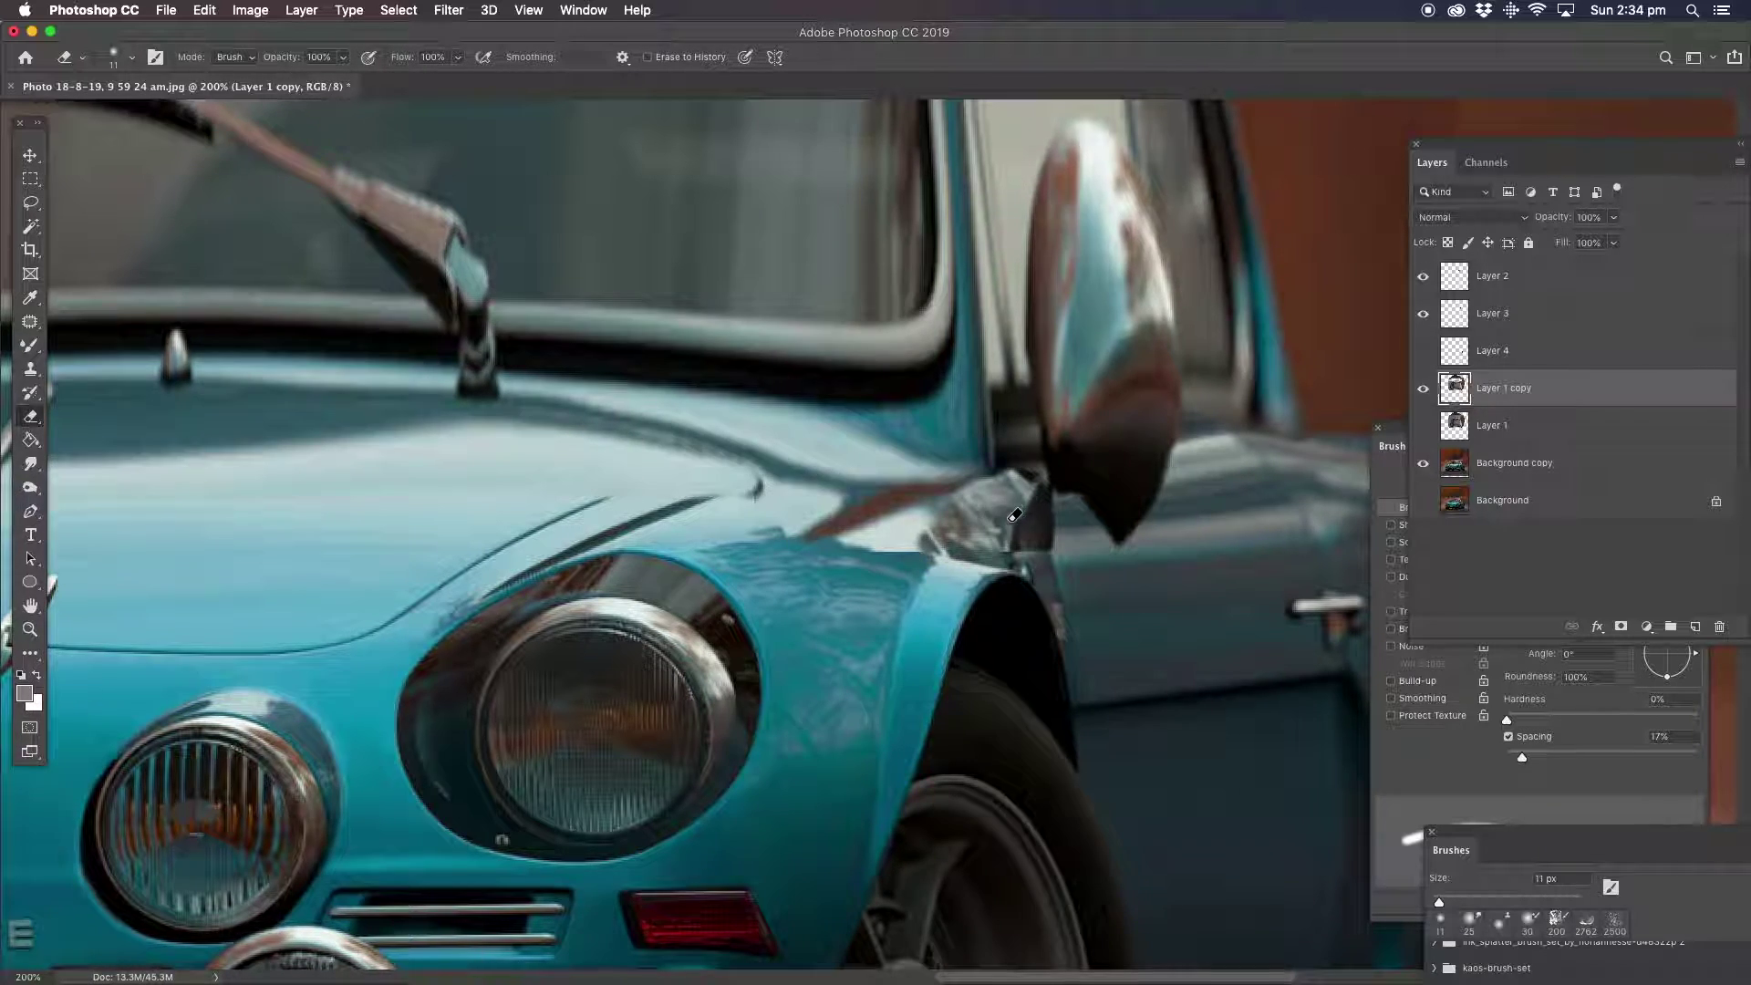
pyautogui.moveTo(1013, 514); pyautogui.dragTo(1049, 546)
pyautogui.moveTo(999, 479); pyautogui.dragTo(942, 544)
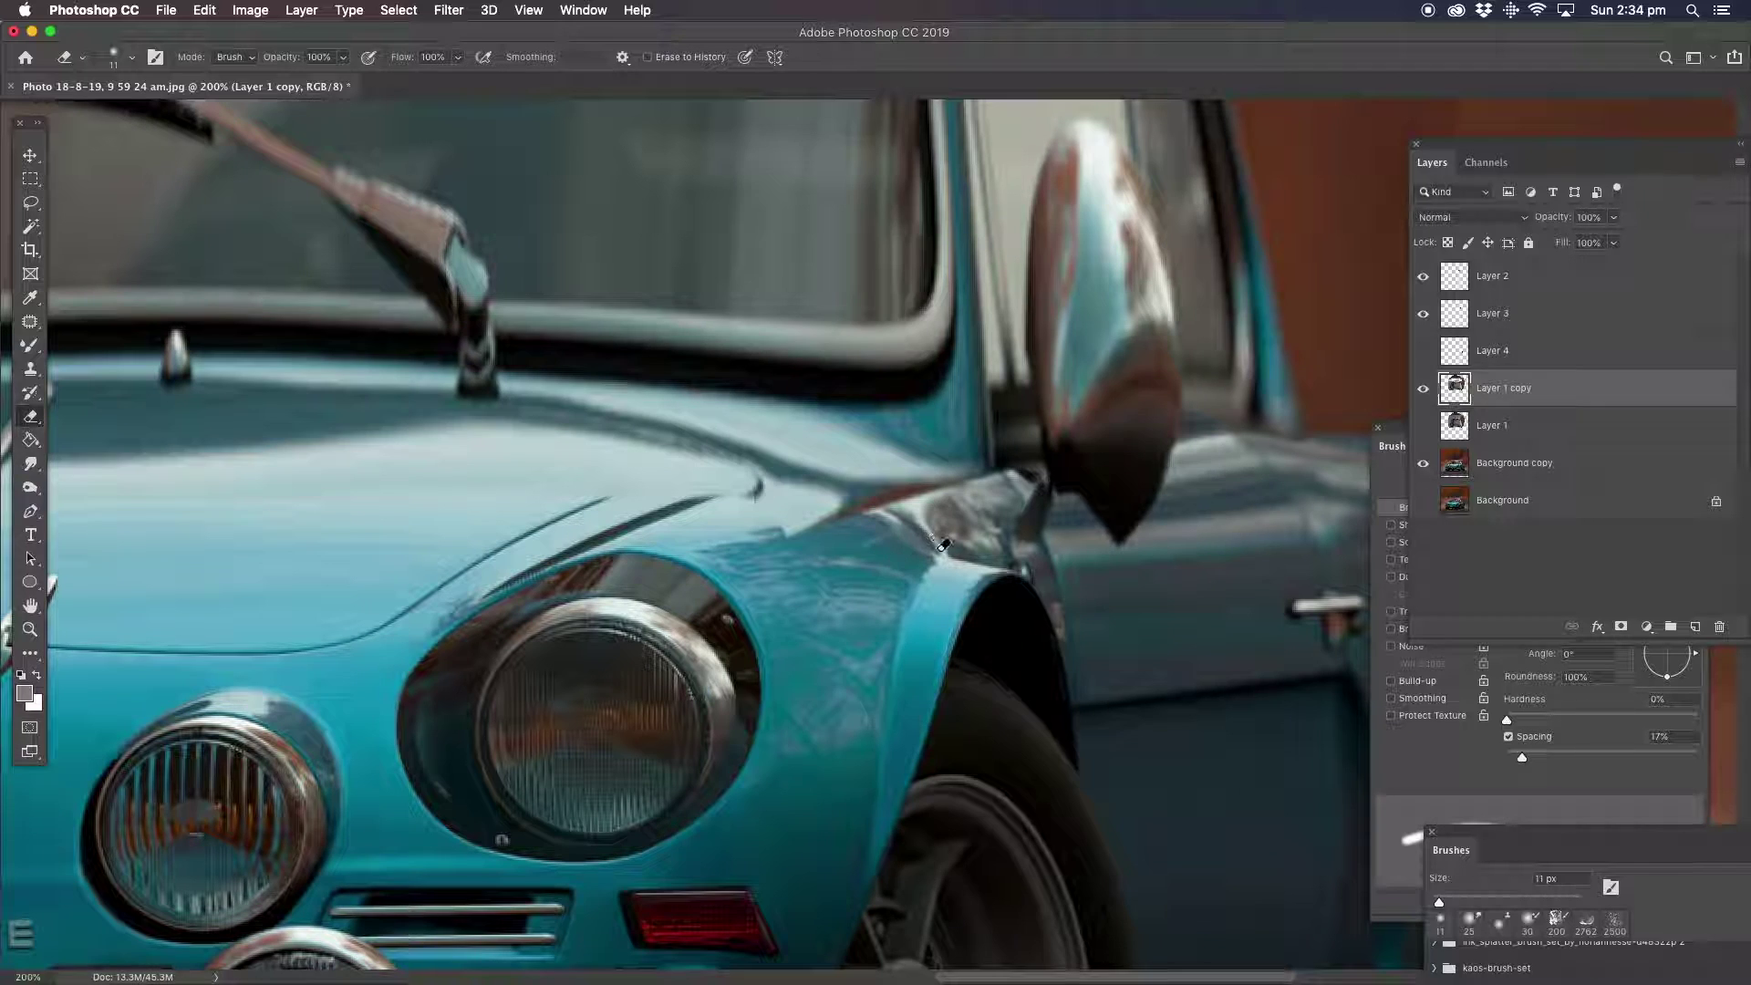
pyautogui.moveTo(705, 452); pyautogui.dragTo(1082, 508)
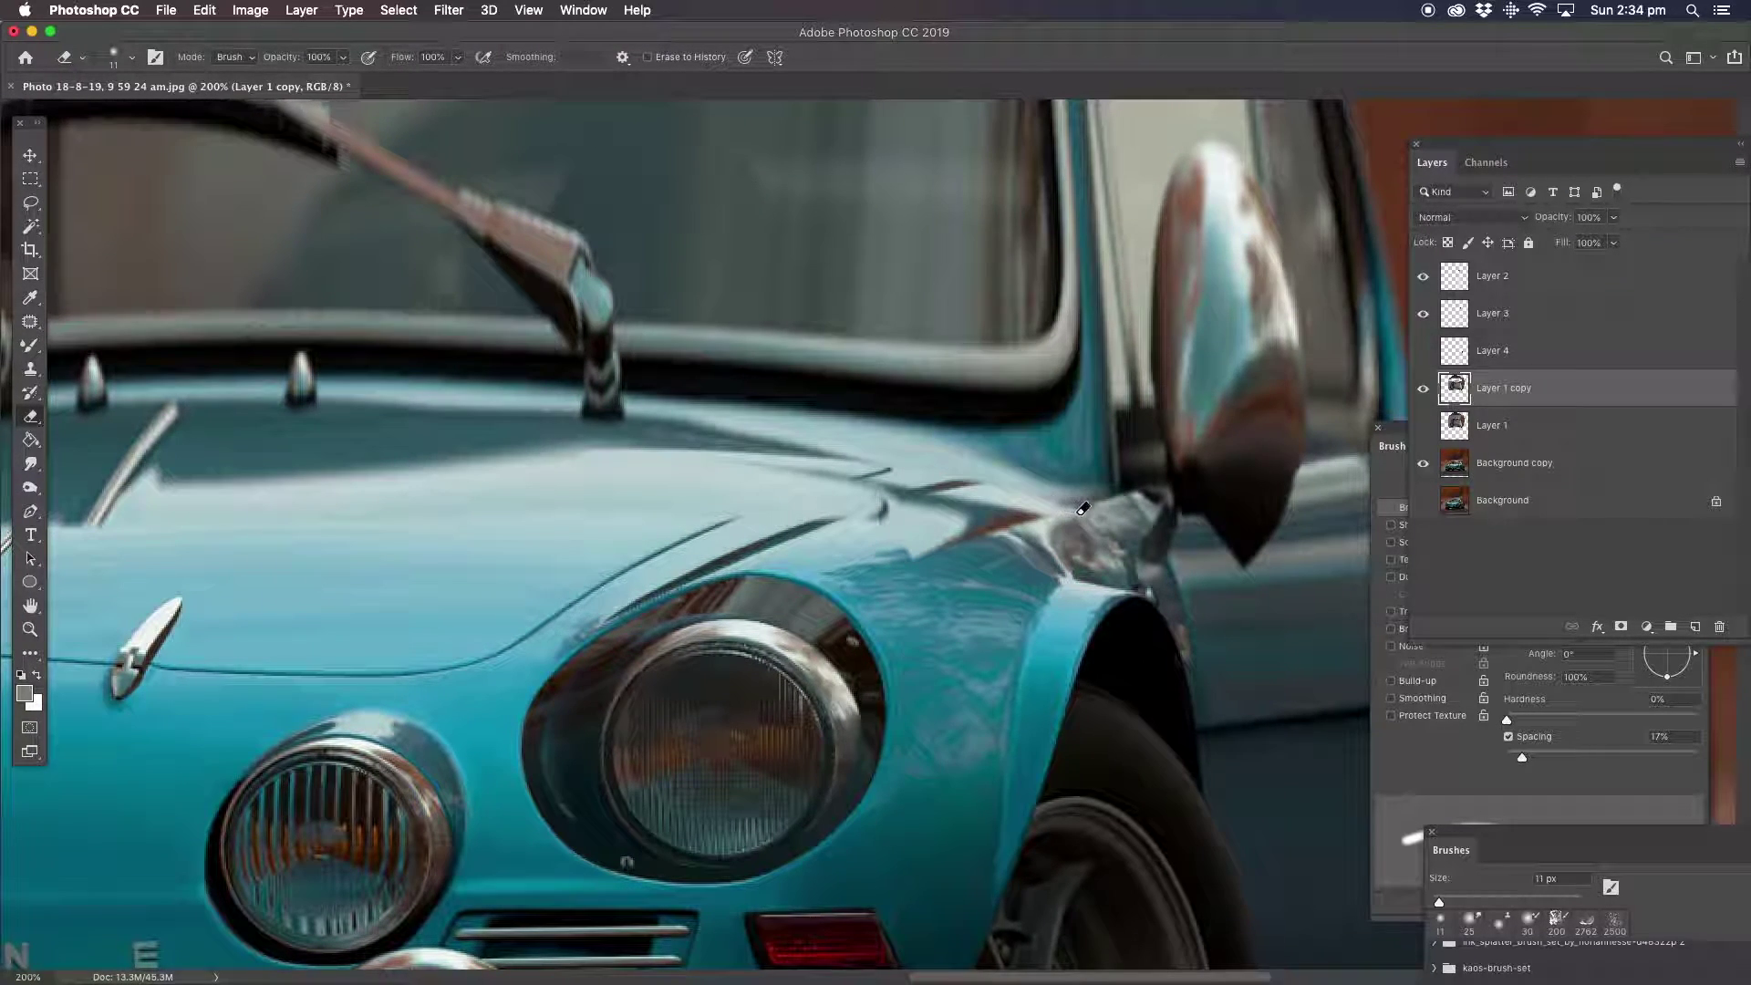
pyautogui.moveTo(1082, 508)
pyautogui.mouseDown()
pyautogui.moveTo(664, 462)
pyautogui.moveTo(955, 503)
pyautogui.moveTo(977, 543)
pyautogui.mouseUp()
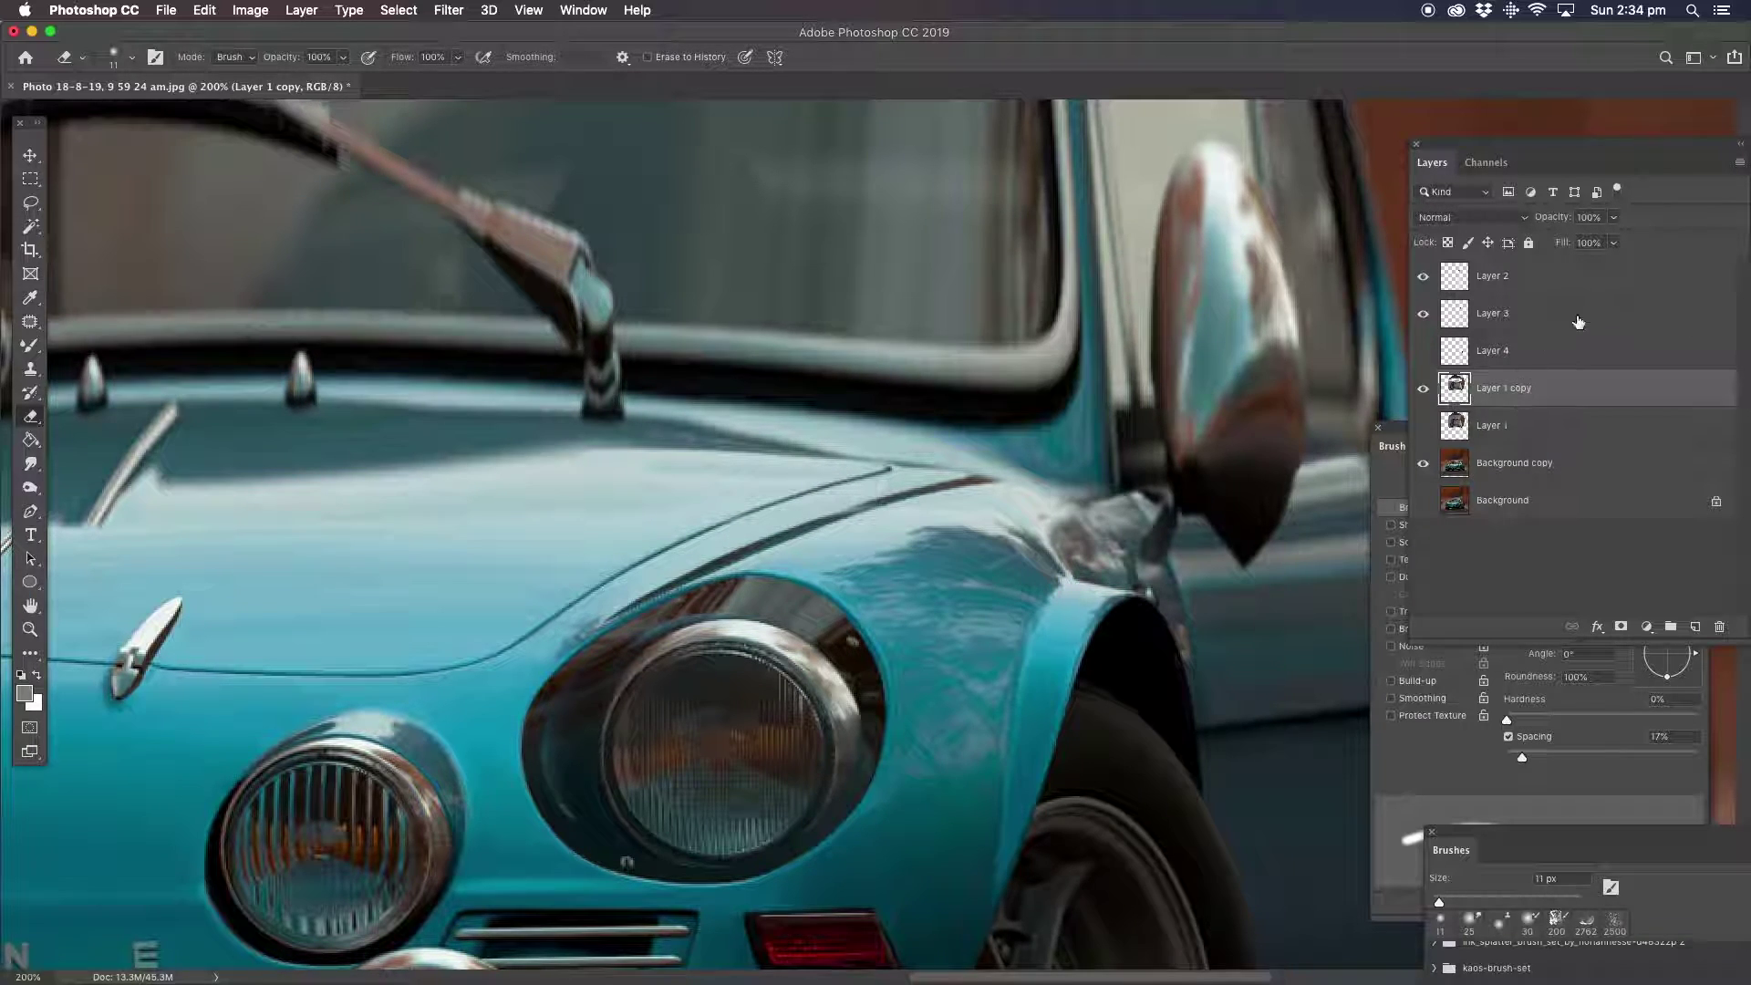
pyautogui.click(1611, 219)
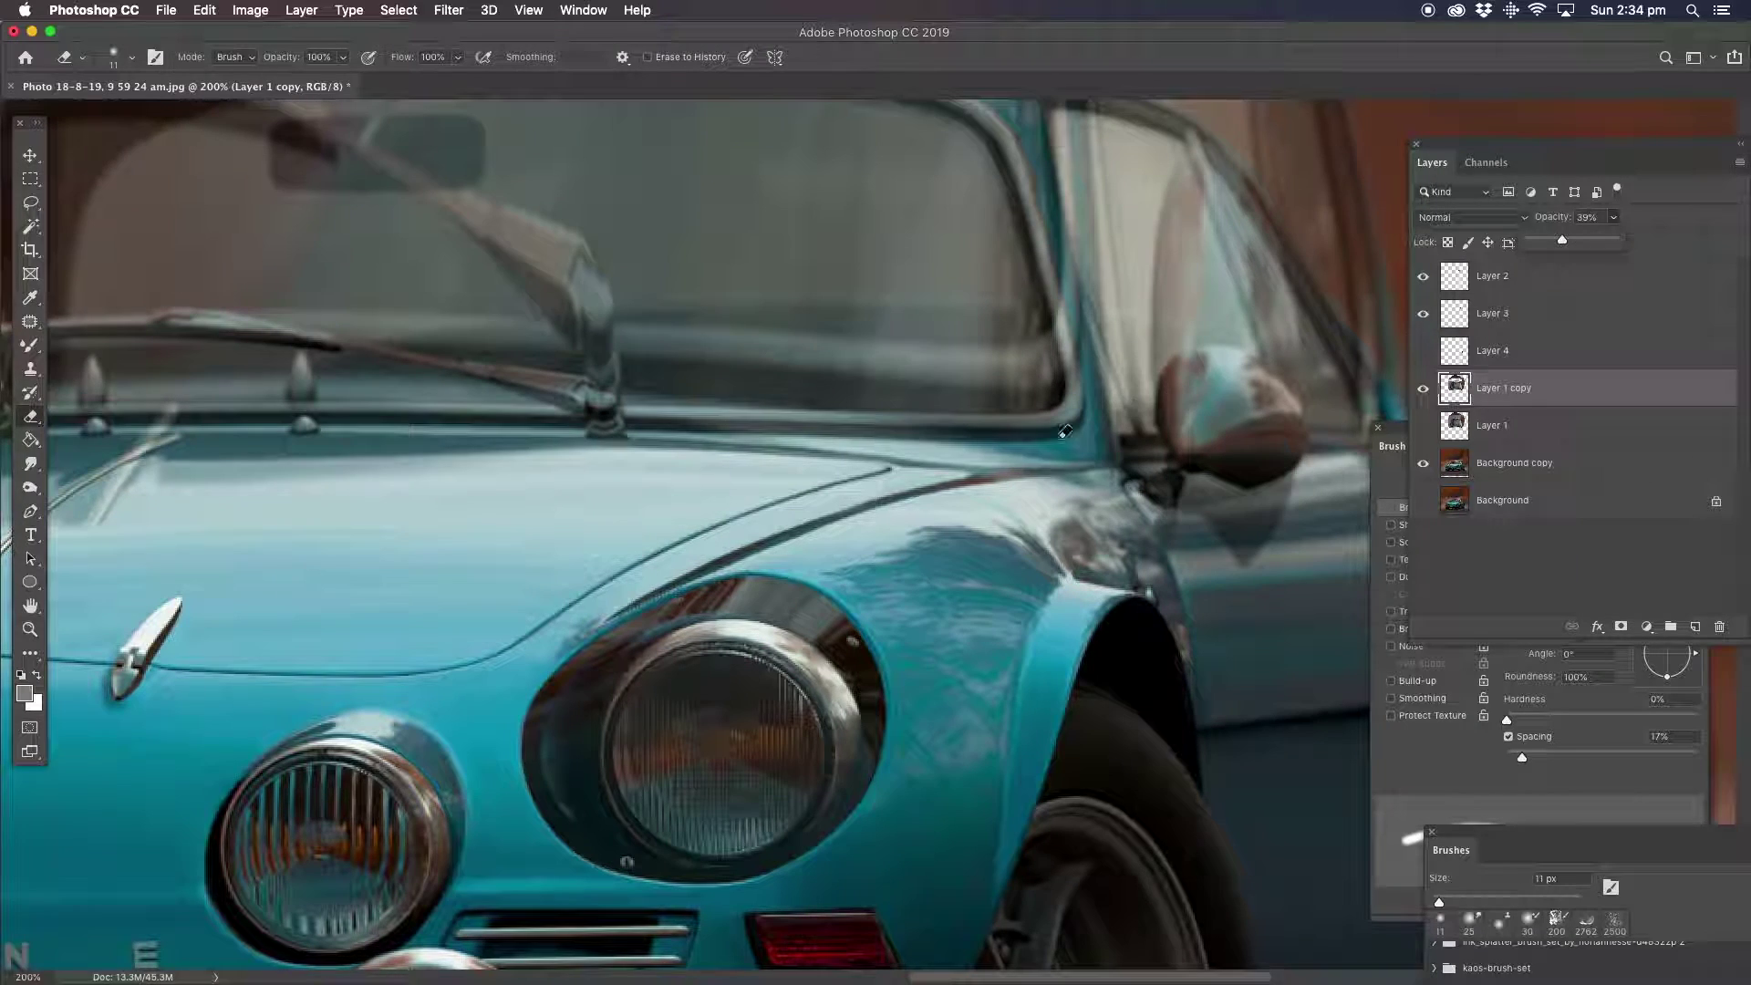
# At 39% opacity, erase the roof overlay from the hood, then restore 100% opacity.
pyautogui.moveTo(752, 491); pyautogui.dragTo(939, 508)
pyautogui.moveTo(735, 469); pyautogui.dragTo(1032, 475)
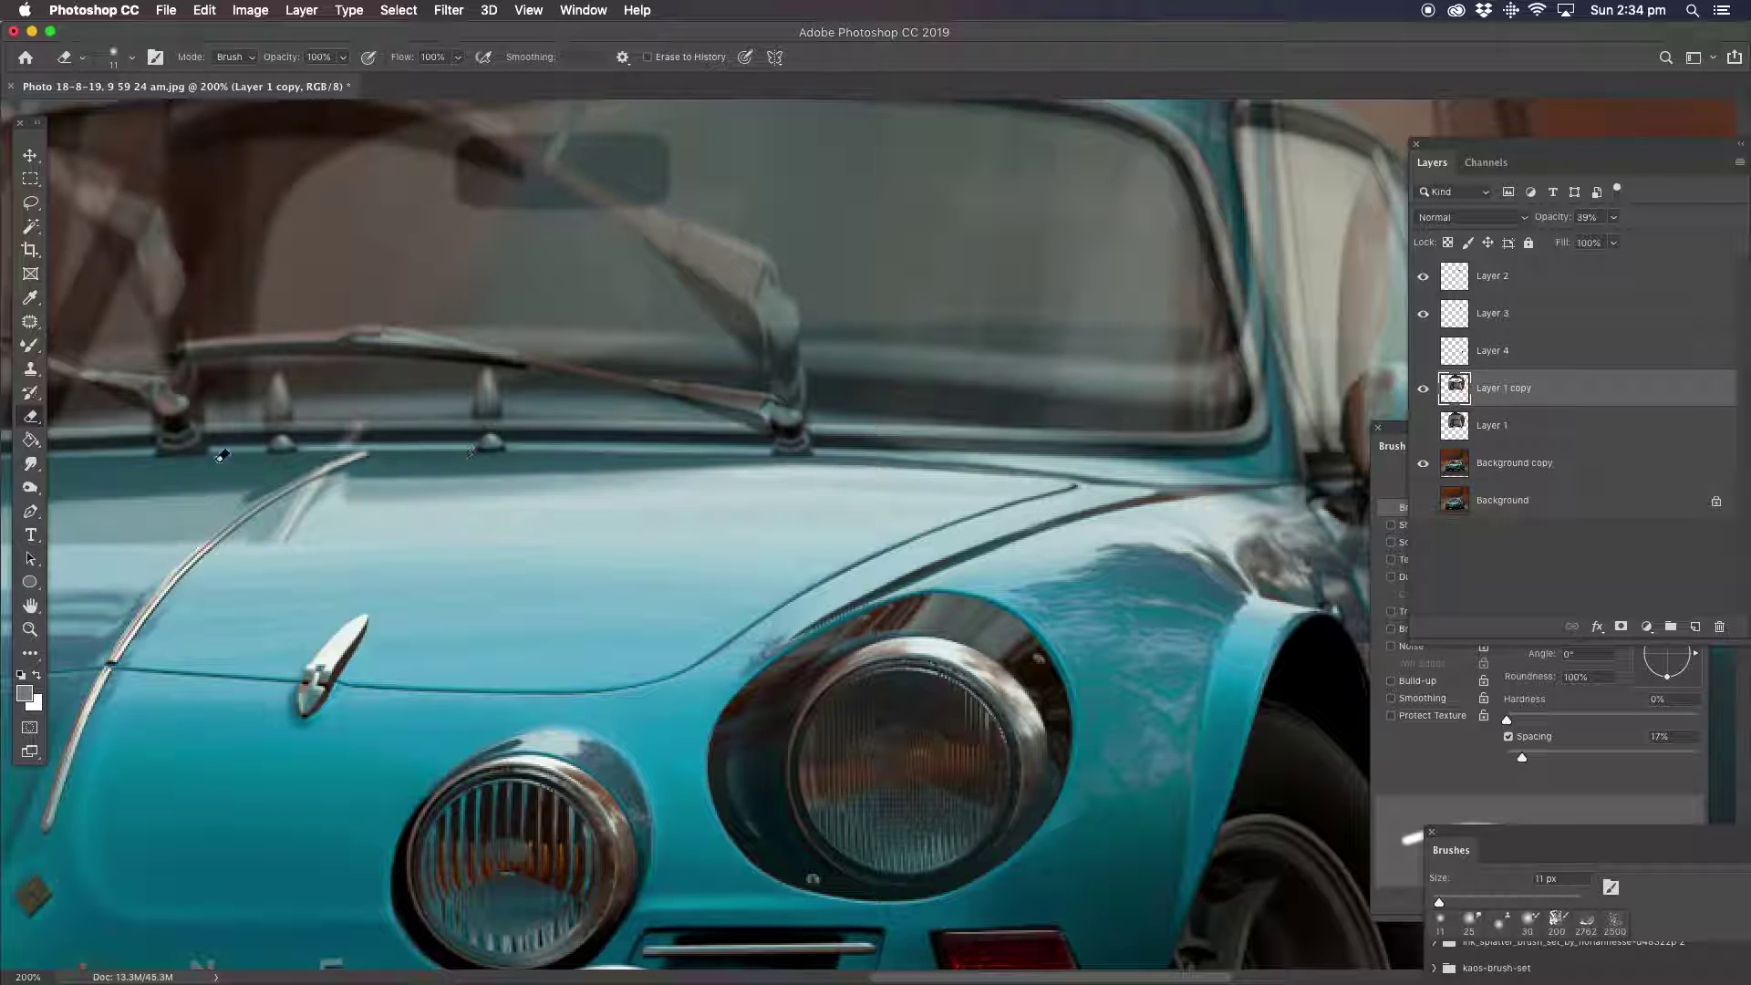
pyautogui.moveTo(492, 497); pyautogui.dragTo(1072, 498)
pyautogui.moveTo(607, 500); pyautogui.dragTo(813, 514)
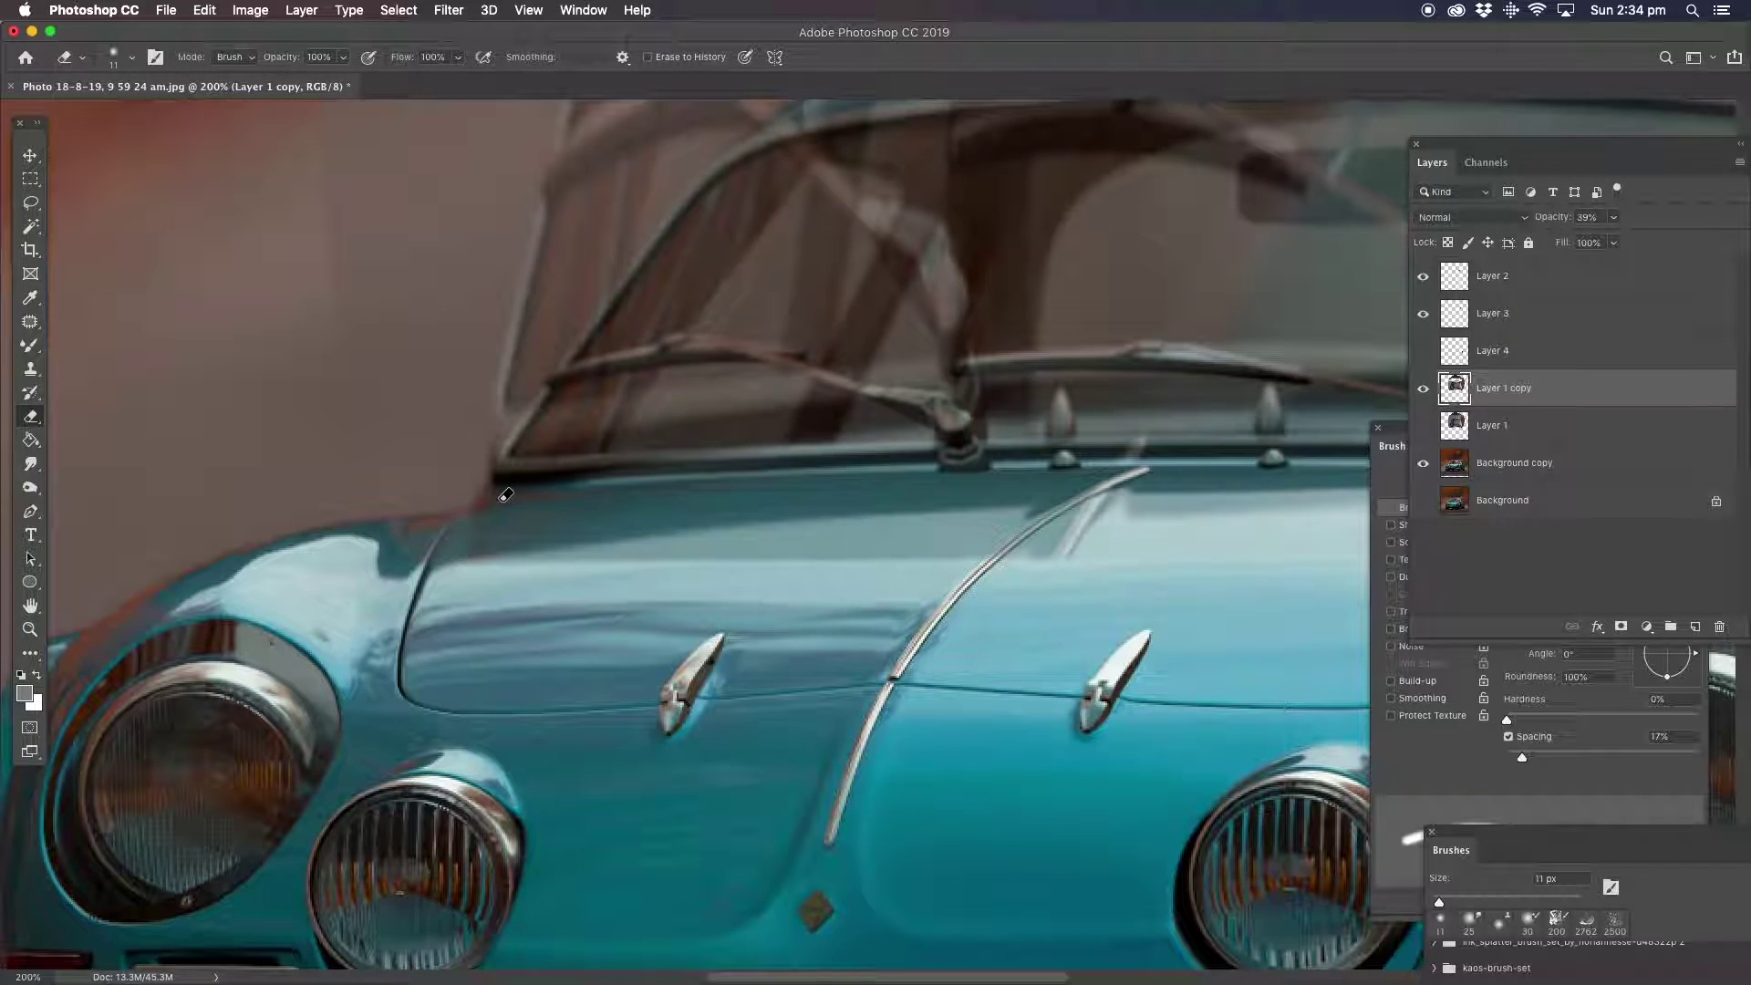
pyautogui.moveTo(502, 495)
pyautogui.mouseDown()
pyautogui.moveTo(702, 547)
pyautogui.moveTo(1085, 511)
pyautogui.moveTo(1114, 475)
pyautogui.mouseUp()
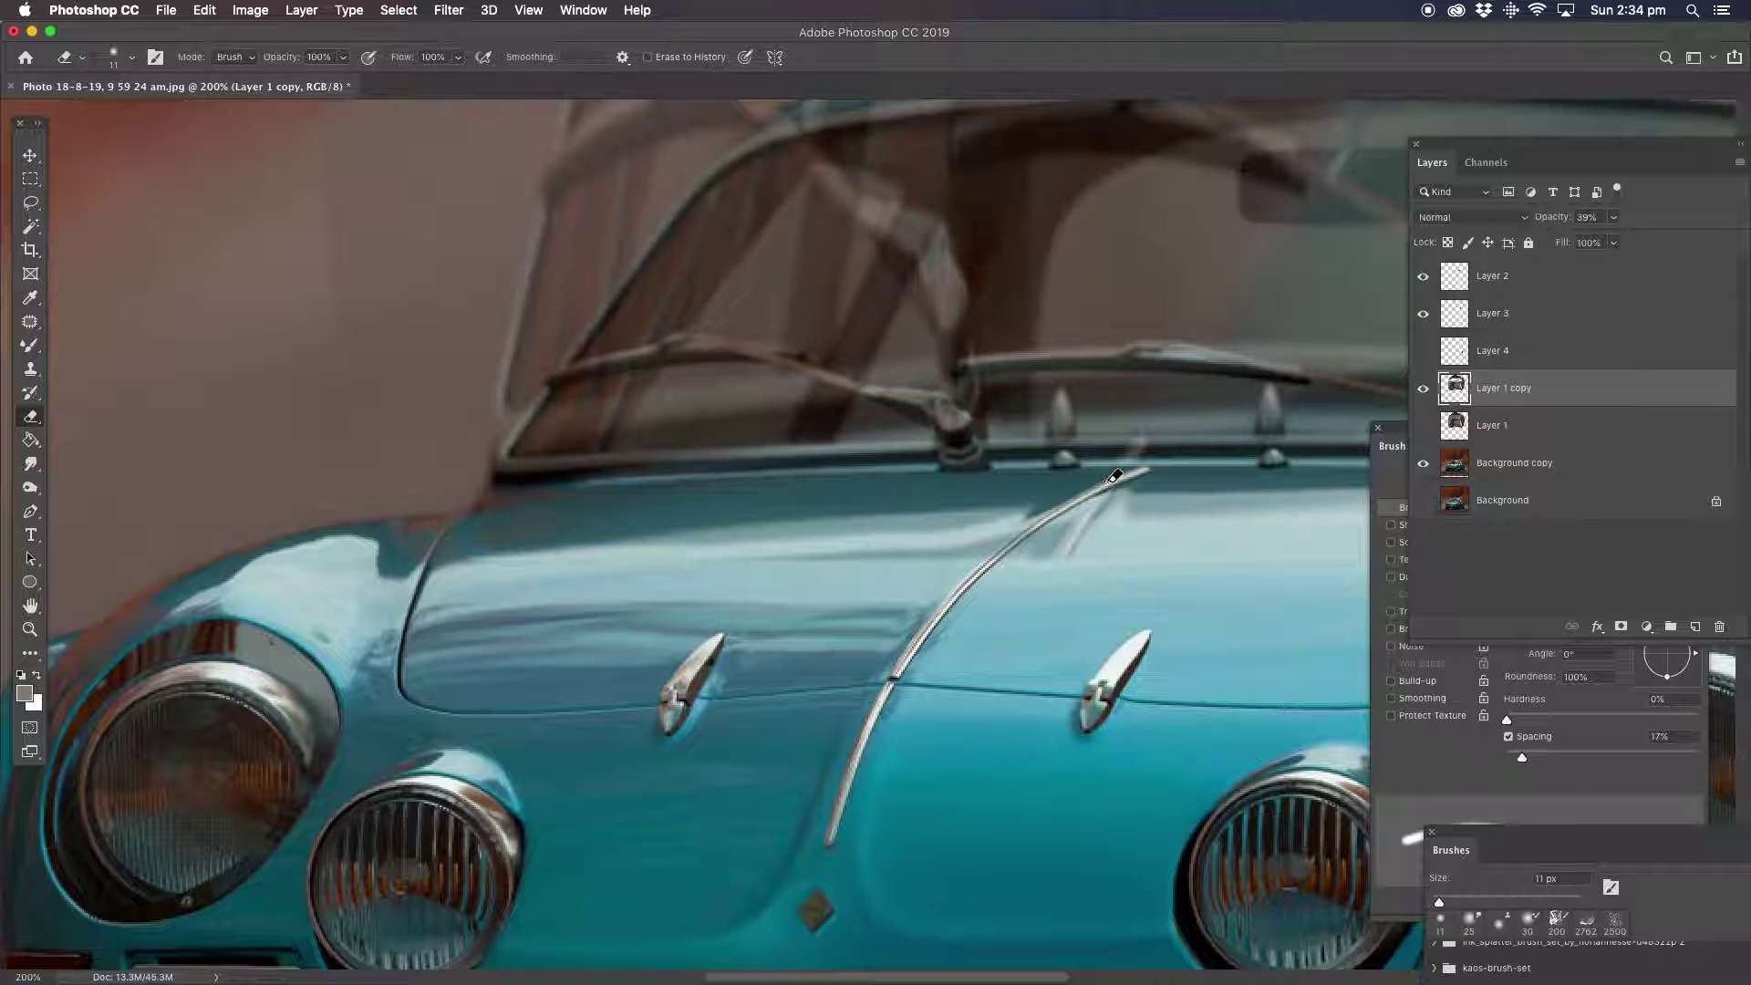
pyautogui.moveTo(983, 469); pyautogui.dragTo(515, 498)
pyautogui.click(1613, 221)
pyautogui.moveTo(1610, 239); pyautogui.dragTo(1666, 239)
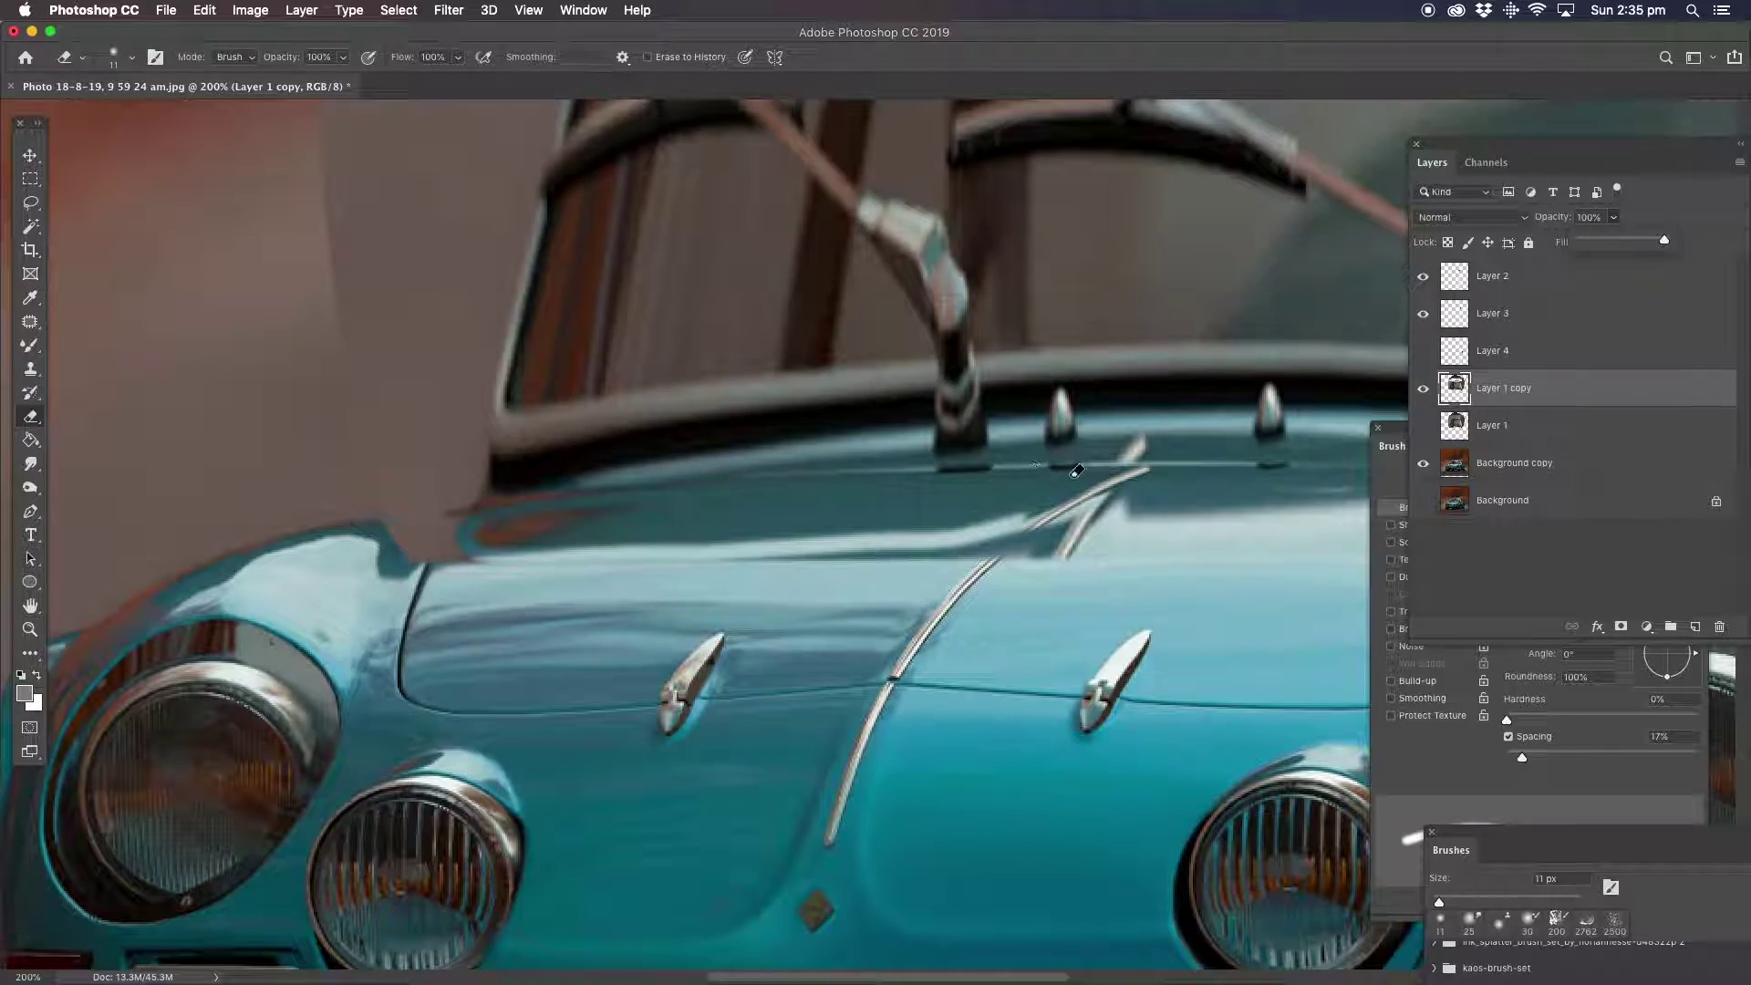
# With Background copy hidden, erase the teal and white band along the windshield base.
pyautogui.click(1423, 463)
pyautogui.moveTo(518, 538)
pyautogui.mouseDown()
pyautogui.moveTo(479, 531)
pyautogui.moveTo(961, 502)
pyautogui.mouseUp()
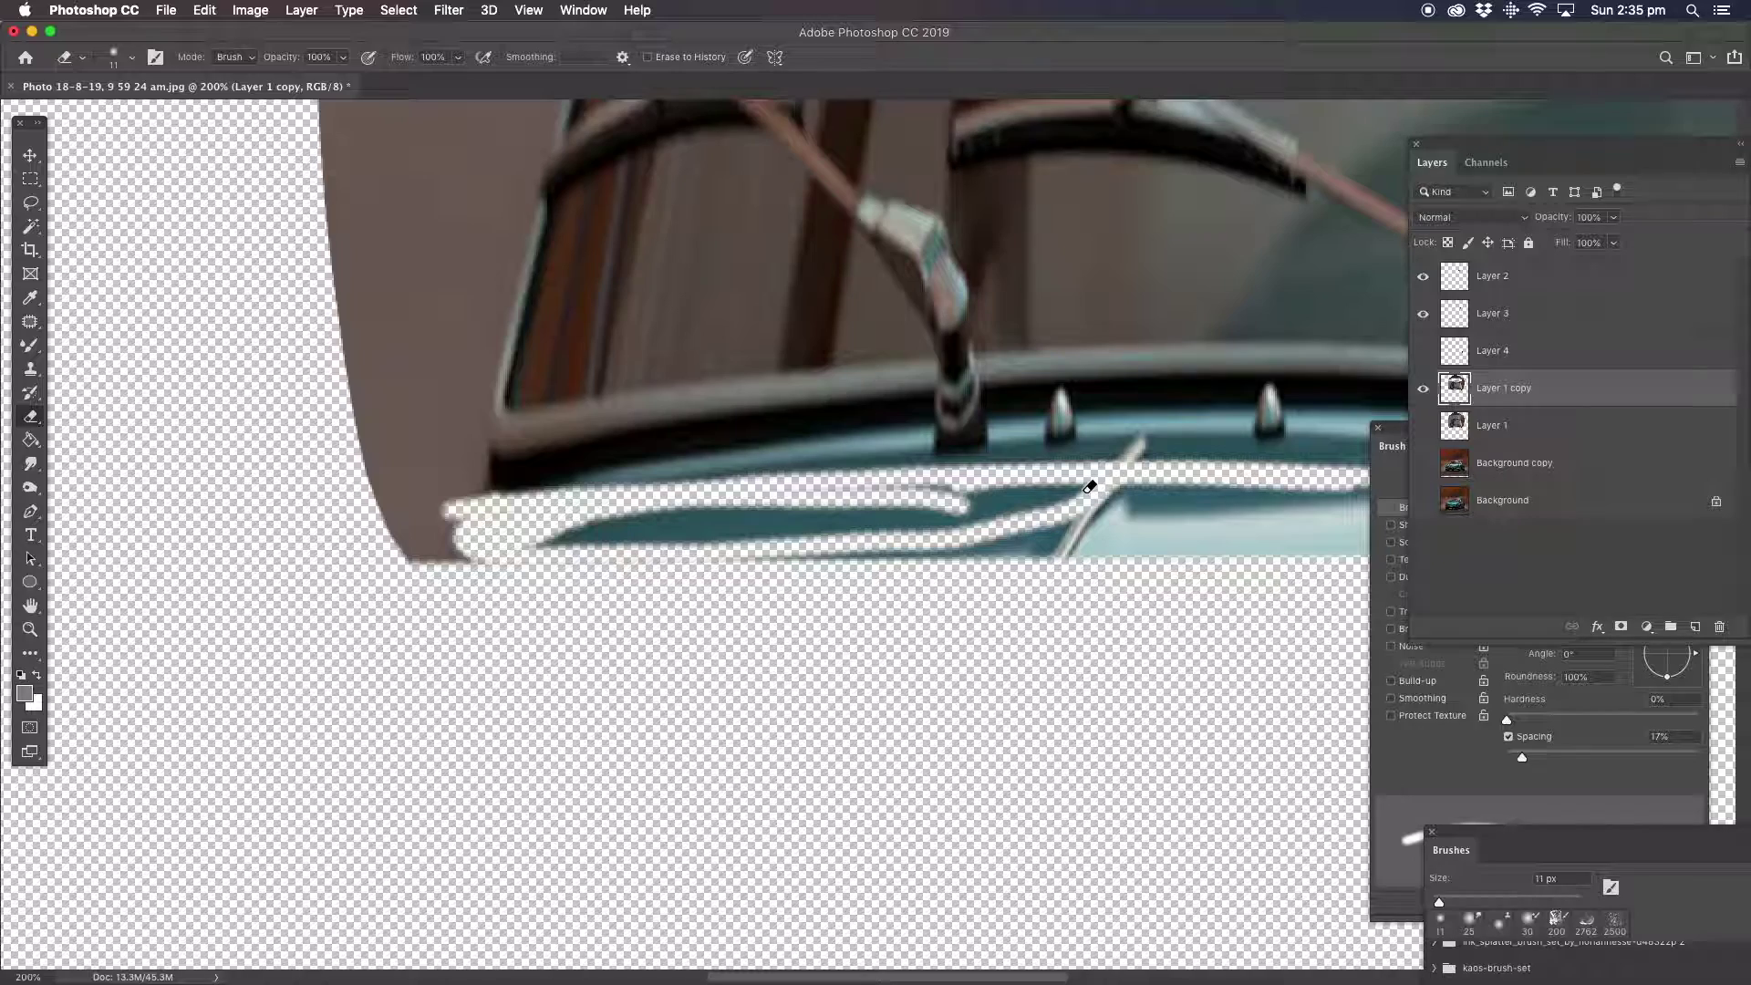
pyautogui.moveTo(620, 523); pyautogui.dragTo(618, 512)
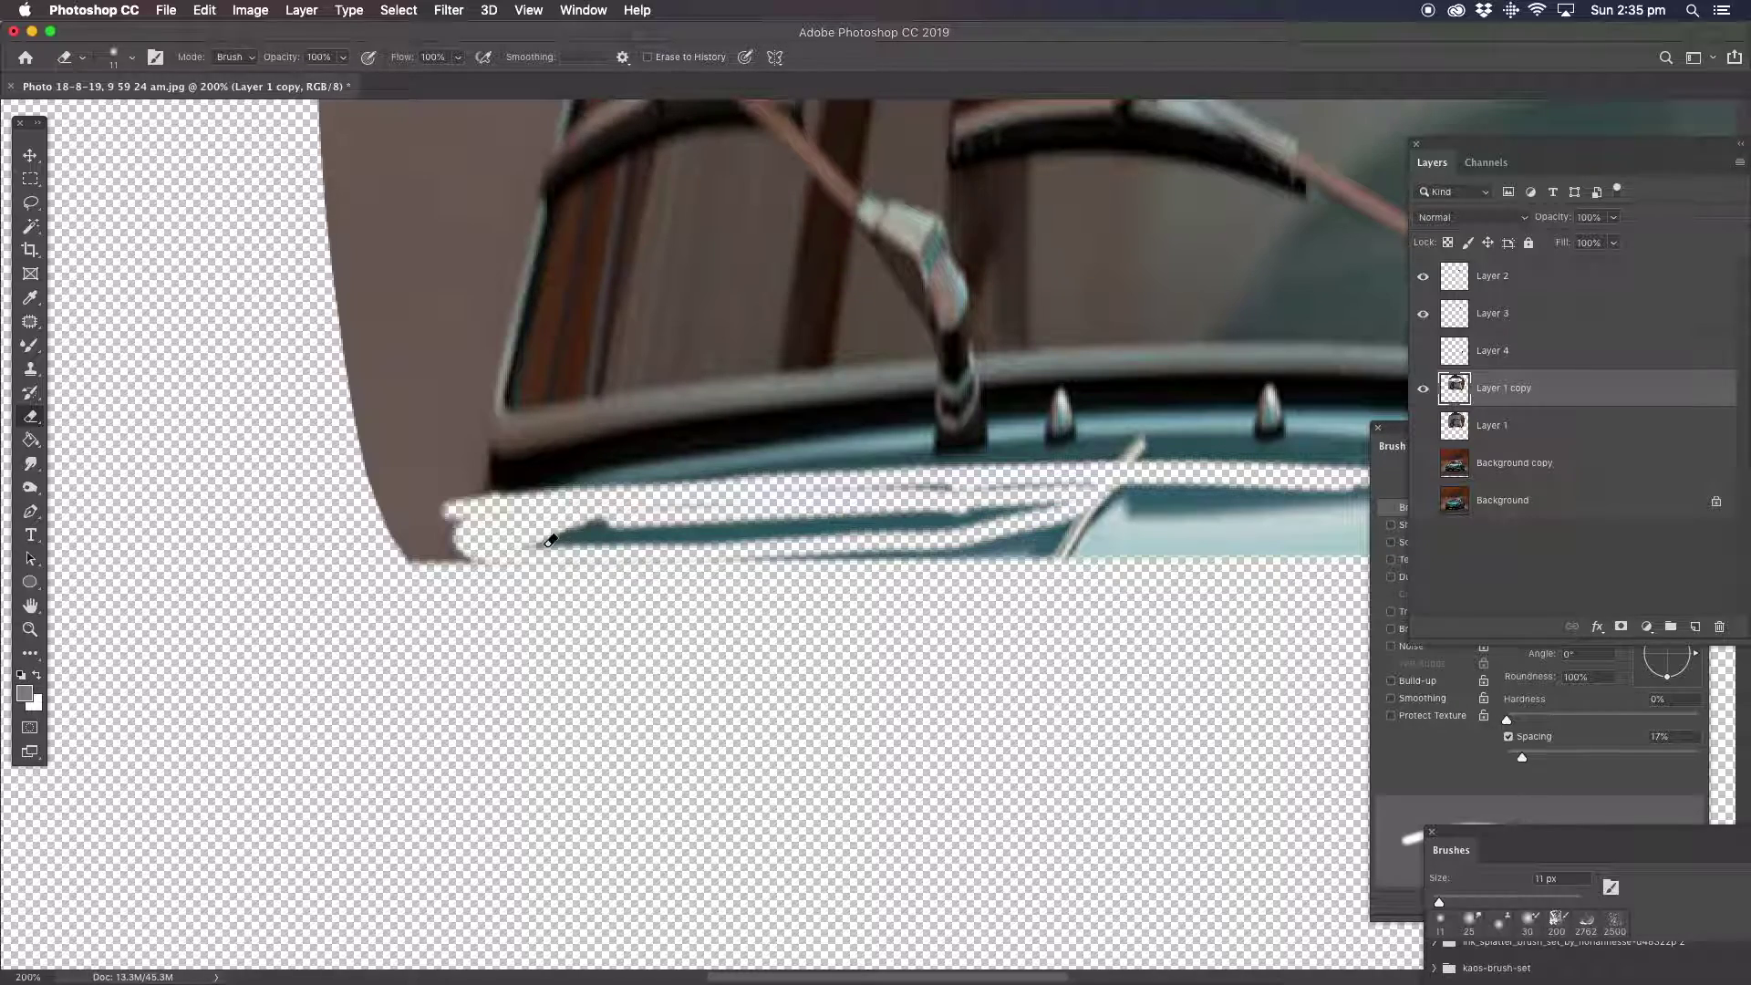
pyautogui.moveTo(1061, 507); pyautogui.dragTo(1004, 518)
pyautogui.moveTo(584, 524)
pyautogui.mouseDown()
pyautogui.moveTo(528, 520)
pyautogui.moveTo(775, 532)
pyautogui.moveTo(944, 488)
pyautogui.moveTo(1084, 478)
pyautogui.mouseUp()
pyautogui.moveTo(553, 537)
pyautogui.mouseDown()
pyautogui.moveTo(501, 535)
pyautogui.moveTo(1157, 547)
pyautogui.moveTo(920, 542)
pyautogui.moveTo(1079, 492)
pyautogui.moveTo(1047, 500)
pyautogui.mouseUp()
pyautogui.moveTo(858, 525); pyautogui.dragTo(364, 513)
pyautogui.moveTo(969, 480)
pyautogui.mouseDown()
pyautogui.moveTo(520, 480)
pyautogui.moveTo(954, 474)
pyautogui.moveTo(1012, 496)
pyautogui.moveTo(484, 543)
pyautogui.moveTo(454, 512)
pyautogui.mouseUp()
pyautogui.moveTo(1176, 524); pyautogui.dragTo(1103, 533)
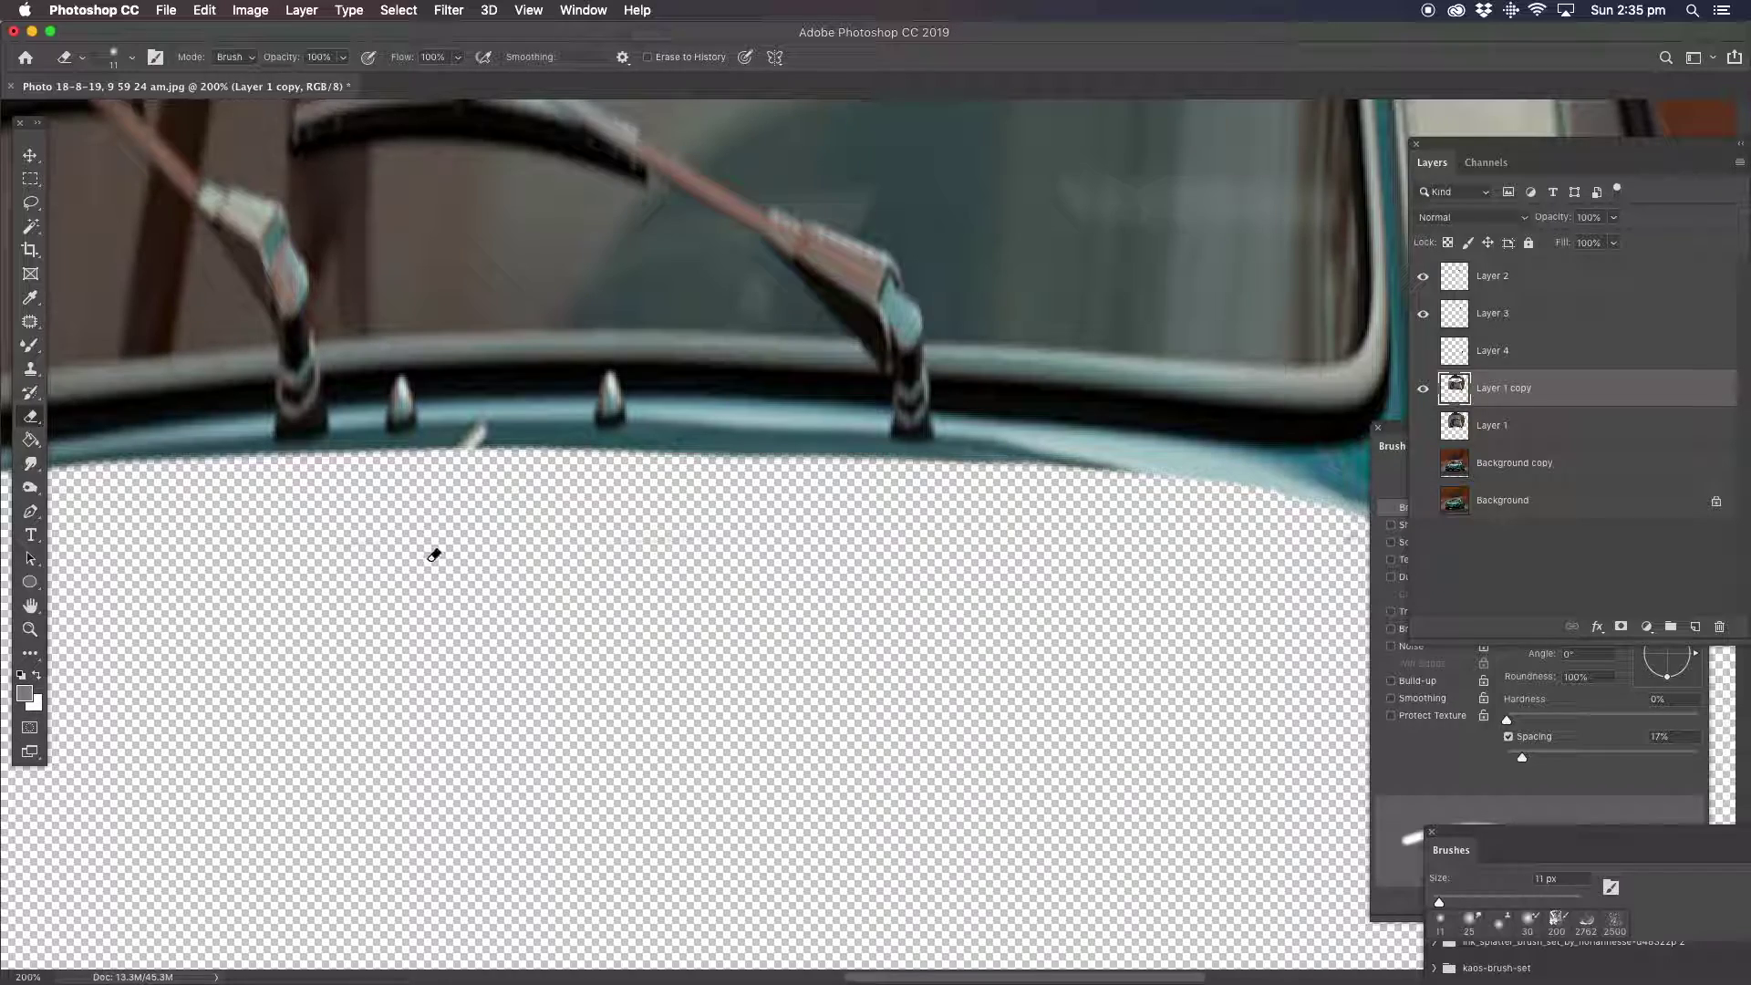
# Re-show the lower layers, compare Layer 1, and erase leftover roof pixels along the fender.
pyautogui.click(1423, 426)
pyautogui.click(1423, 463)
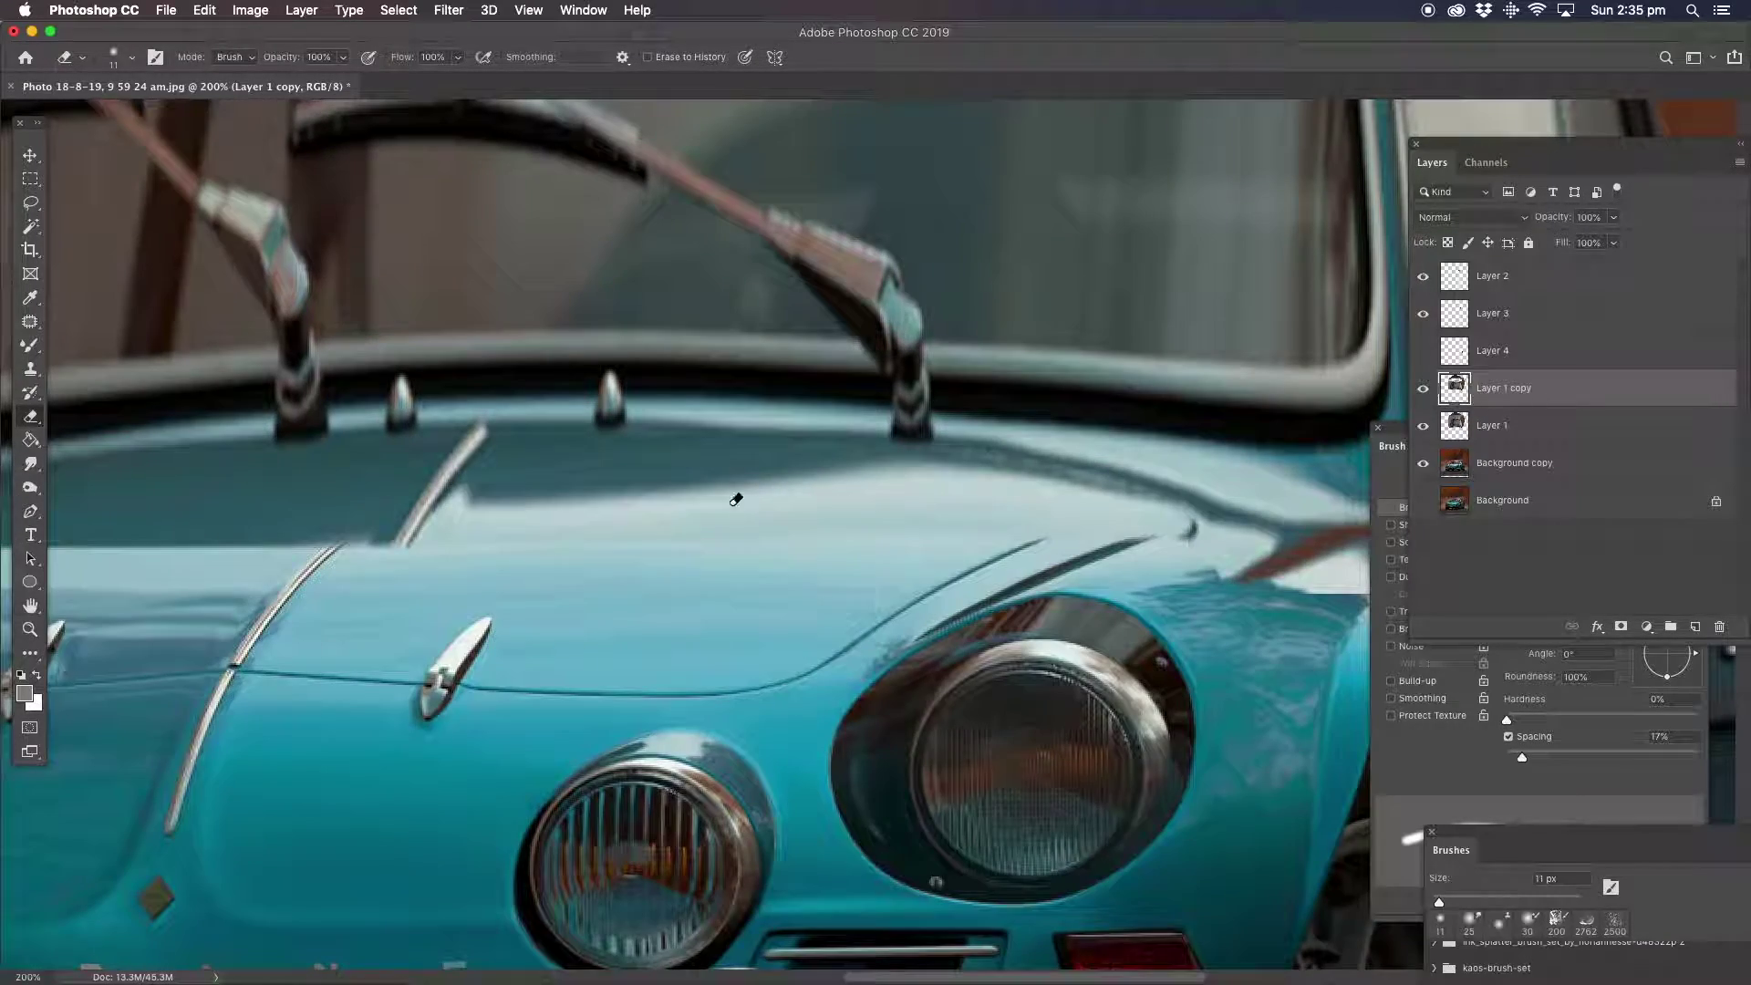
pyautogui.moveTo(613, 531)
pyautogui.mouseDown()
pyautogui.moveTo(925, 548)
pyautogui.moveTo(534, 514)
pyautogui.mouseUp()
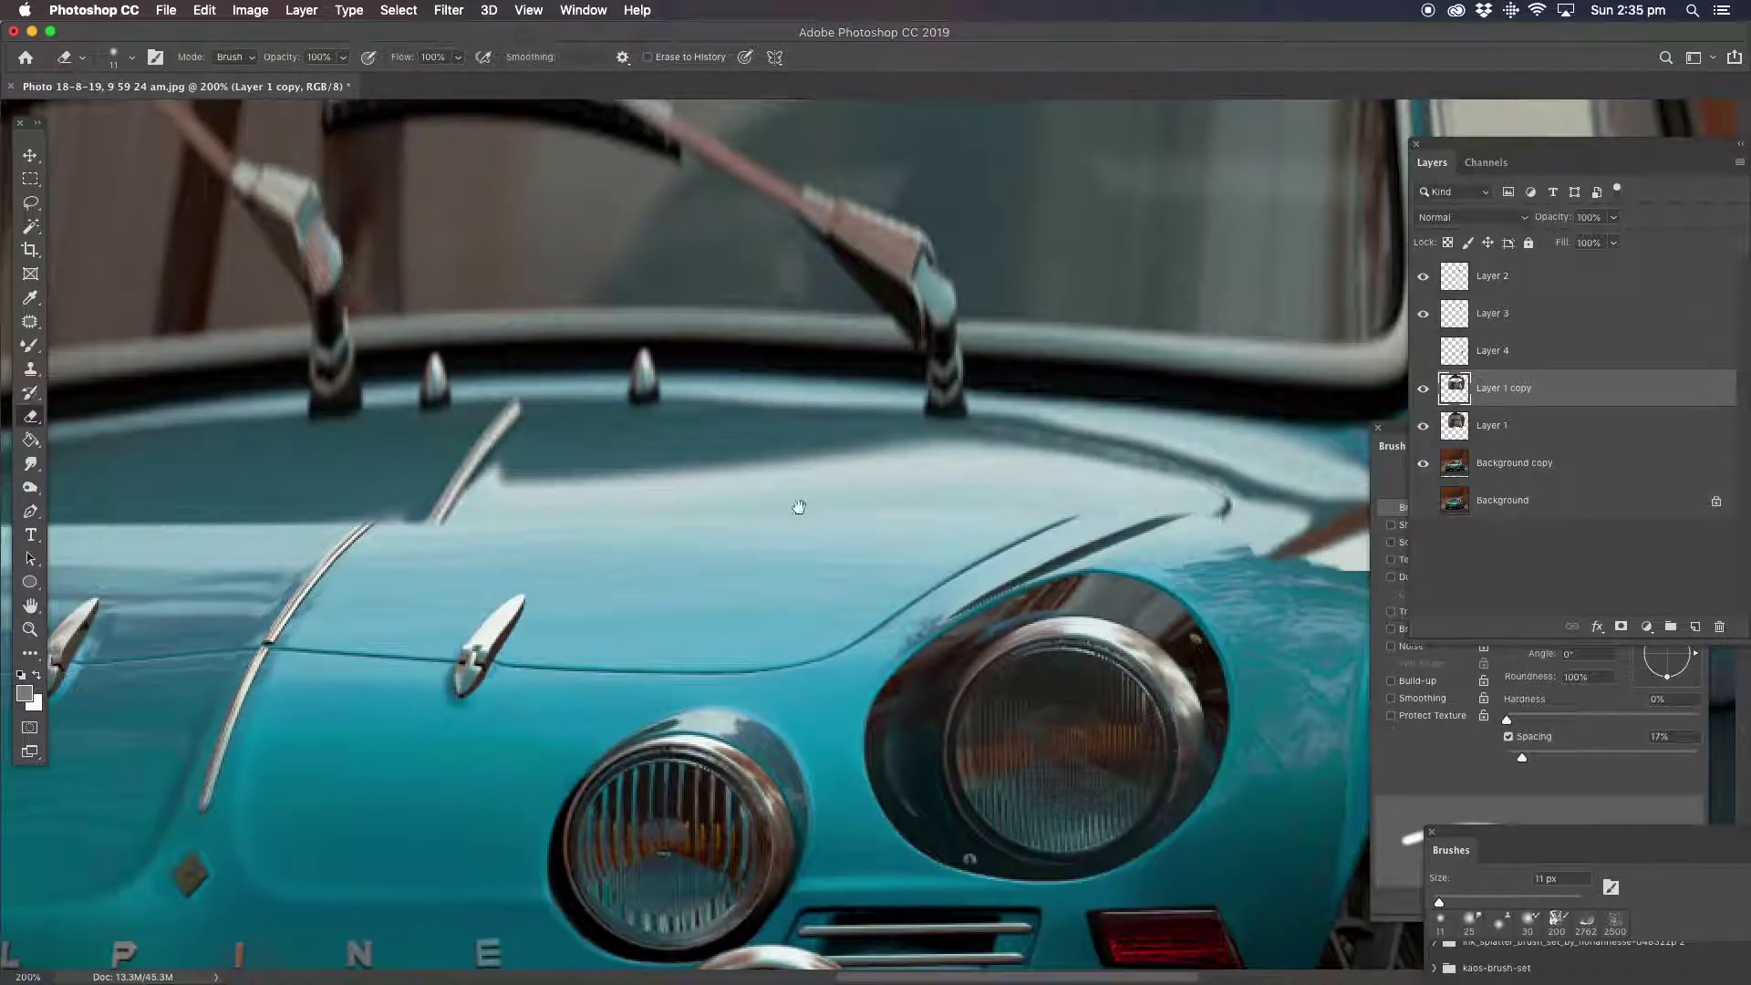
pyautogui.click(1423, 426)
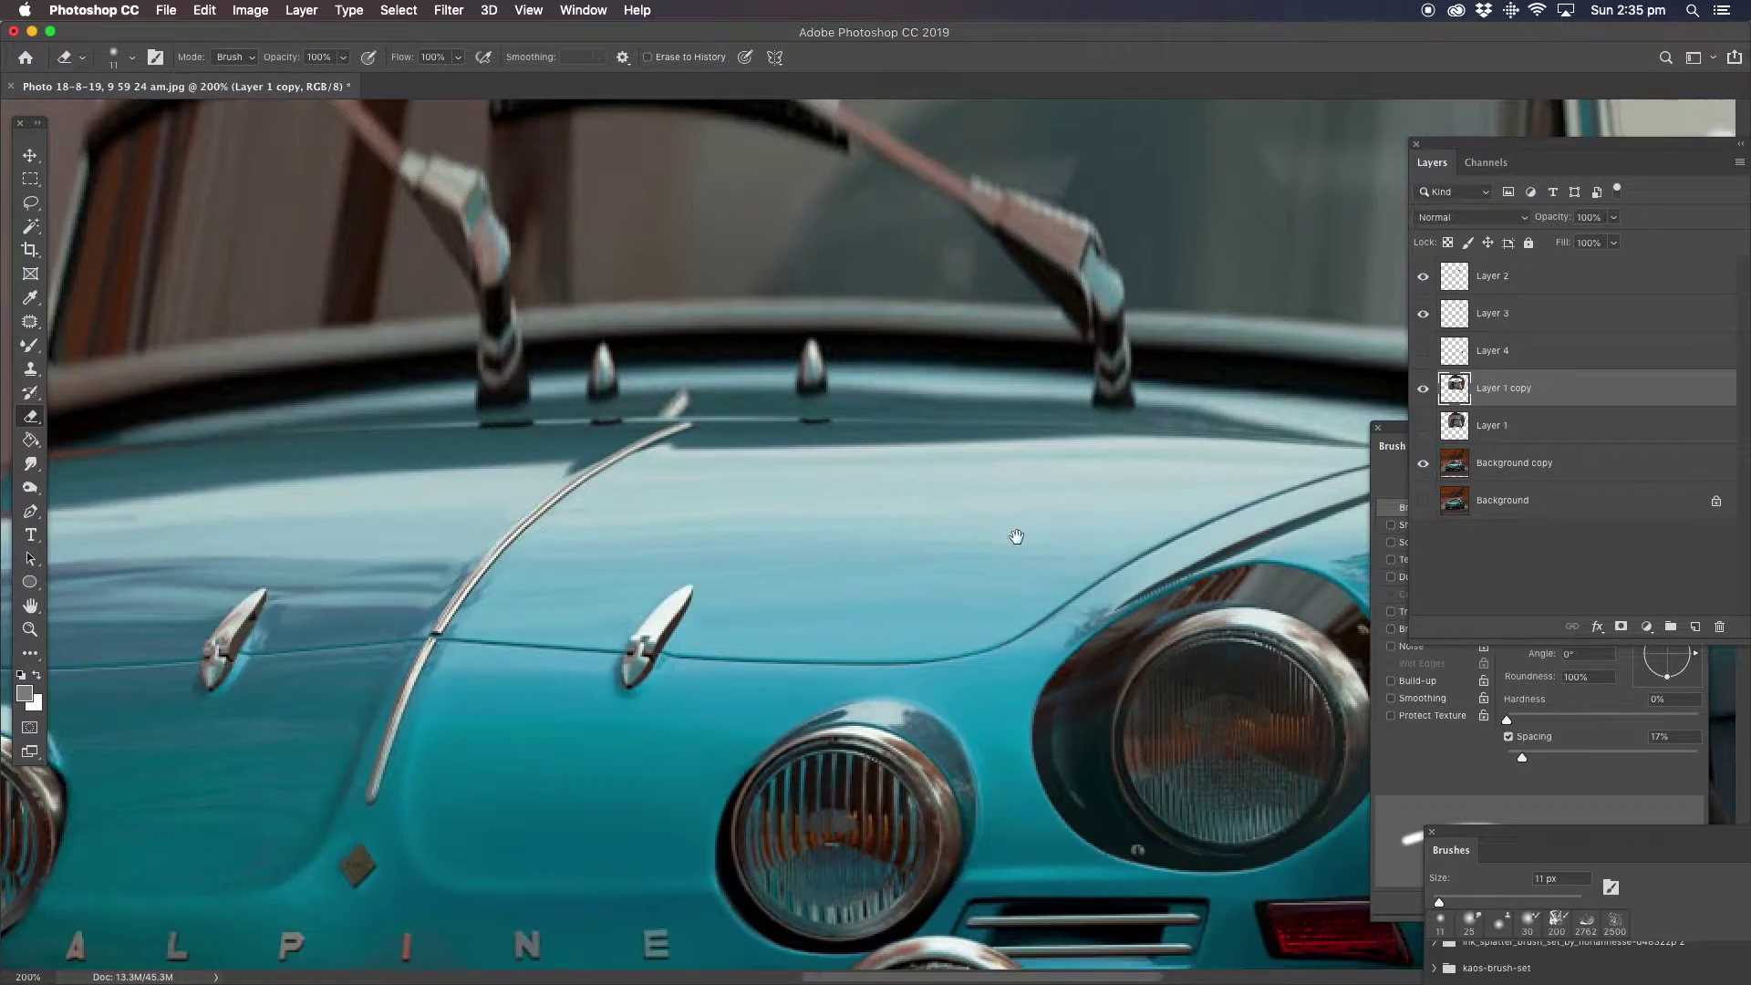
pyautogui.moveTo(476, 534); pyautogui.dragTo(1142, 545)
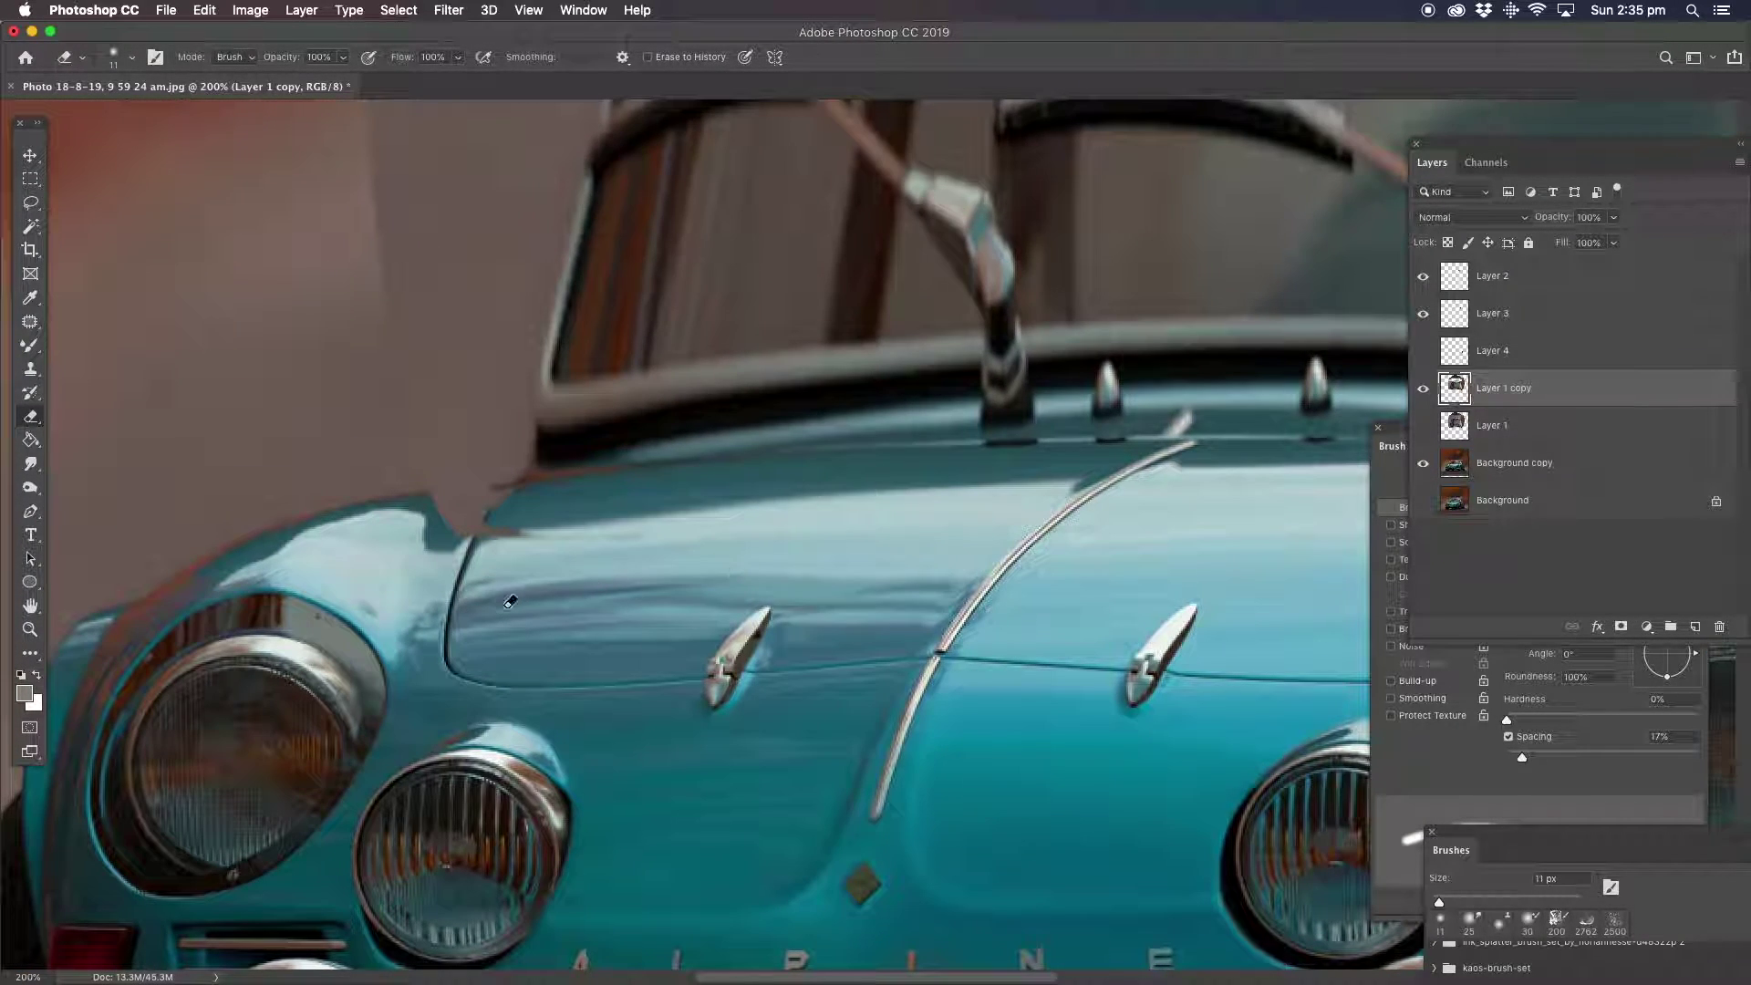
pyautogui.moveTo(438, 503)
pyautogui.mouseDown()
pyautogui.moveTo(508, 487)
pyautogui.moveTo(482, 543)
pyautogui.mouseUp()
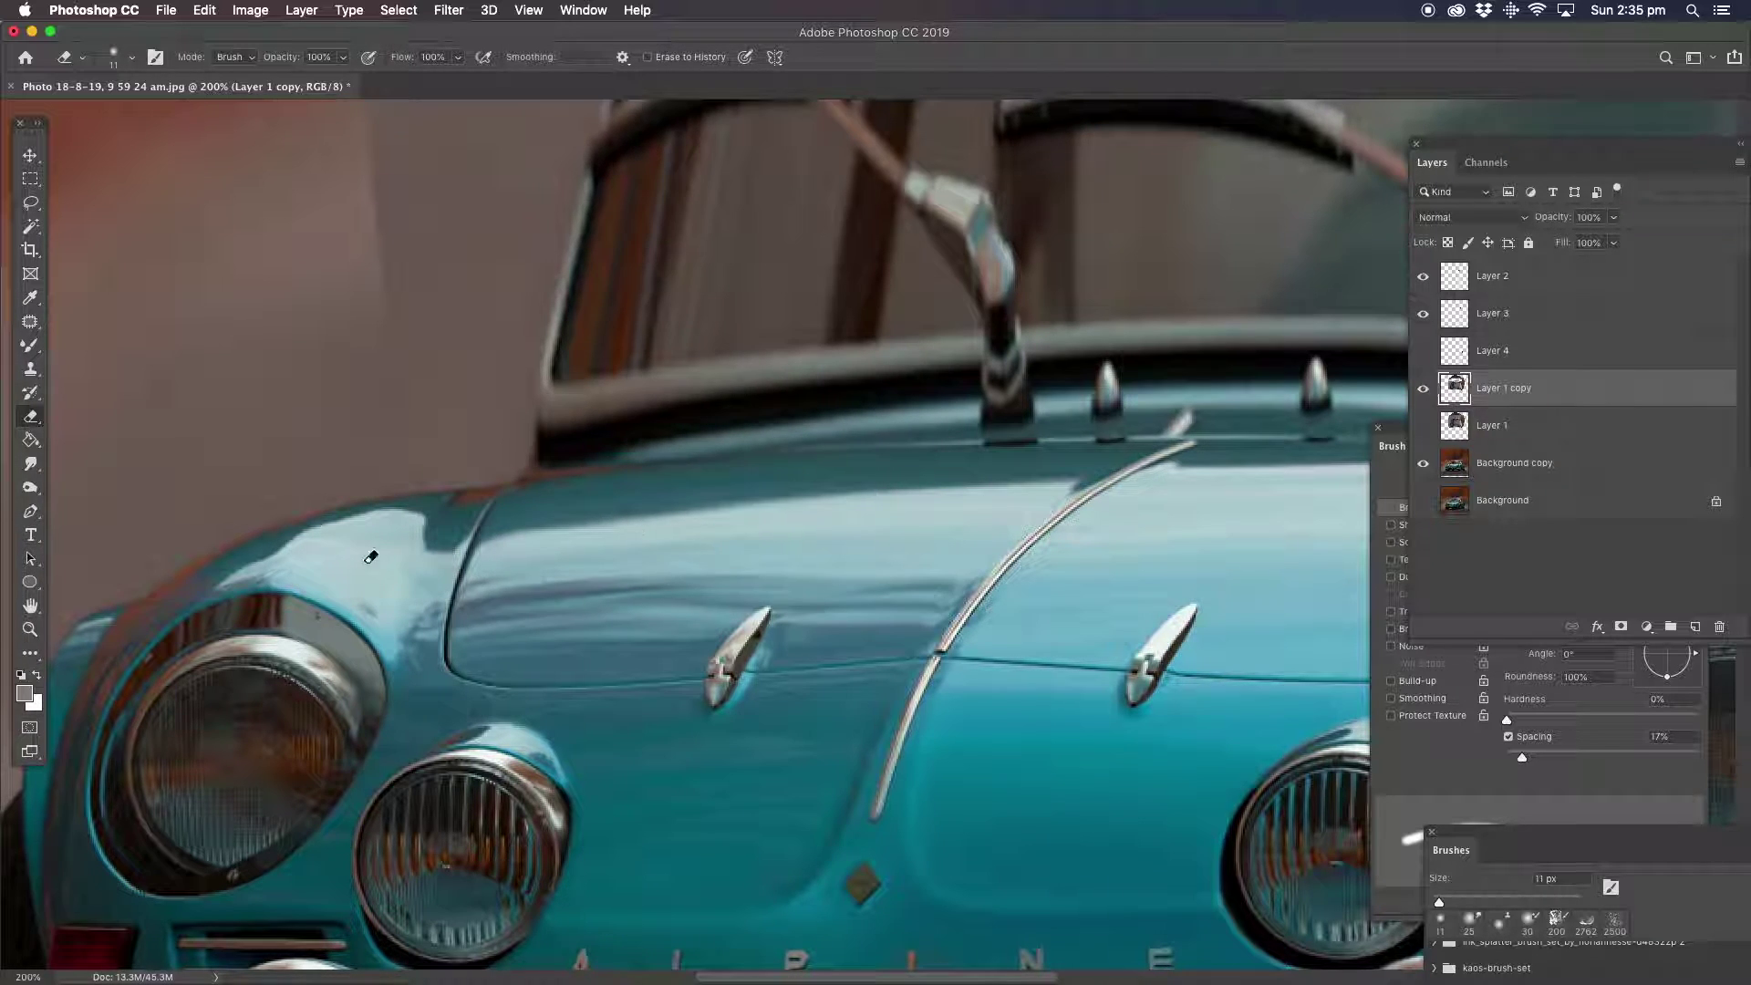
pyautogui.click(1423, 390)
pyautogui.click(1423, 390)
pyautogui.click(30, 629)
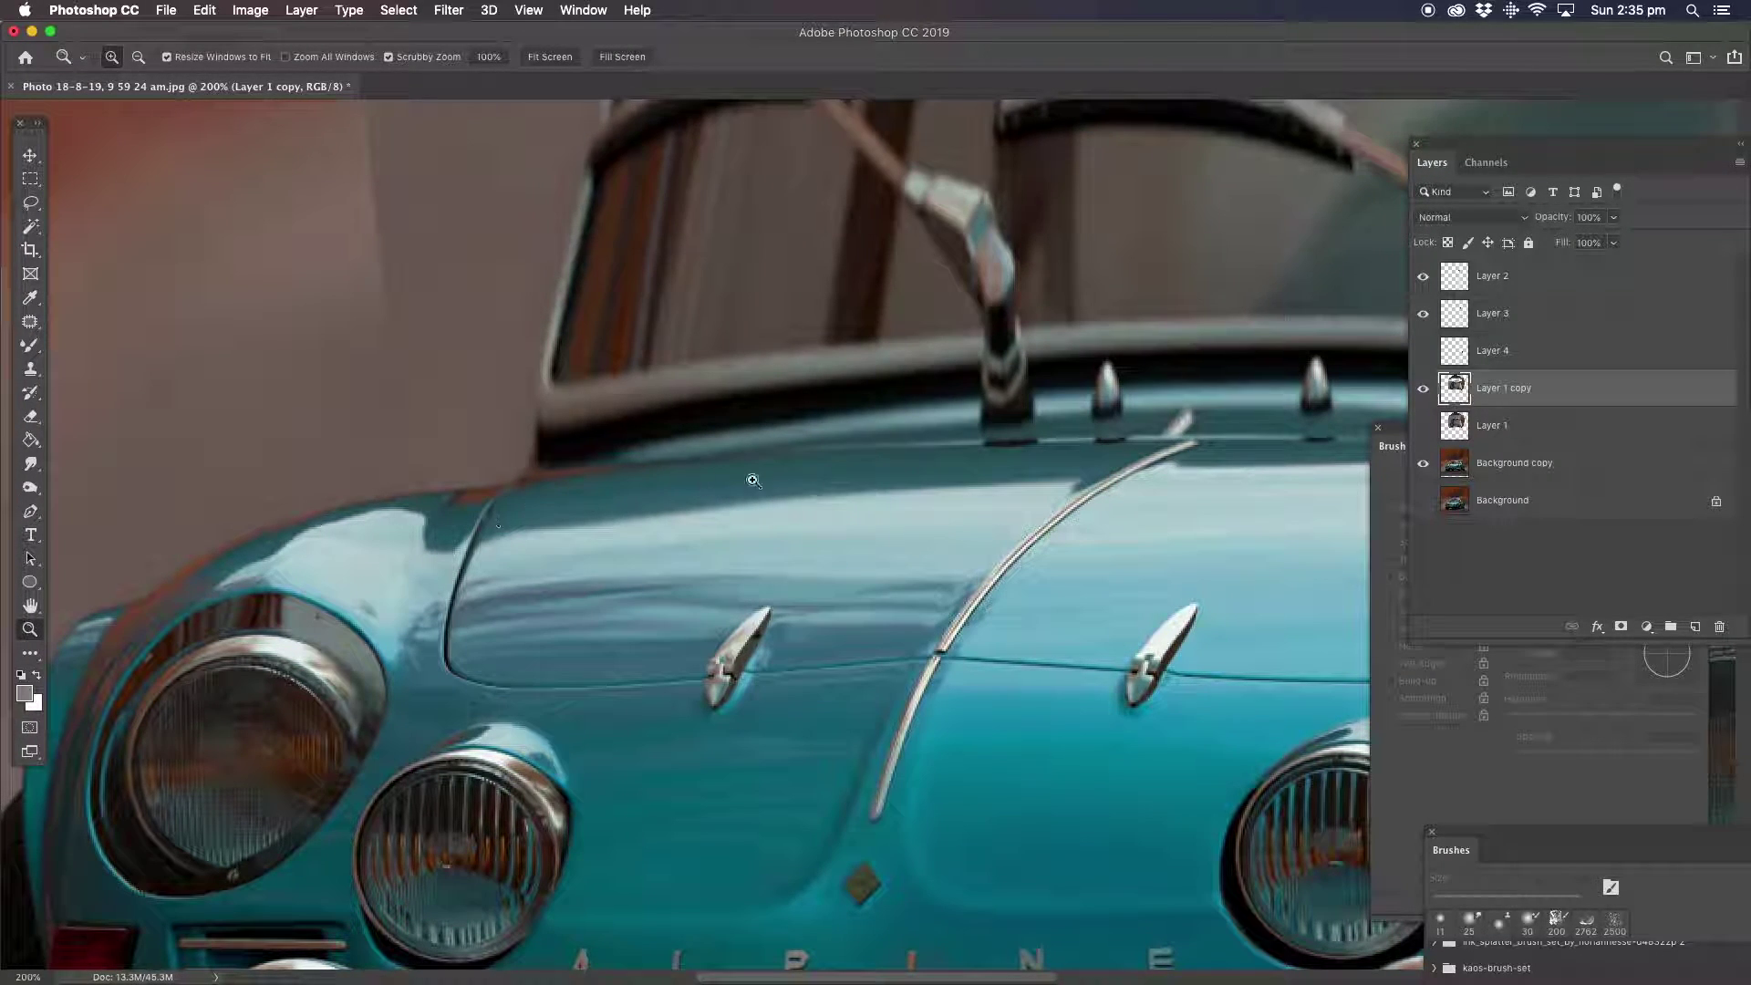
pyautogui.keyDown('alt'); pyautogui.click(975, 446); pyautogui.keyUp('alt')
pyautogui.keyDown('alt'); pyautogui.click(975, 446); pyautogui.keyUp('alt')
pyautogui.moveTo(1014, 411)
pyautogui.mouseDown()
pyautogui.moveTo(1216, 329)
pyautogui.moveTo(901, 491)
pyautogui.mouseUp()
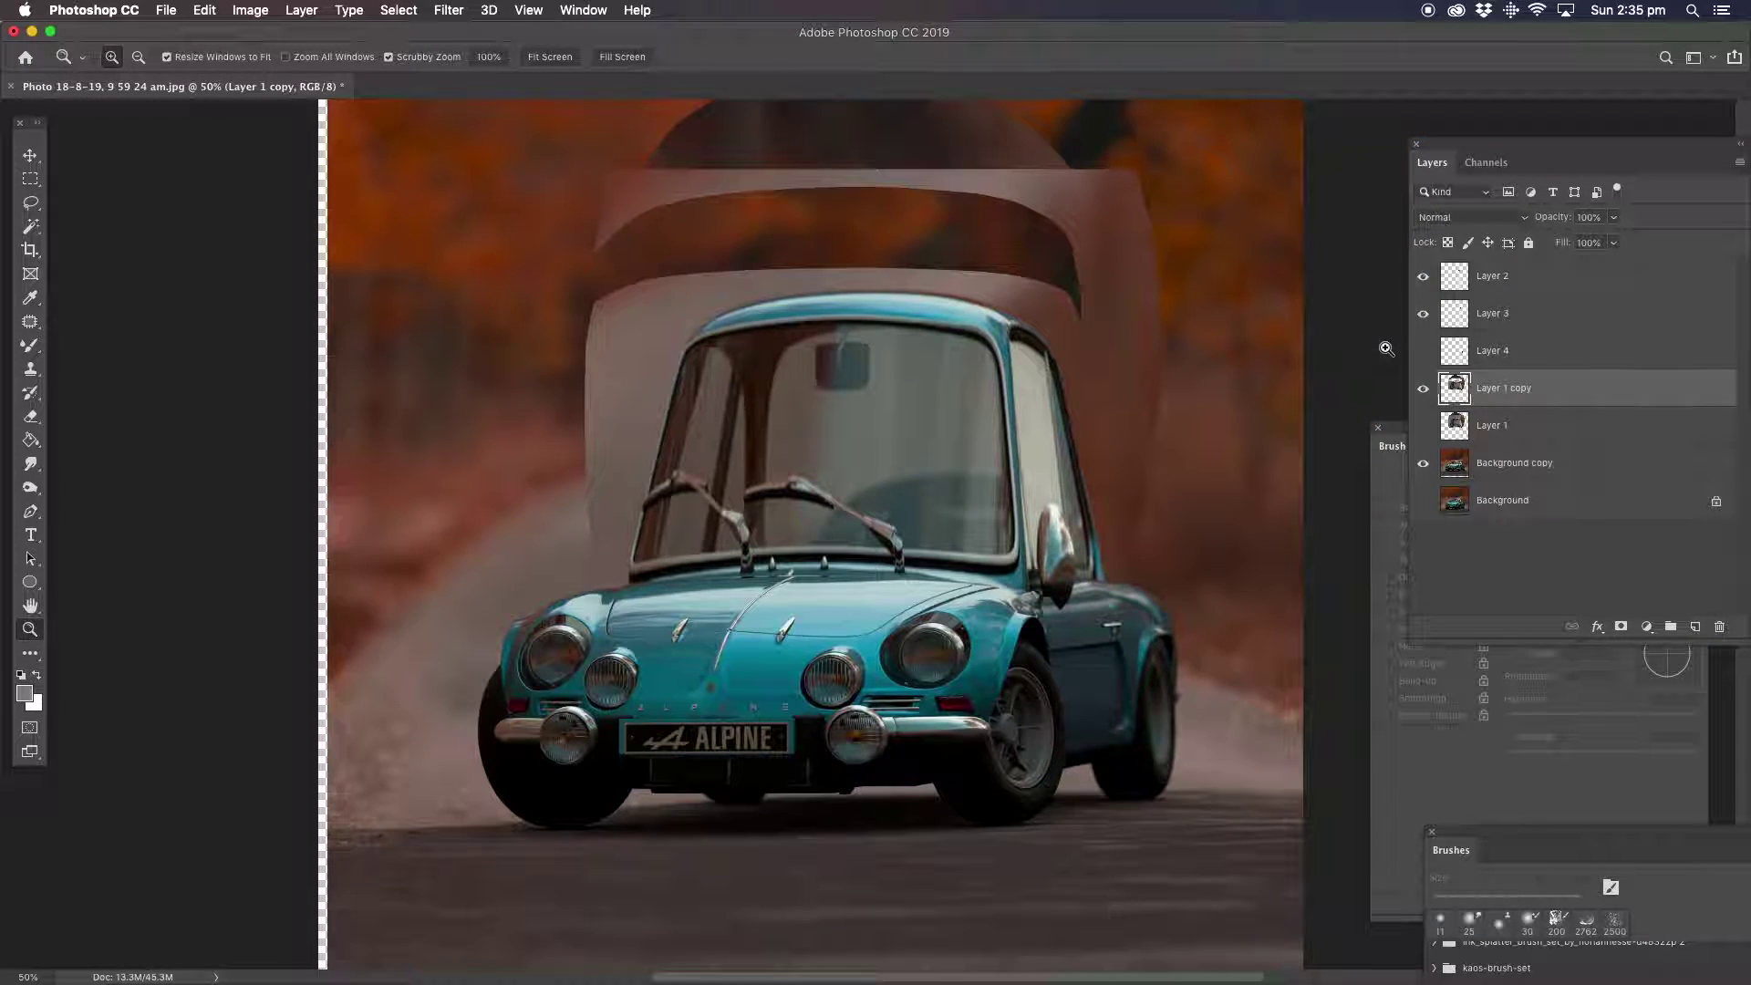
pyautogui.click(1421, 352)
pyautogui.click(1422, 352)
pyautogui.moveTo(1293, 248); pyautogui.dragTo(1275, 358)
pyautogui.click(1421, 315)
pyautogui.click(1422, 315)
pyautogui.click(1424, 277)
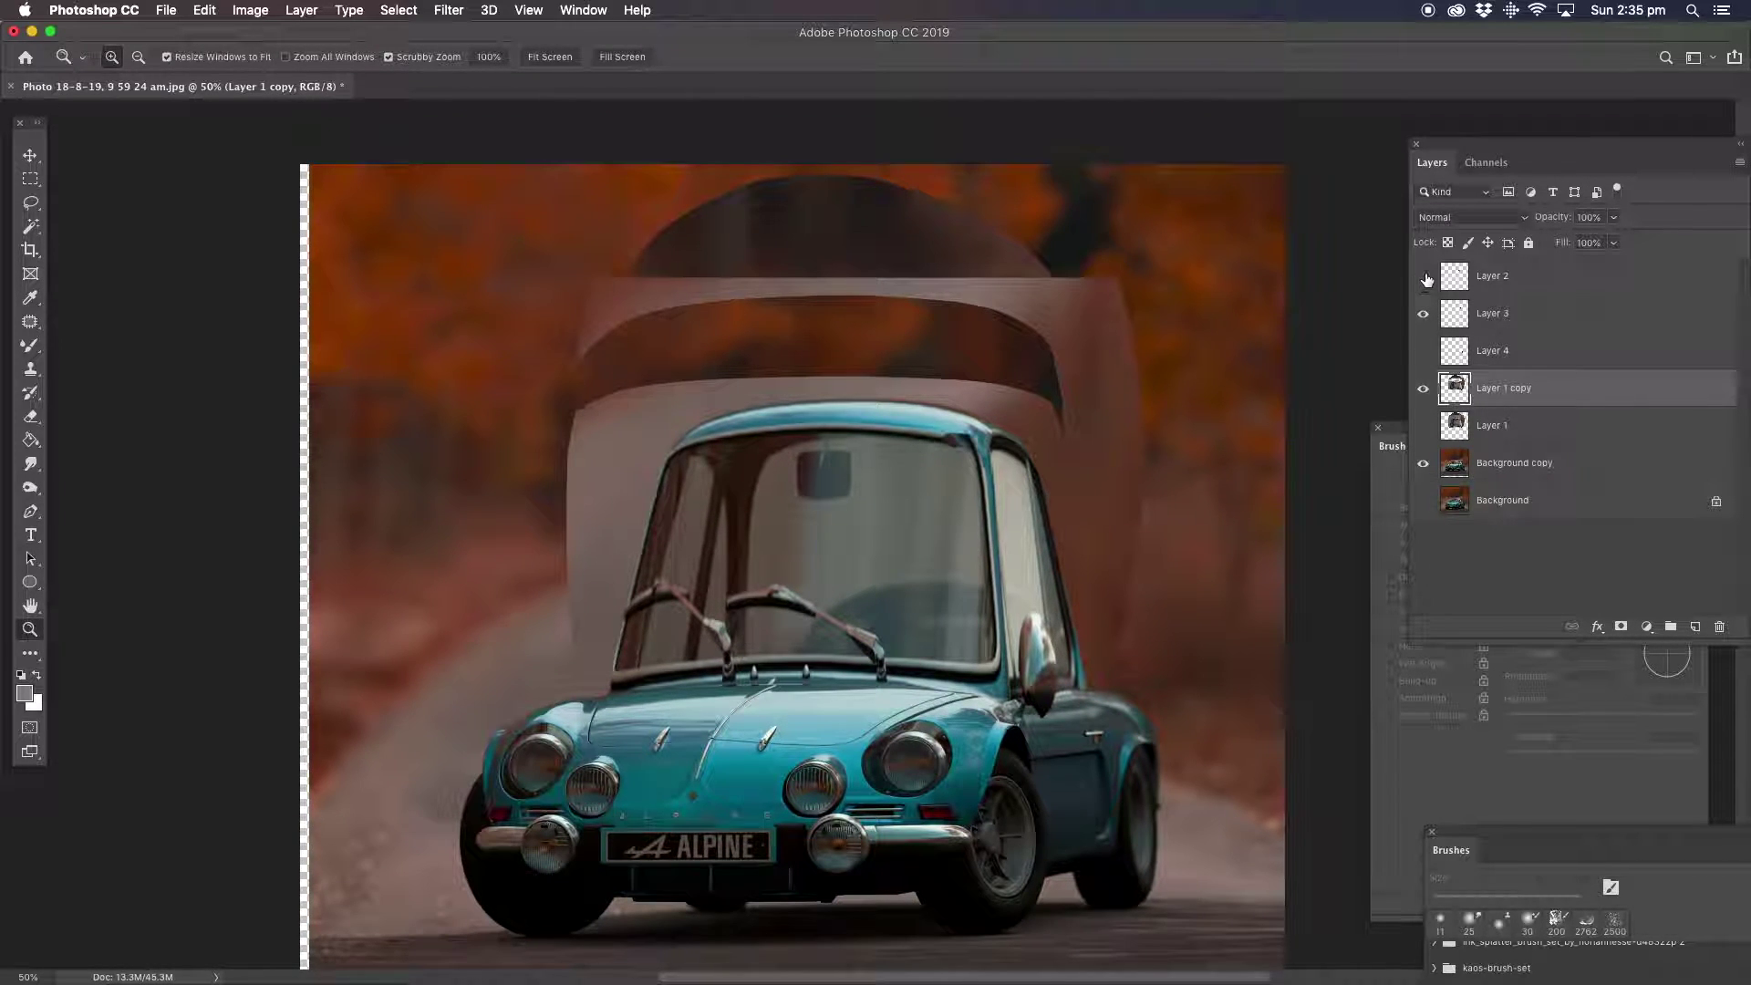
pyautogui.click(1423, 278)
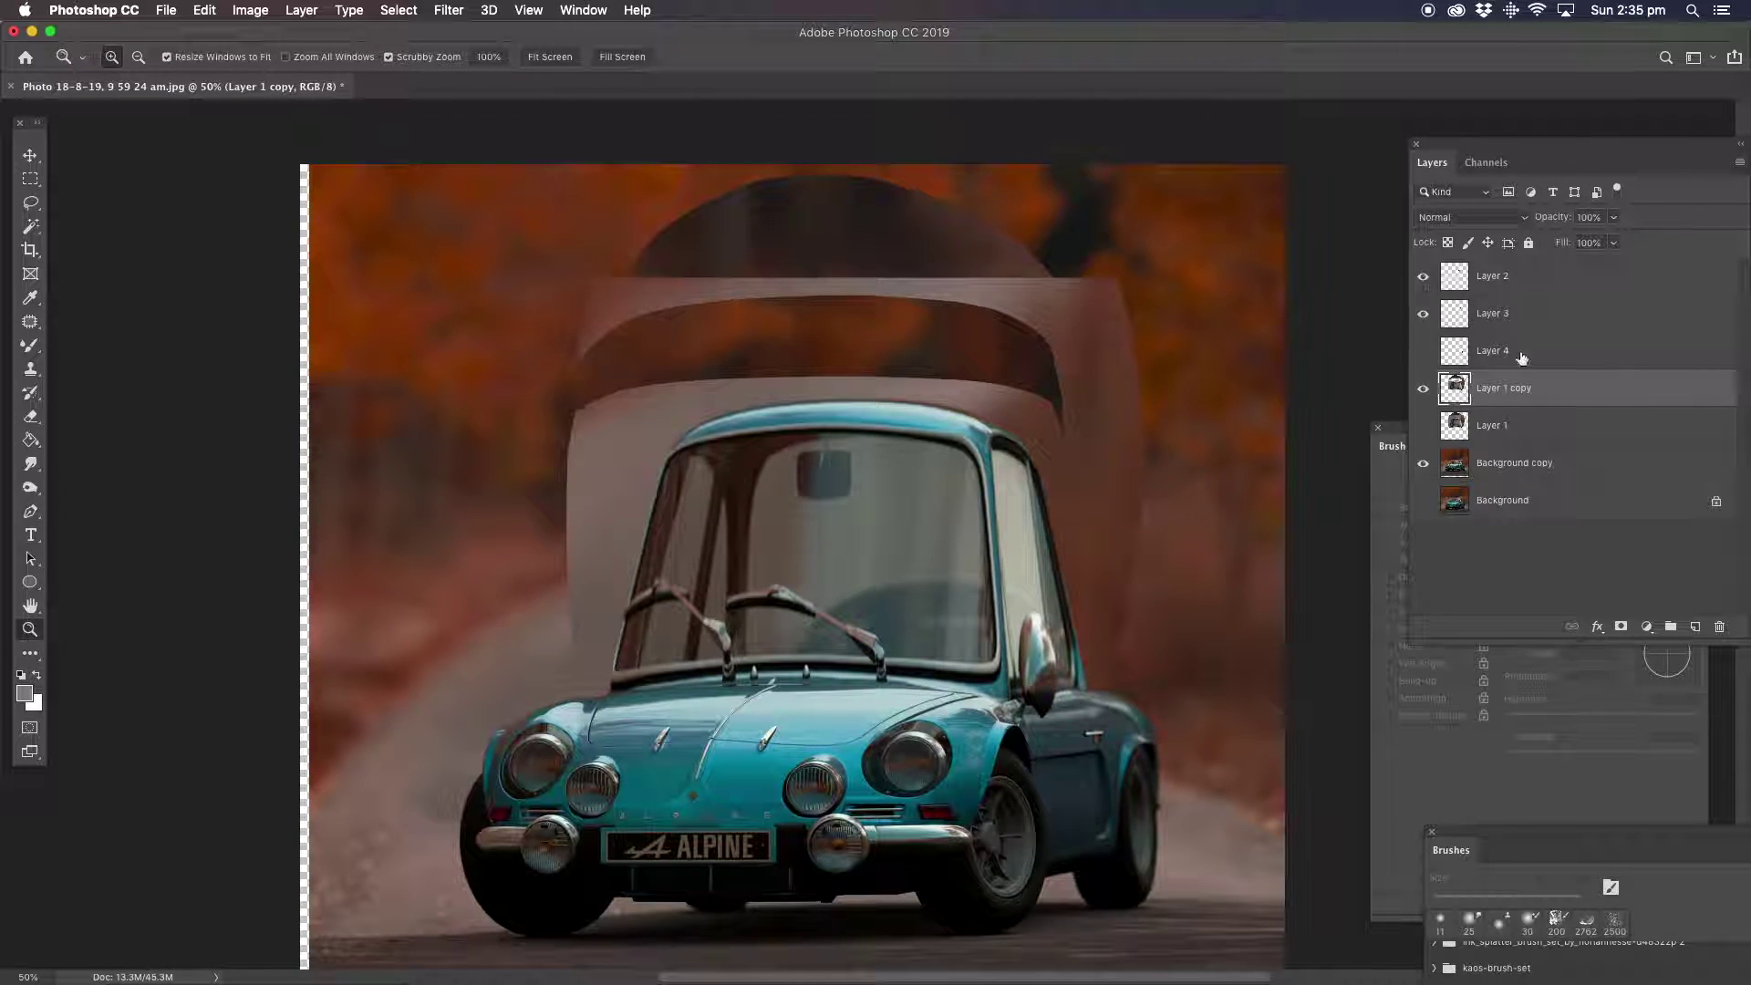
pyautogui.click(1422, 426)
pyautogui.click(1423, 427)
# Lasso and delete the stray roof pieces above the car, then deselect.
pyautogui.click(30, 203)
pyautogui.moveTo(734, 358); pyautogui.dragTo(1258, 349)
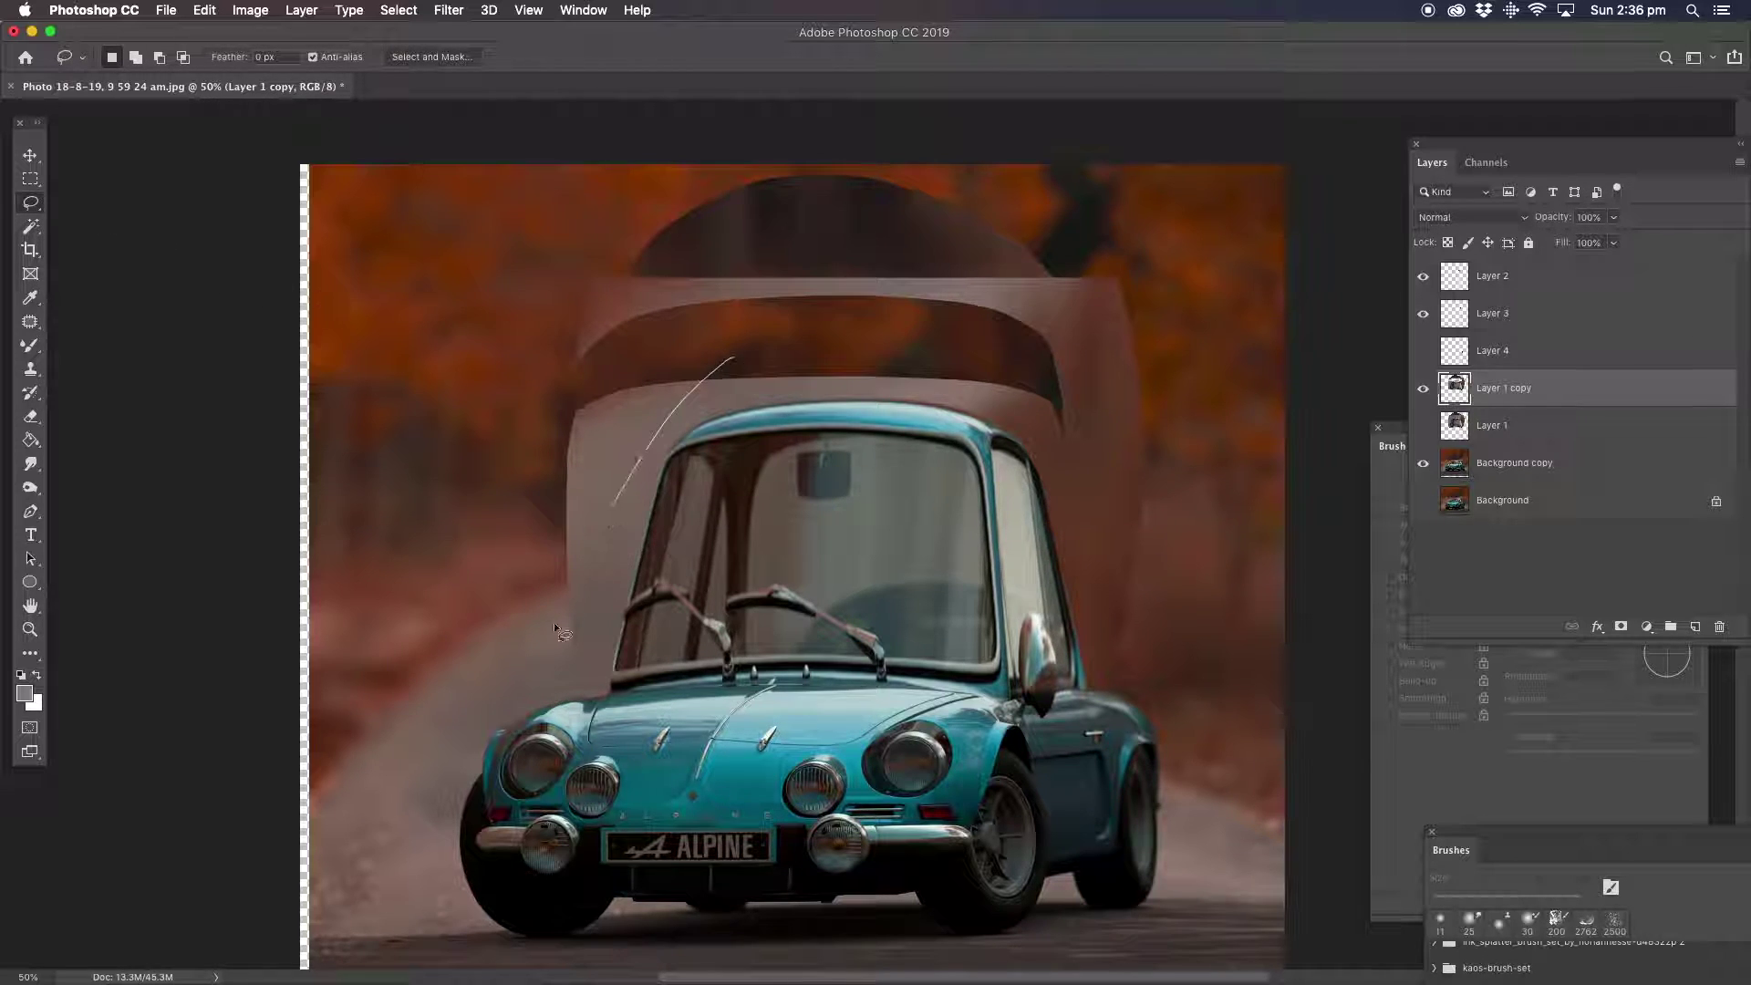
pyautogui.moveTo(781, 359); pyautogui.dragTo(806, 336)
pyautogui.press('Delete')
pyautogui.hotkey('ctrl', 'd')
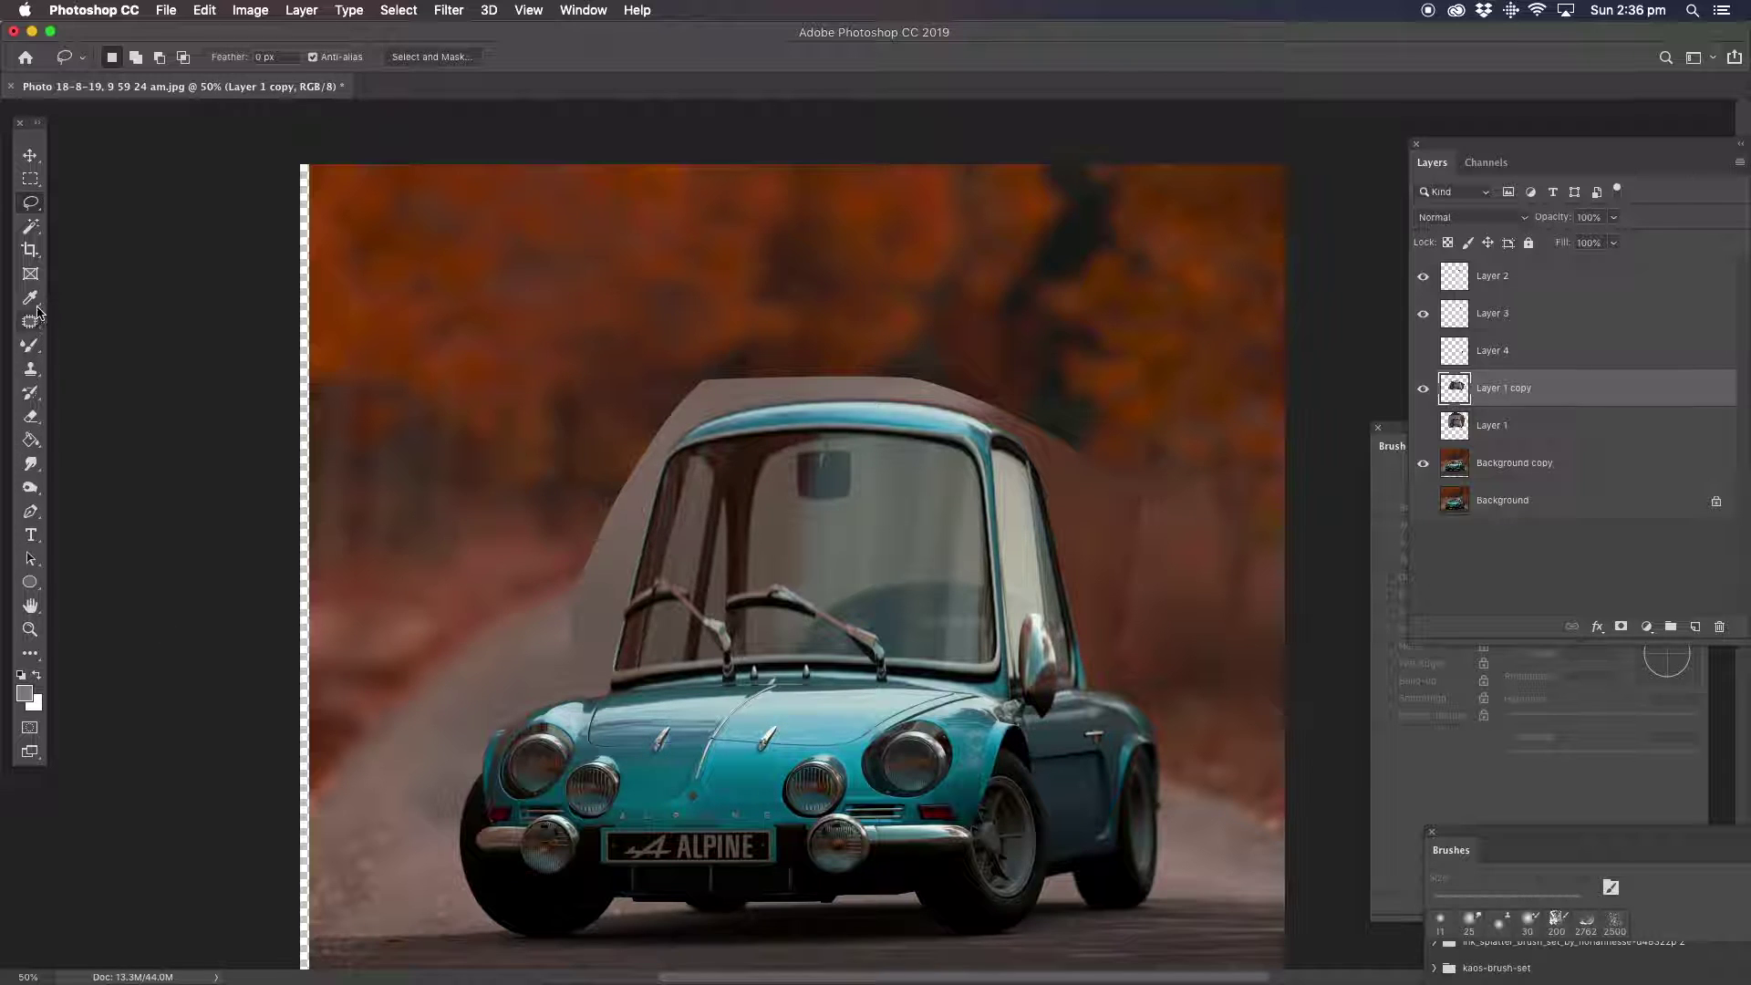
# Magic Wand and delete the grey area right of the car, then select the grey roof strip.
pyautogui.click(30, 226)
pyautogui.click(1090, 538)
pyautogui.press('Delete')
pyautogui.click(970, 415)
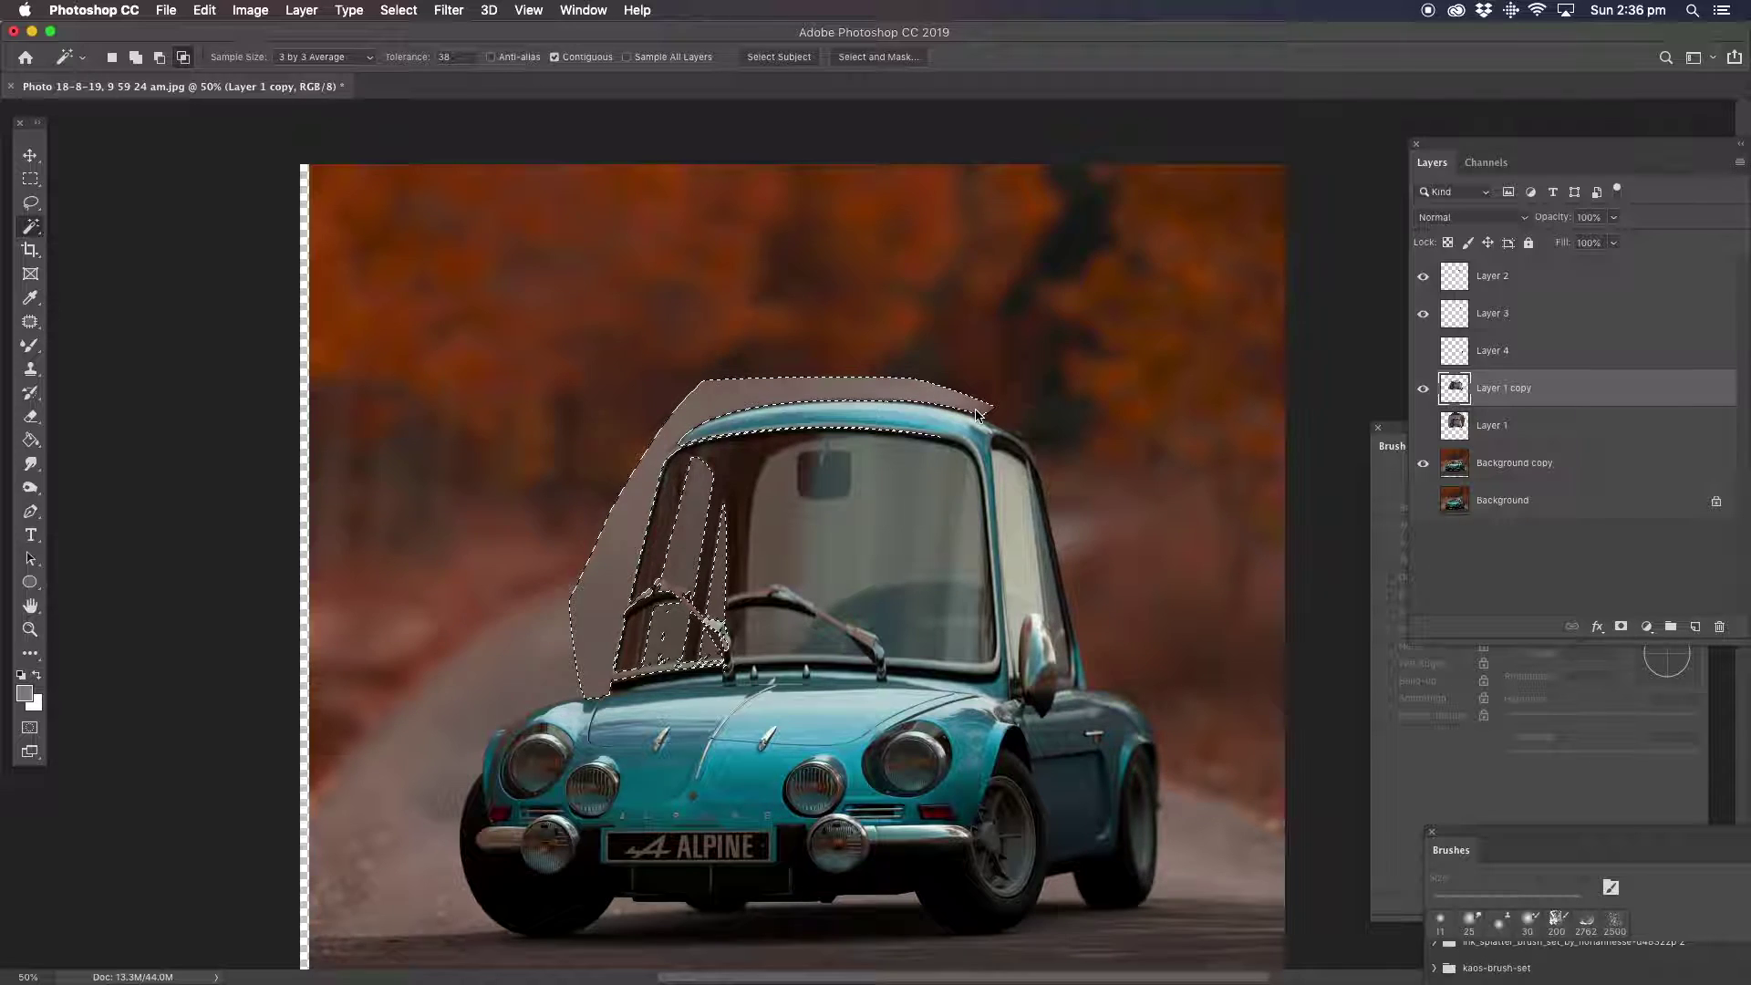
# Zoom into the windscreen corner and lasso the pale area along the left pillar and roof bar.
pyautogui.click(30, 629)
pyautogui.click(719, 474)
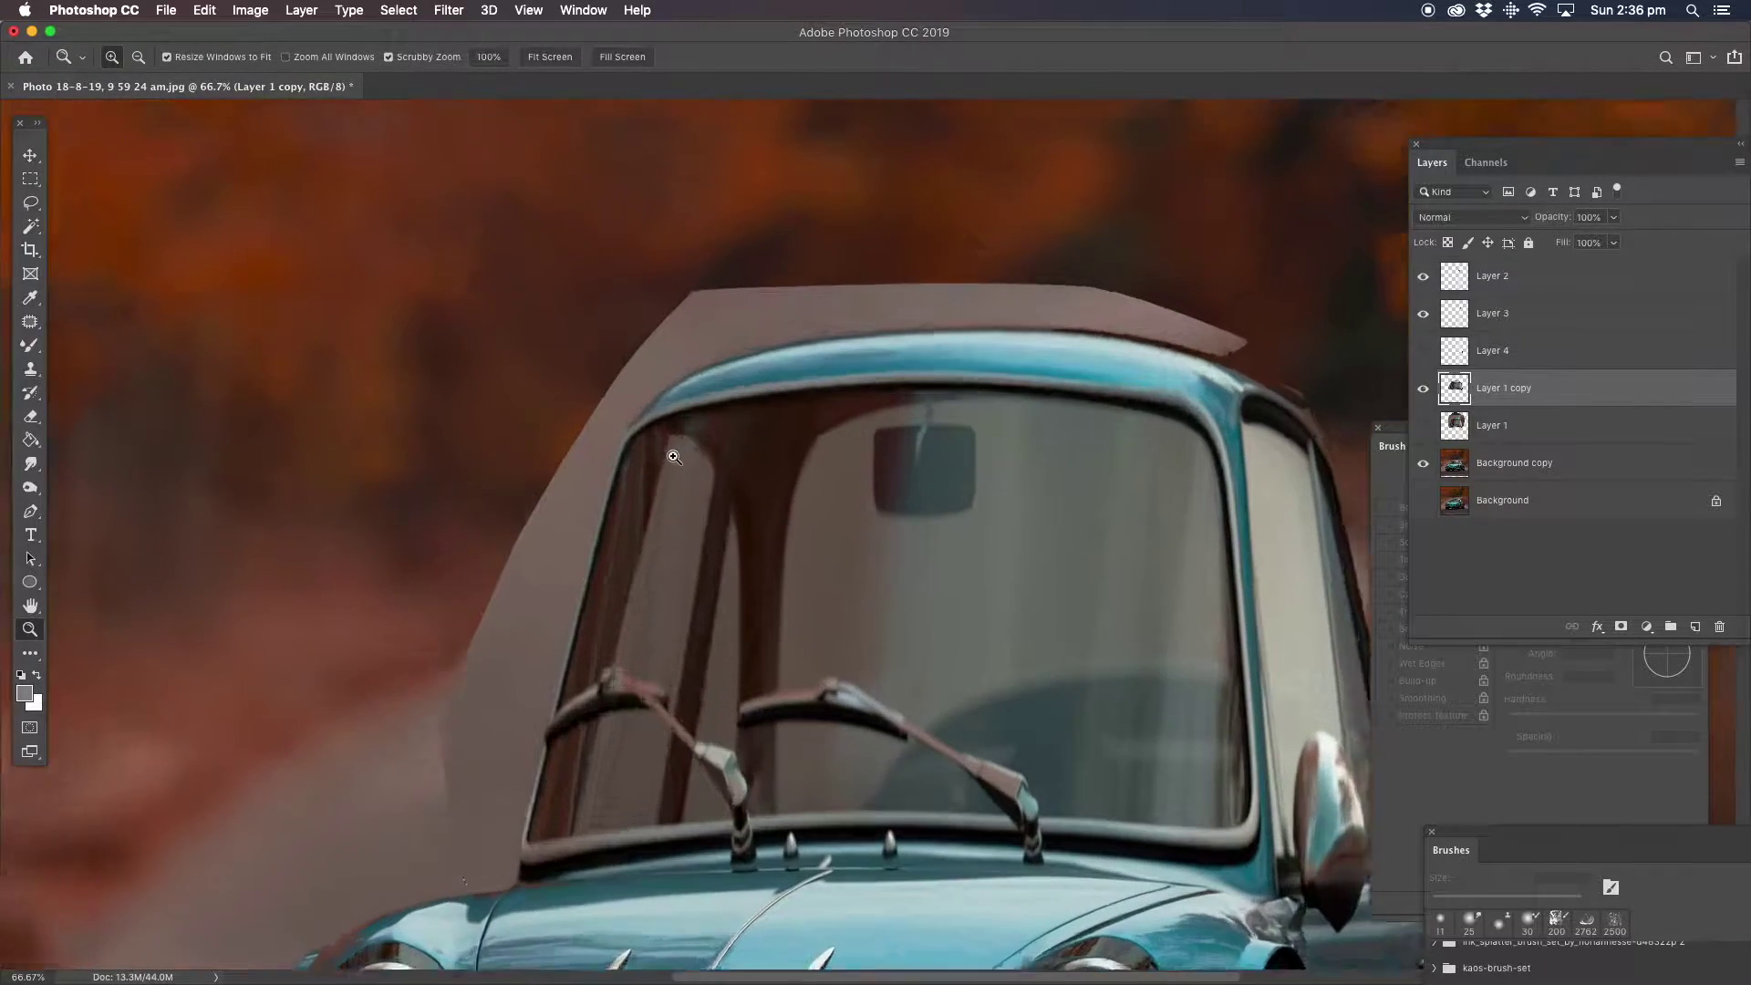
pyautogui.doubleClick(673, 456)
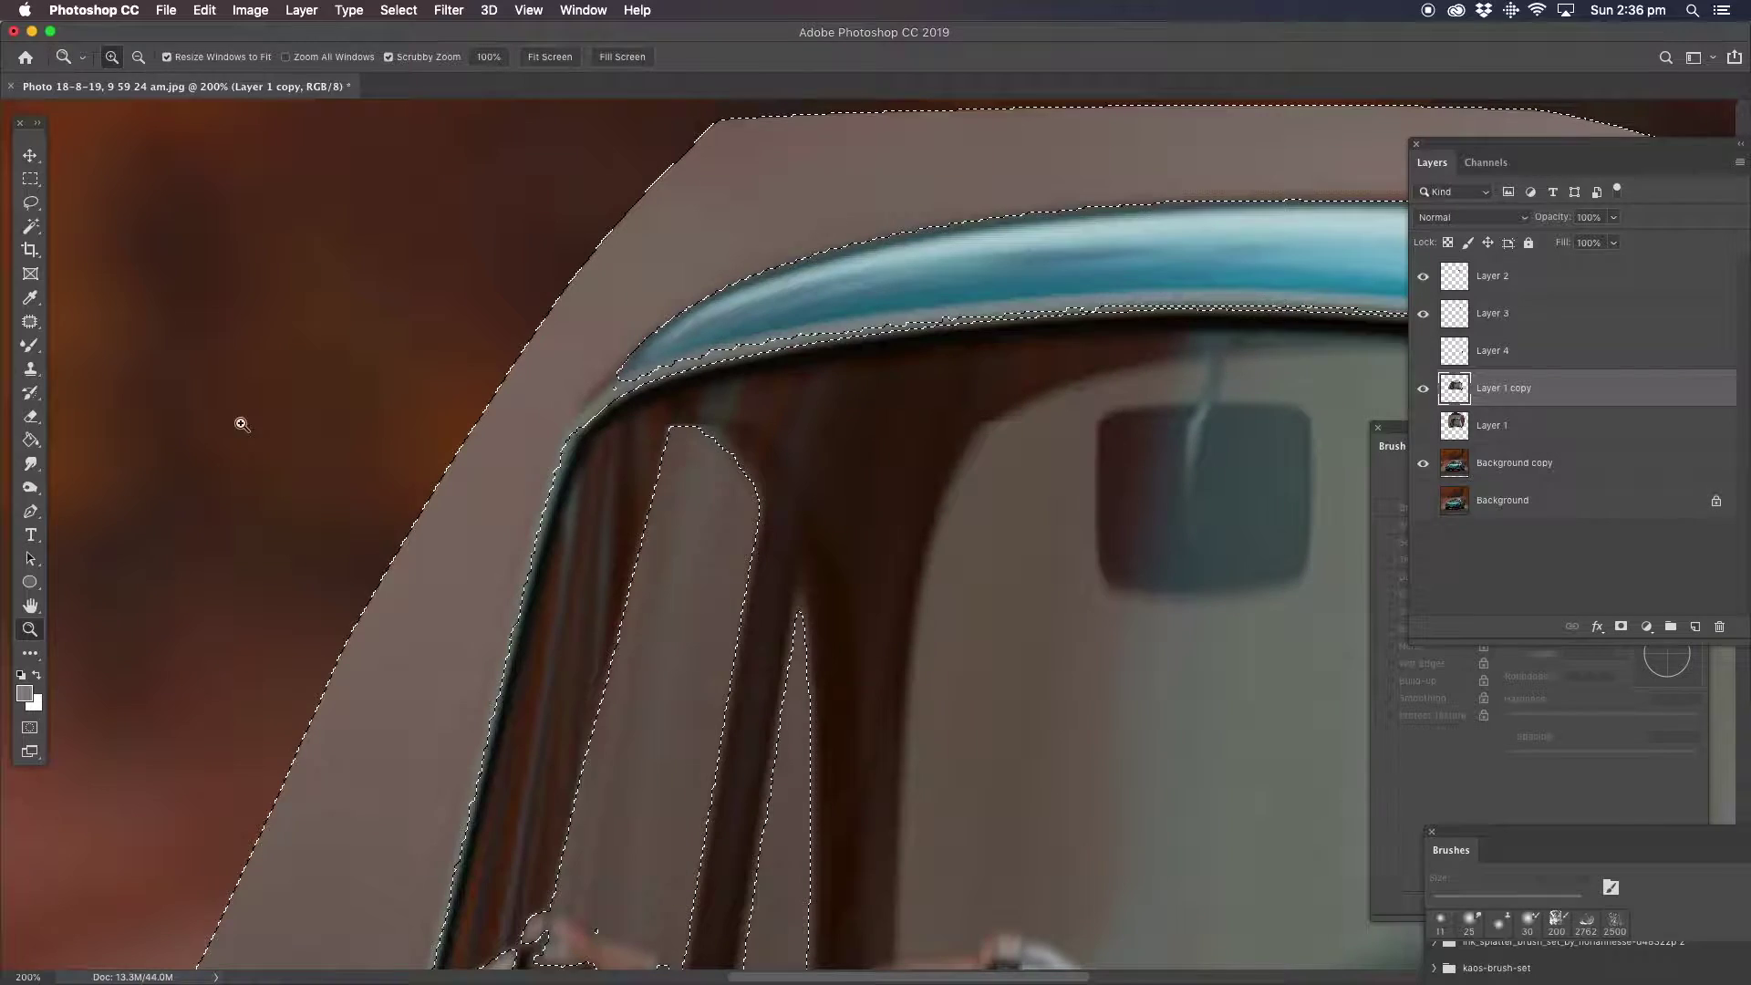
pyautogui.click(35, 208)
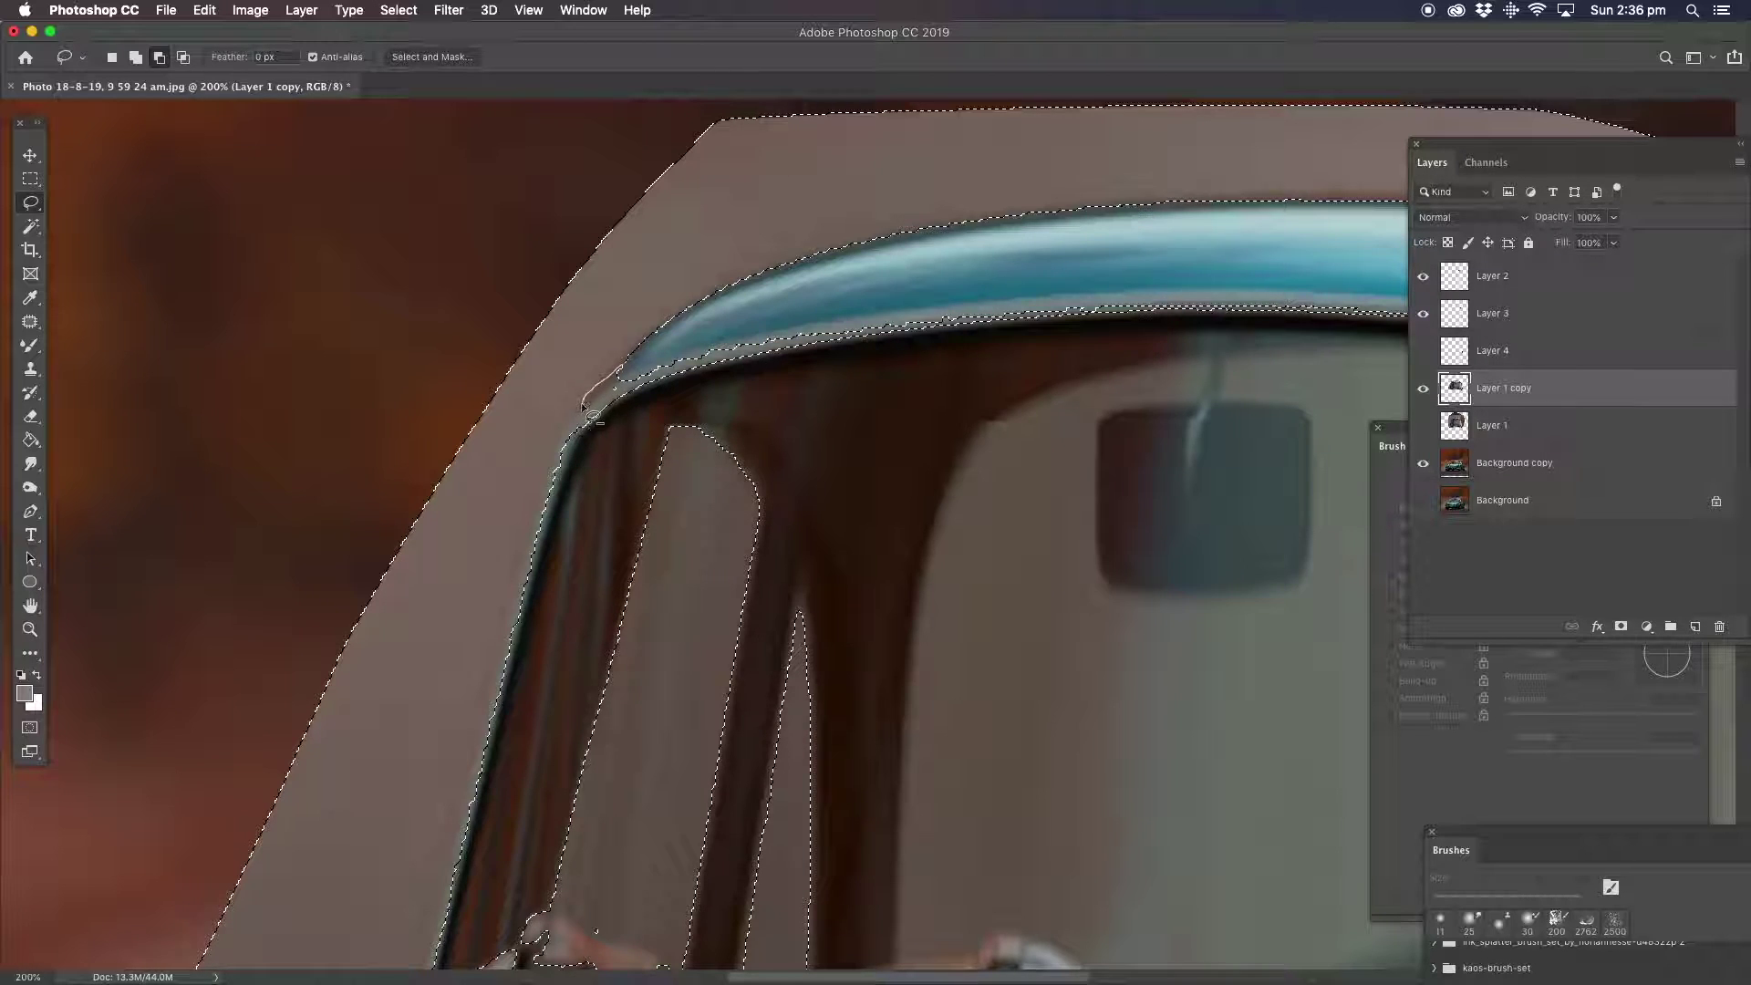
pyautogui.moveTo(567, 425); pyautogui.dragTo(654, 411)
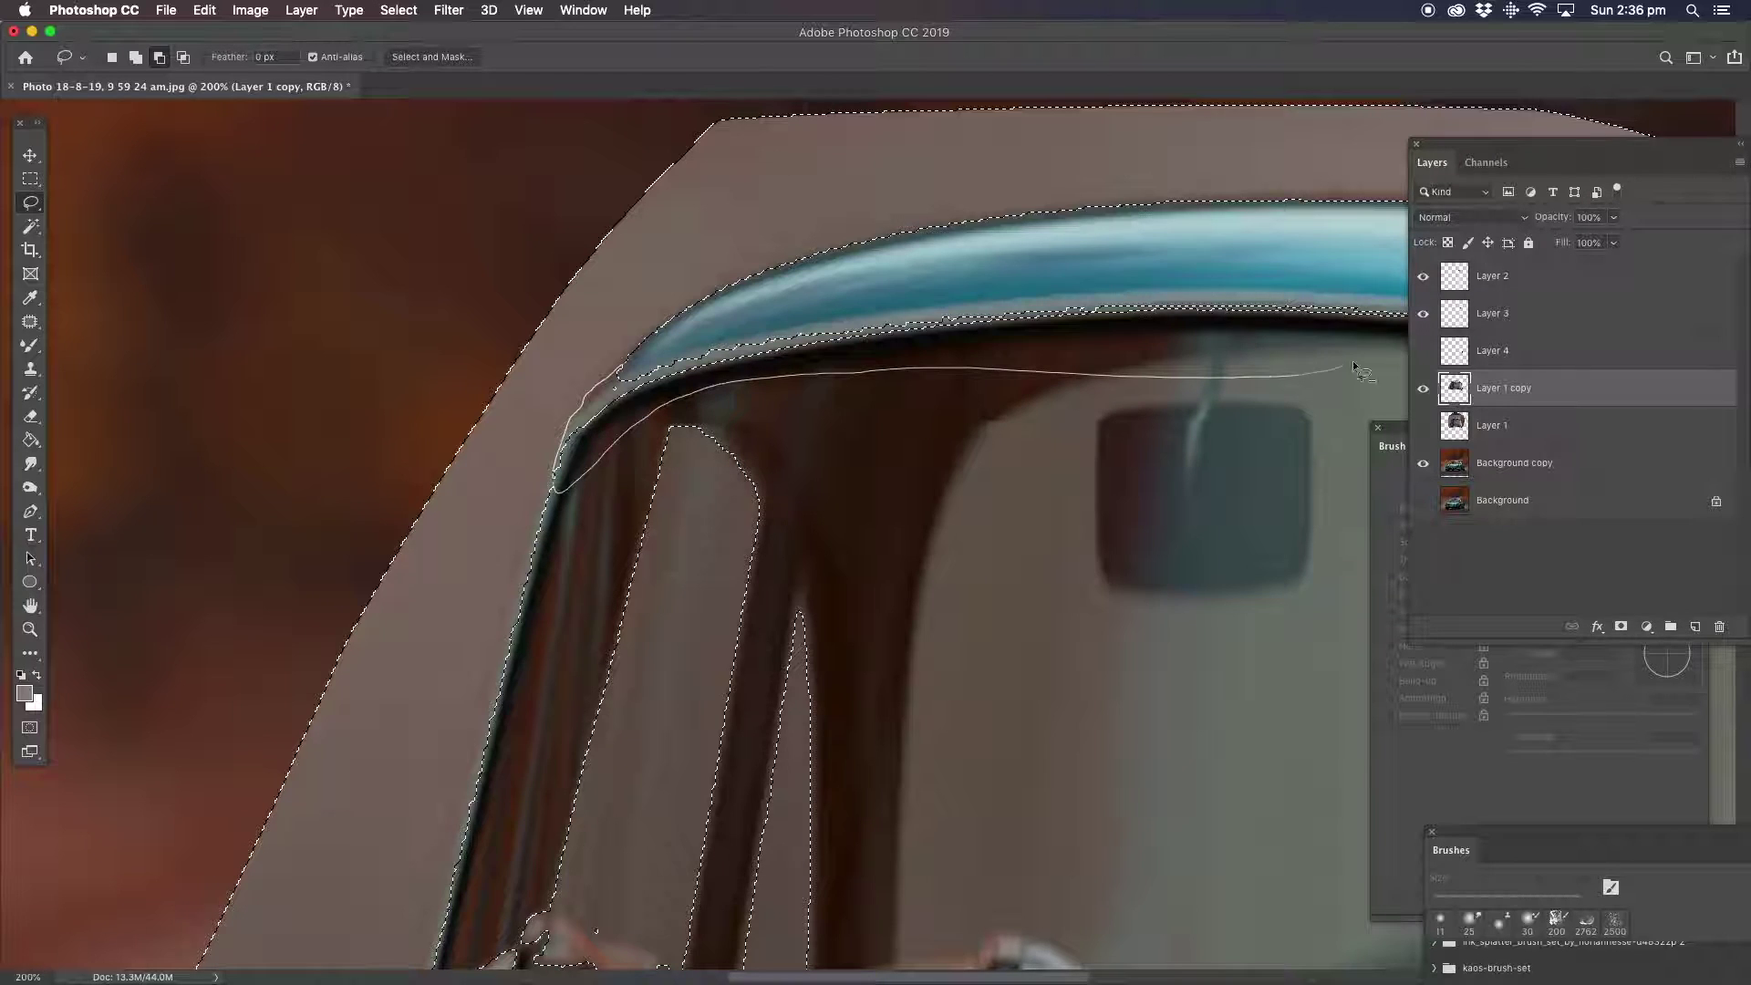
pyautogui.moveTo(655, 412)
pyautogui.mouseDown()
pyautogui.moveTo(910, 280)
pyautogui.moveTo(1233, 349)
pyautogui.moveTo(1185, 293)
pyautogui.mouseUp()
pyautogui.hscroll(5, 864, 402)
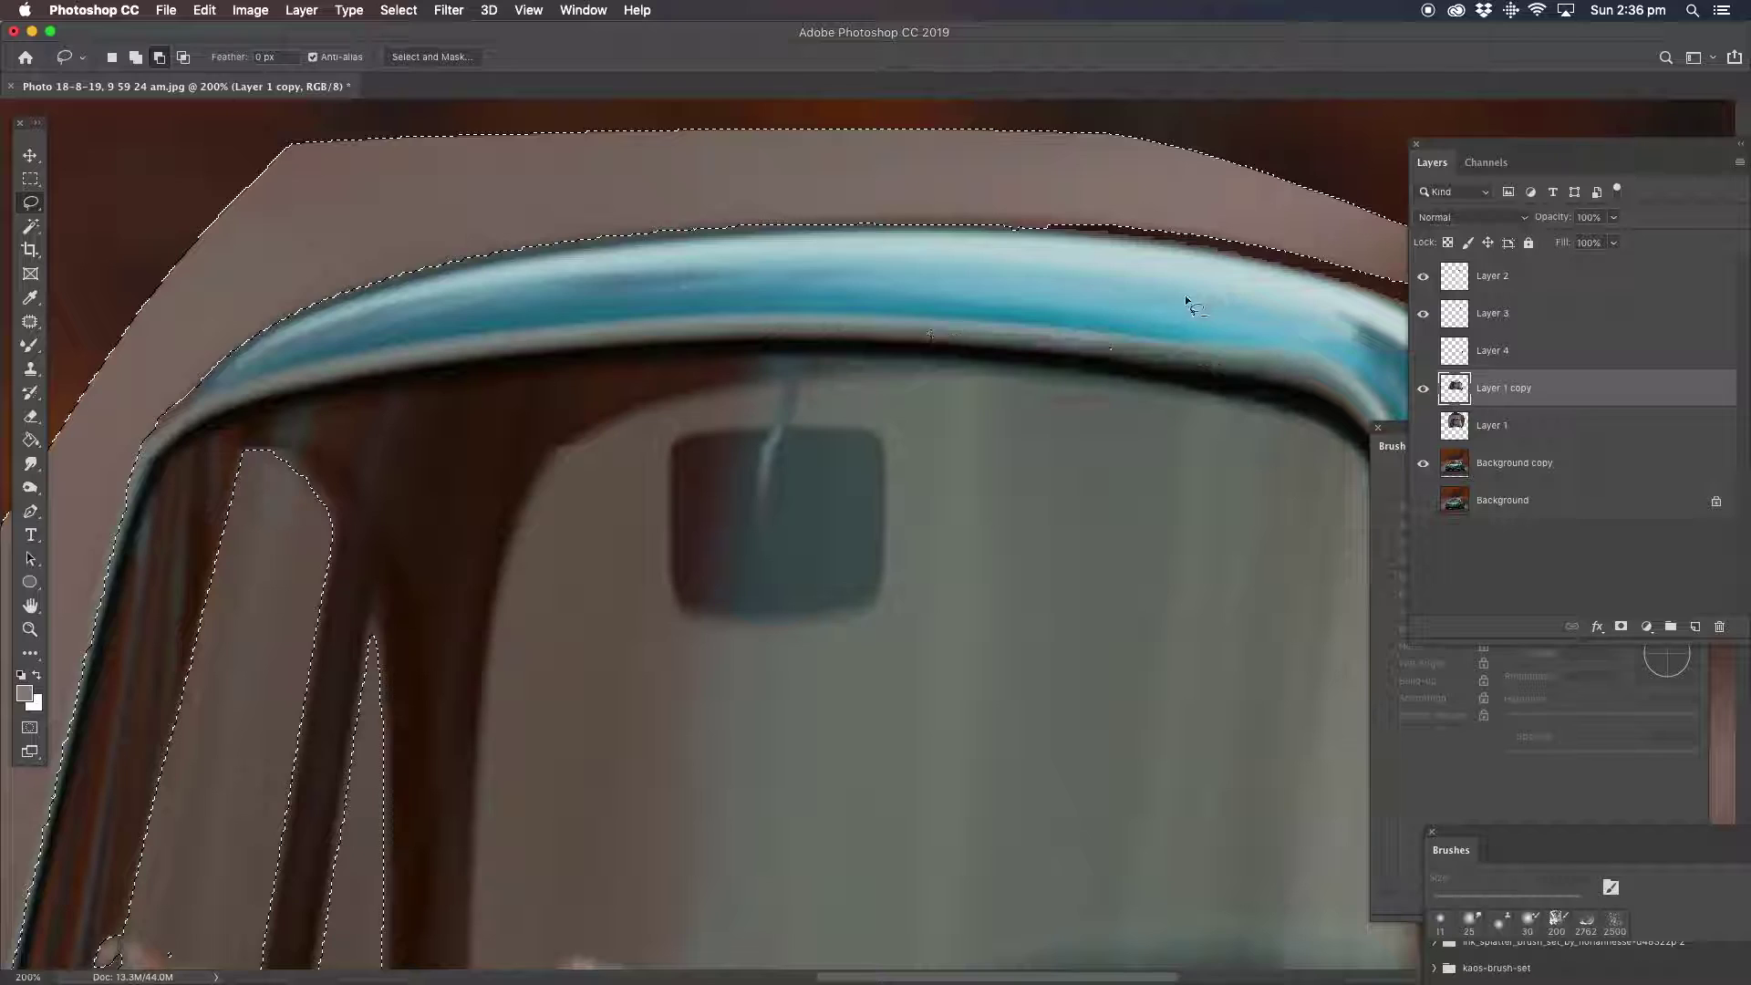
pyautogui.moveTo(551, 579); pyautogui.dragTo(688, 461)
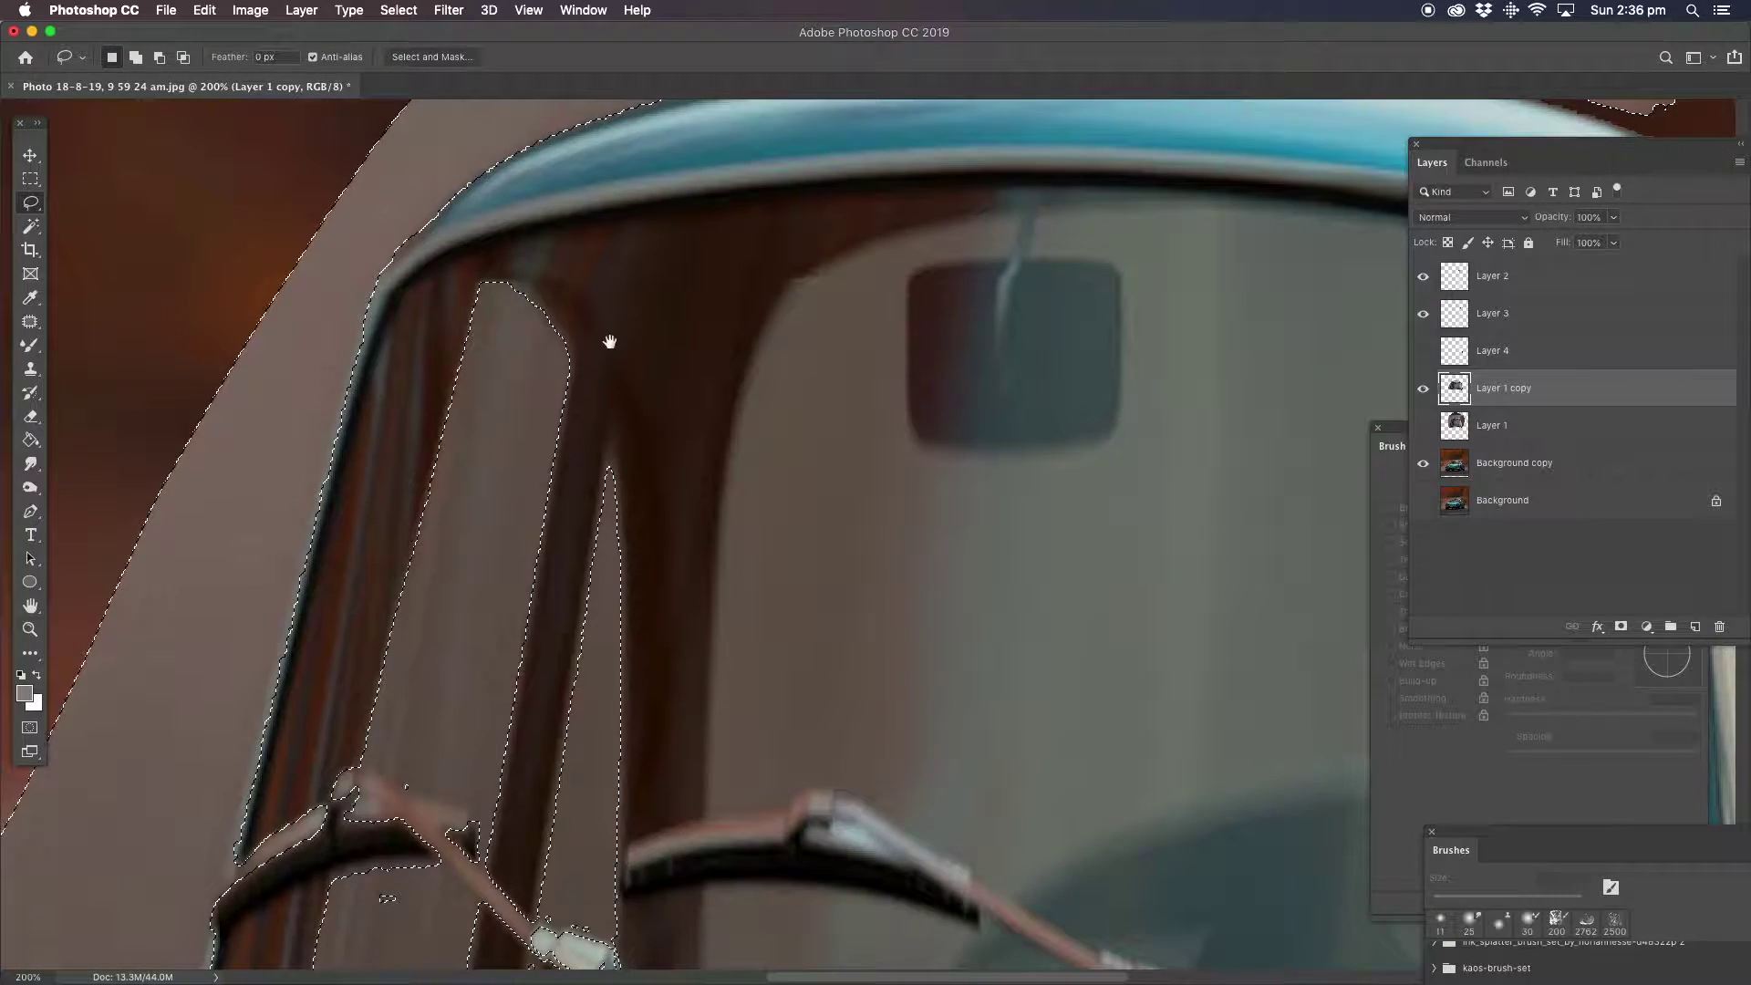
pyautogui.moveTo(593, 273)
pyautogui.mouseDown()
pyautogui.moveTo(446, 300)
pyautogui.moveTo(451, 355)
pyautogui.mouseUp()
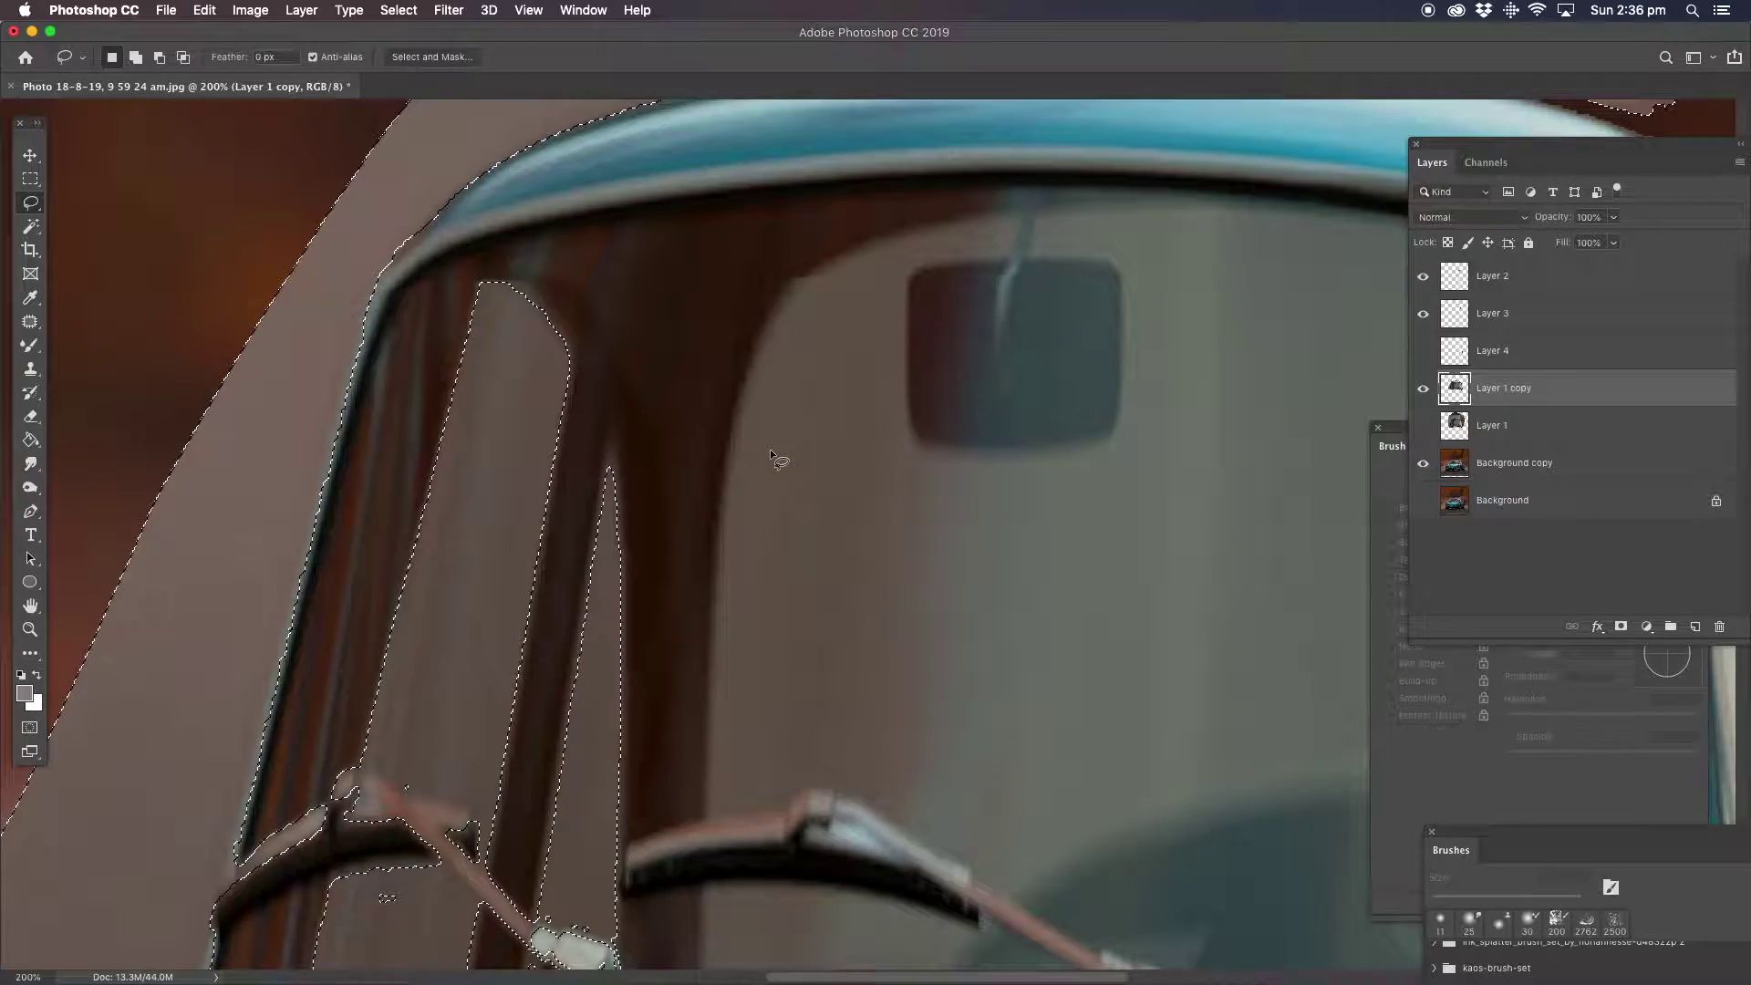
pyautogui.moveTo(611, 670)
pyautogui.mouseDown()
pyautogui.moveTo(634, 533)
pyautogui.moveTo(696, 379)
pyautogui.mouseUp()
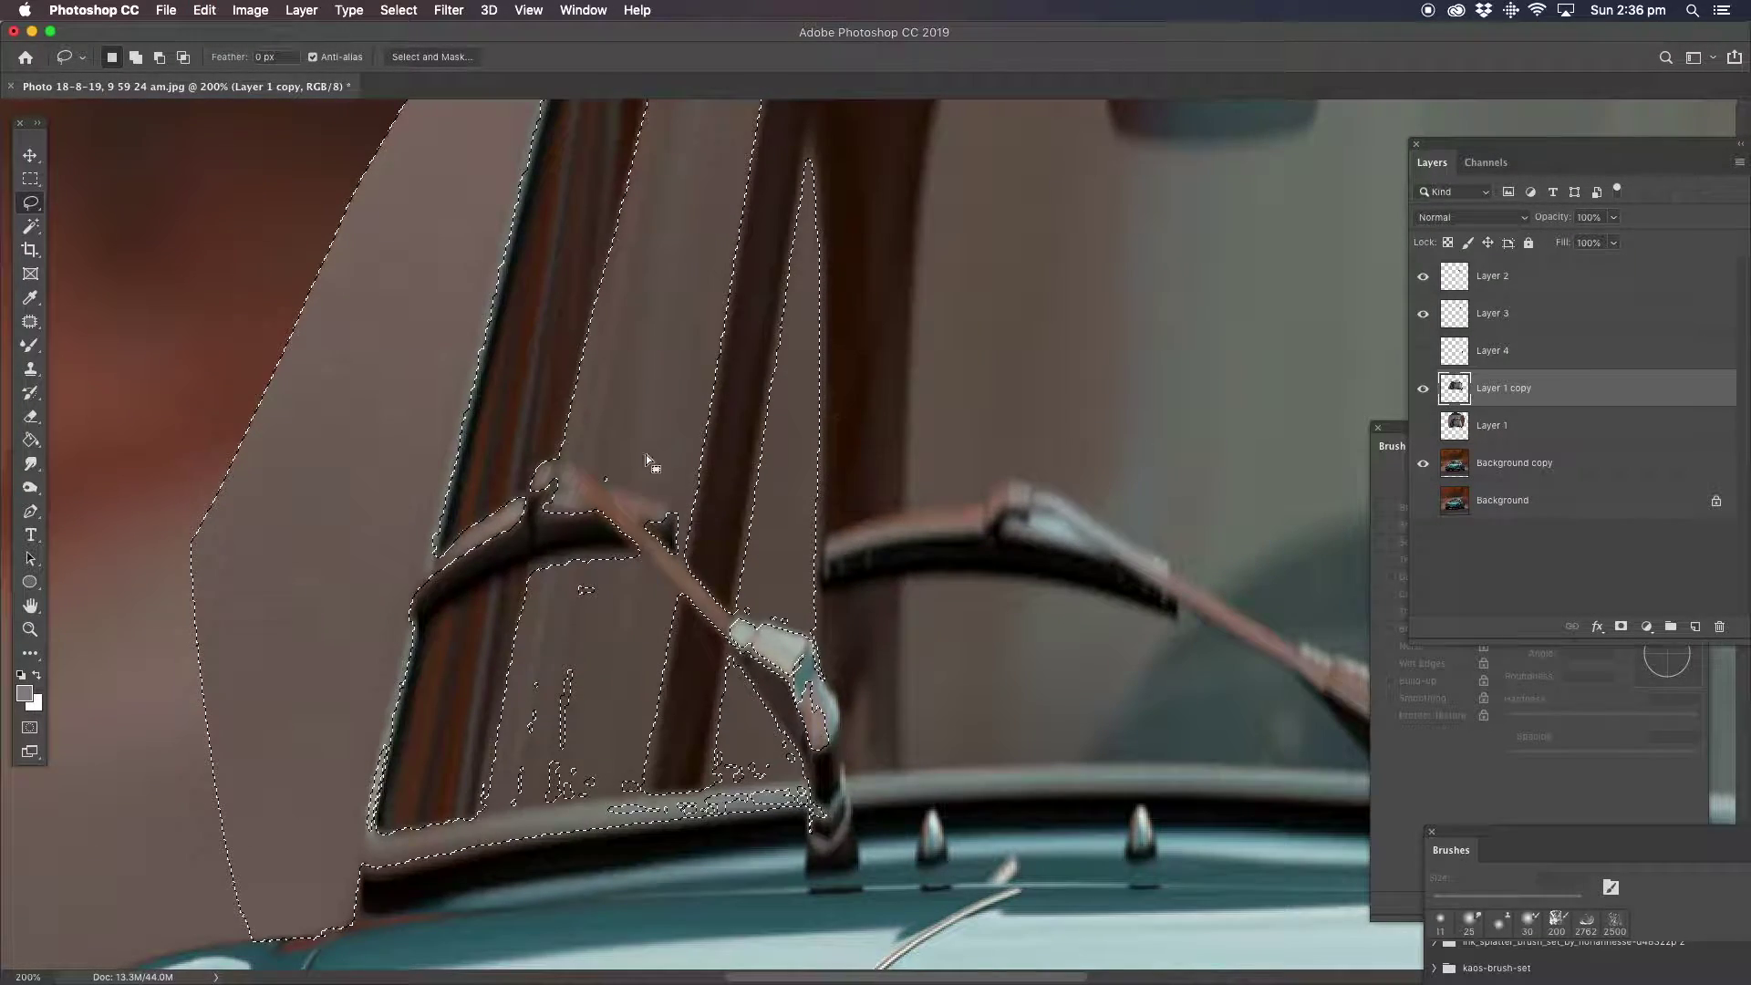
# Try Alt-subtracting the wiper arm, then undo the attempt that left no pixels selected.
pyautogui.press('alt')
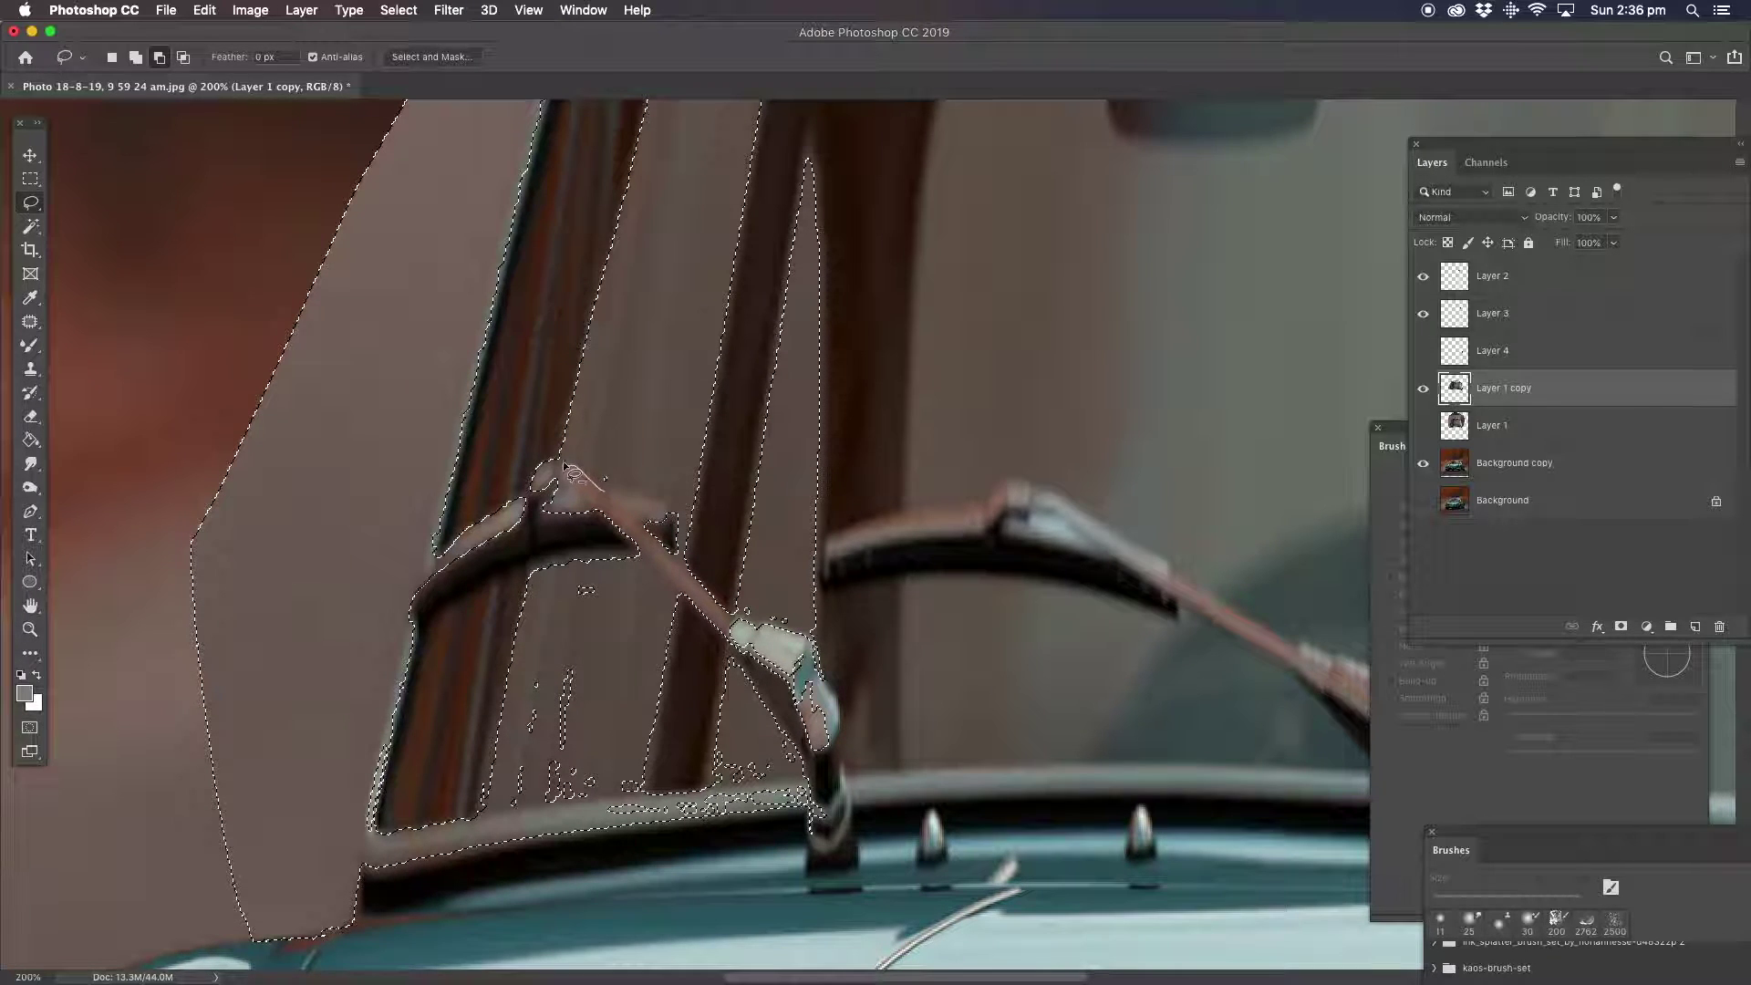
pyautogui.moveTo(545, 527)
pyautogui.mouseDown()
pyautogui.moveTo(605, 533)
pyautogui.moveTo(628, 496)
pyautogui.mouseUp()
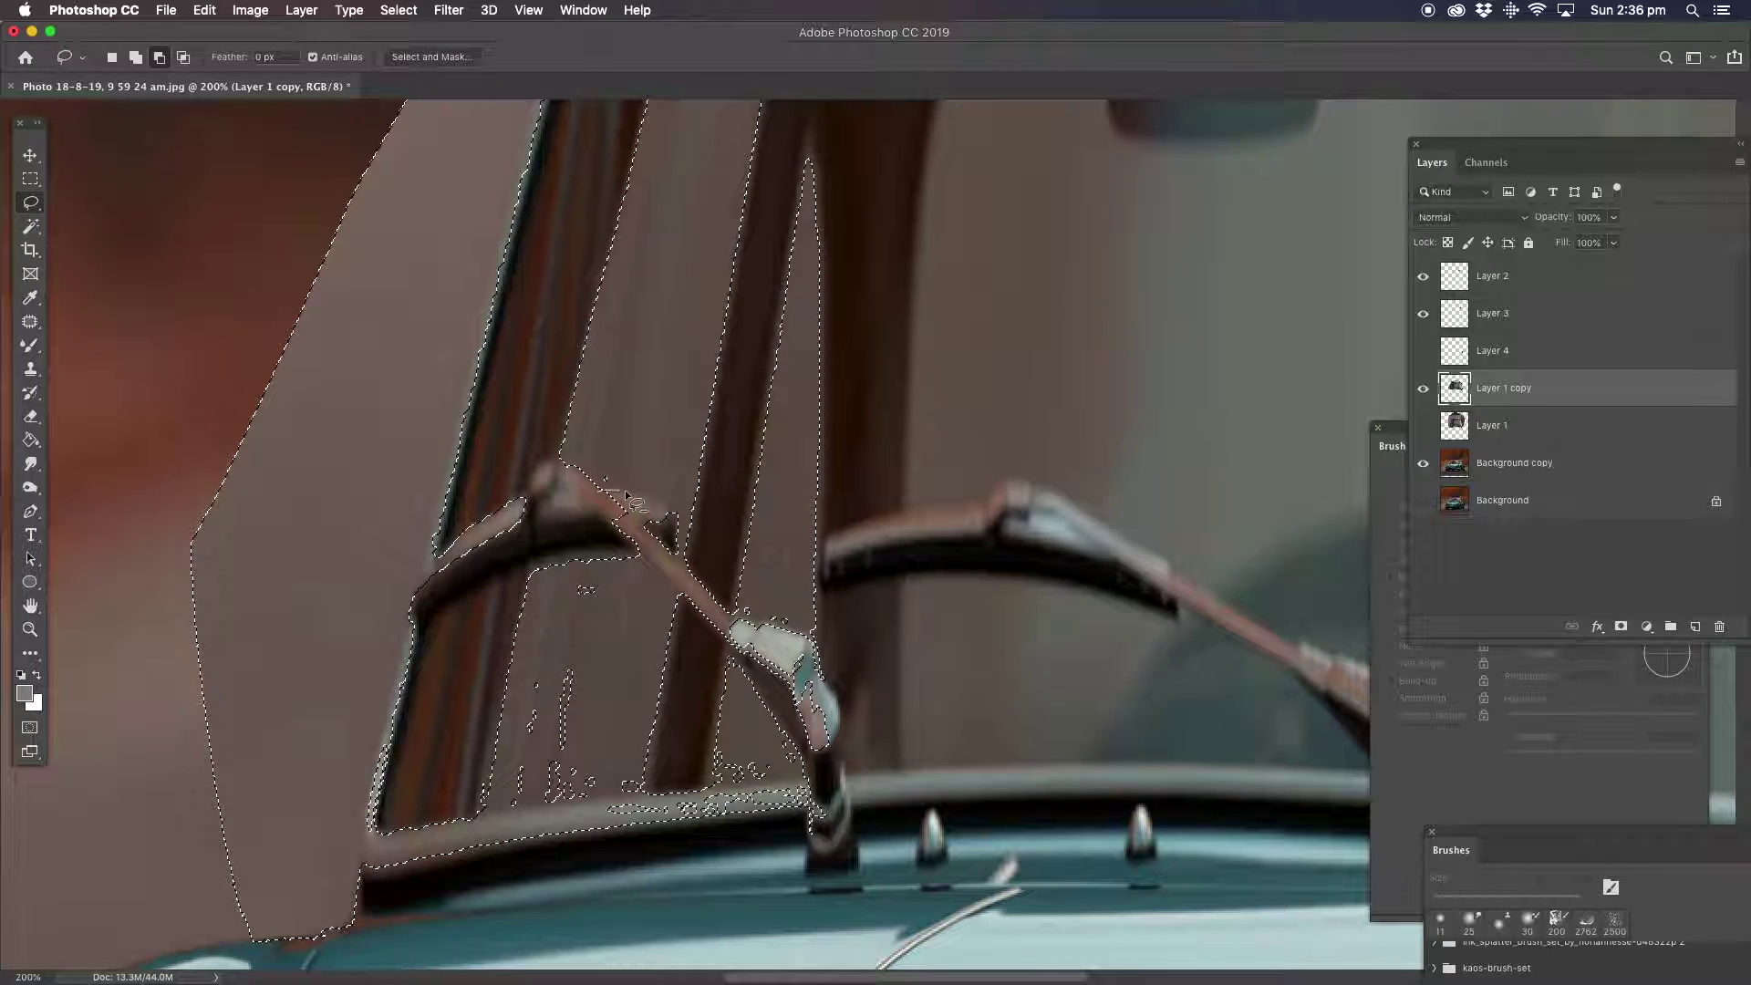
pyautogui.moveTo(668, 500)
pyautogui.mouseDown()
pyautogui.moveTo(675, 517)
pyautogui.moveTo(629, 511)
pyautogui.mouseUp()
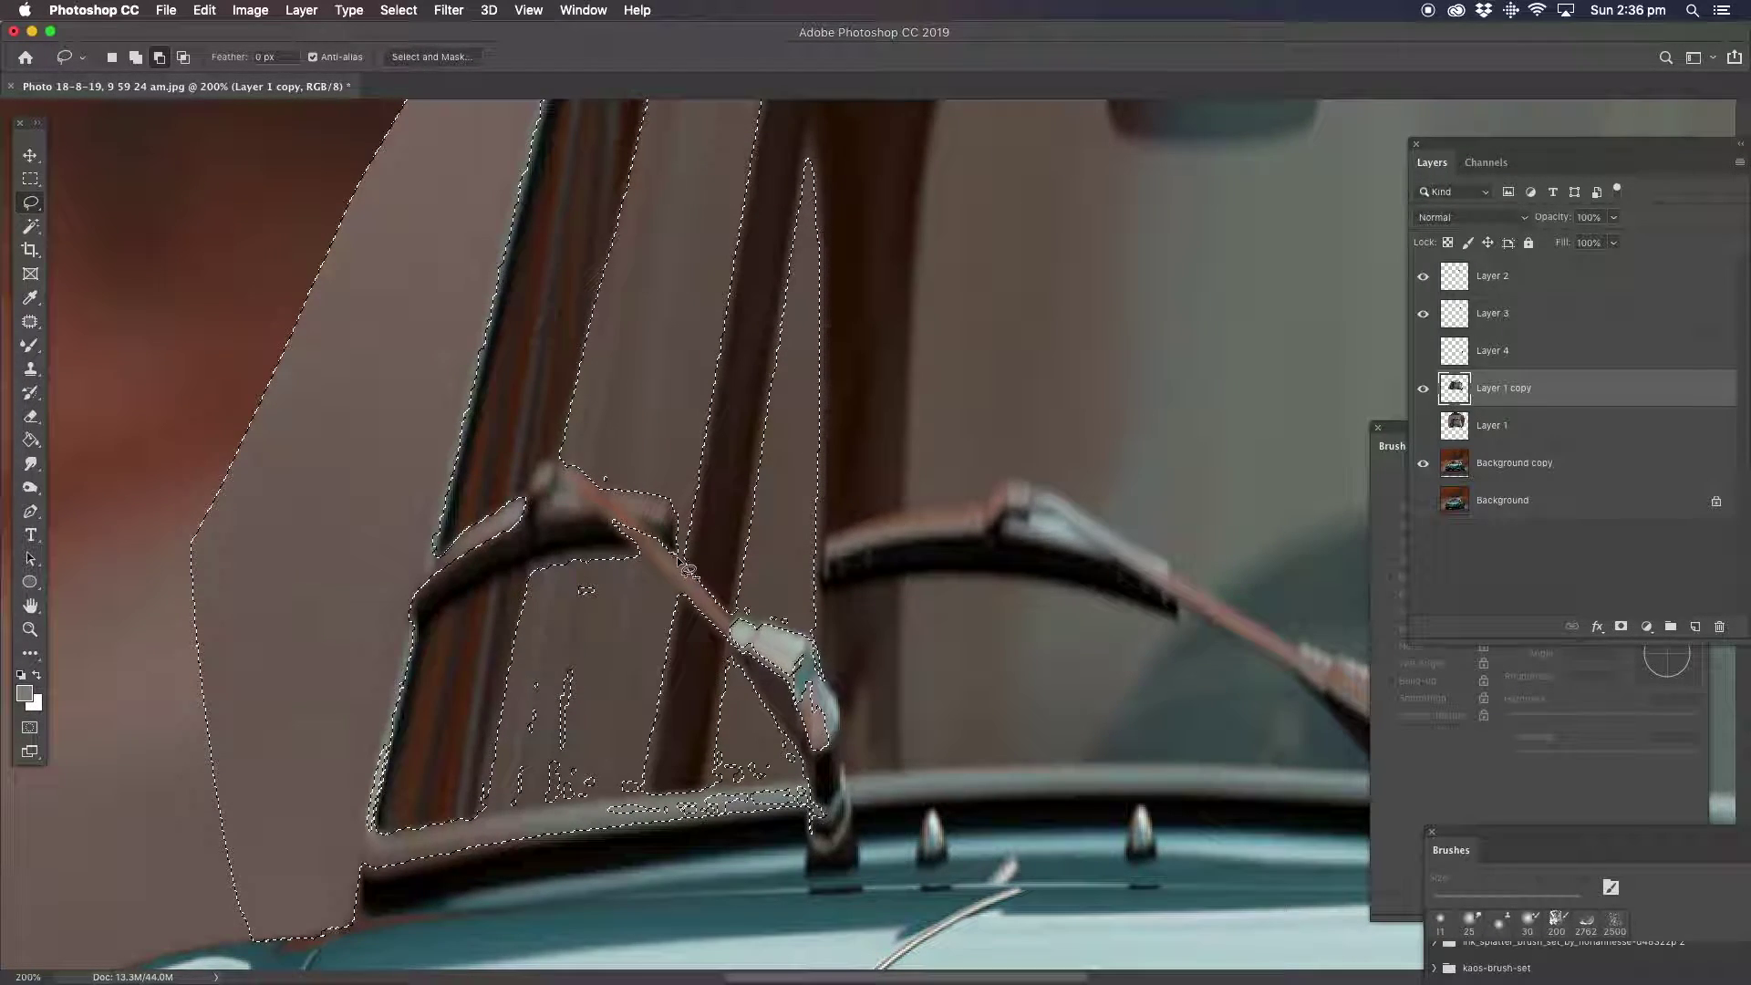
pyautogui.moveTo(703, 580); pyautogui.dragTo(831, 695)
pyautogui.moveTo(820, 768); pyautogui.dragTo(686, 604)
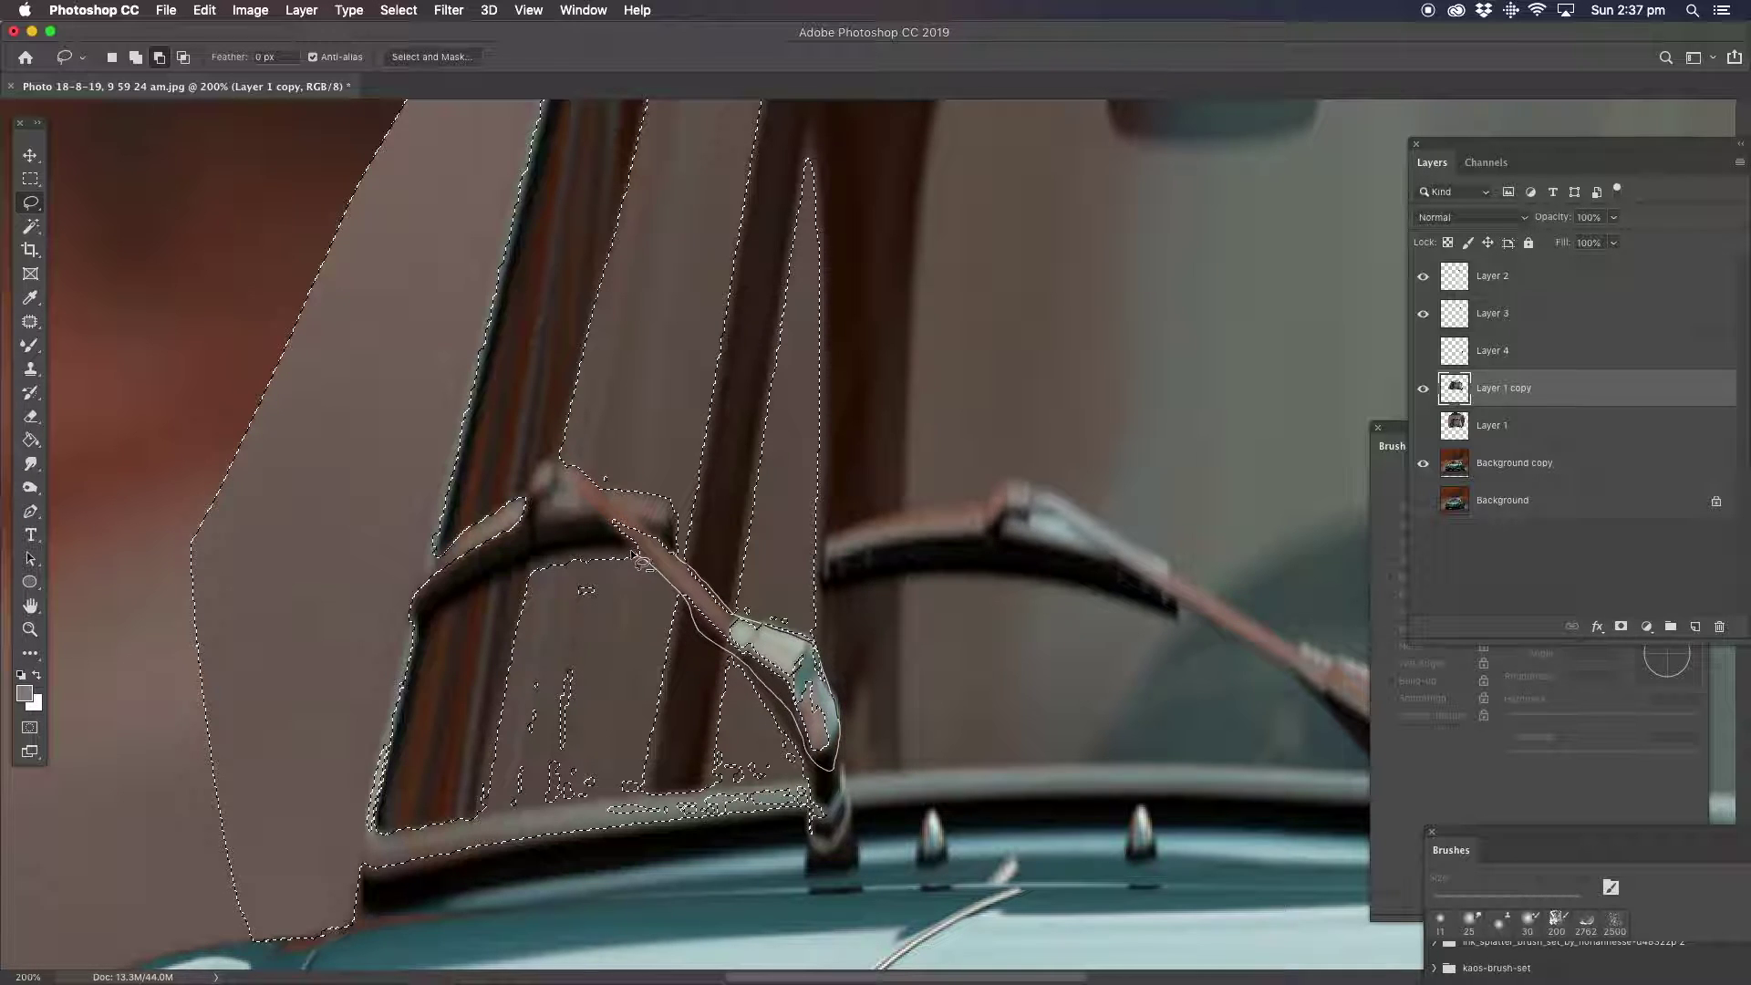
pyautogui.moveTo(638, 516); pyautogui.dragTo(629, 516)
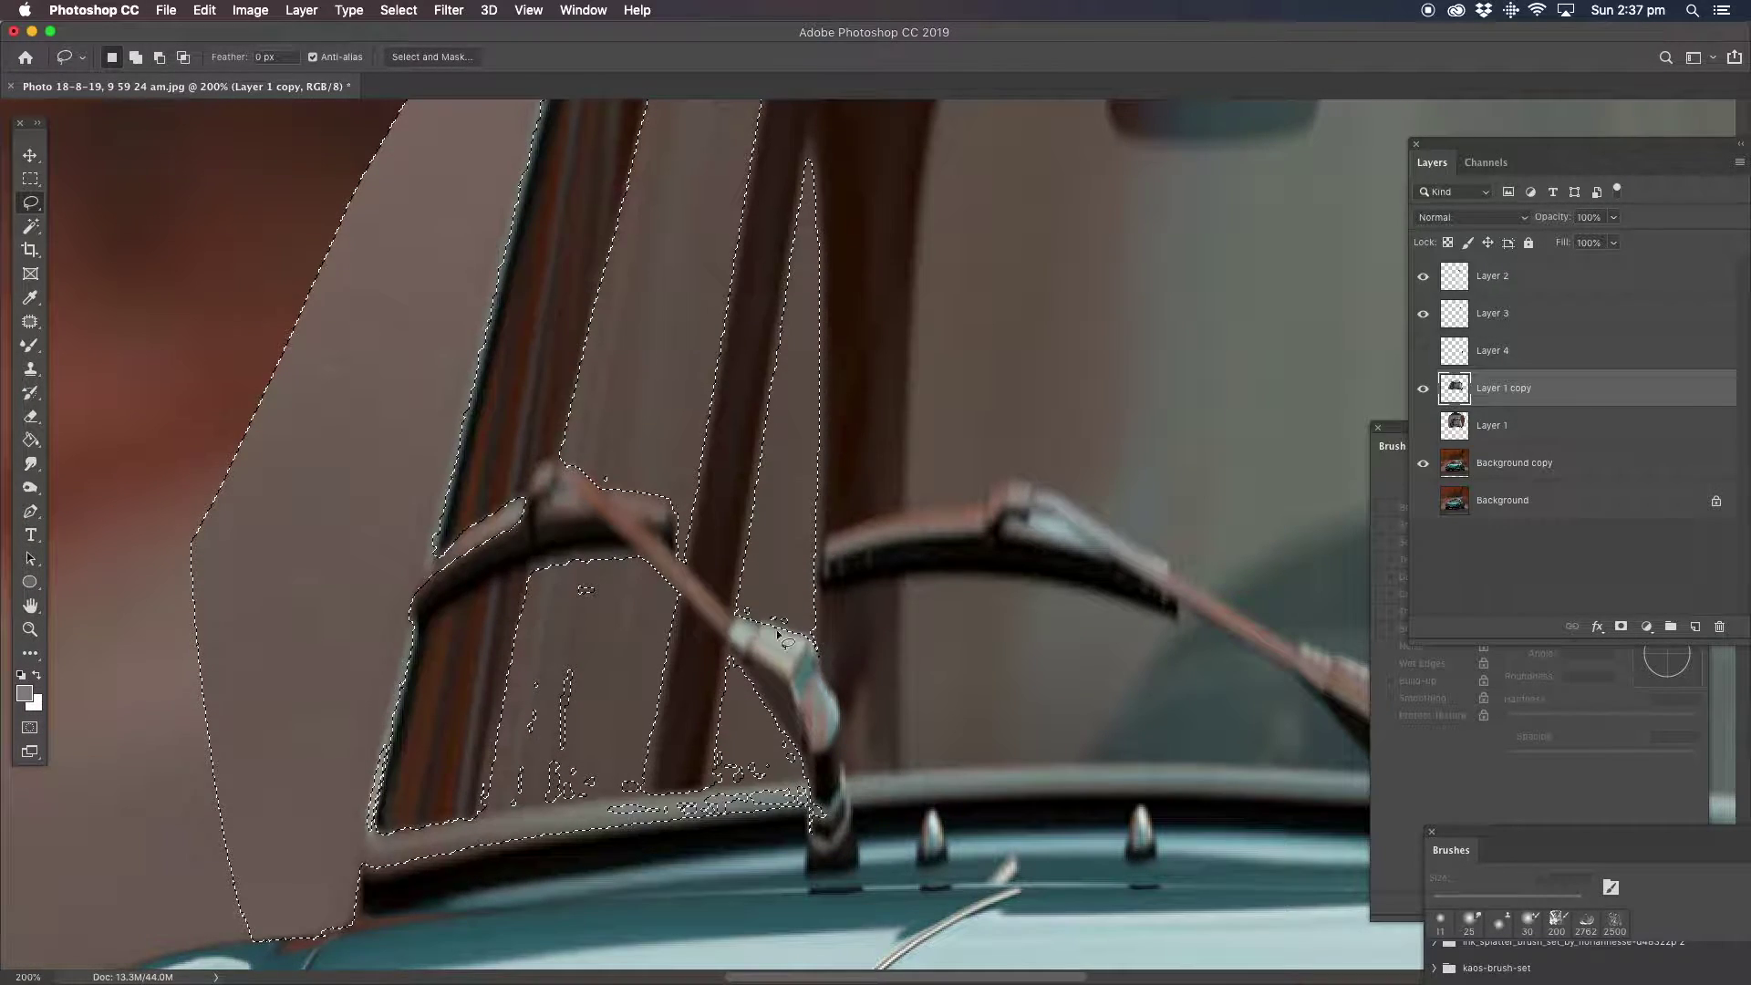
pyautogui.moveTo(532, 510); pyautogui.dragTo(539, 520)
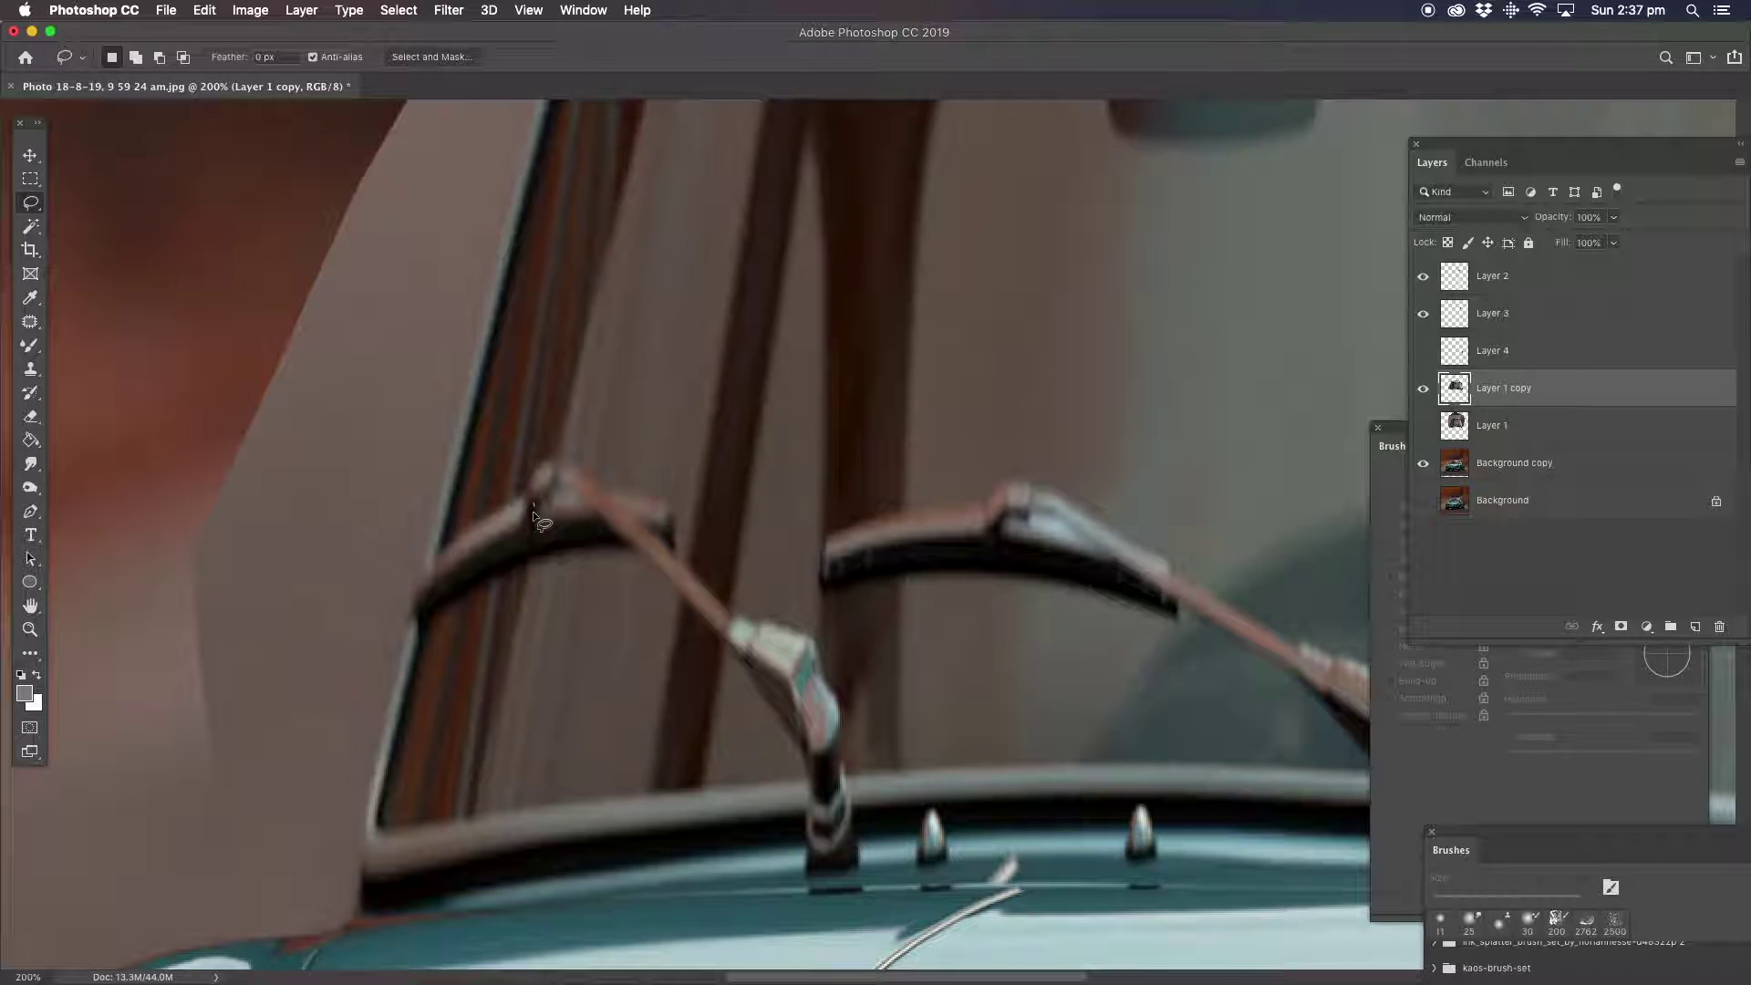
pyautogui.click(1004, 341)
pyautogui.hotkey('ctrl', 'z')
# Subtract the wiper arm from the pillar selection by tracing its edges, then zoom out.
pyautogui.moveTo(536, 527); pyautogui.dragTo(432, 595)
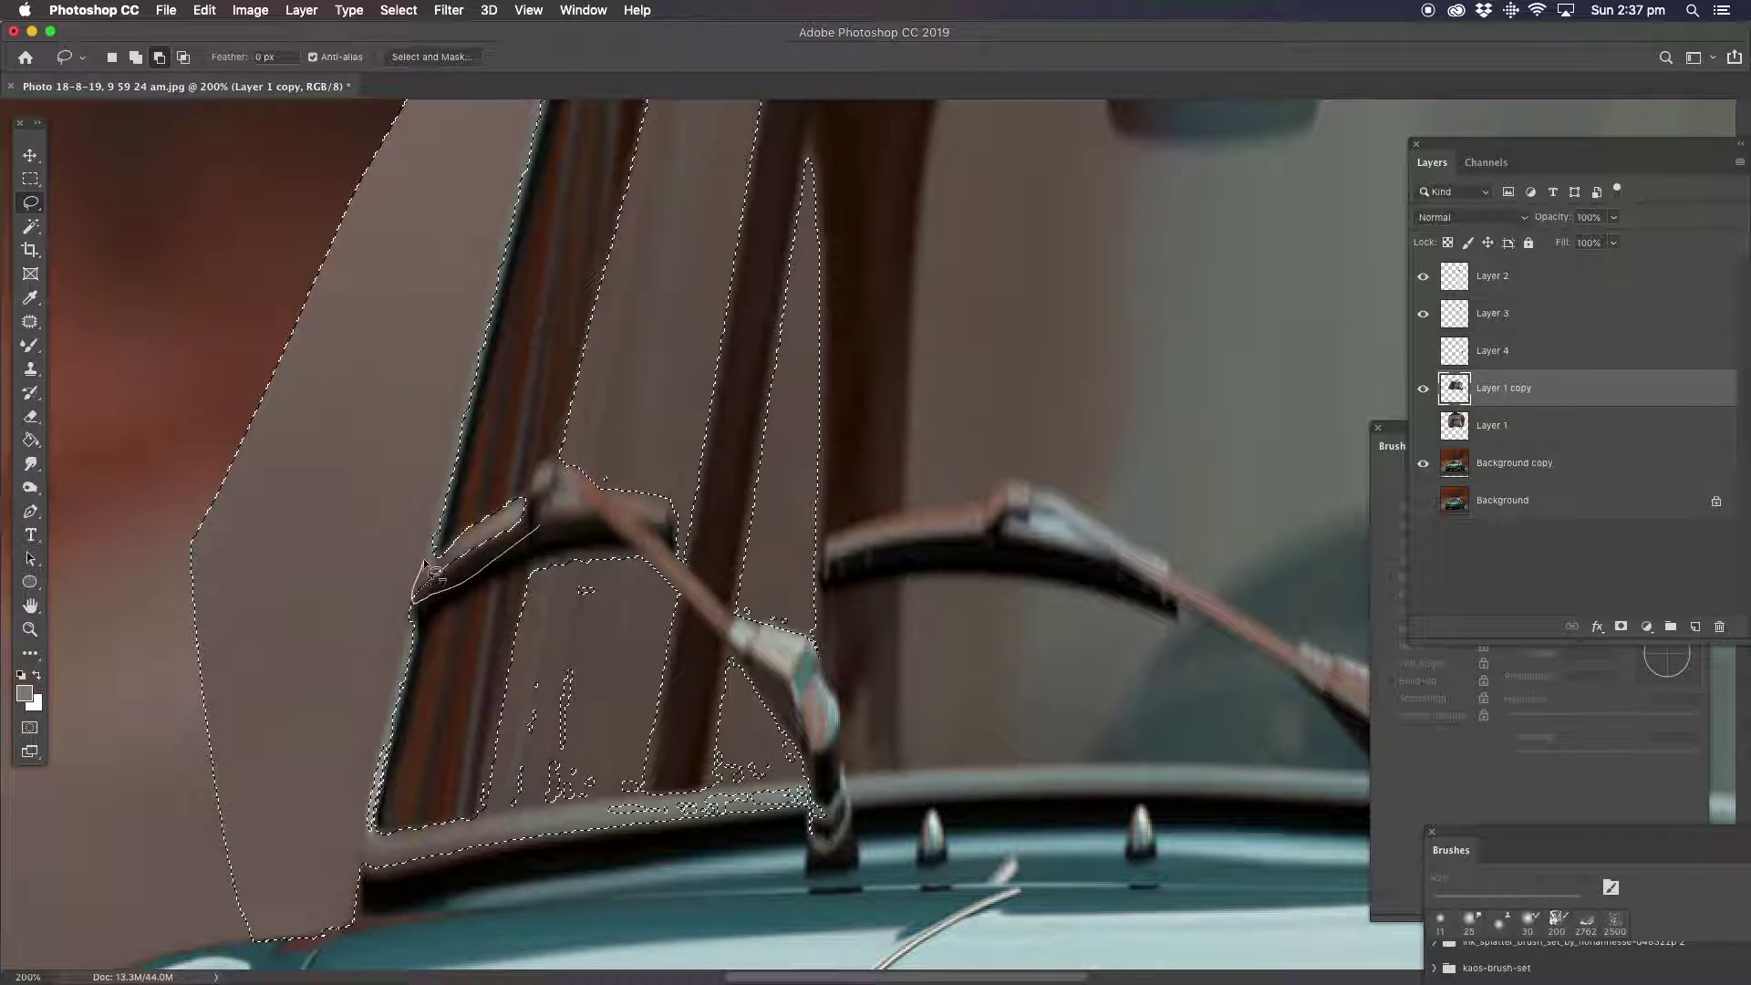
pyautogui.moveTo(434, 547); pyautogui.dragTo(546, 494)
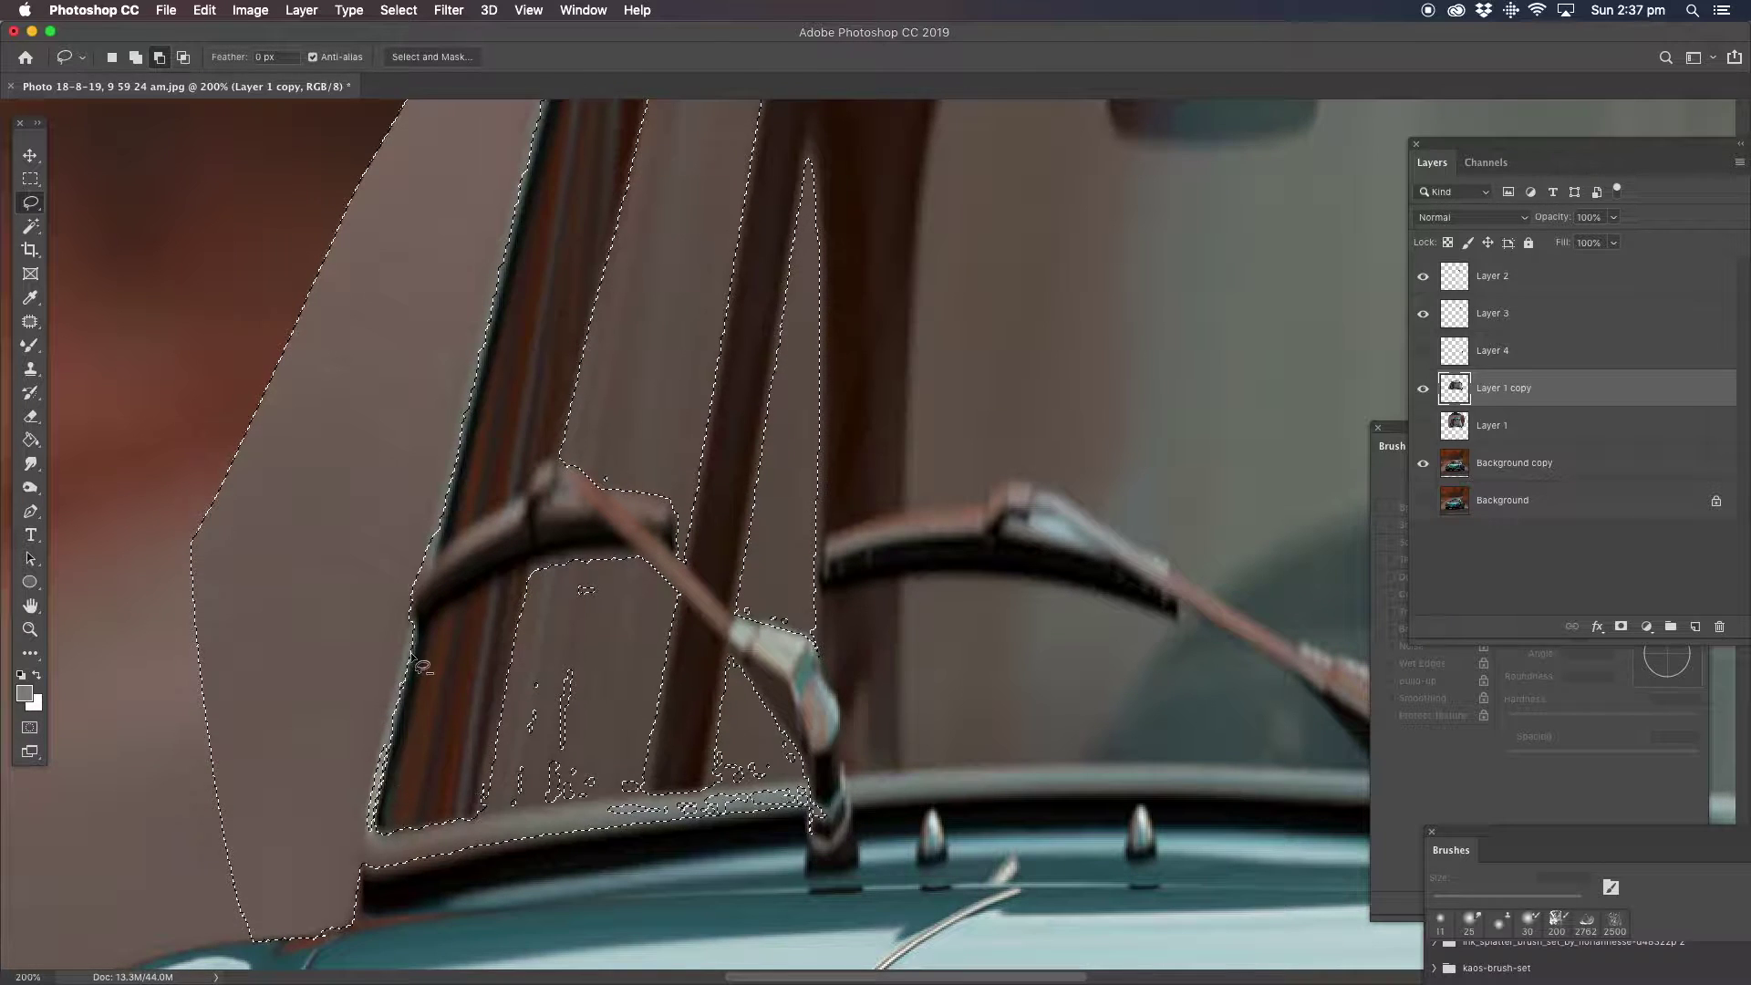
pyautogui.moveTo(418, 638); pyautogui.dragTo(395, 699)
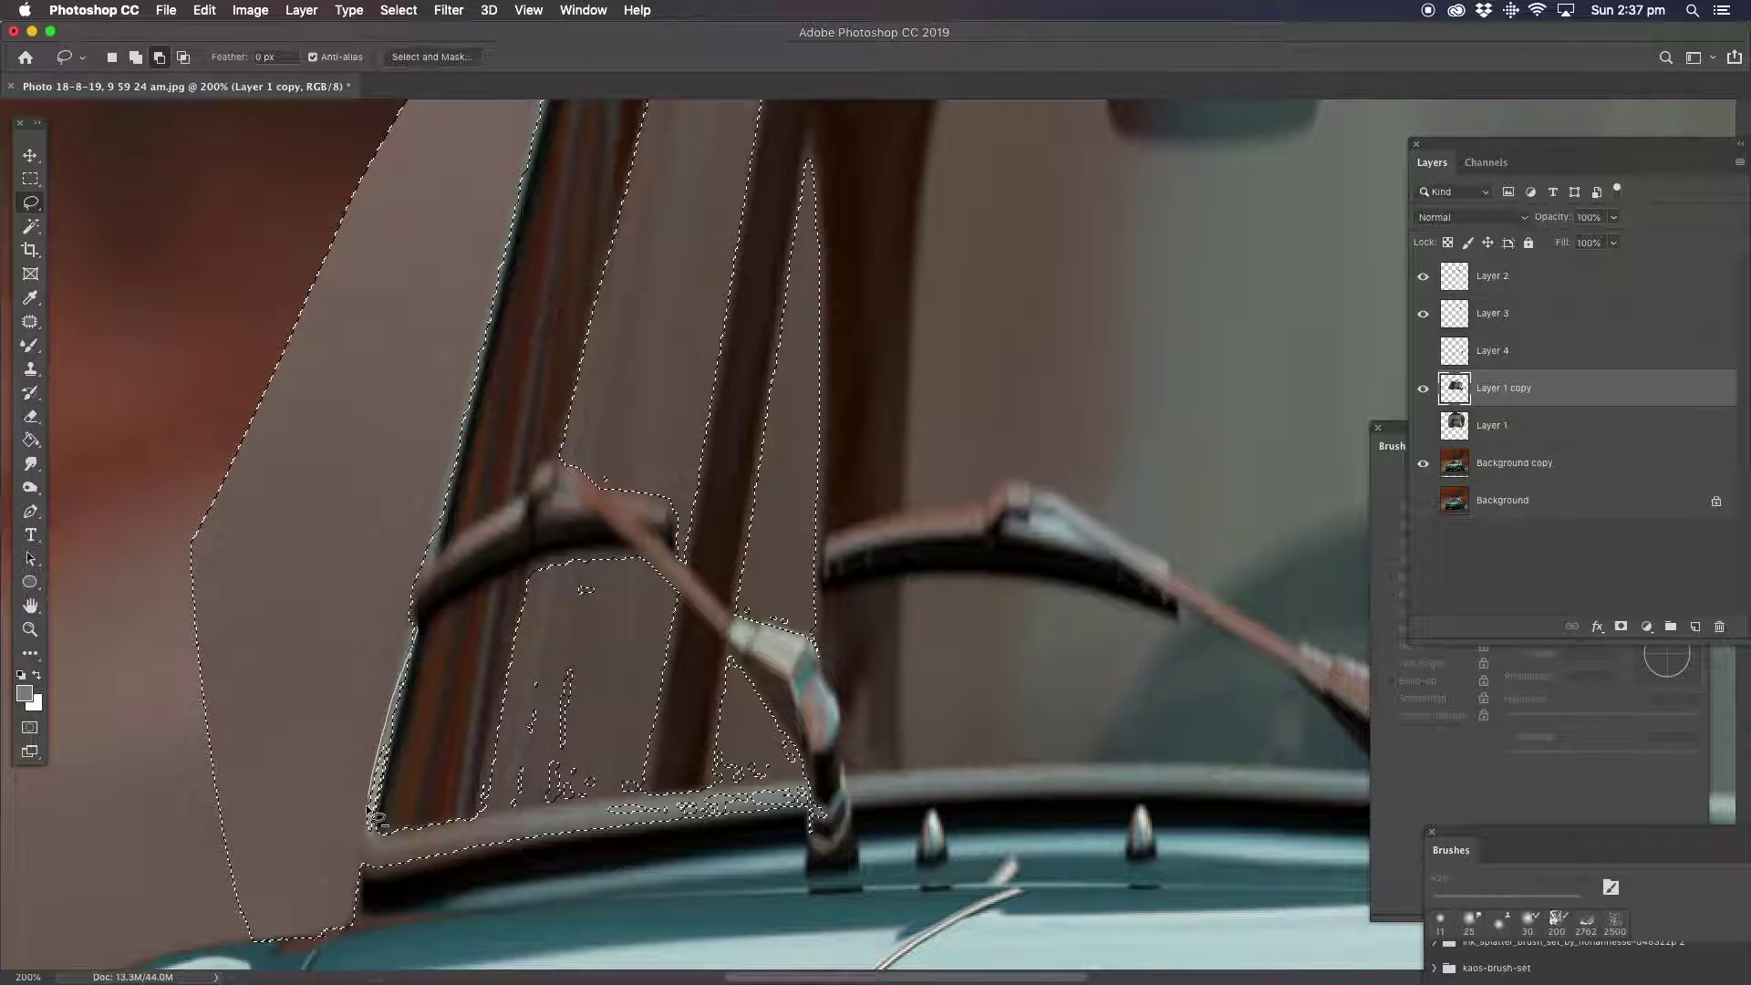
pyautogui.moveTo(364, 883)
pyautogui.mouseDown()
pyautogui.moveTo(844, 814)
pyautogui.moveTo(830, 773)
pyautogui.mouseUp()
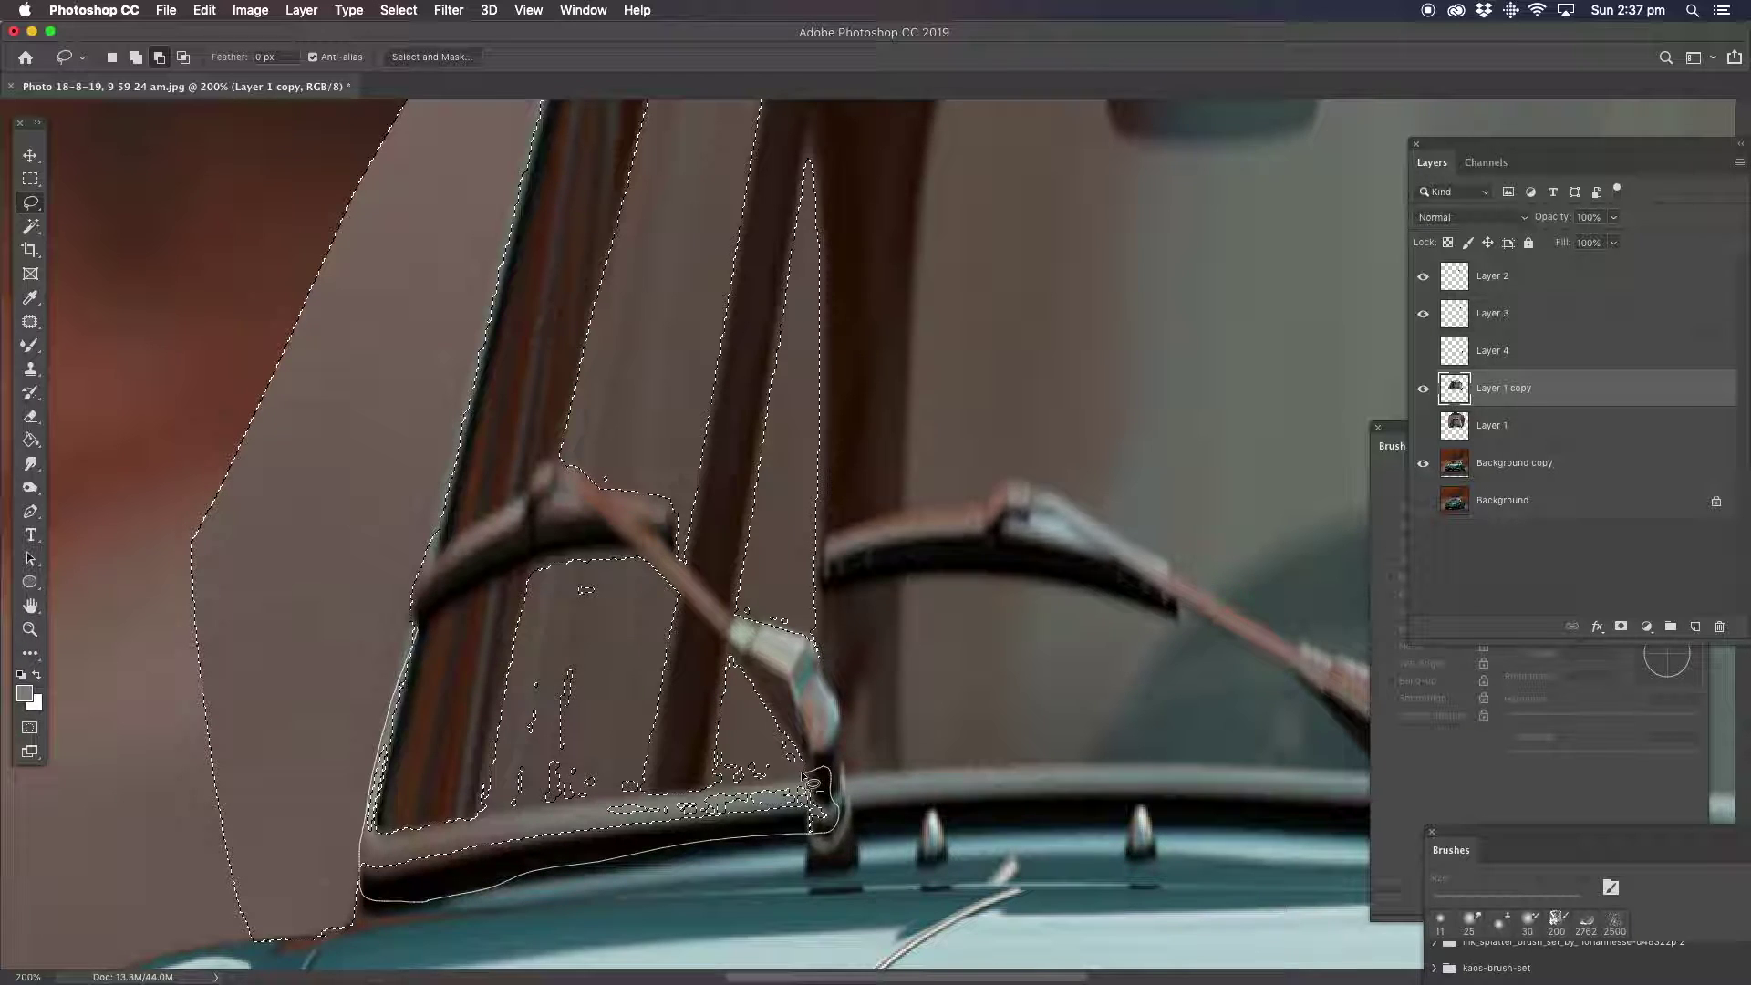
pyautogui.moveTo(548, 803)
pyautogui.mouseDown()
pyautogui.moveTo(411, 825)
pyautogui.moveTo(419, 592)
pyautogui.mouseUp()
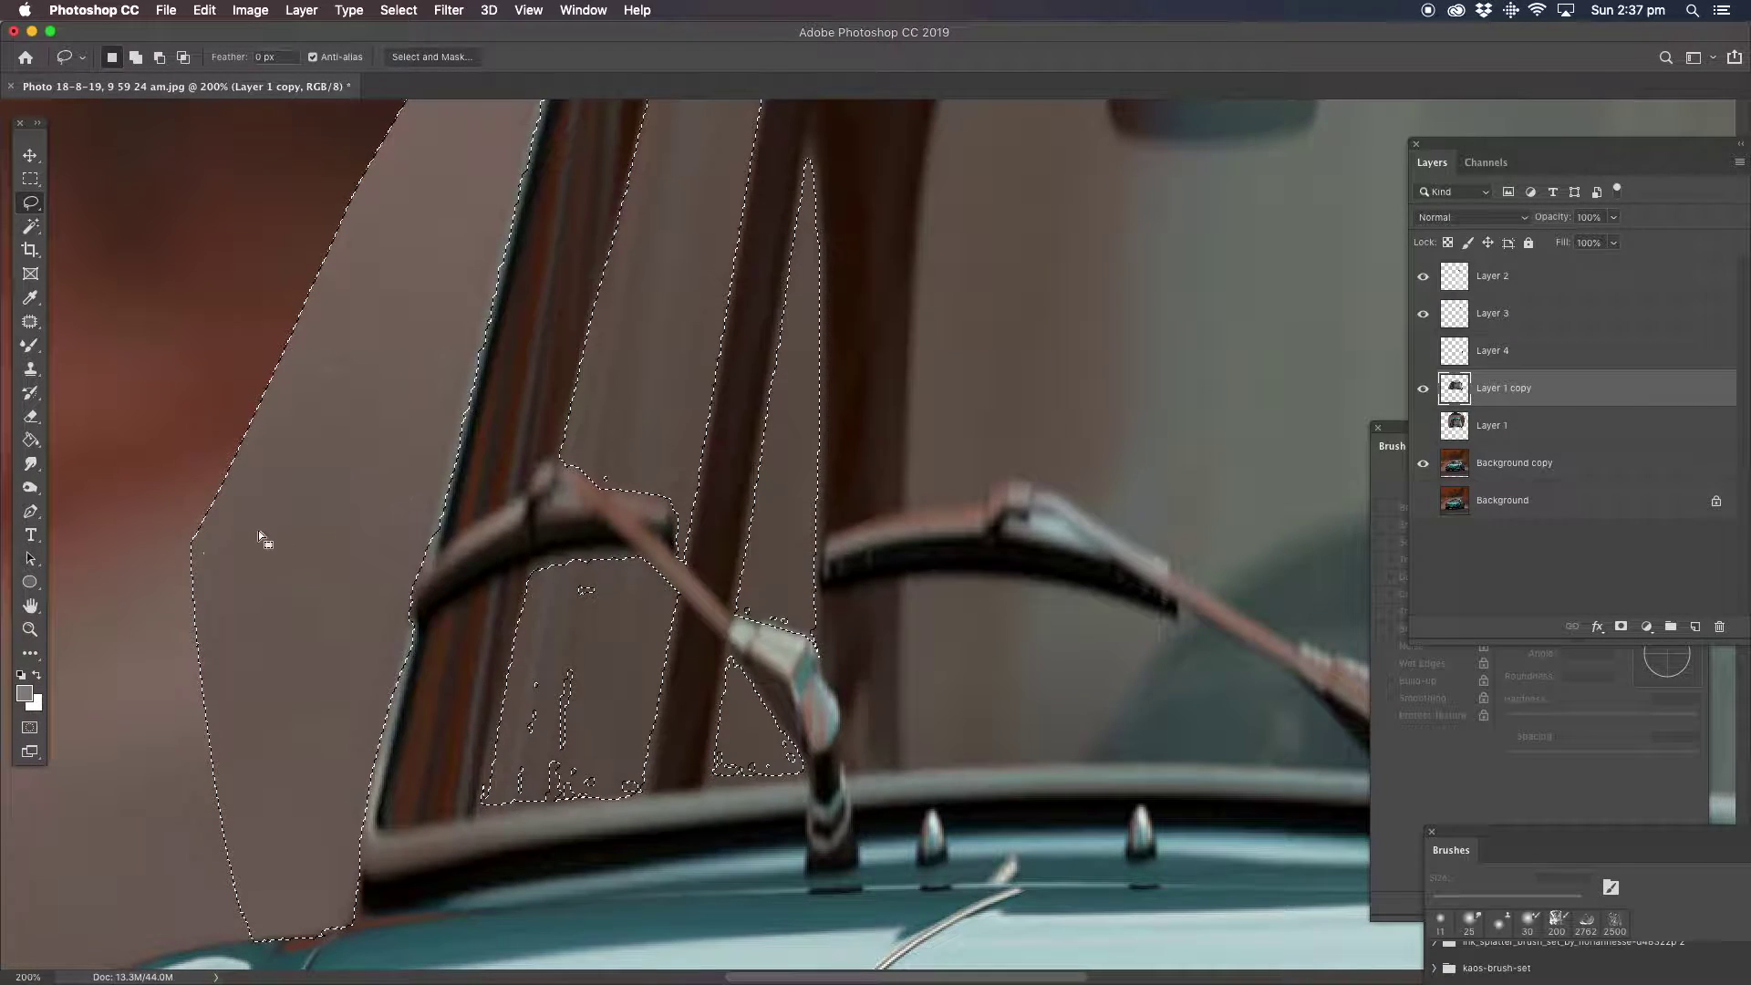
pyautogui.press('z')
pyautogui.keyDown('alt'); pyautogui.click(696, 469); pyautogui.keyUp('alt')
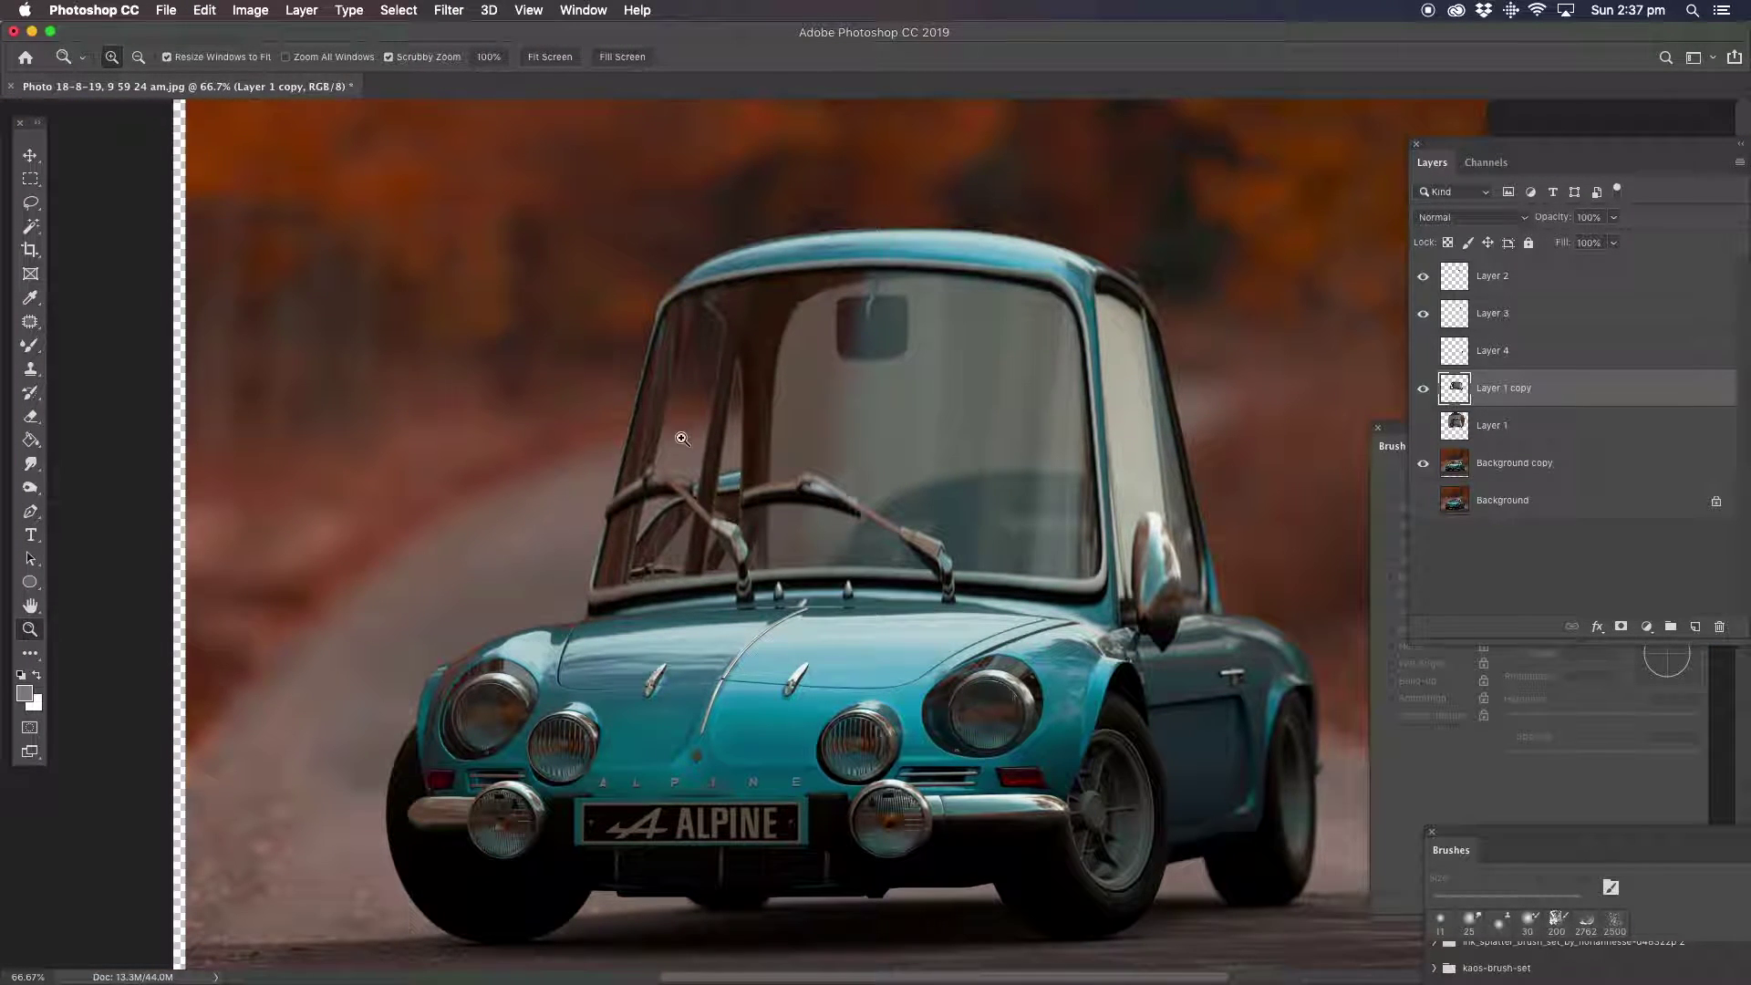
# Zoom into the right roof corner and lasso the dark trim fragment there.
pyautogui.click(1172, 281)
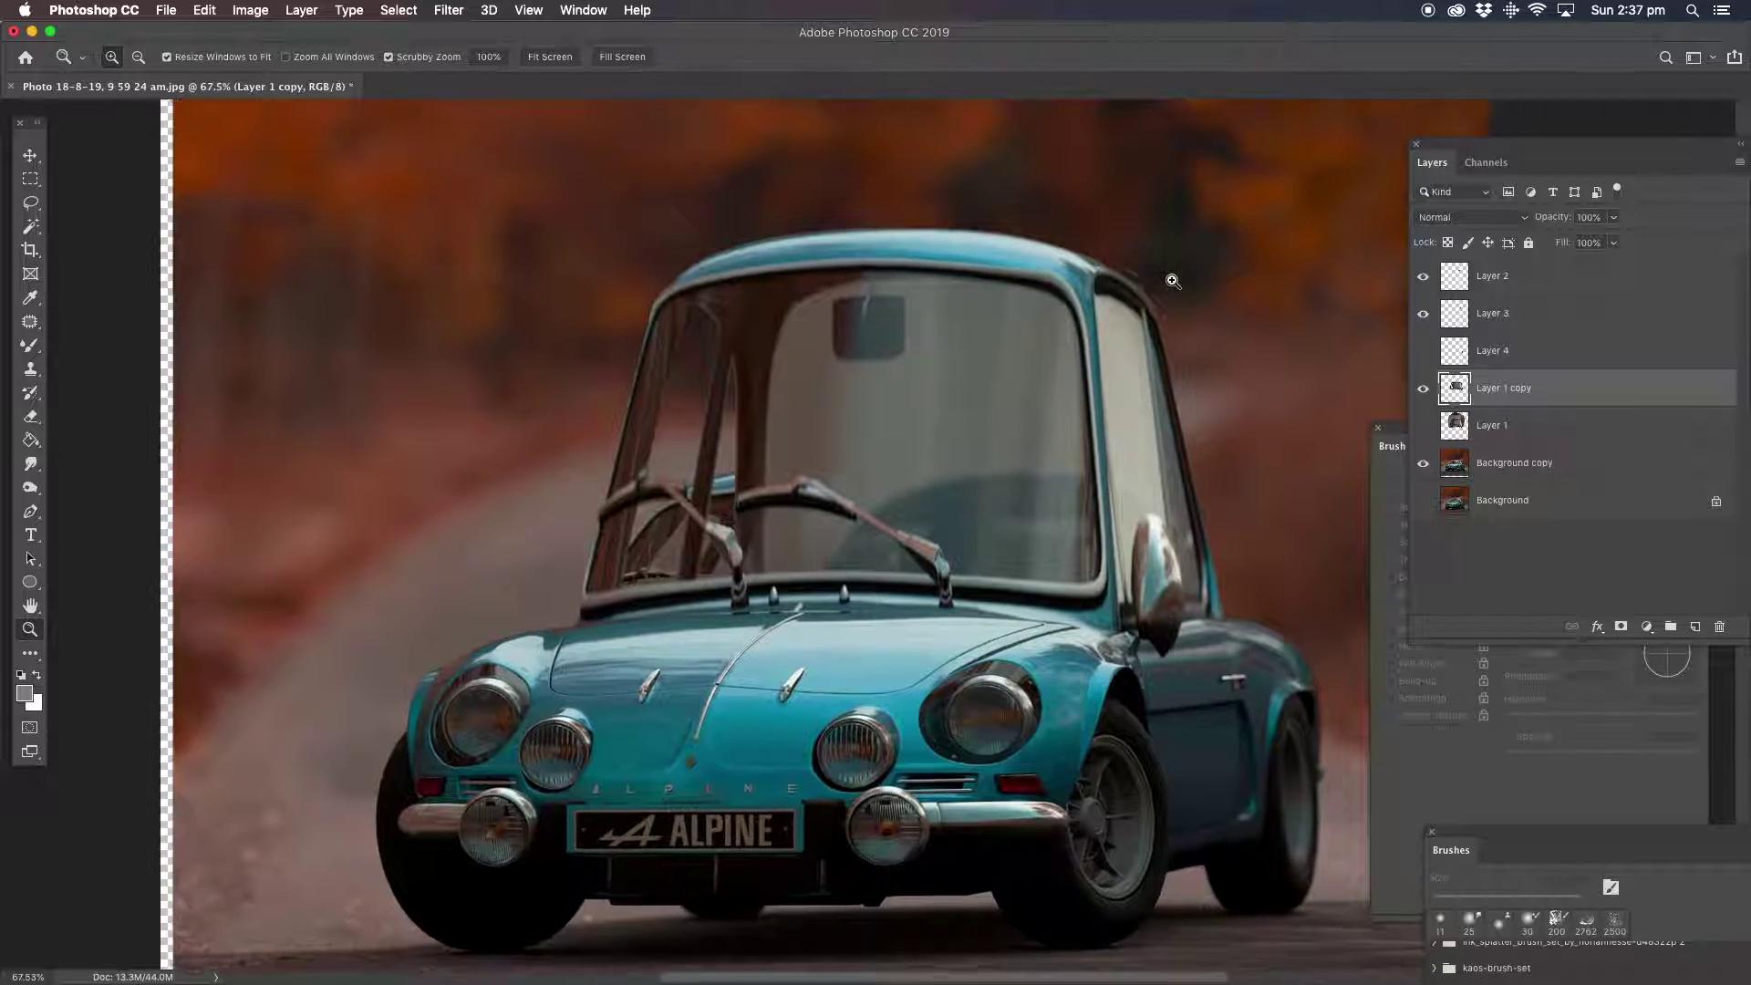
pyautogui.moveTo(1172, 281)
pyautogui.mouseDown()
pyautogui.moveTo(994, 424)
pyautogui.moveTo(994, 488)
pyautogui.mouseUp()
pyautogui.click(30, 202)
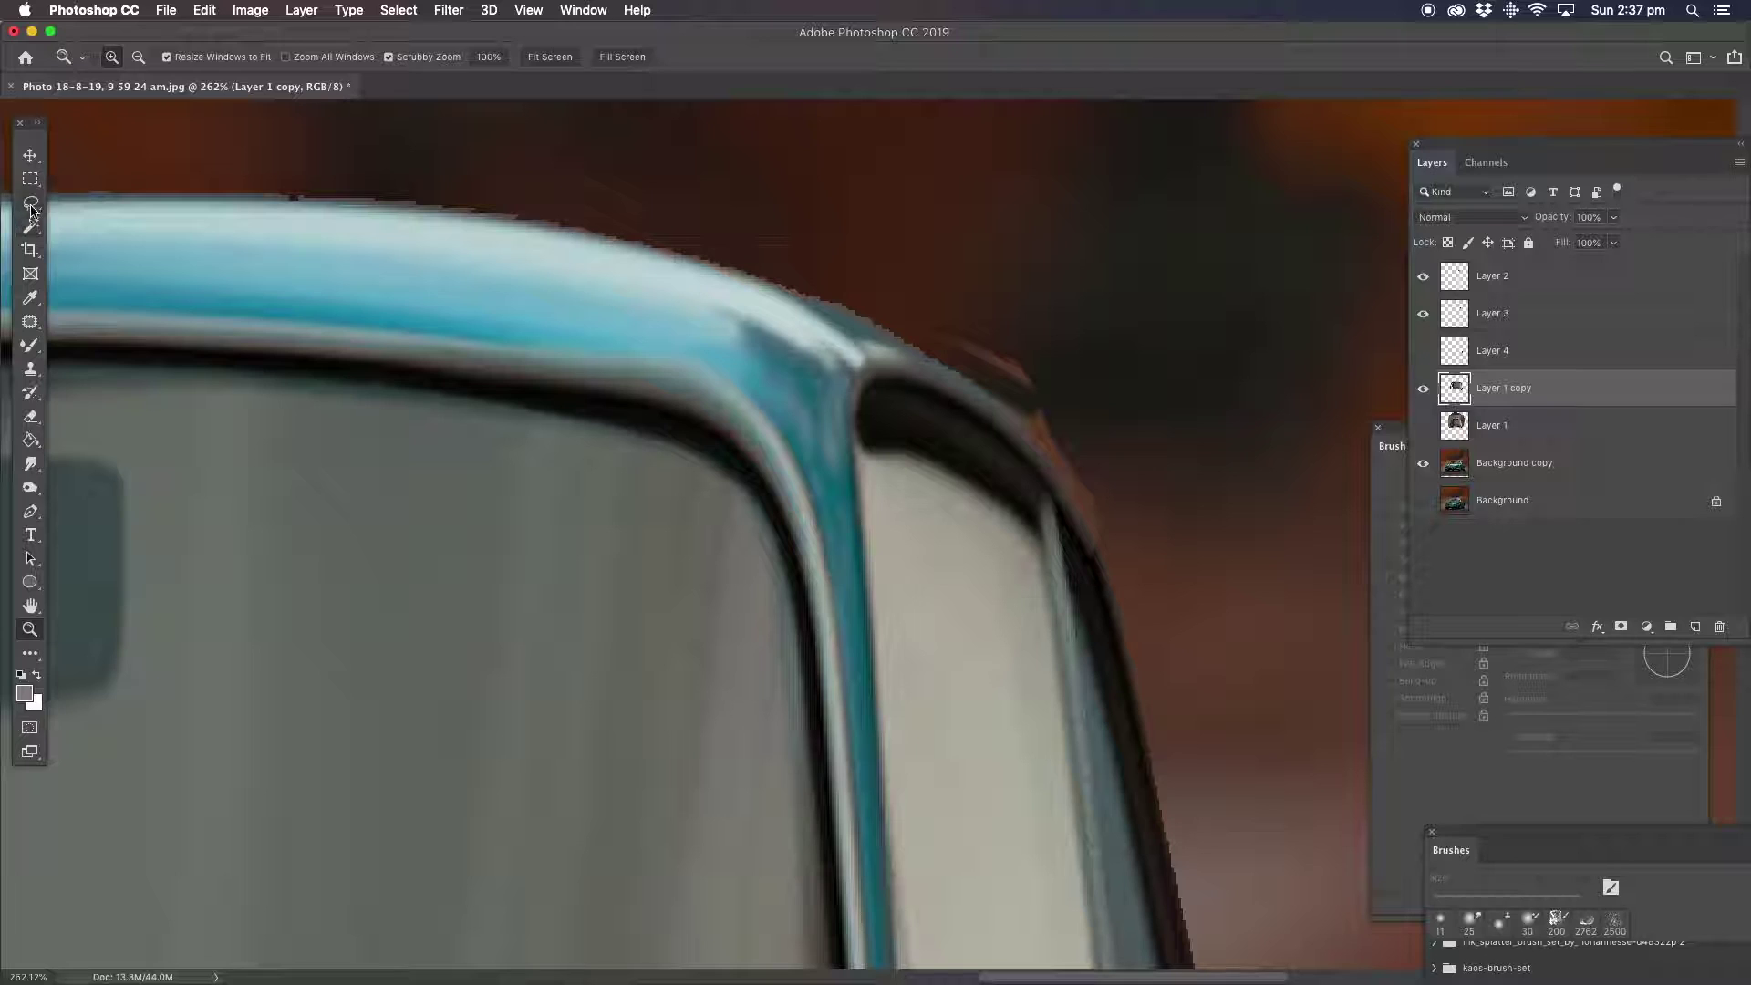
pyautogui.moveTo(1009, 408)
pyautogui.mouseDown()
pyautogui.moveTo(1142, 449)
pyautogui.moveTo(1128, 558)
pyautogui.mouseUp()
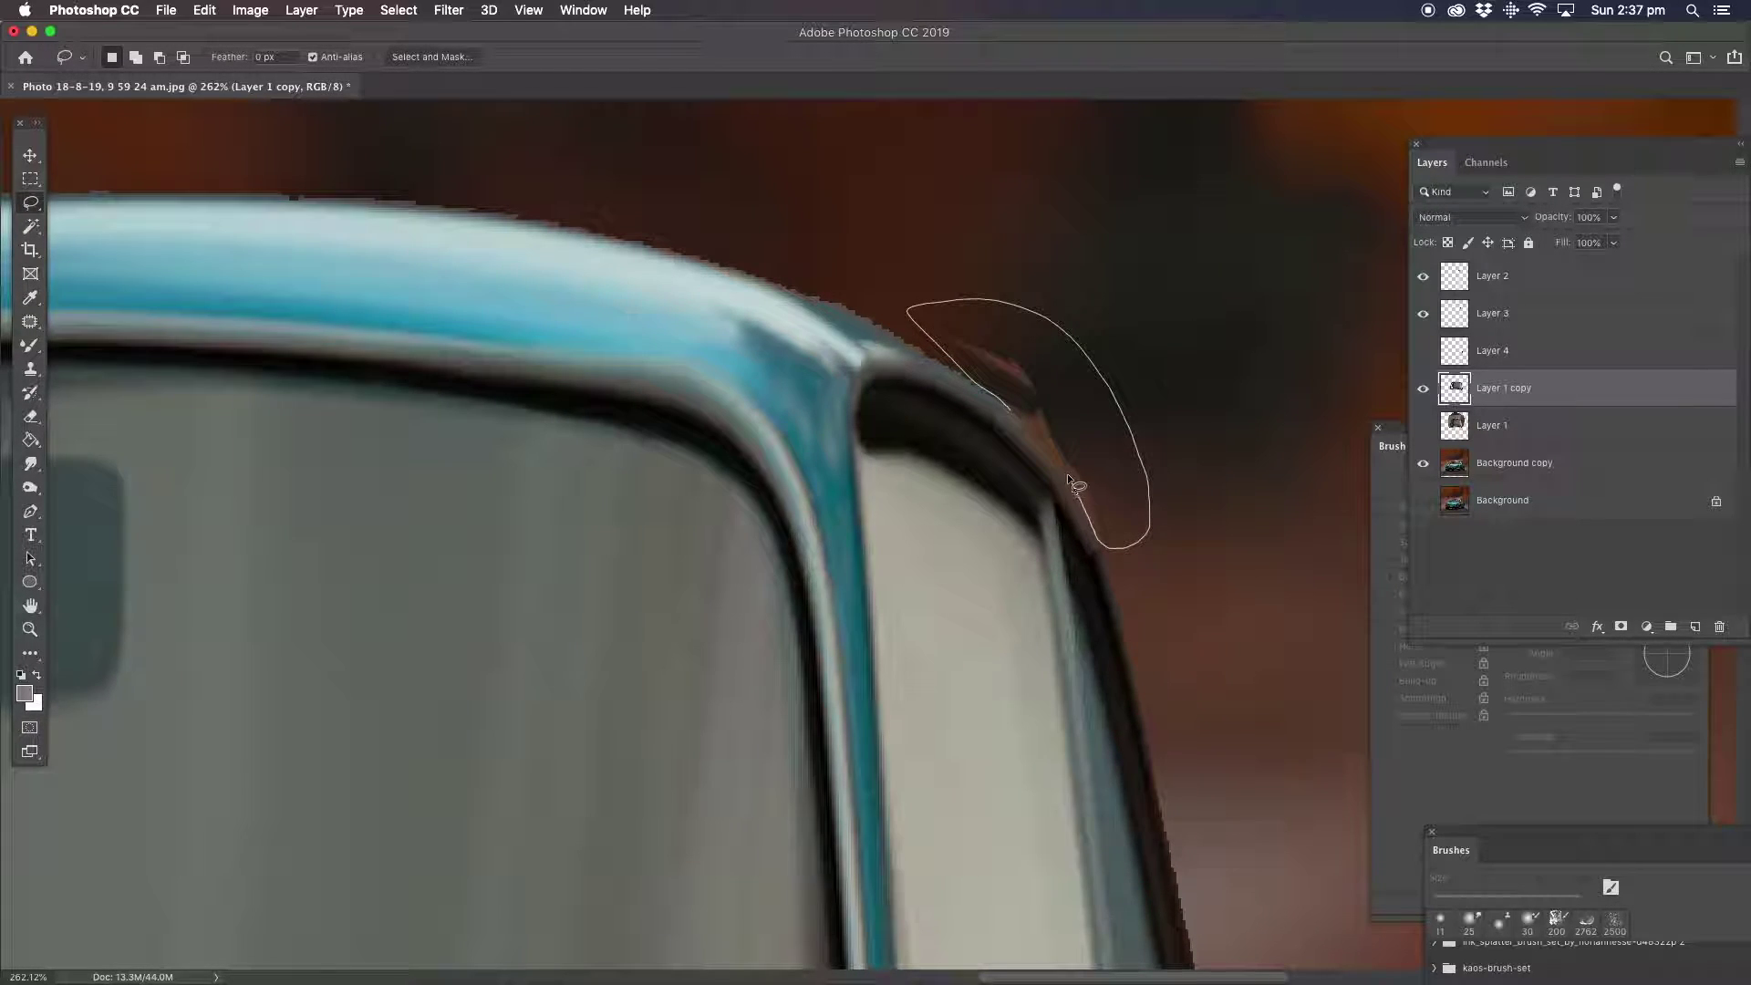
pyautogui.moveTo(1012, 412); pyautogui.dragTo(1004, 355)
pyautogui.click(375, 447)
pyautogui.hotkey('ctrl', 'z')
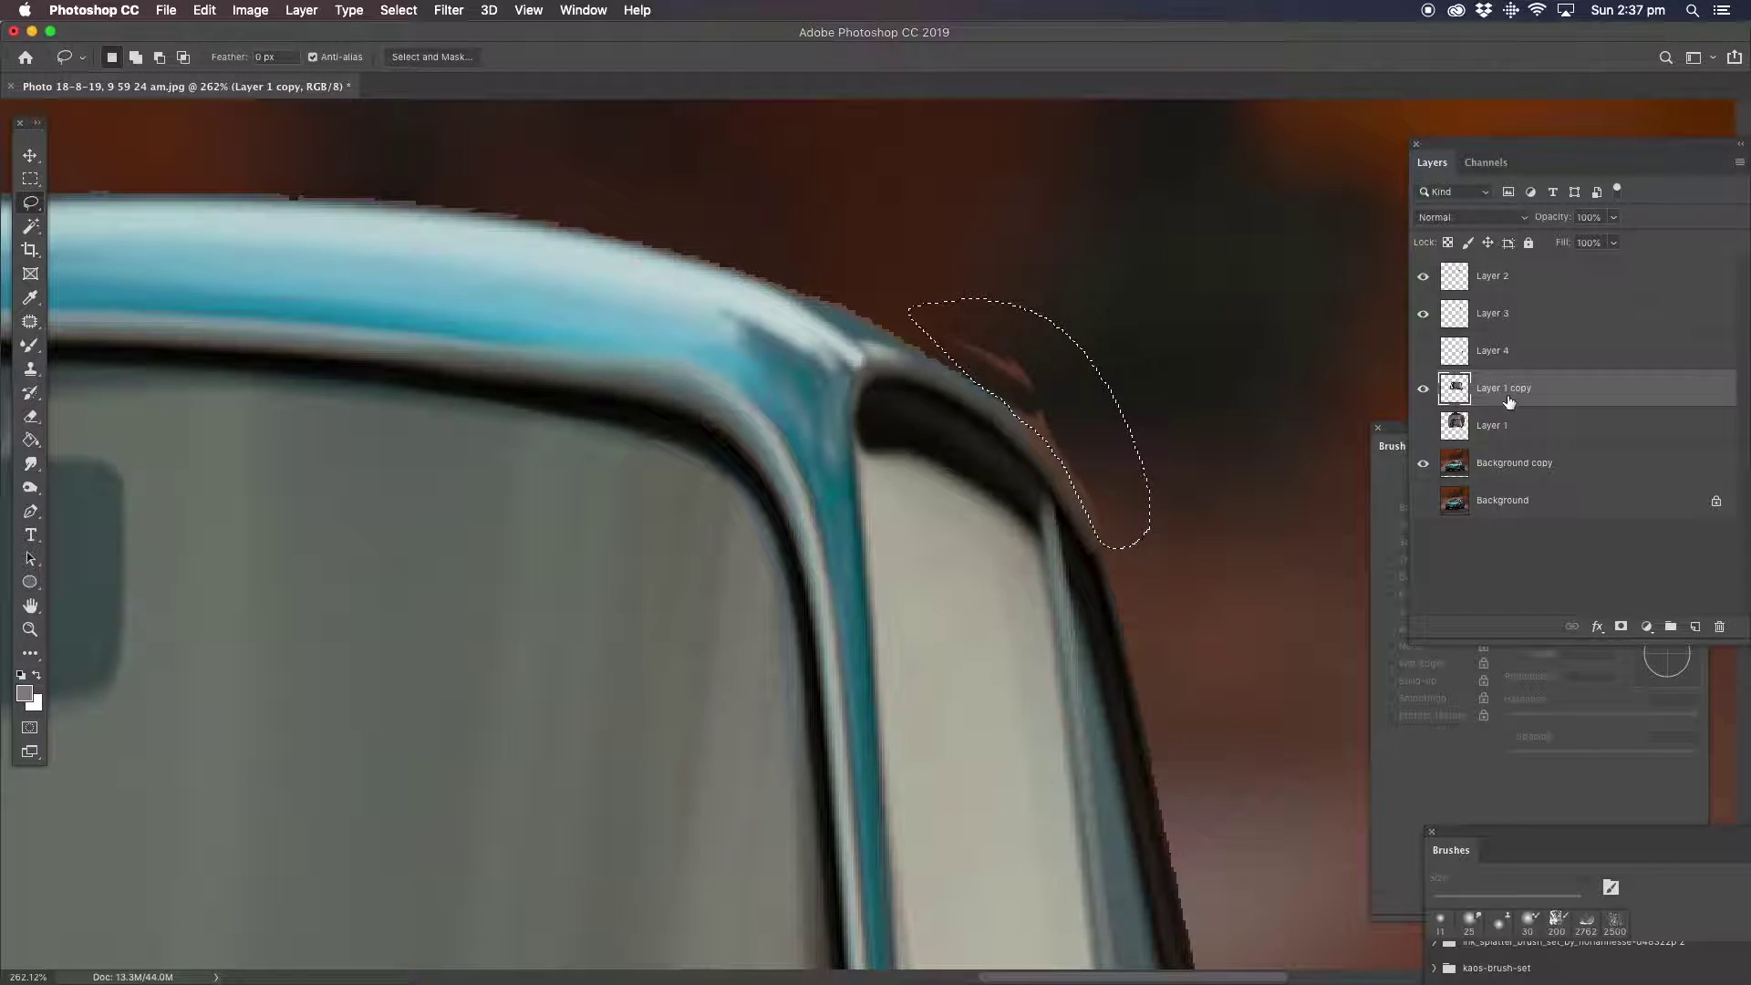
# Check Layer 1 copy's visibility, make Layer 3 active, and deselect.
pyautogui.click(1478, 462)
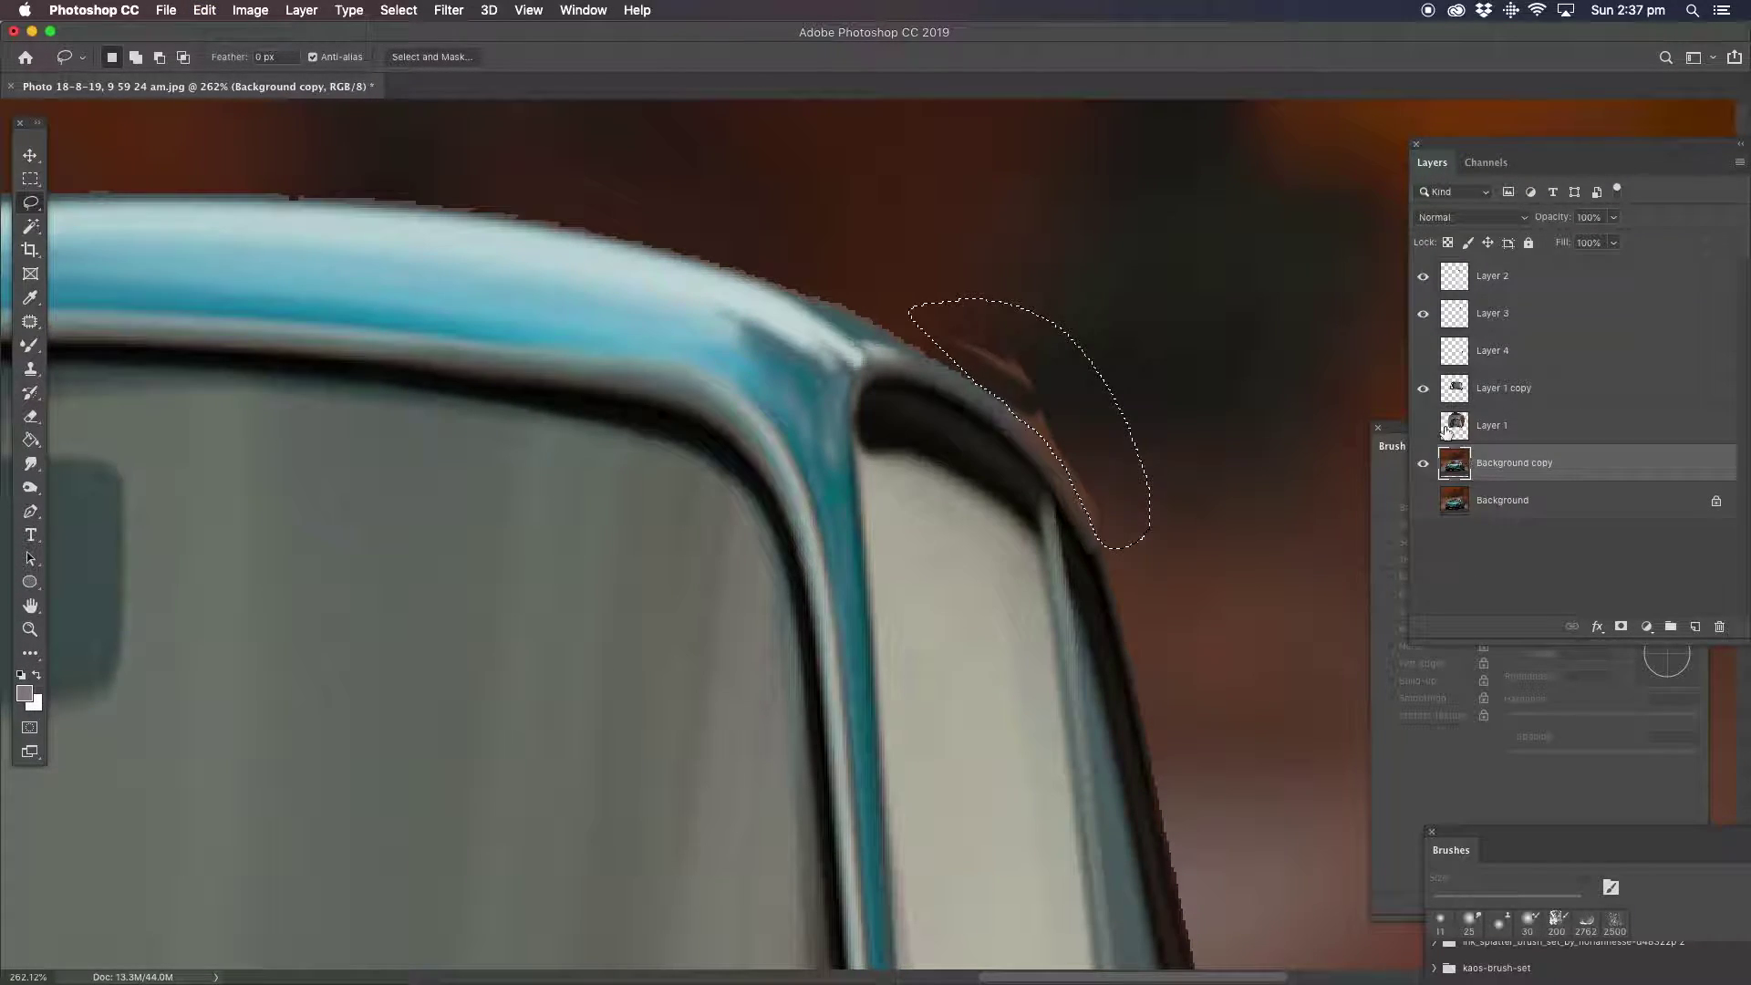
pyautogui.click(1423, 389)
pyautogui.click(1423, 314)
pyautogui.click(1492, 314)
pyautogui.hotkey('ctrl', 'd')
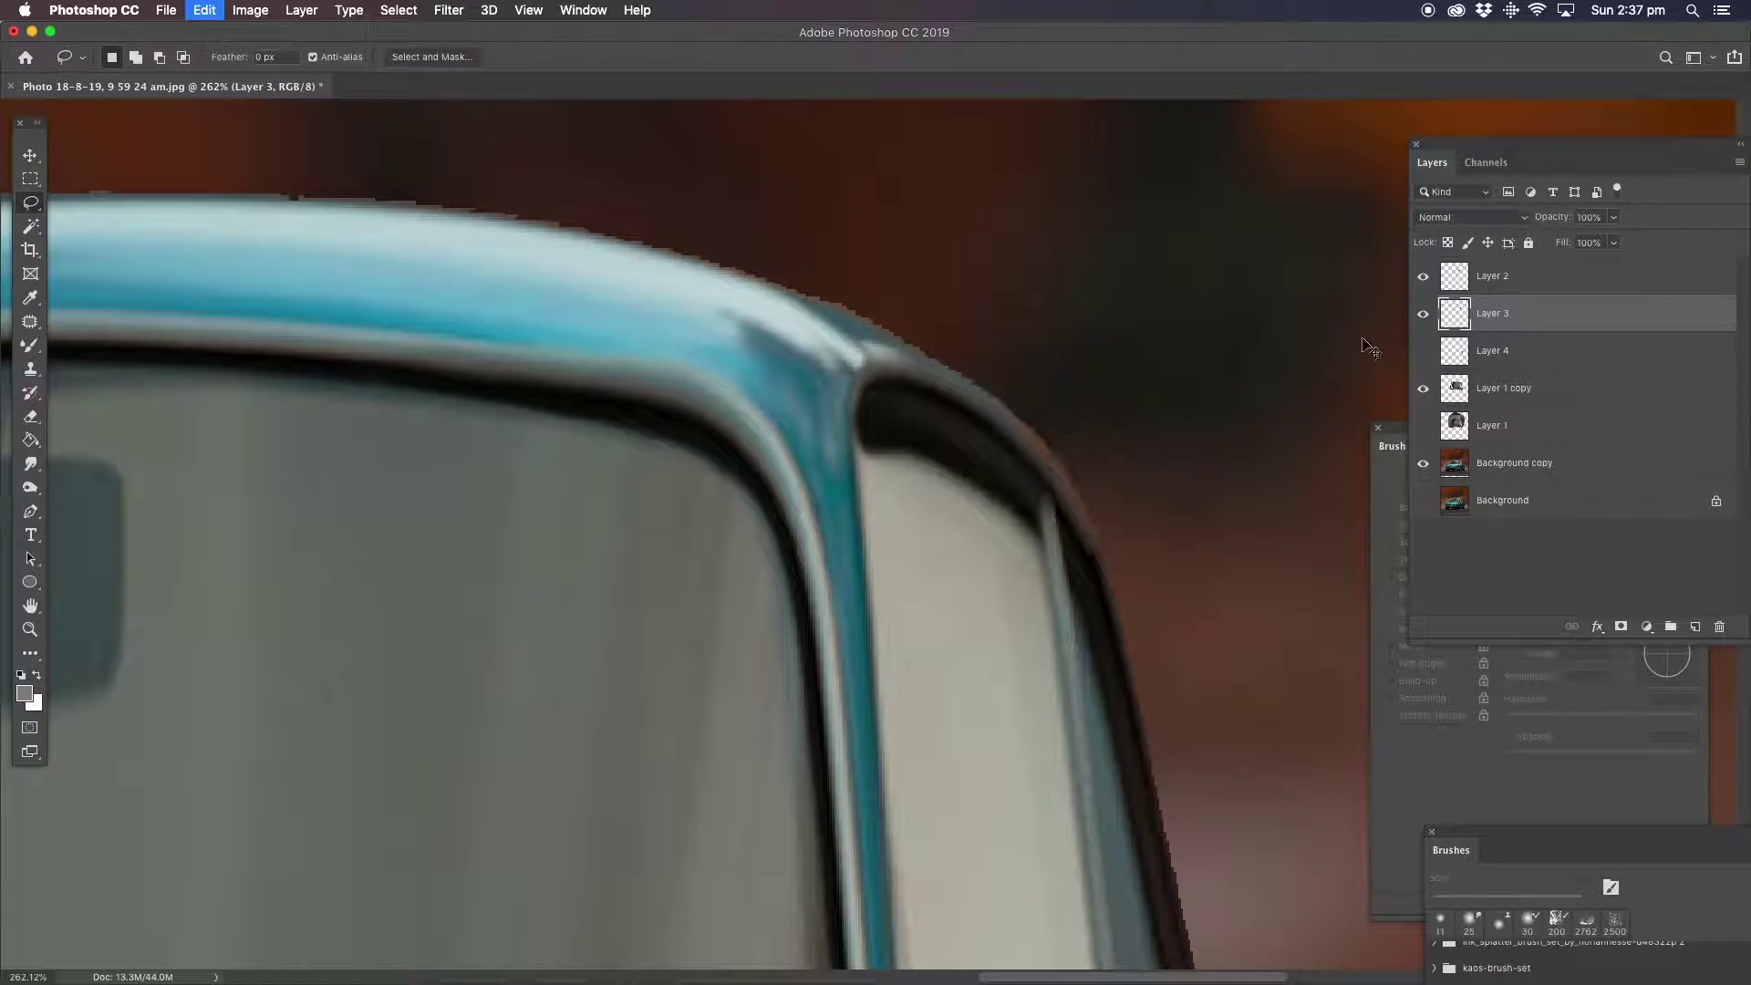
pyautogui.click(30, 630)
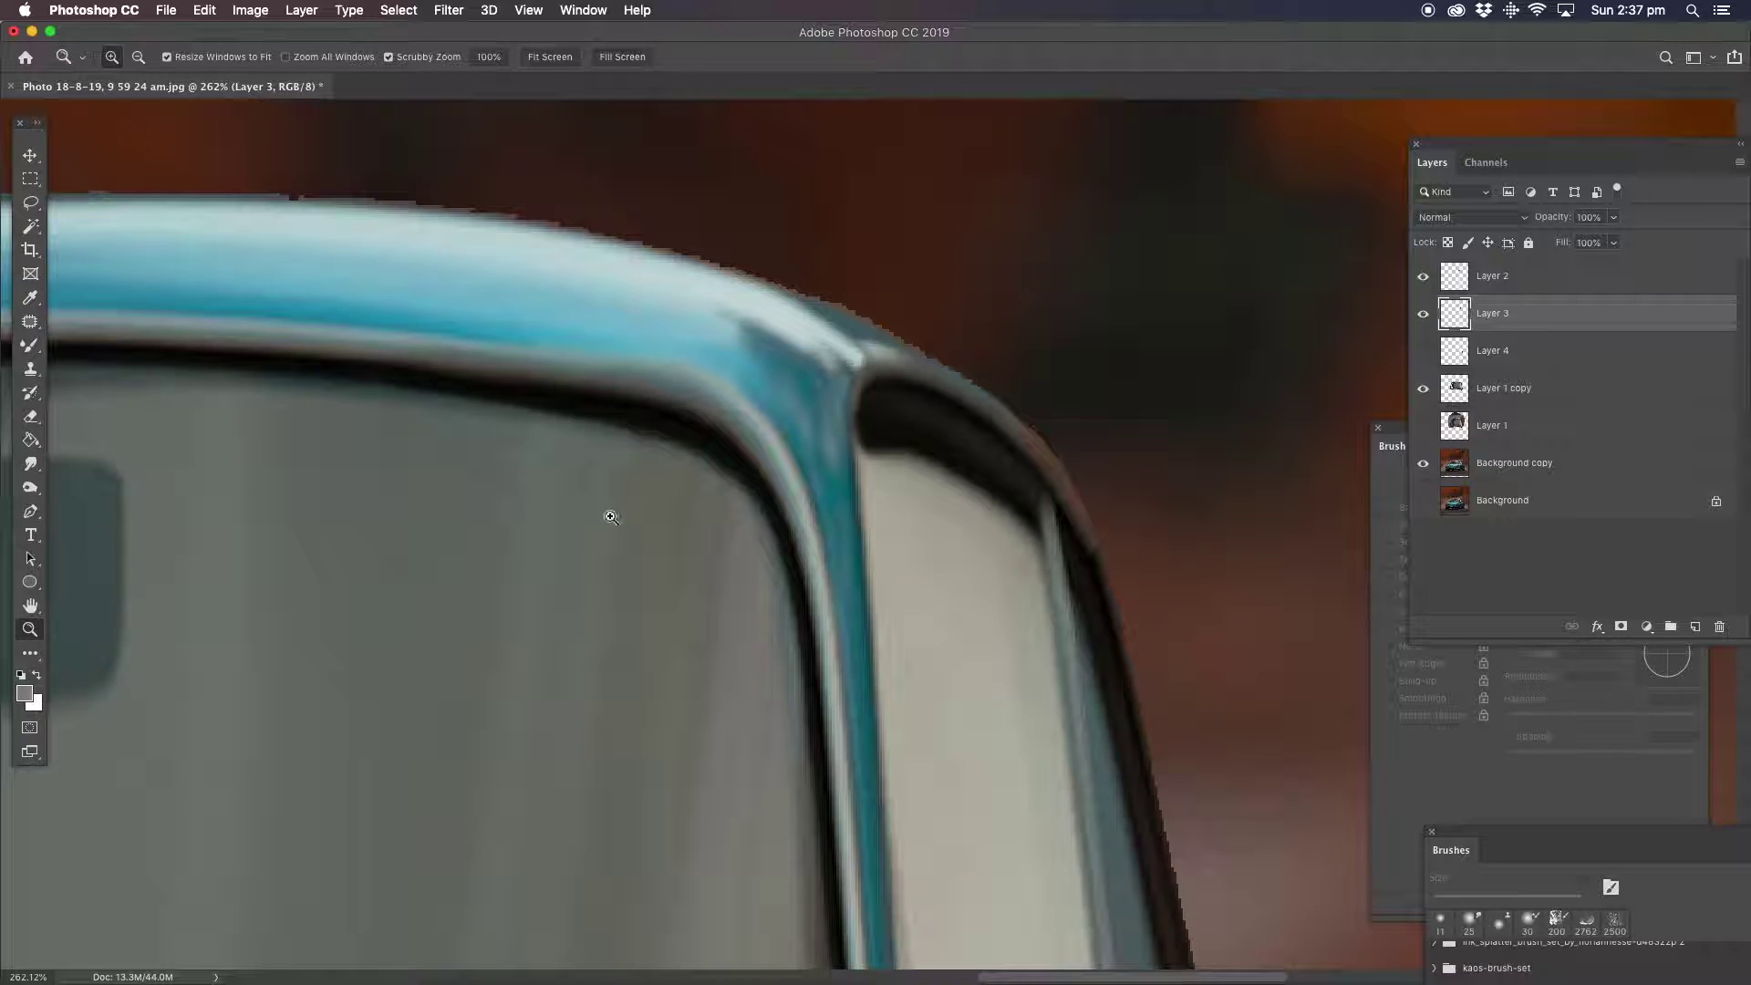
# Zoom to 200% on the left windscreen pillar with Layer 1 copy active.
pyautogui.keyDown('alt'); pyautogui.click(611, 517); pyautogui.keyUp('alt')
pyautogui.keyDown('alt'); pyautogui.click(583, 629); pyautogui.keyUp('alt')
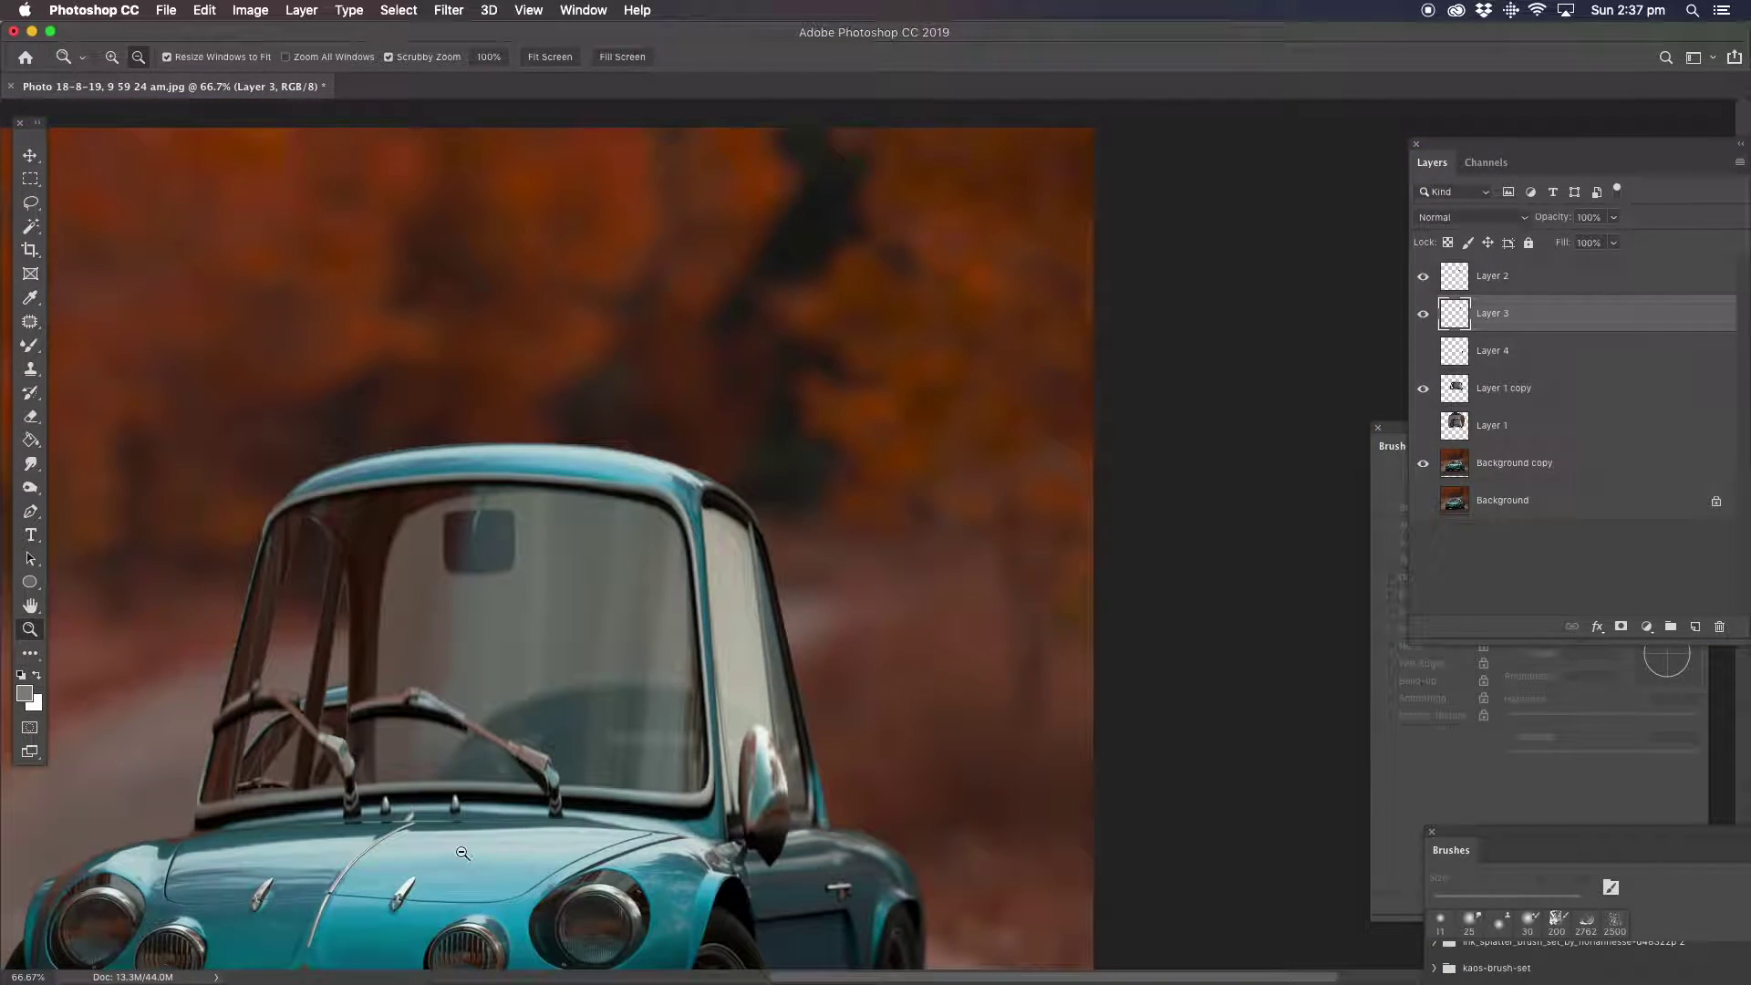
pyautogui.keyDown('alt'); pyautogui.click(462, 852); pyautogui.keyUp('alt')
pyautogui.moveTo(679, 441); pyautogui.dragTo(779, 458)
pyautogui.press('alt')
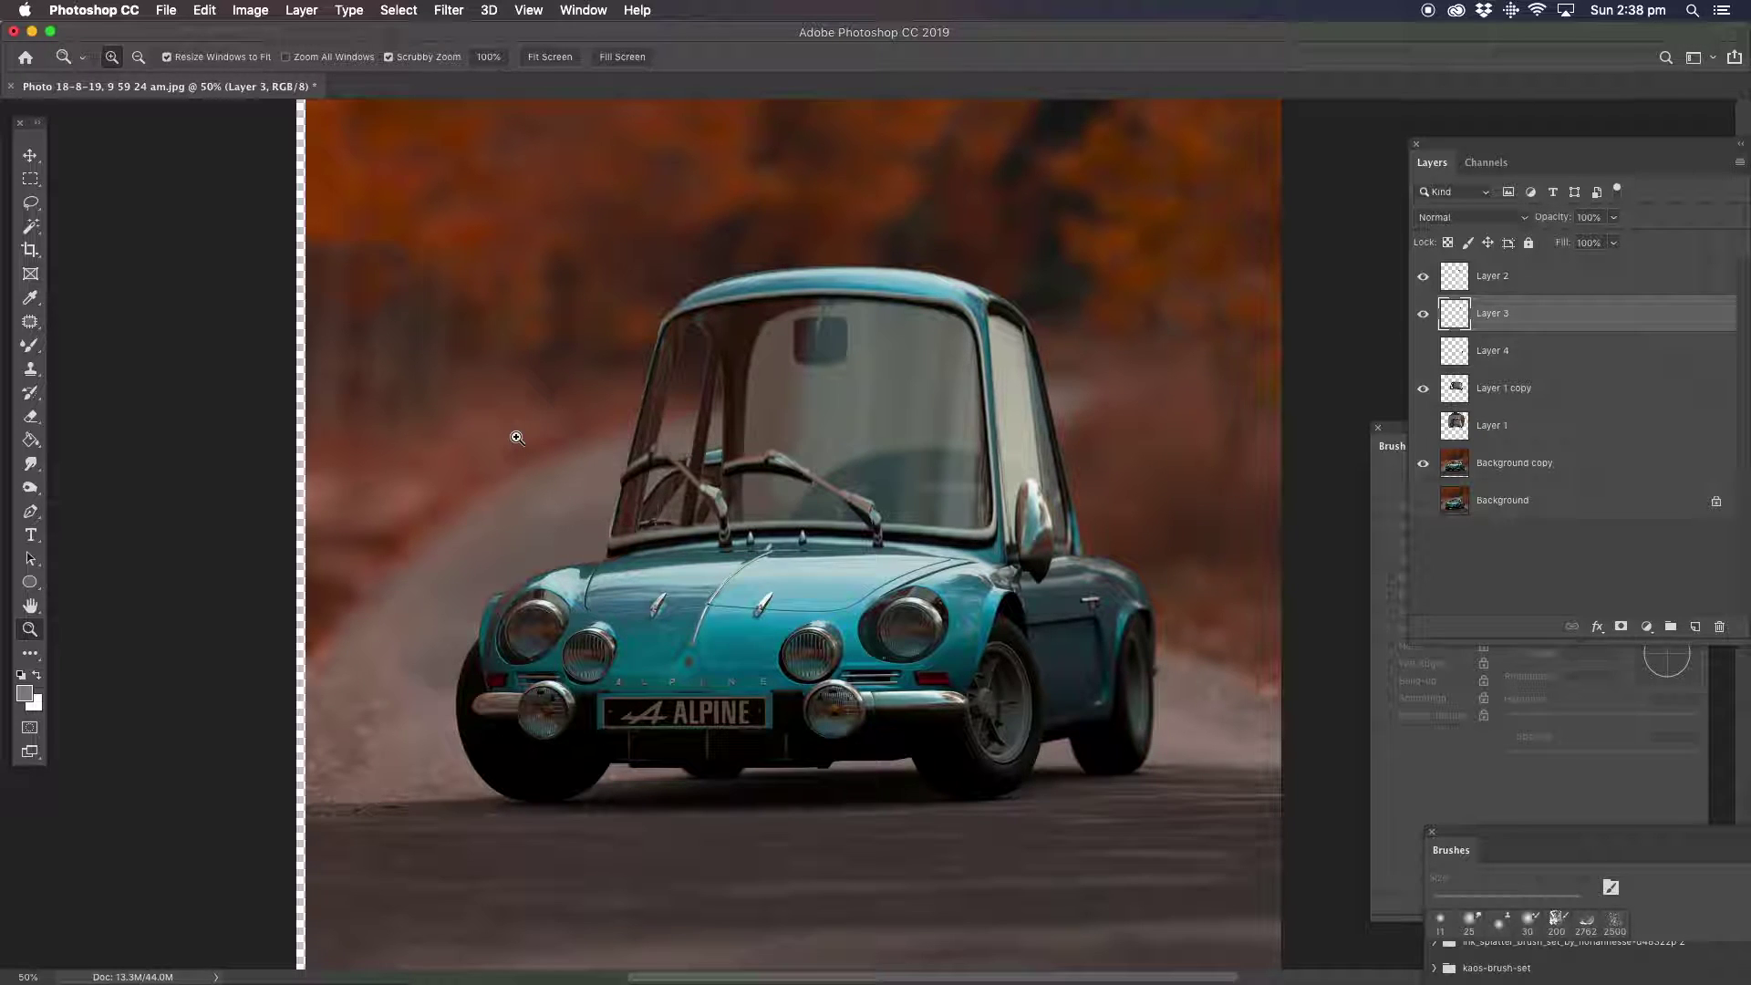
pyautogui.moveTo(674, 315); pyautogui.dragTo(721, 358)
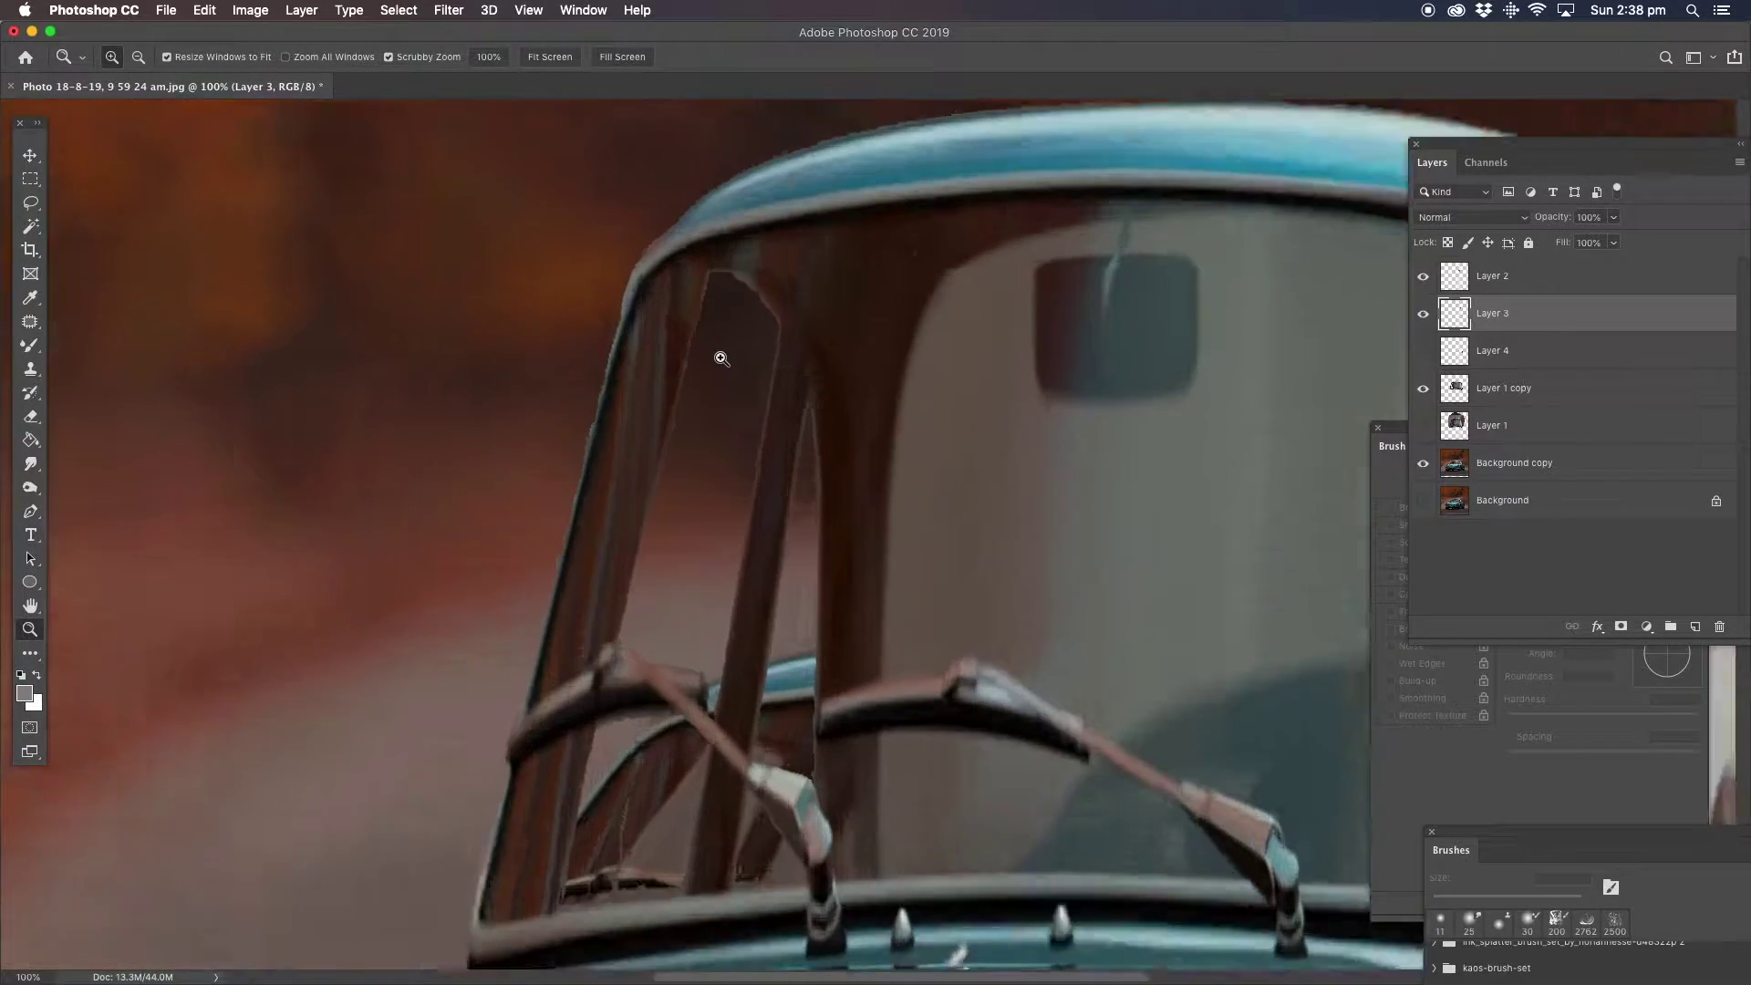
pyautogui.click(721, 359)
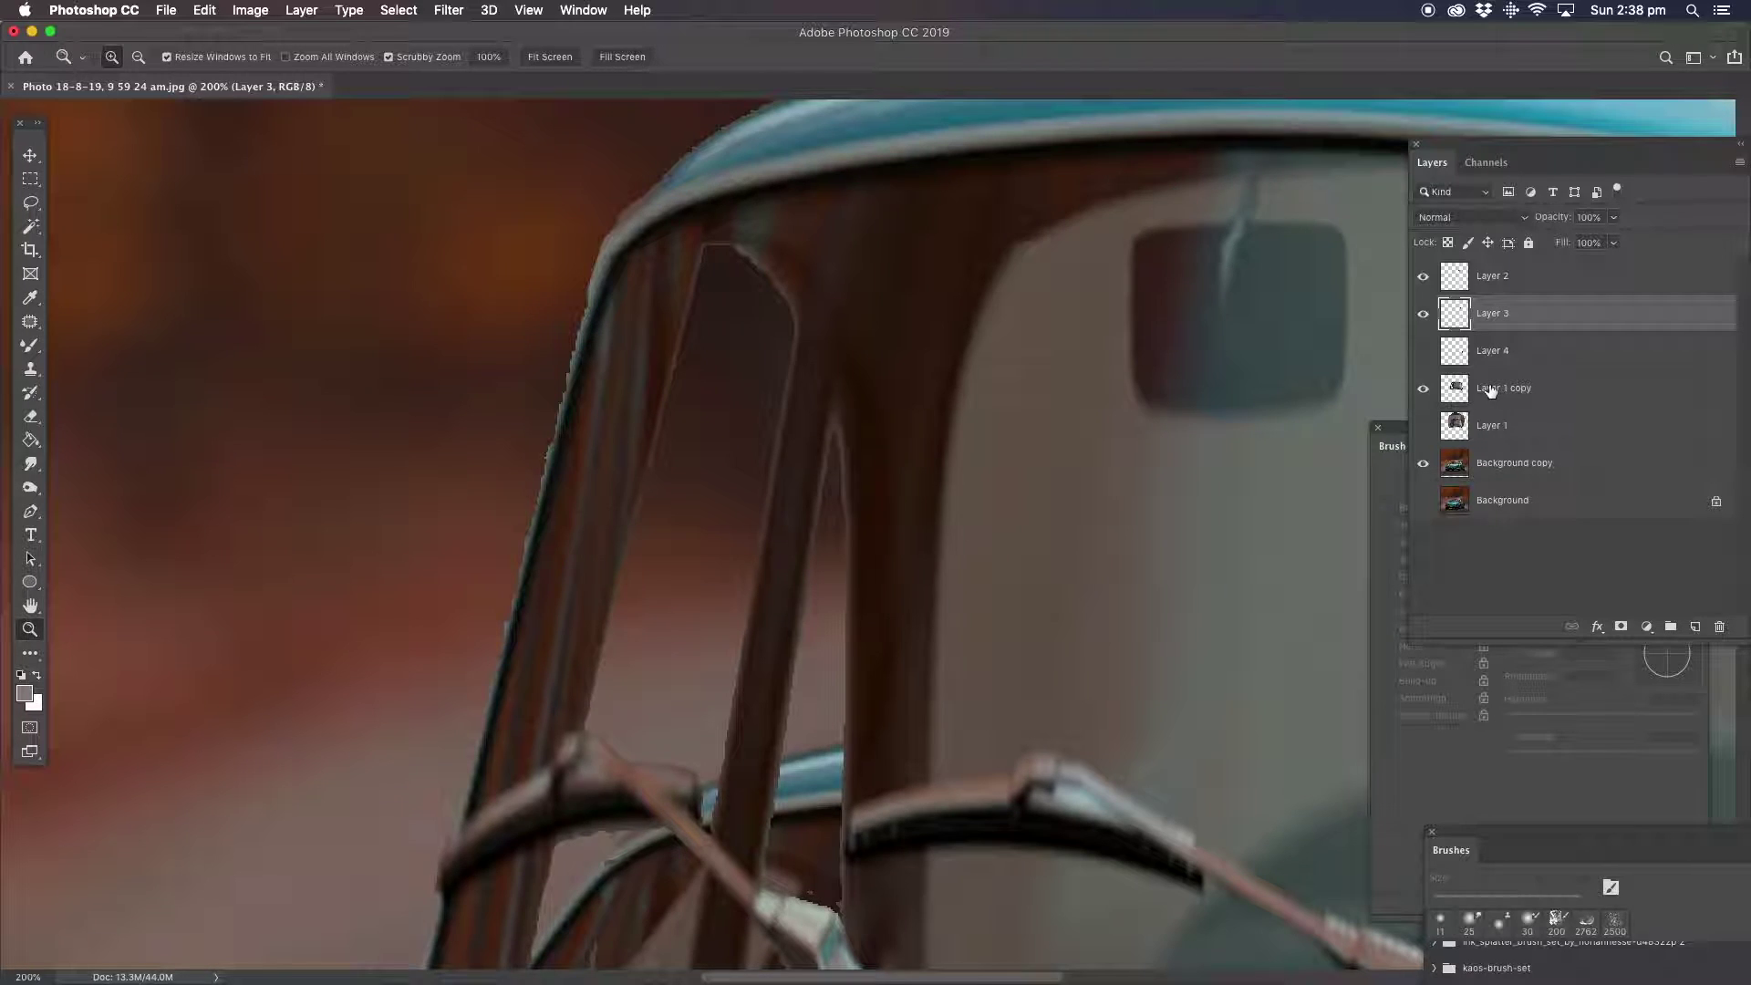
pyautogui.hotkey('alt', '[')
pyautogui.hotkey('alt', '[')
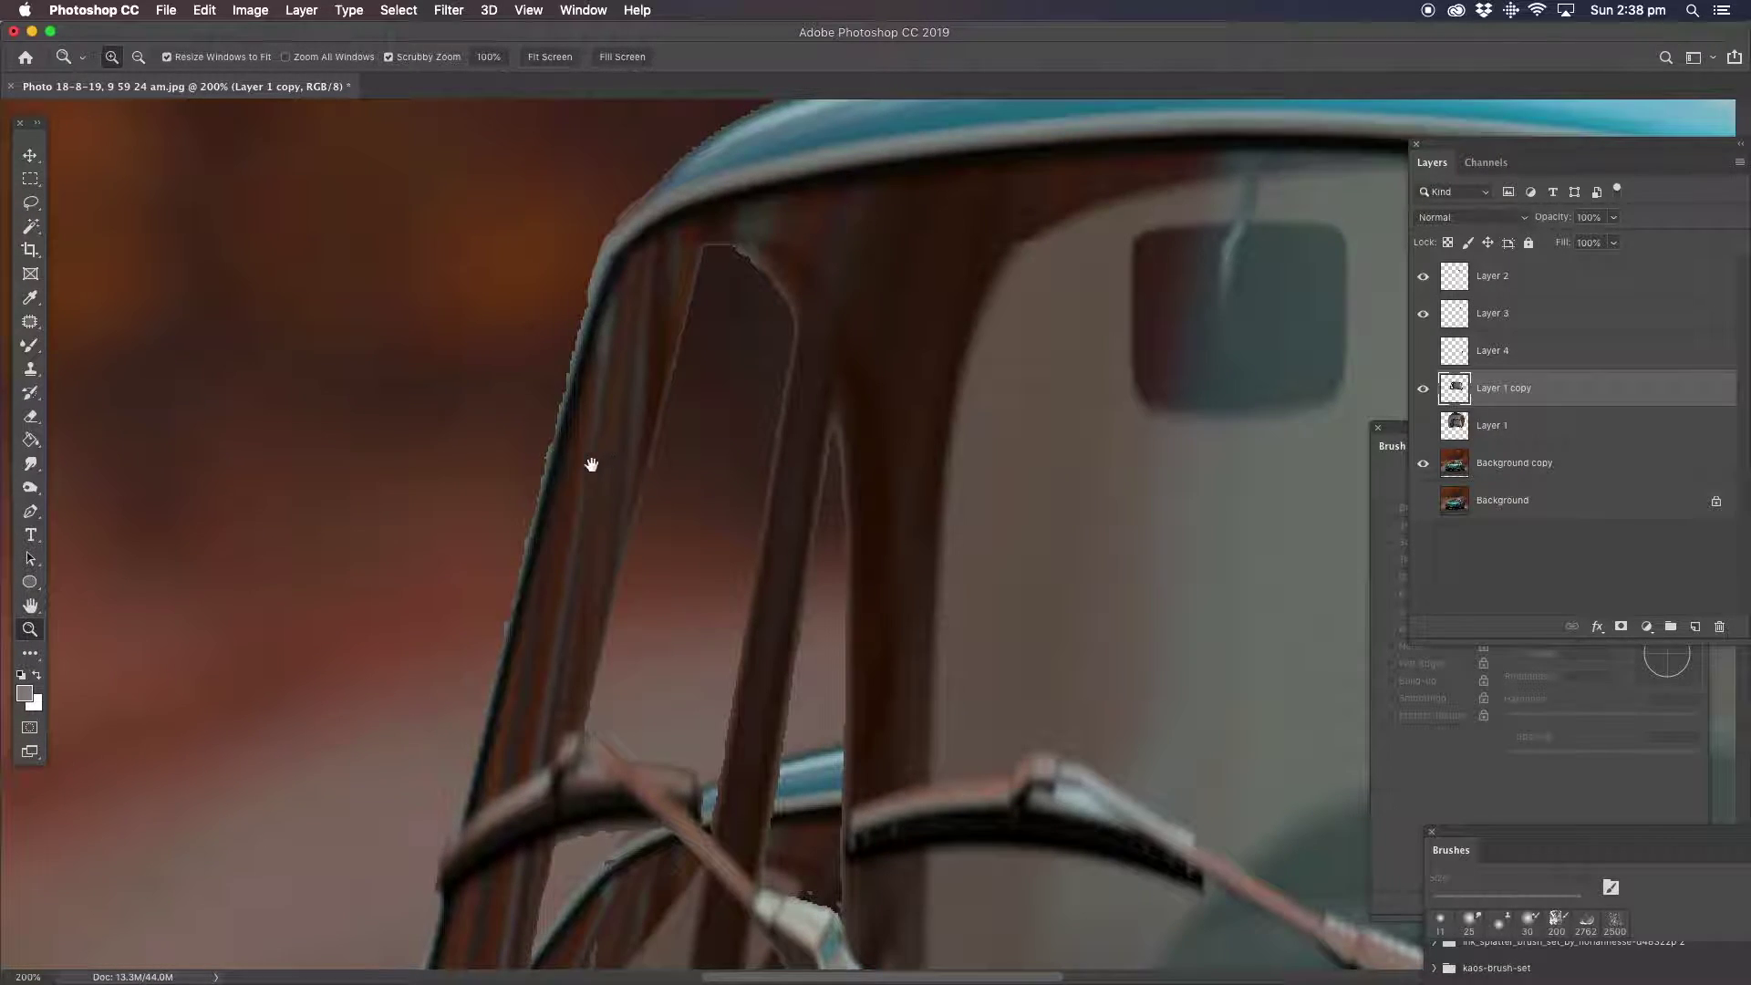
pyautogui.moveTo(594, 462); pyautogui.dragTo(448, 501)
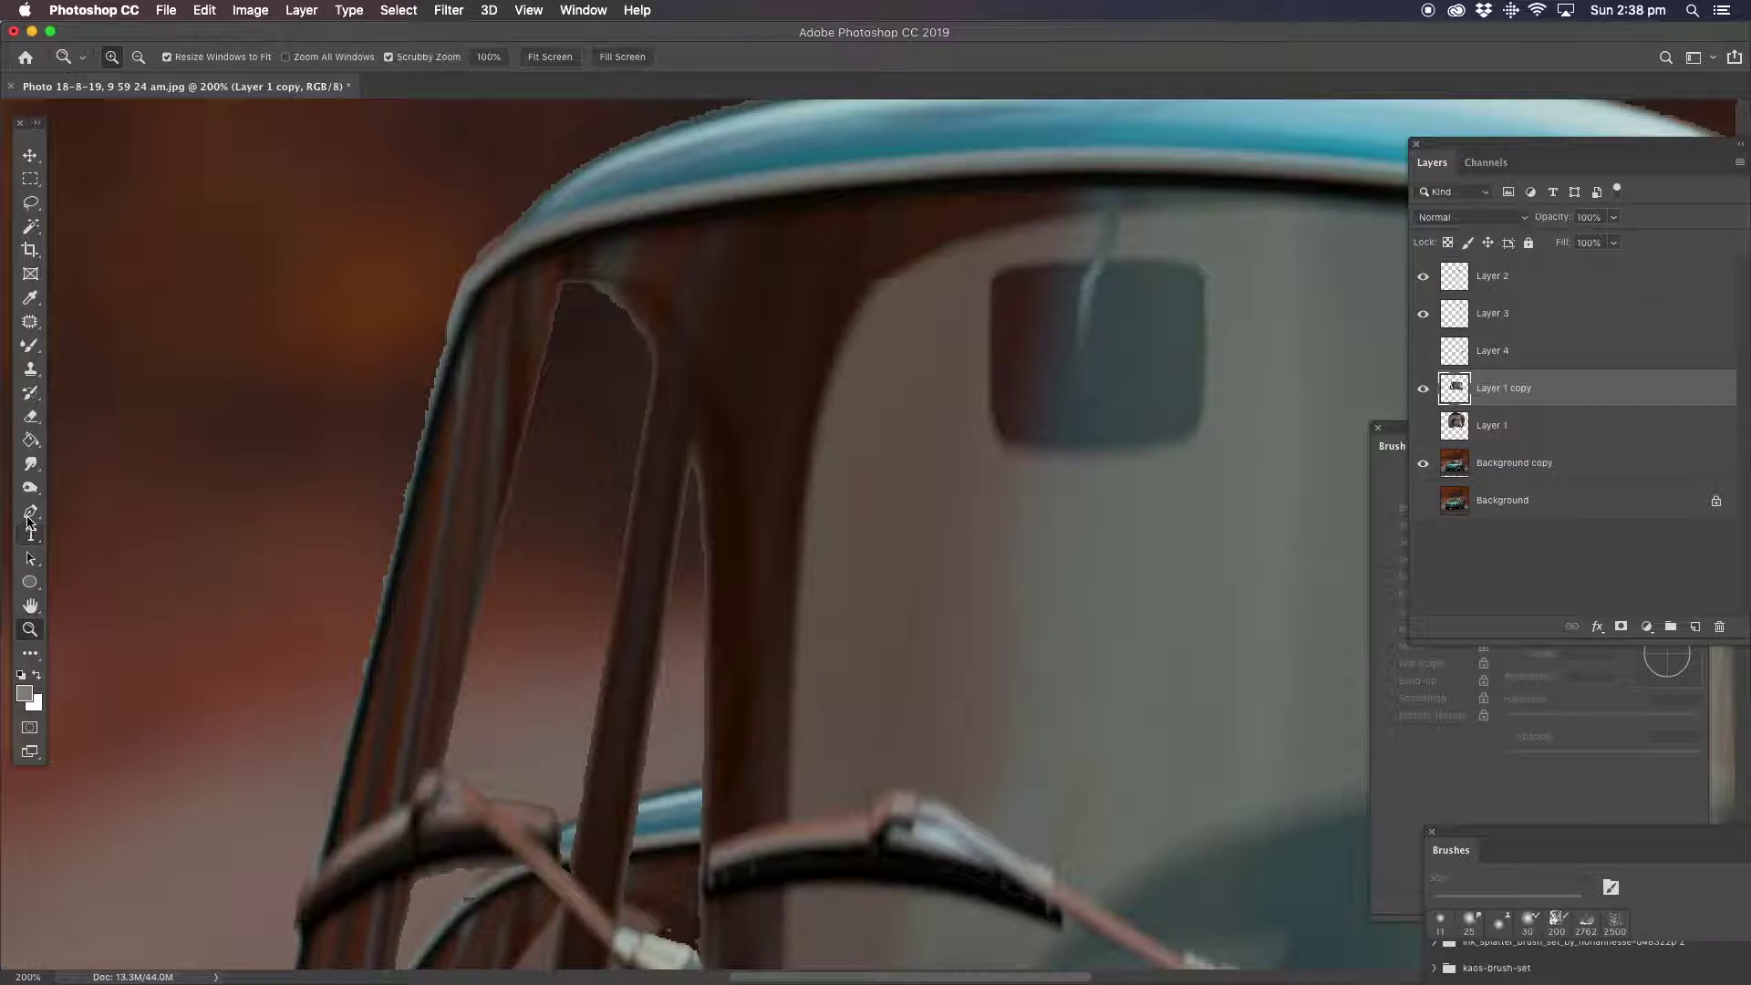
# Apply Layer > Matting > Defringe with a 6-pixel width to Layer 1 copy.
pyautogui.click(302, 11)
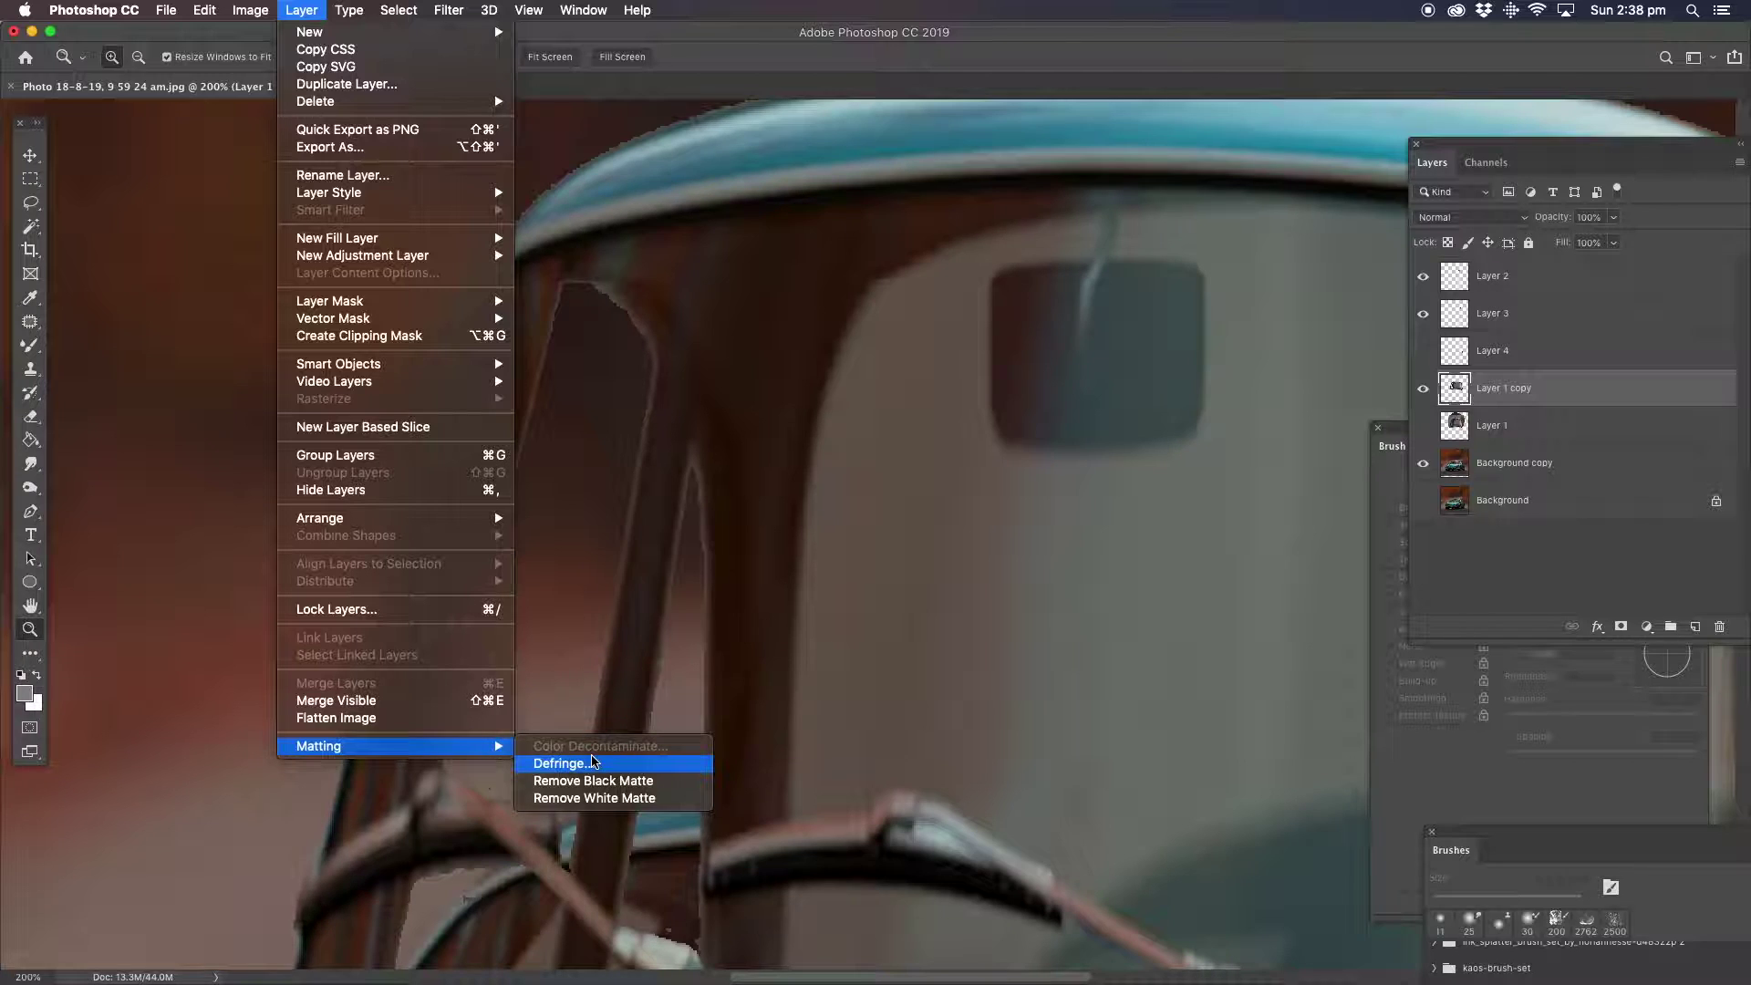
pyautogui.click(592, 762)
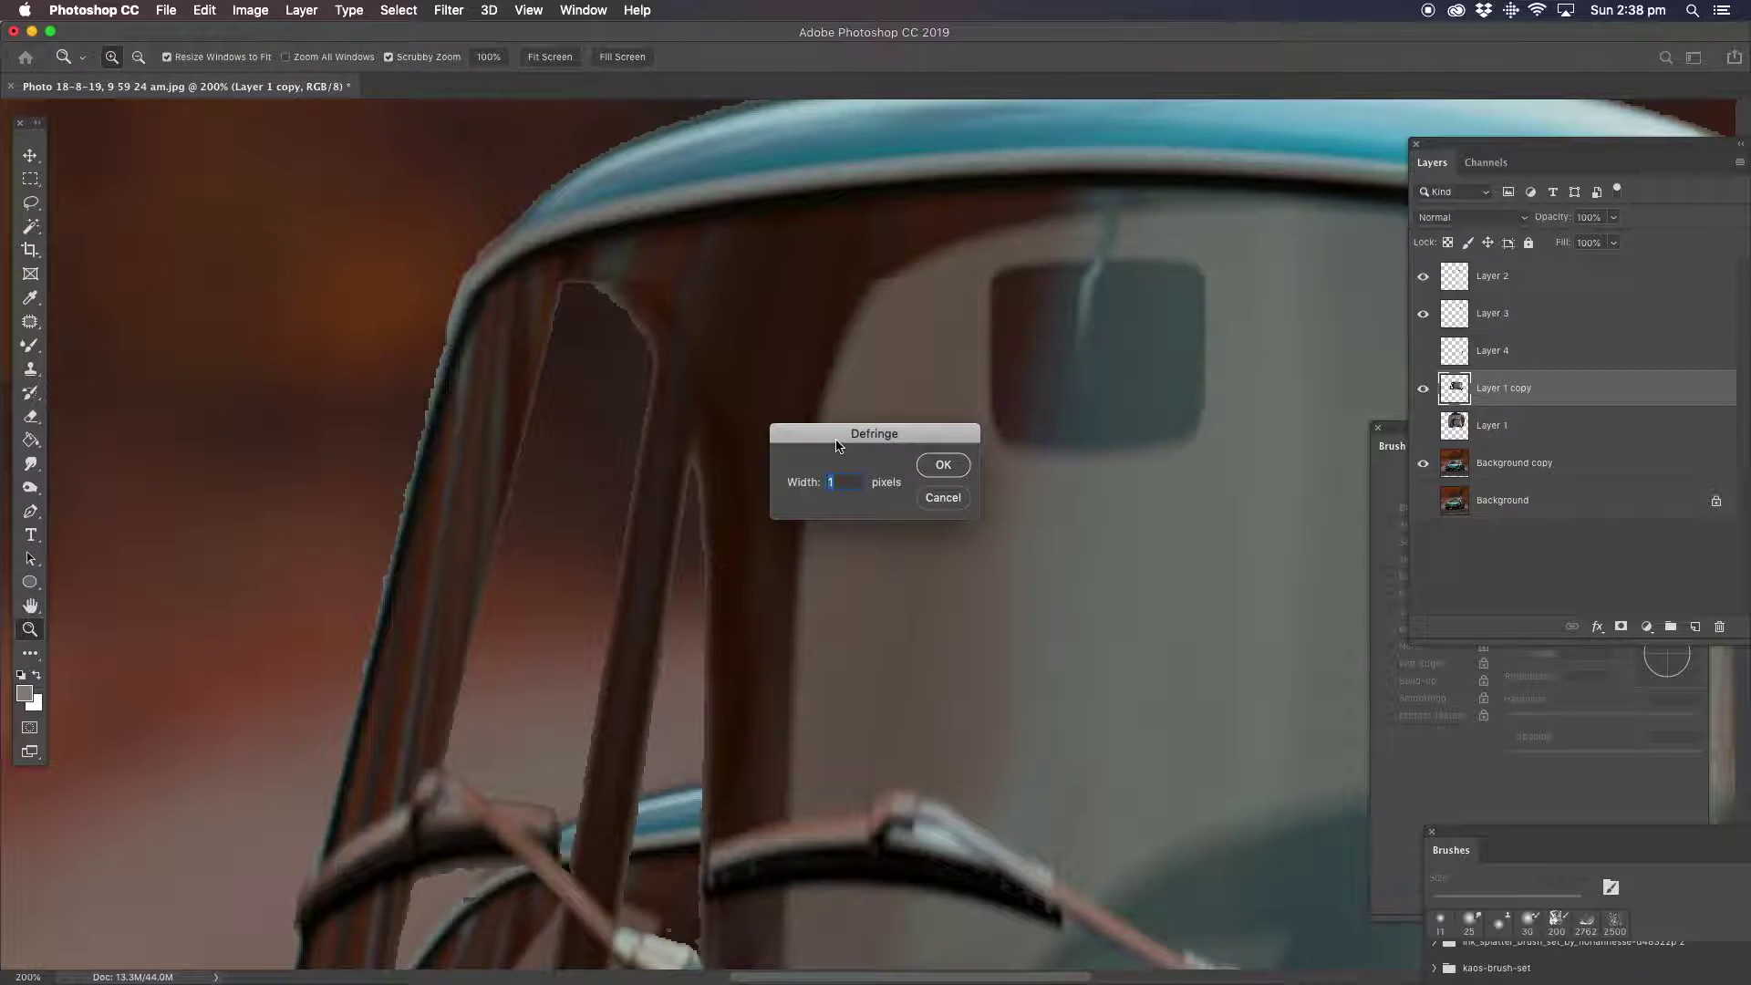
pyautogui.press('Return')
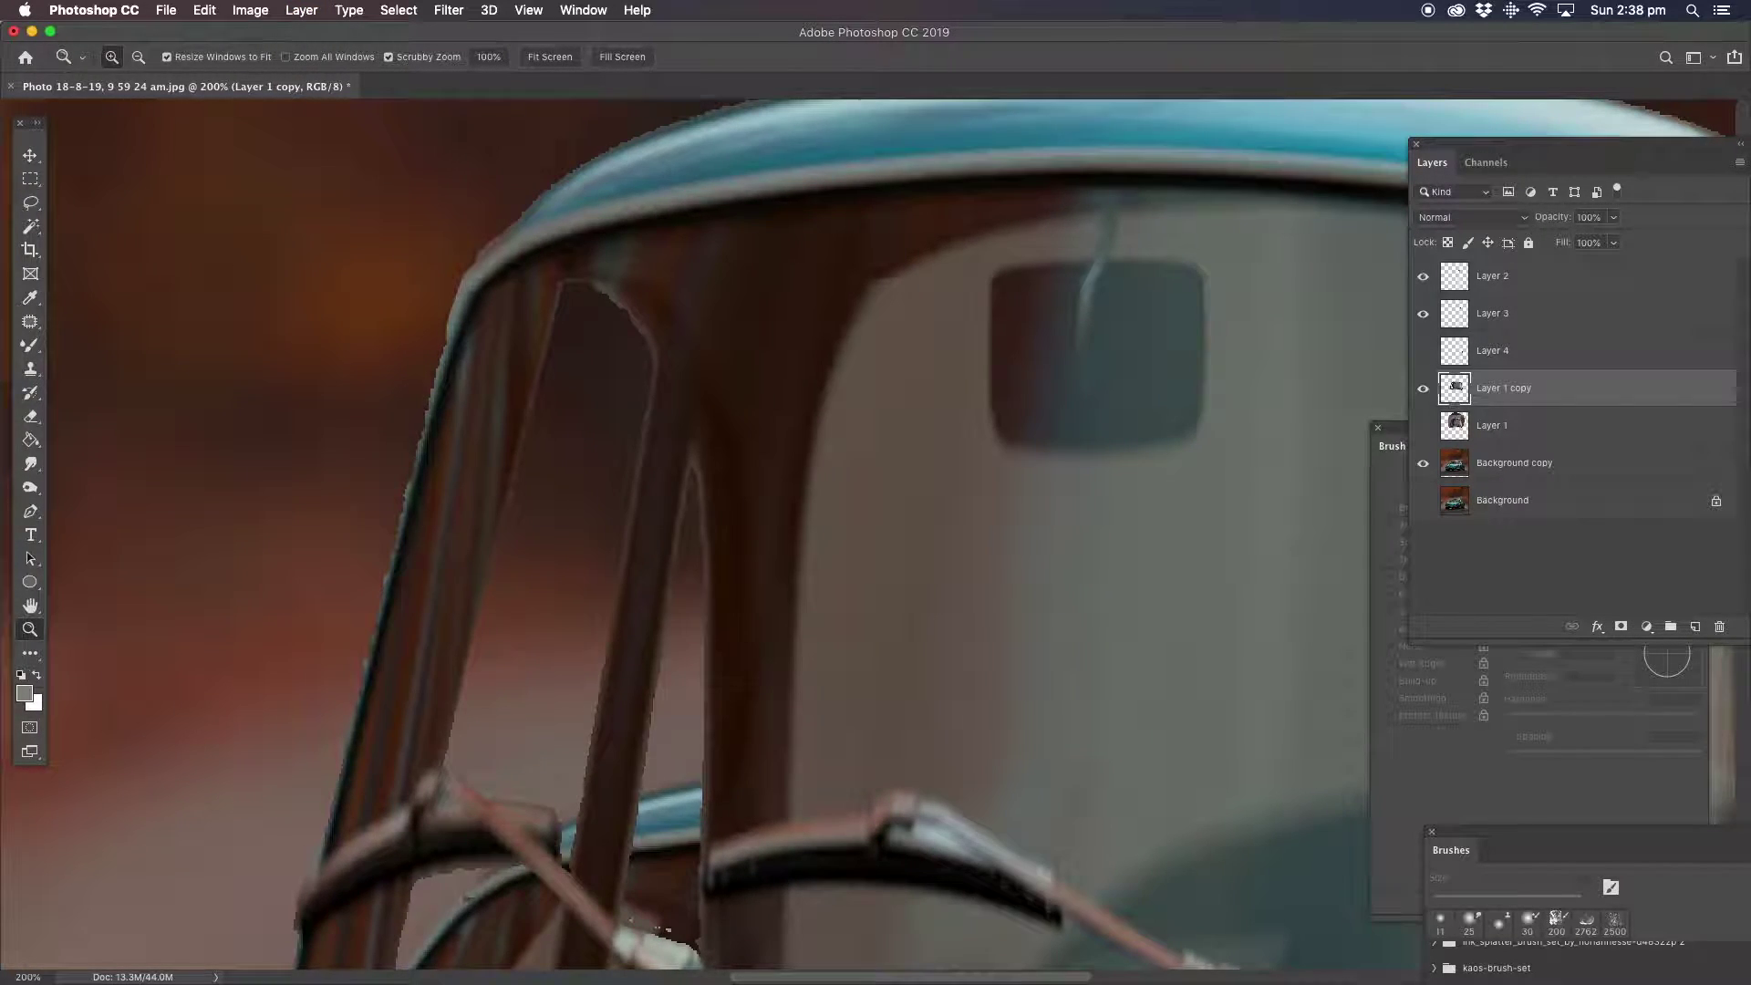
pyautogui.click(30, 203)
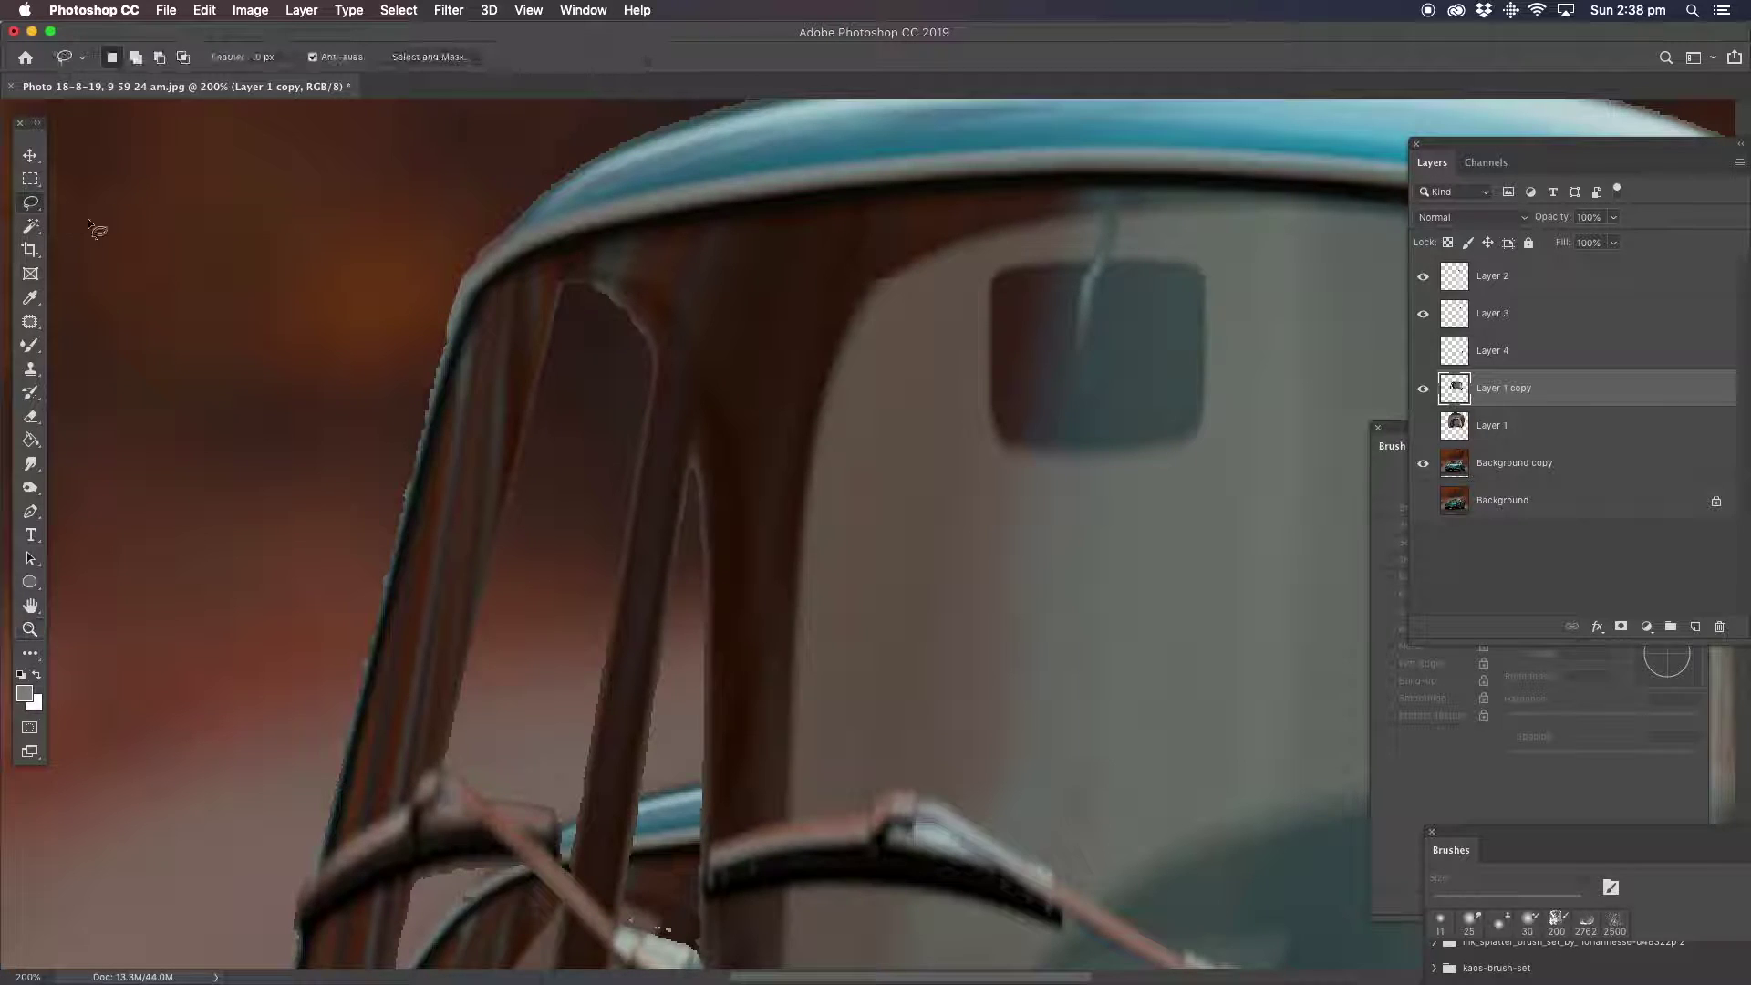
# Lasso a strip down the left windscreen pillar, cancelling the first failed outline.
pyautogui.moveTo(465, 268)
pyautogui.mouseDown()
pyautogui.moveTo(343, 315)
pyautogui.moveTo(281, 670)
pyautogui.mouseUp()
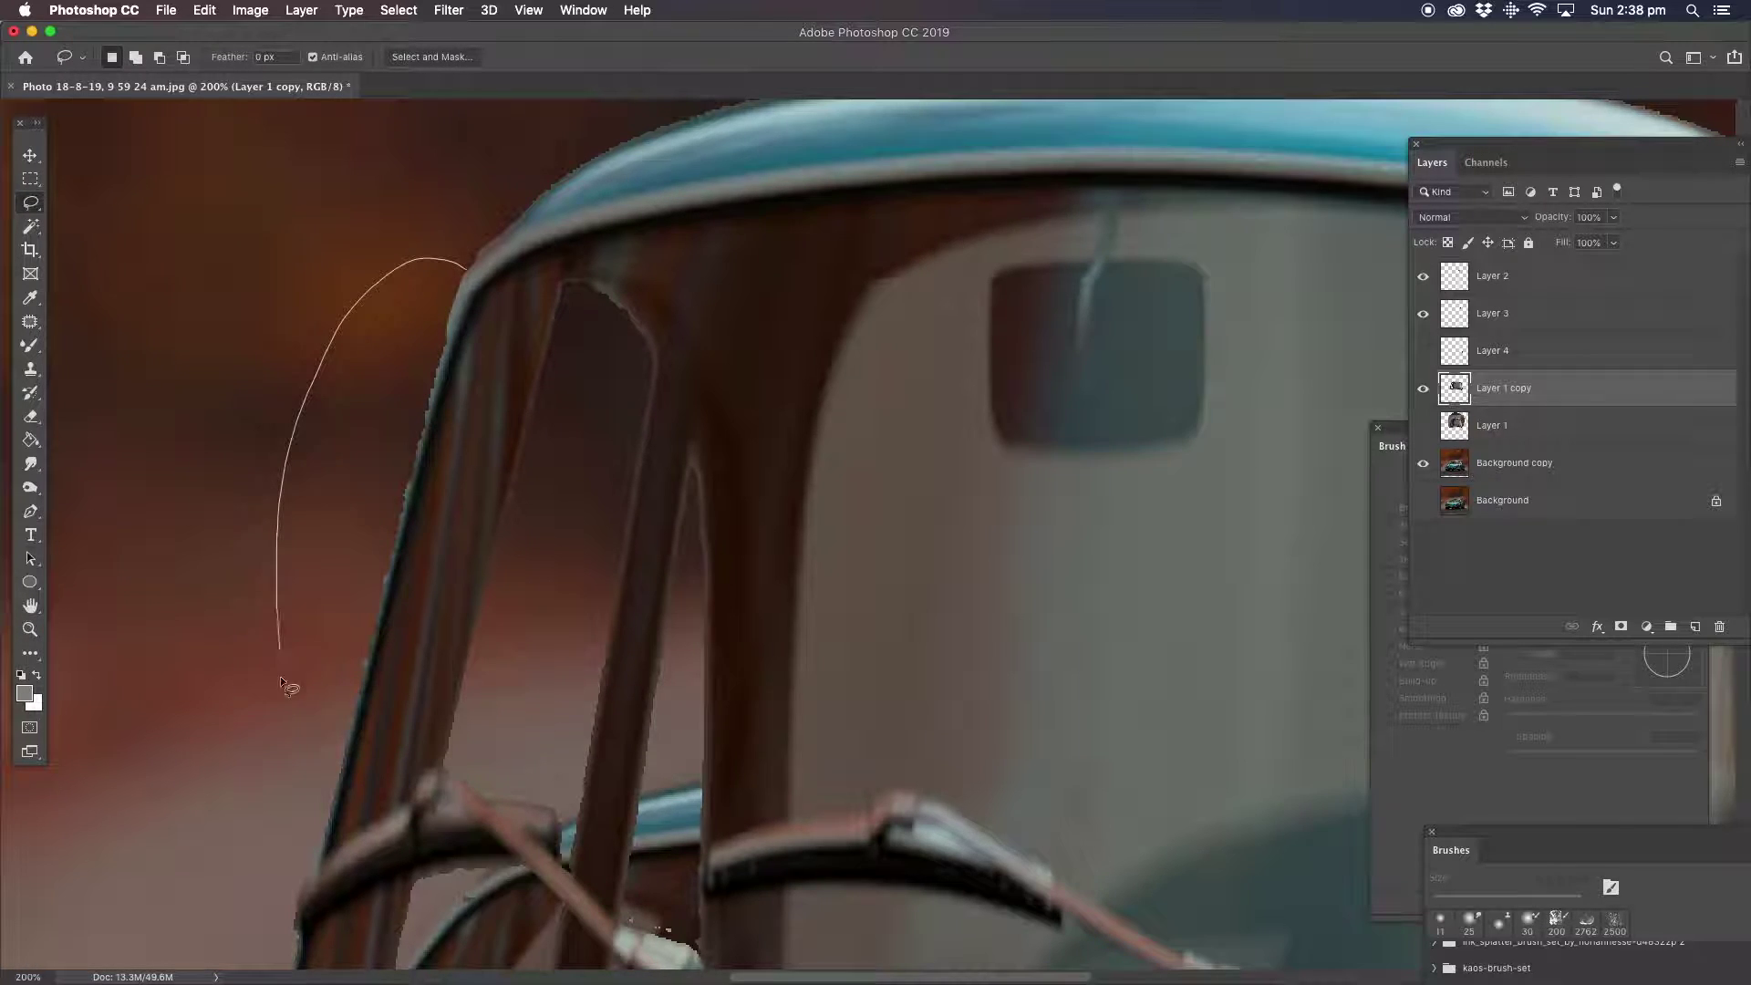
pyautogui.moveTo(319, 852); pyautogui.dragTo(317, 850)
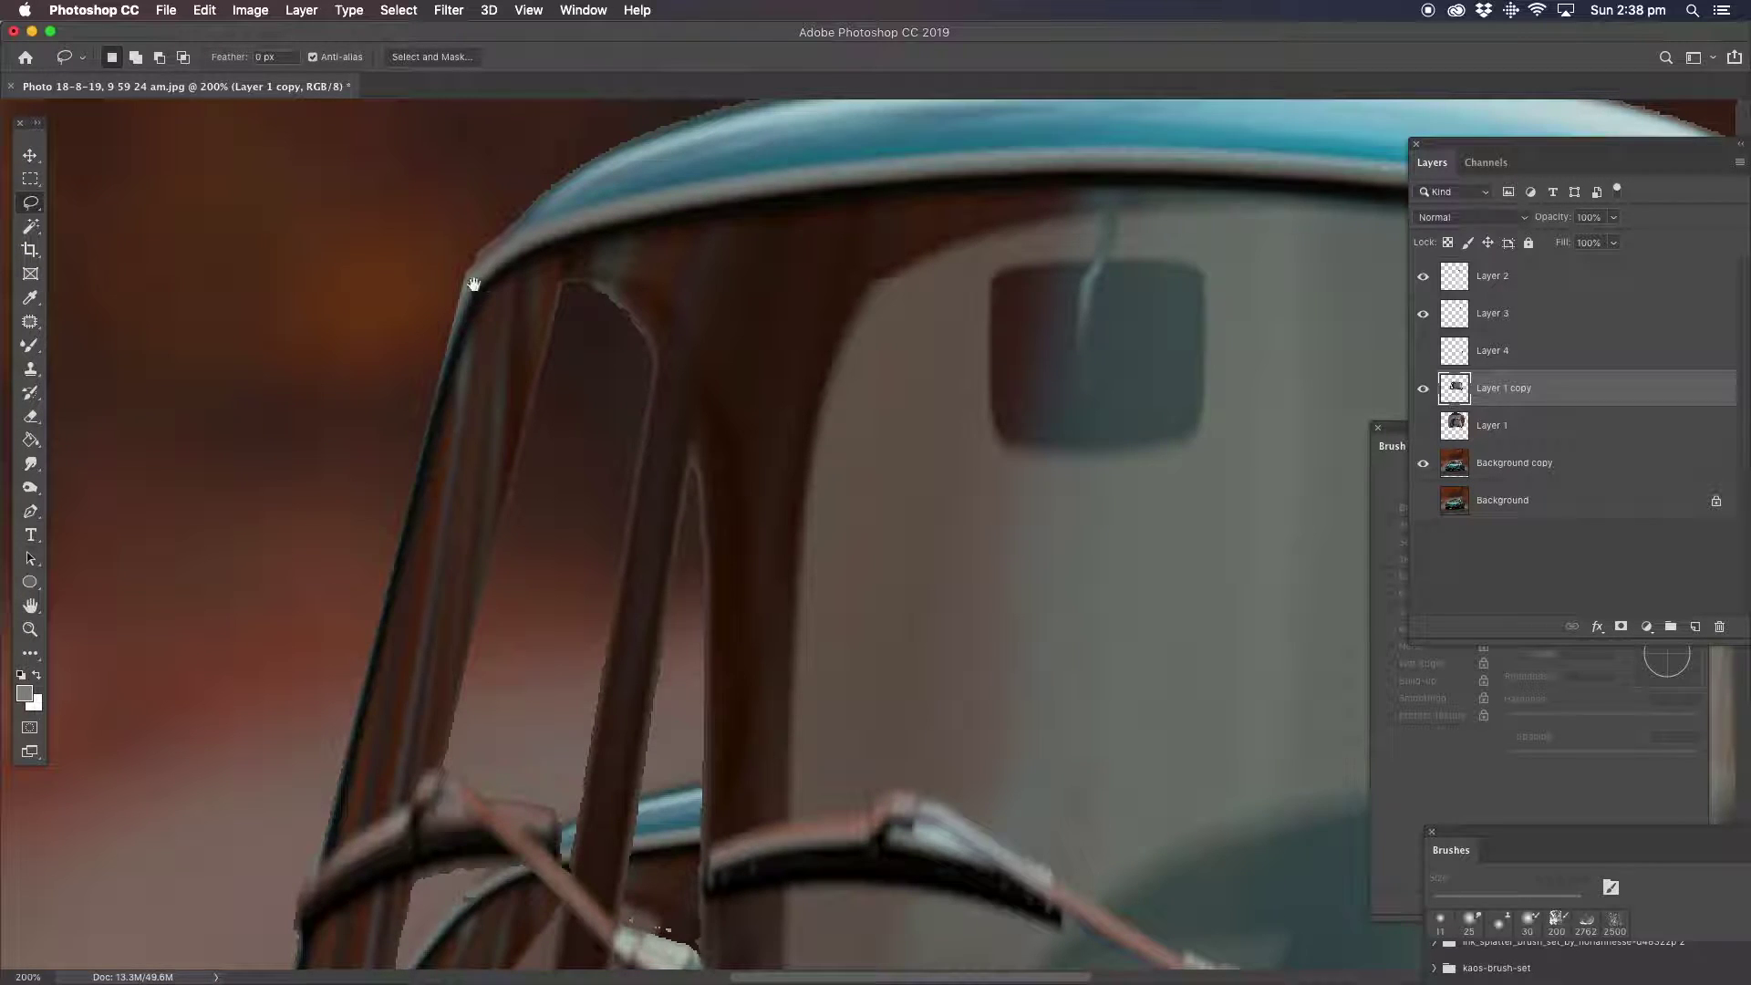
pyautogui.moveTo(522, 326)
pyautogui.mouseDown()
pyautogui.moveTo(455, 271)
pyautogui.moveTo(520, 345)
pyautogui.moveTo(422, 676)
pyautogui.moveTo(375, 713)
pyautogui.mouseUp()
pyautogui.press('Escape')
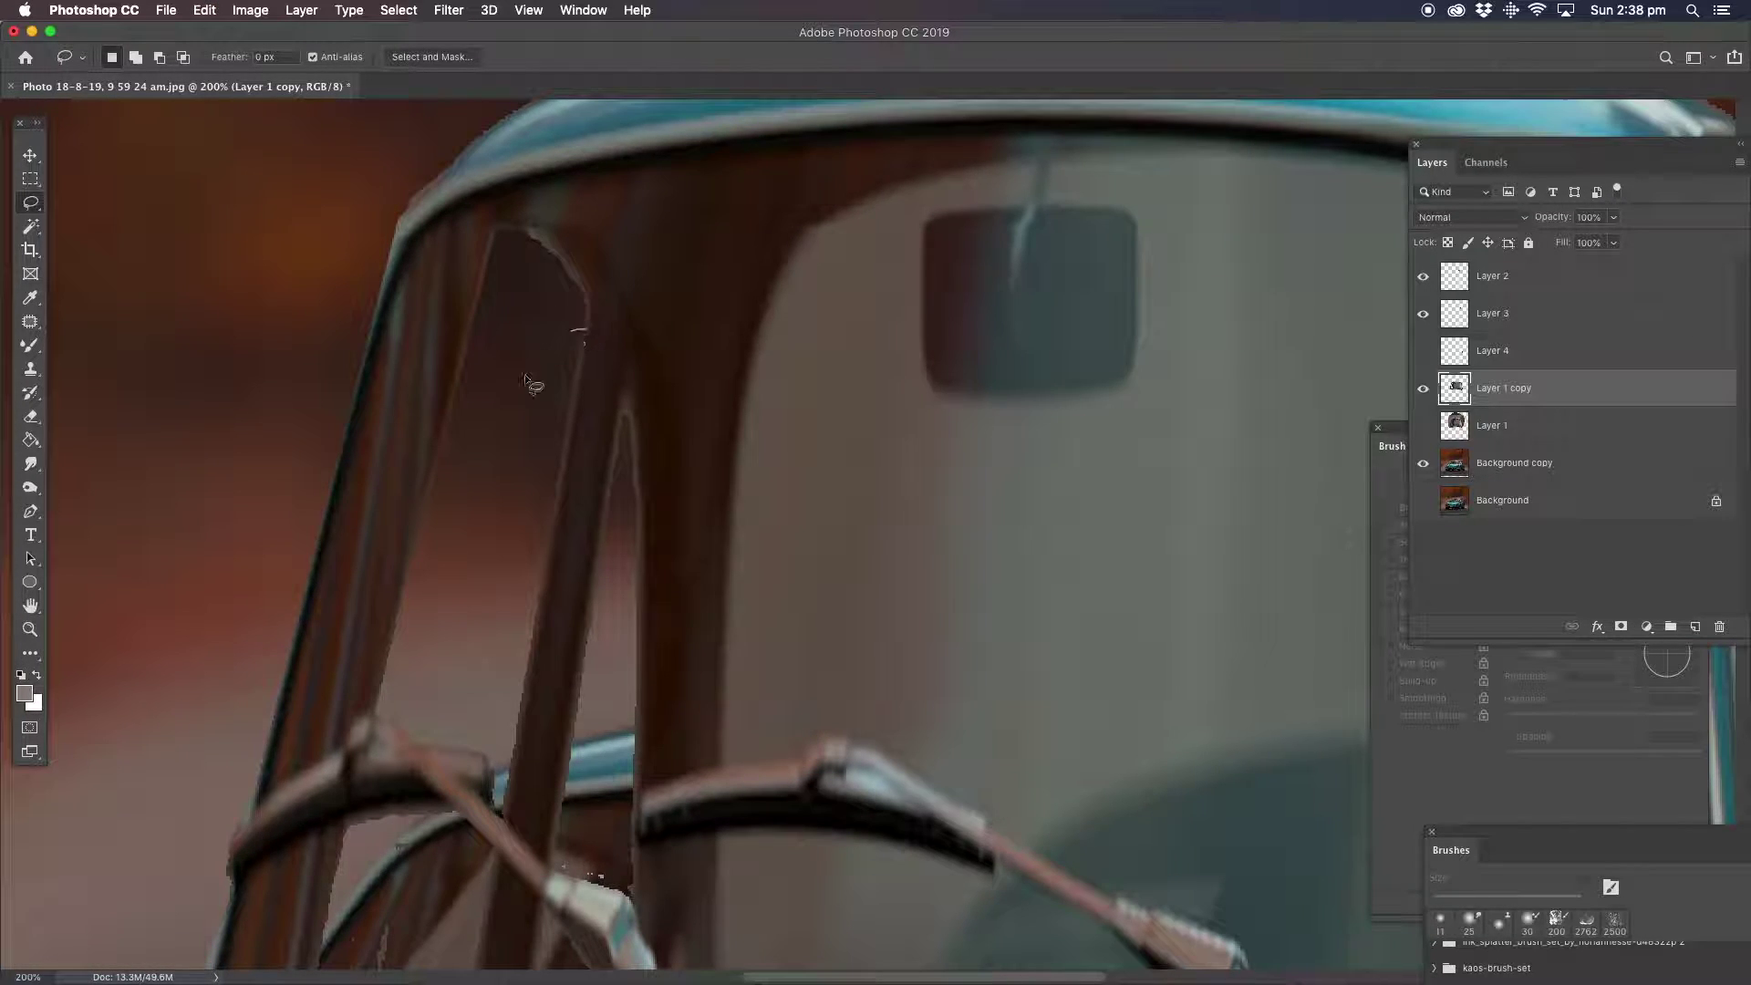
pyautogui.moveTo(535, 366); pyautogui.dragTo(490, 748)
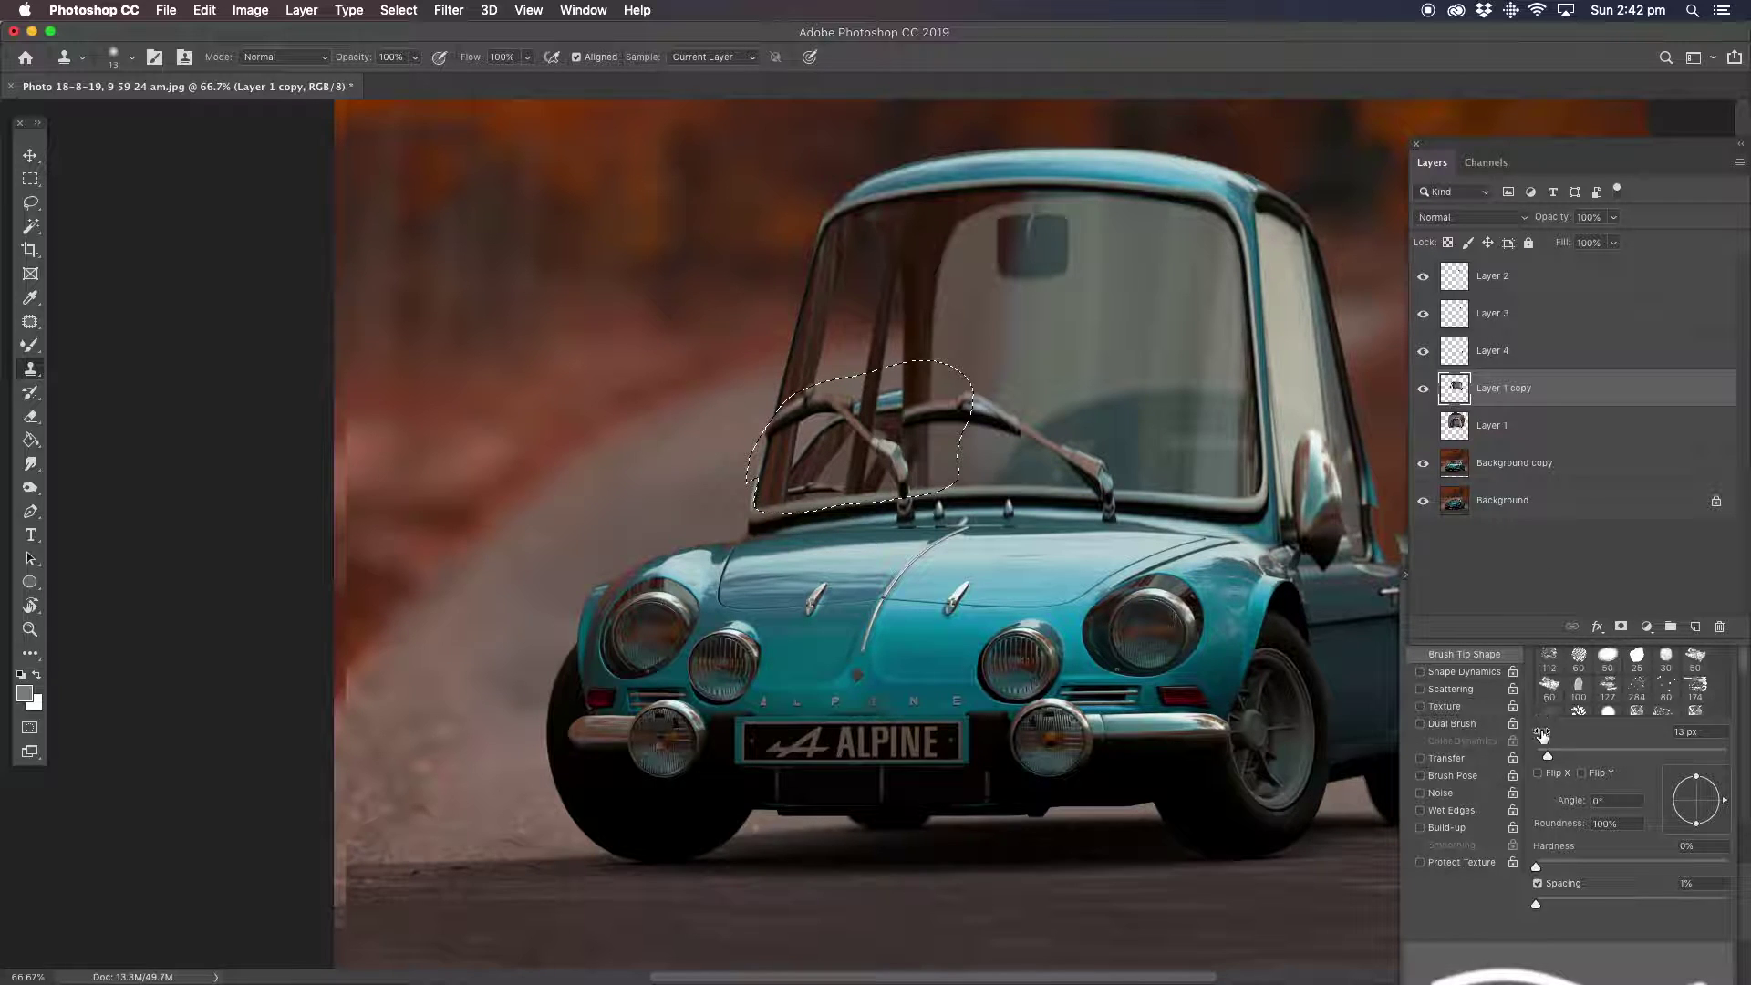
# With a 49 px Clone Stamp on Background copy, clone over the pillar and wiper remnants.
pyautogui.moveTo(1541, 735); pyautogui.dragTo(1574, 735)
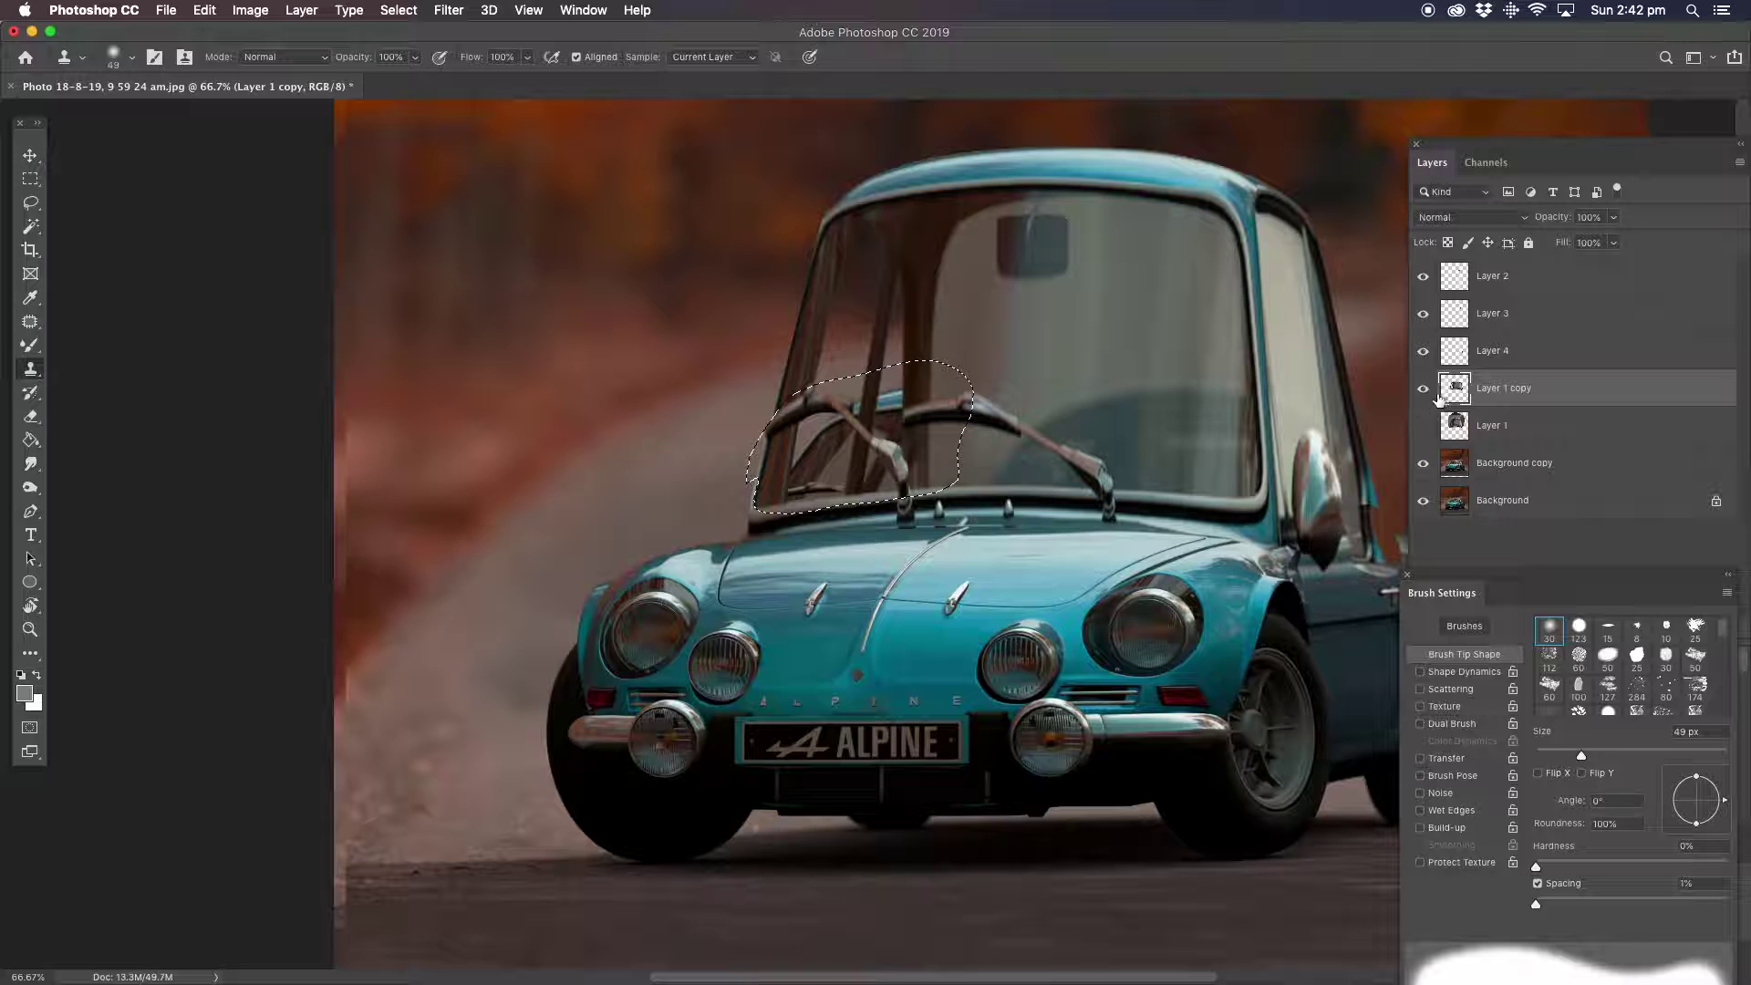
pyautogui.click(1486, 465)
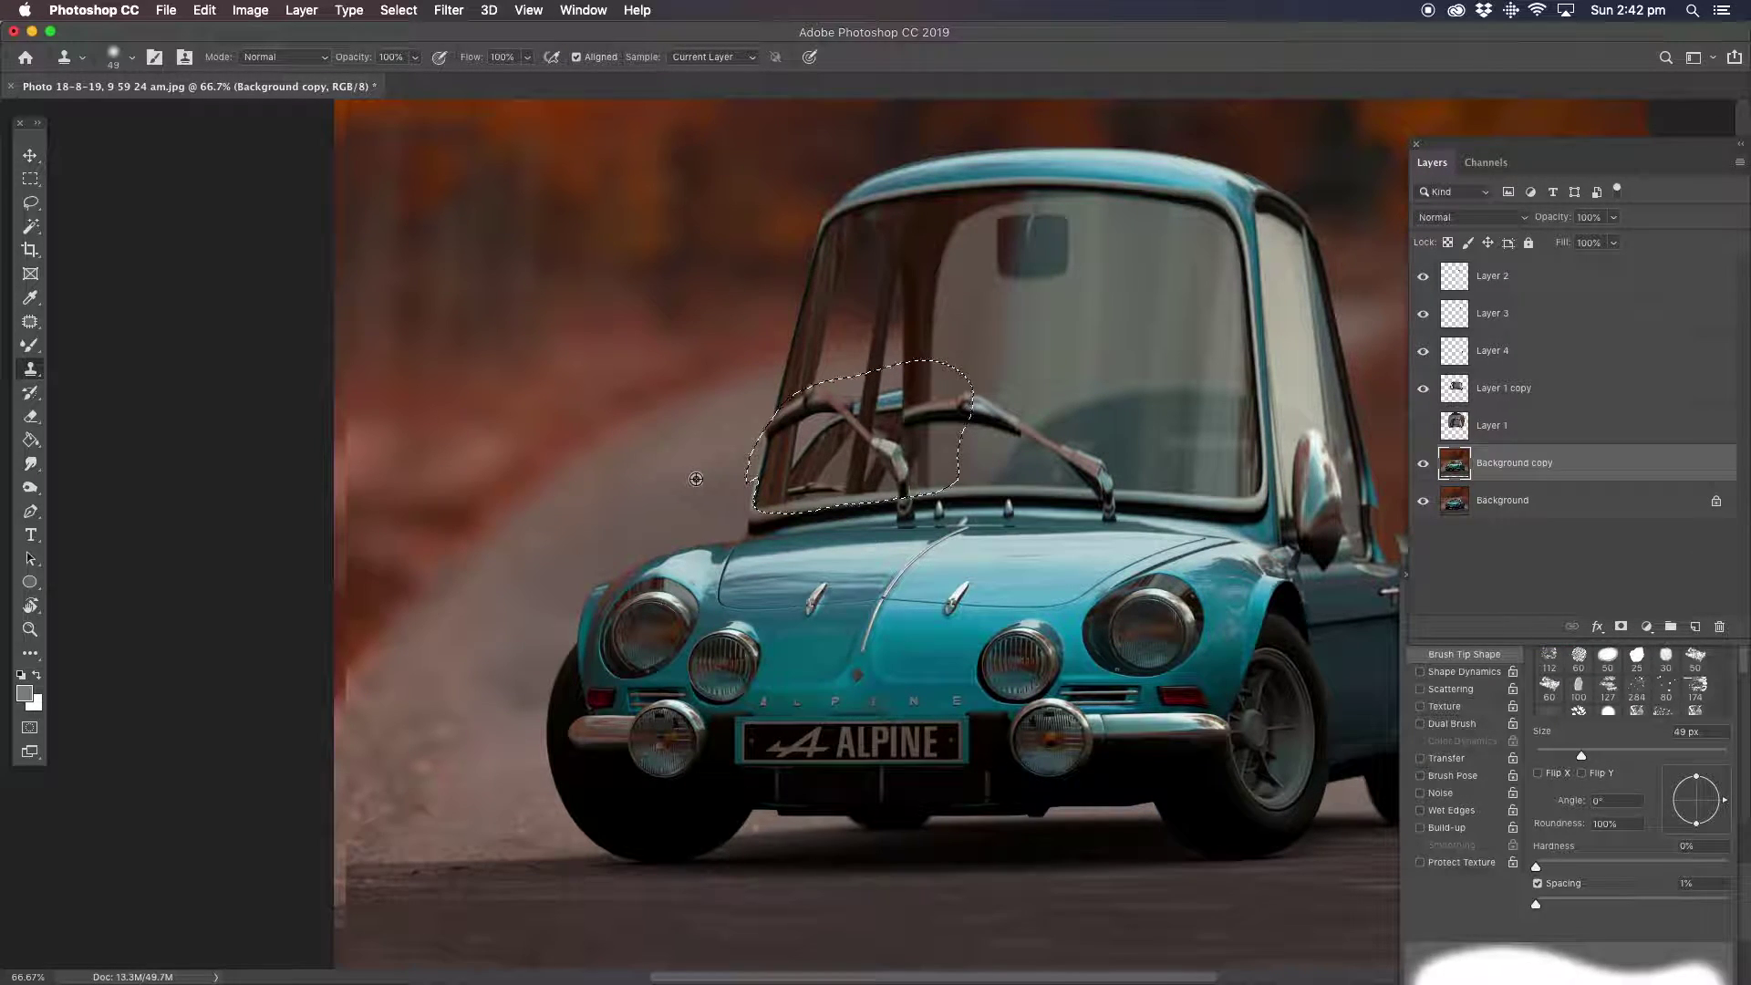
pyautogui.click(1506, 391)
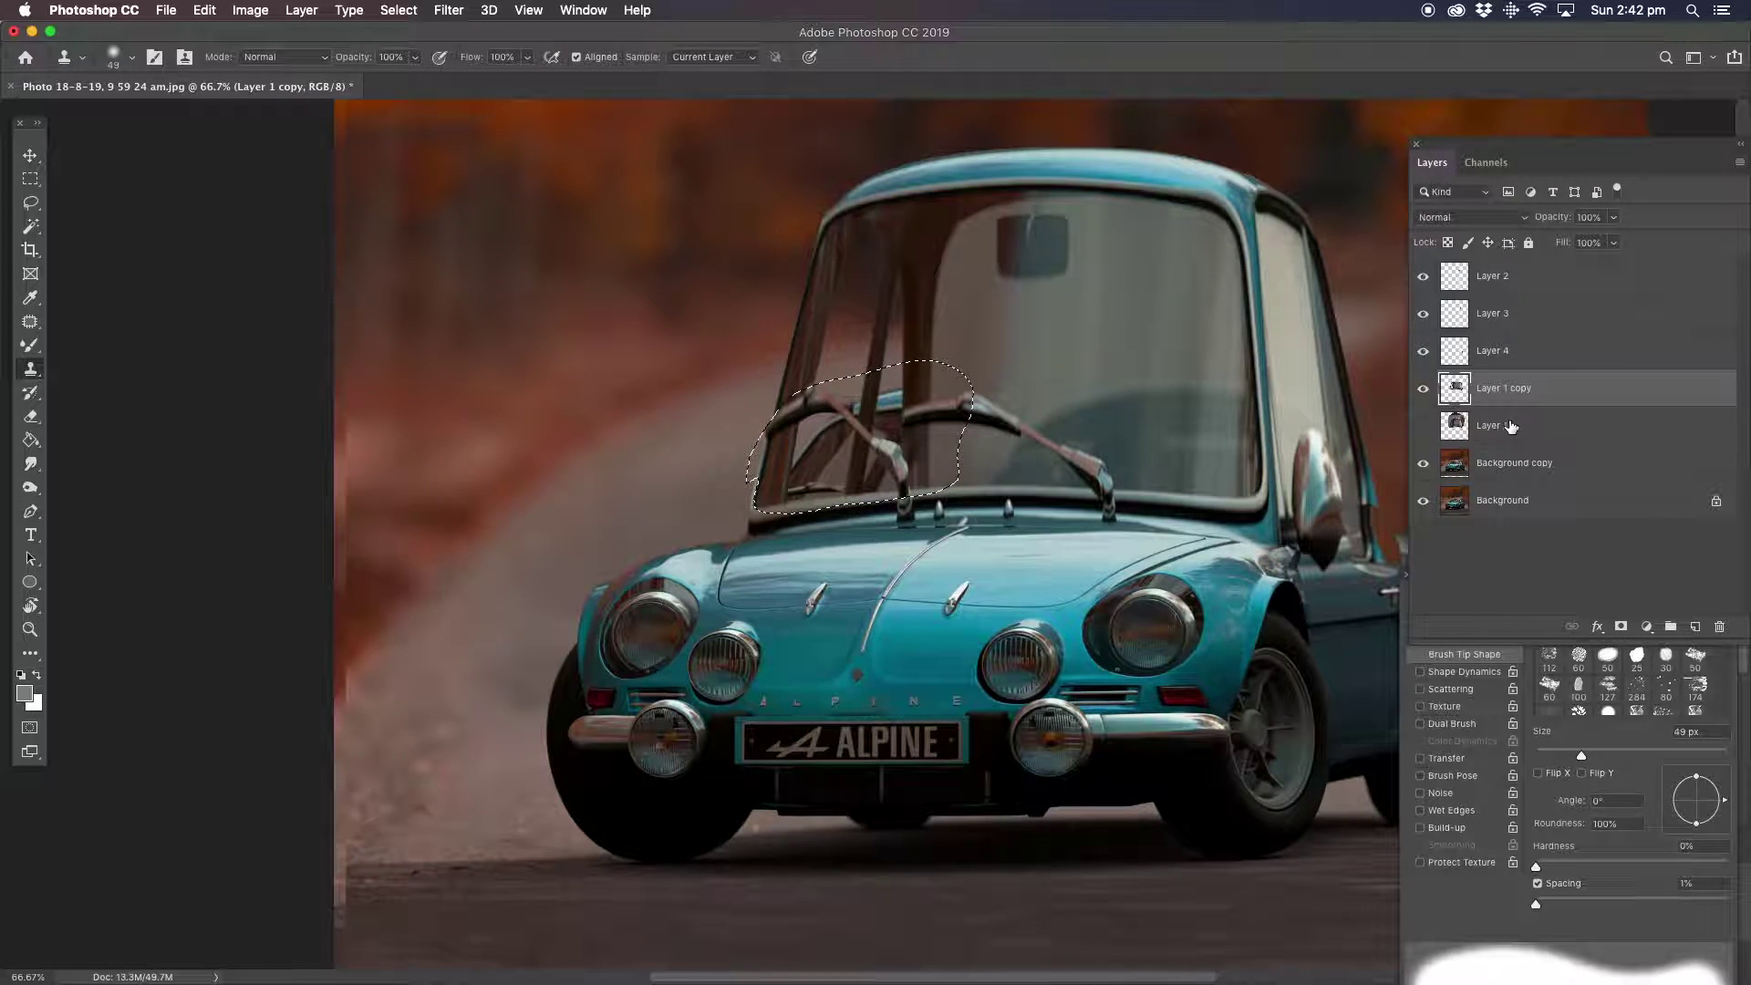
pyautogui.click(1507, 464)
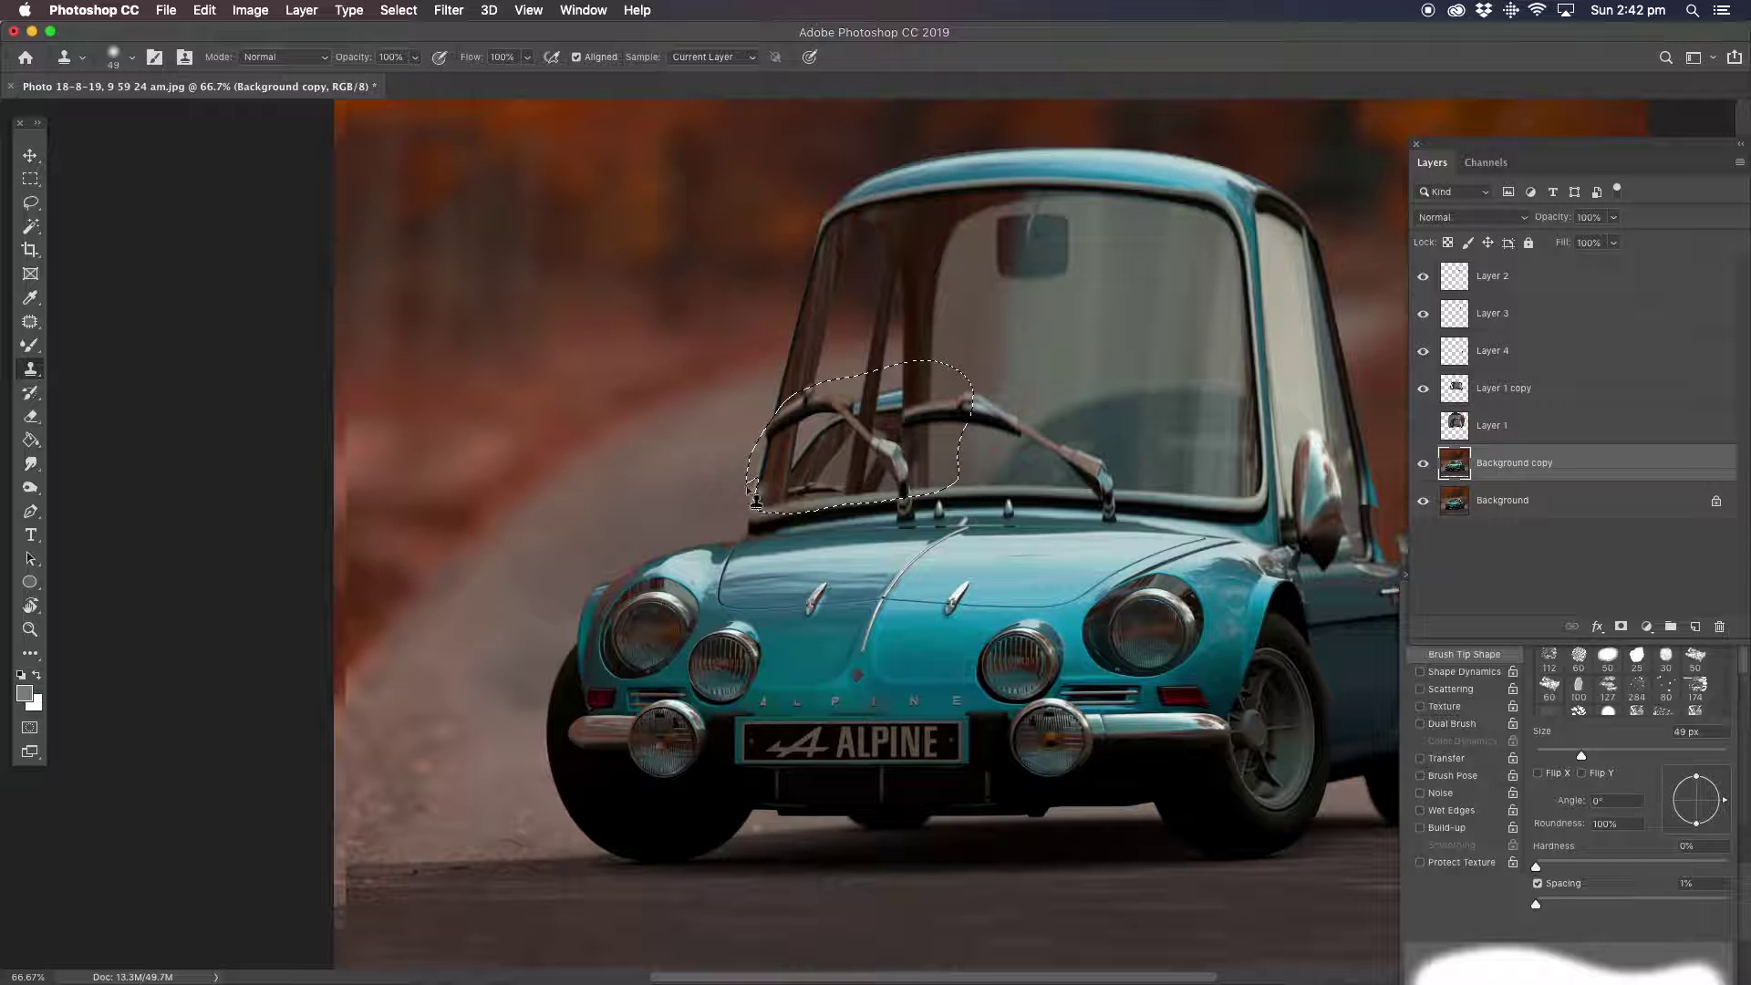
pyautogui.moveTo(802, 470); pyautogui.dragTo(840, 430)
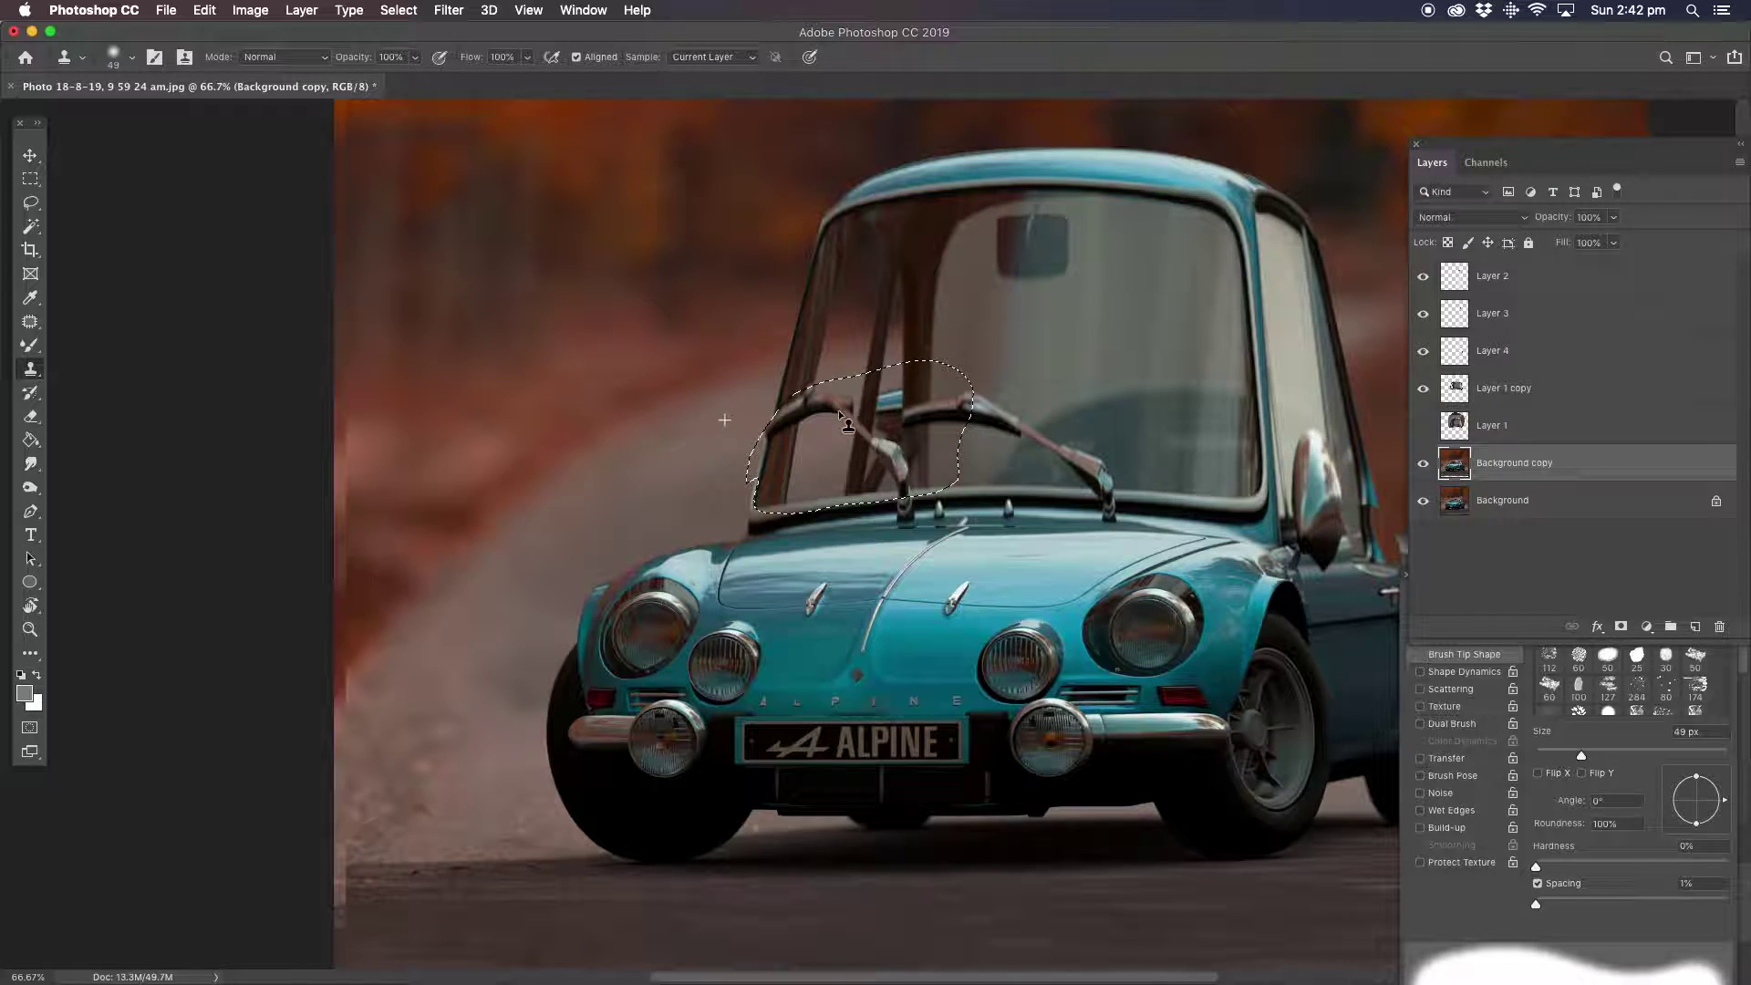
pyautogui.moveTo(848, 441)
pyautogui.mouseDown()
pyautogui.moveTo(896, 492)
pyautogui.moveTo(770, 452)
pyautogui.mouseUp()
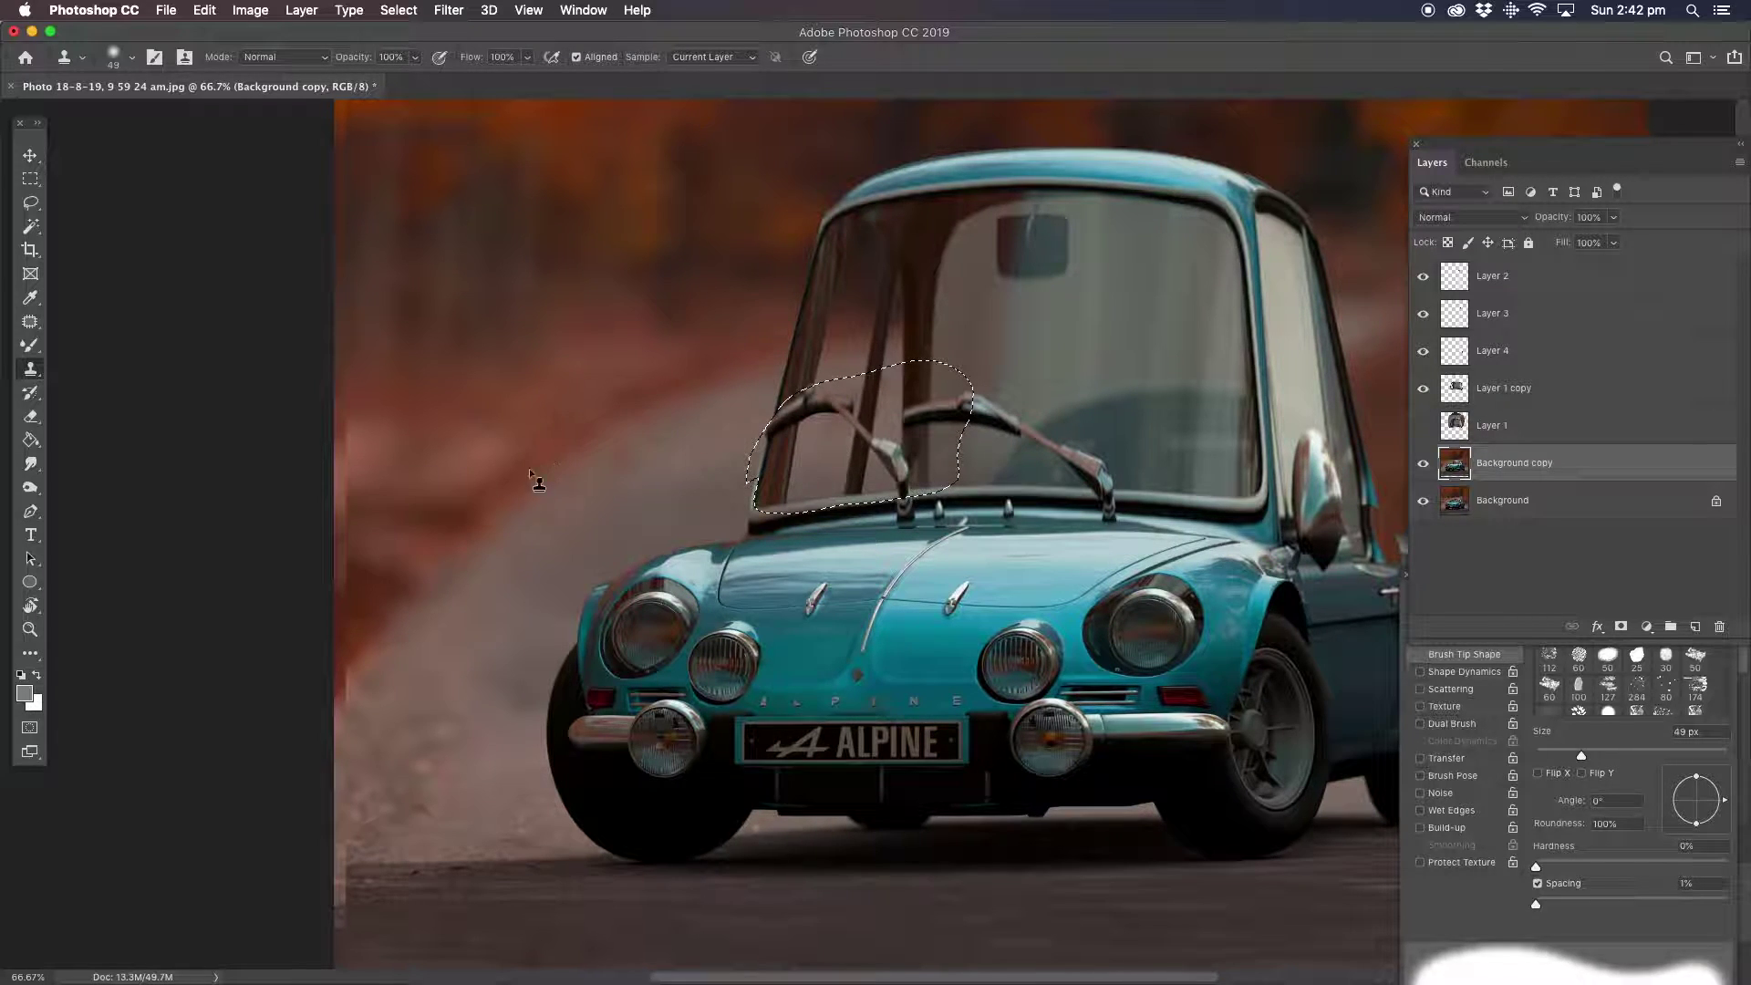
pyautogui.click(30, 204)
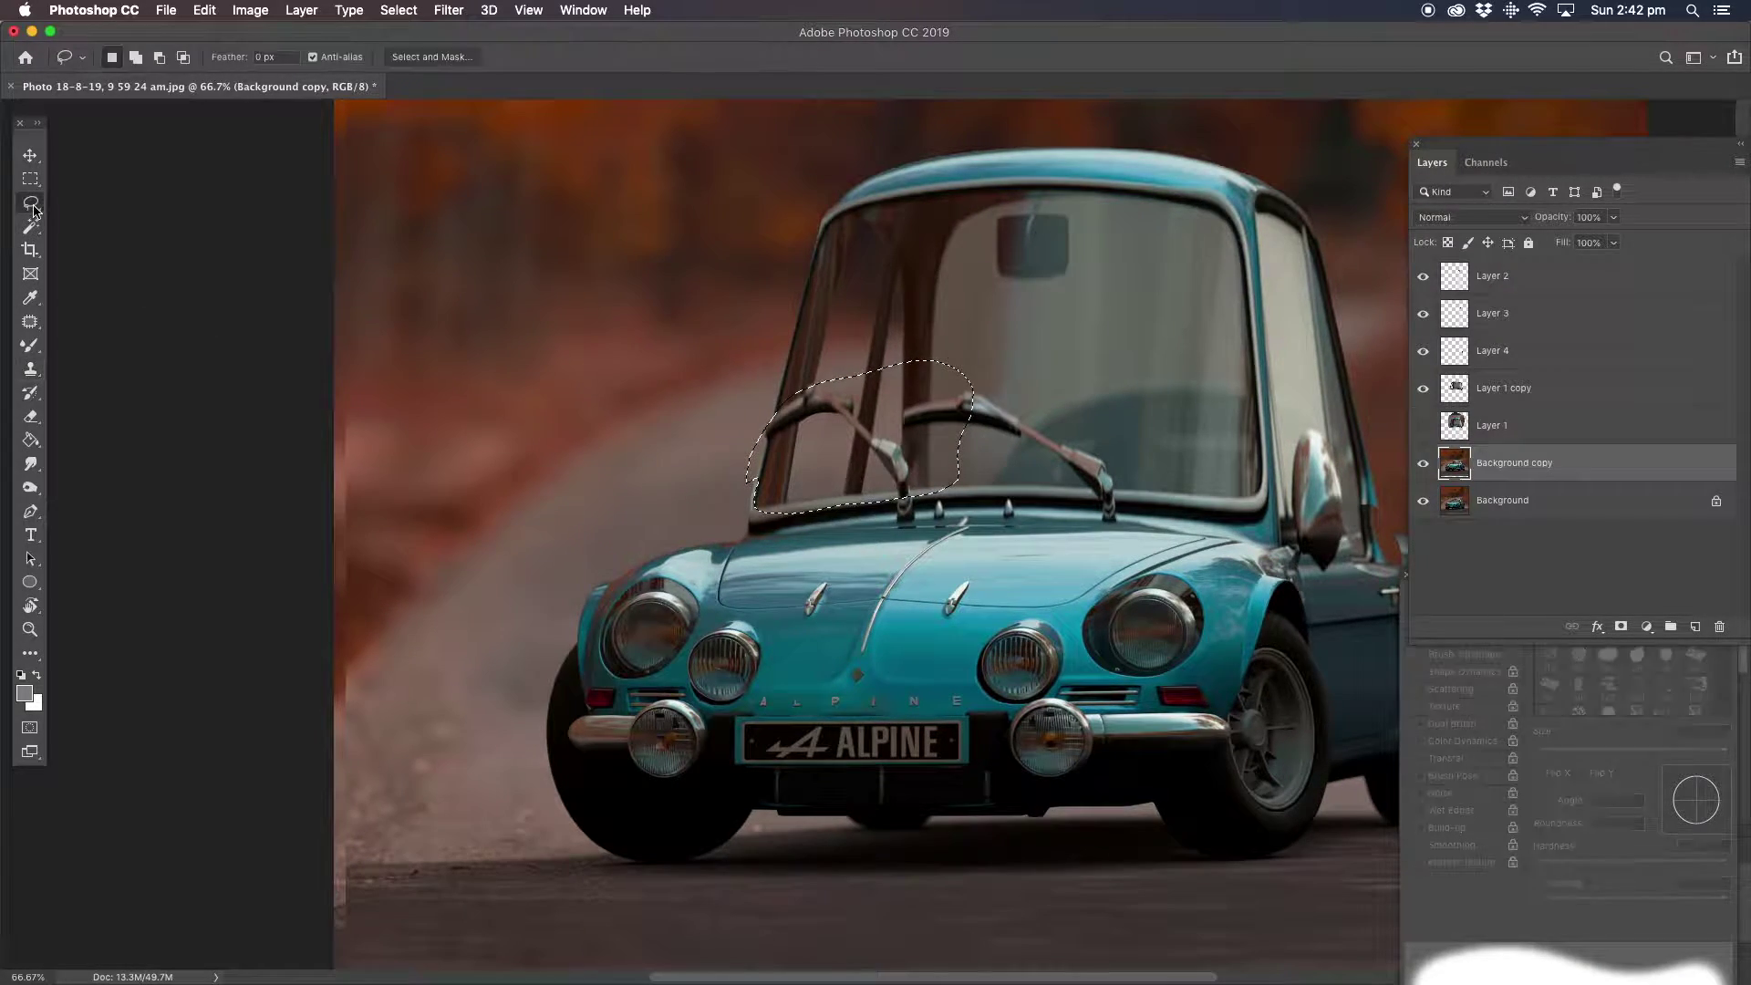
# Deselect, zoom out to the whole car, compare with Layer 1 copy toggled, and hide Layer 4.
pyautogui.click(598, 321)
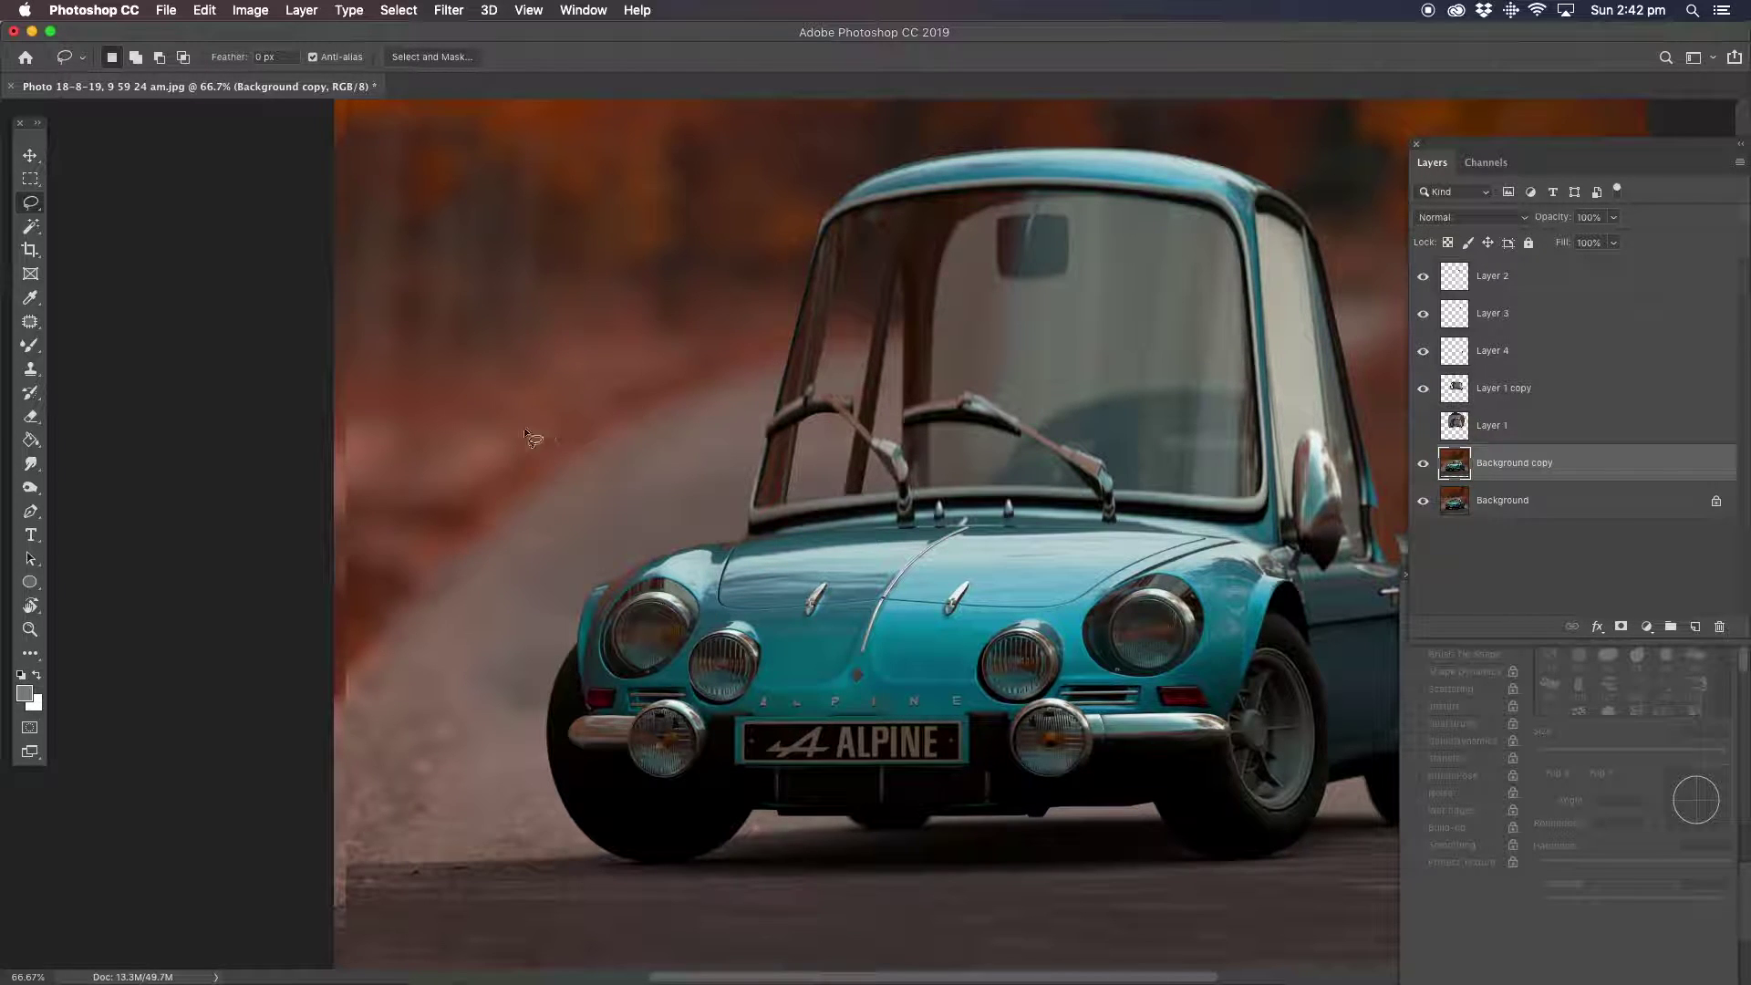
pyautogui.click(31, 630)
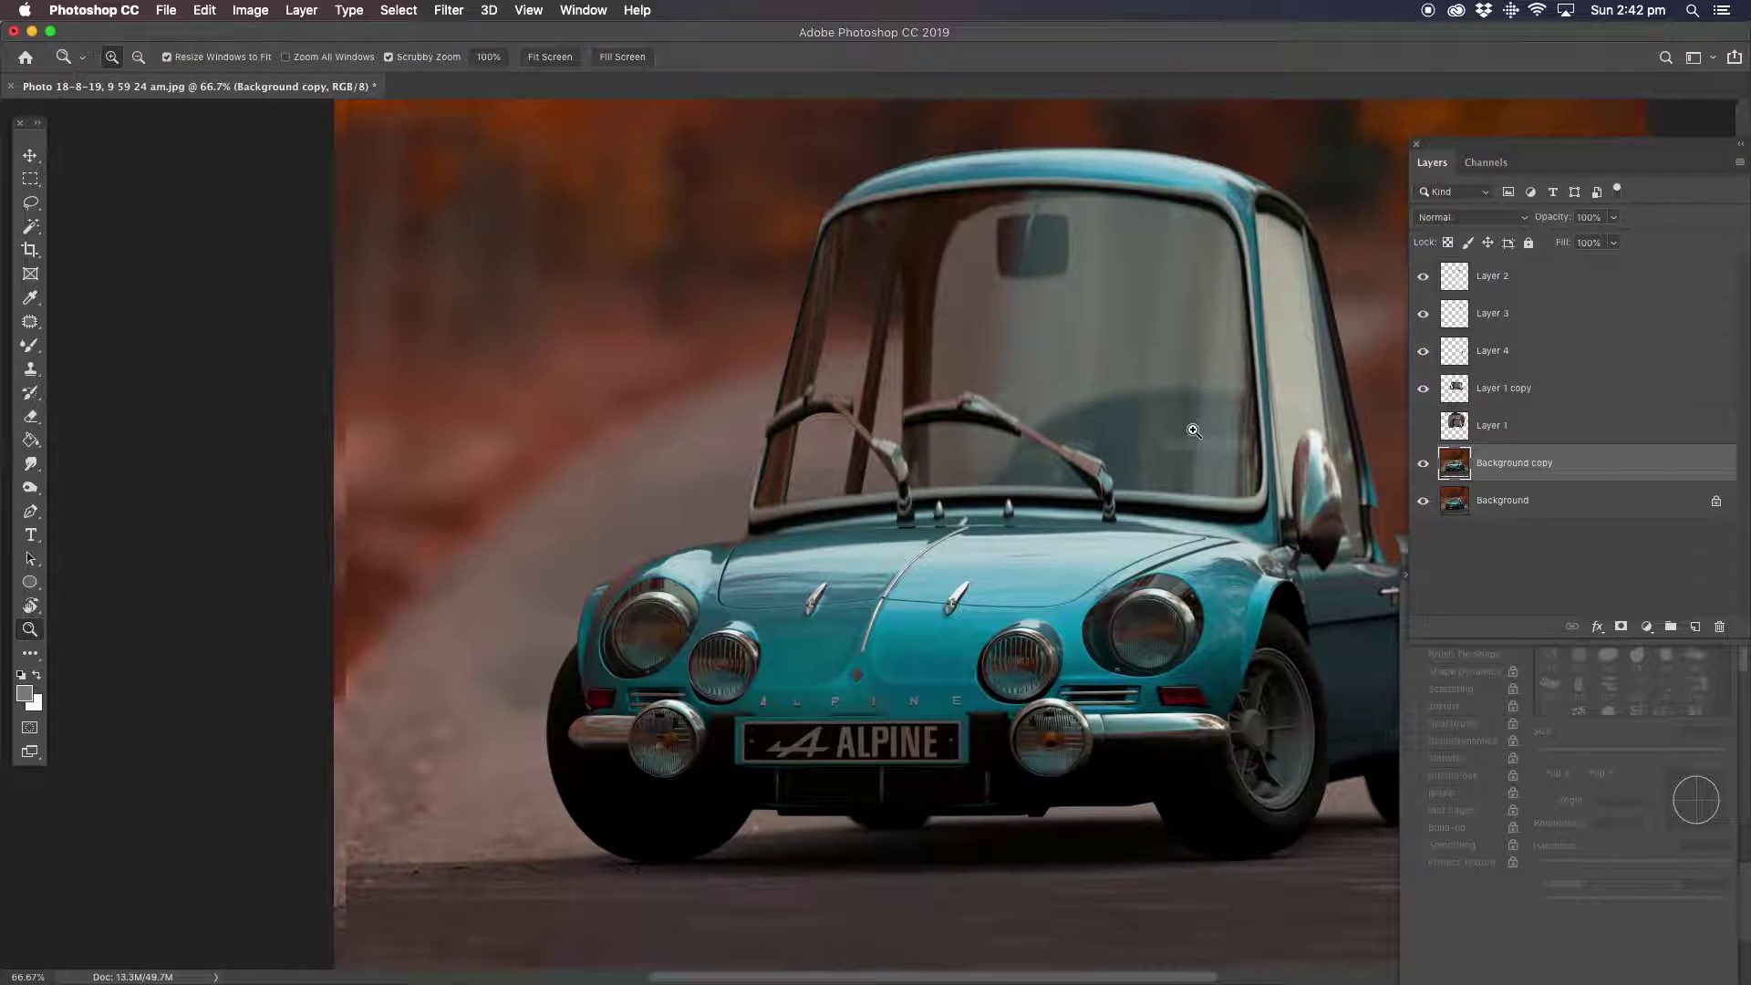
pyautogui.keyDown('alt'); pyautogui.click(1194, 431); pyautogui.keyUp('alt')
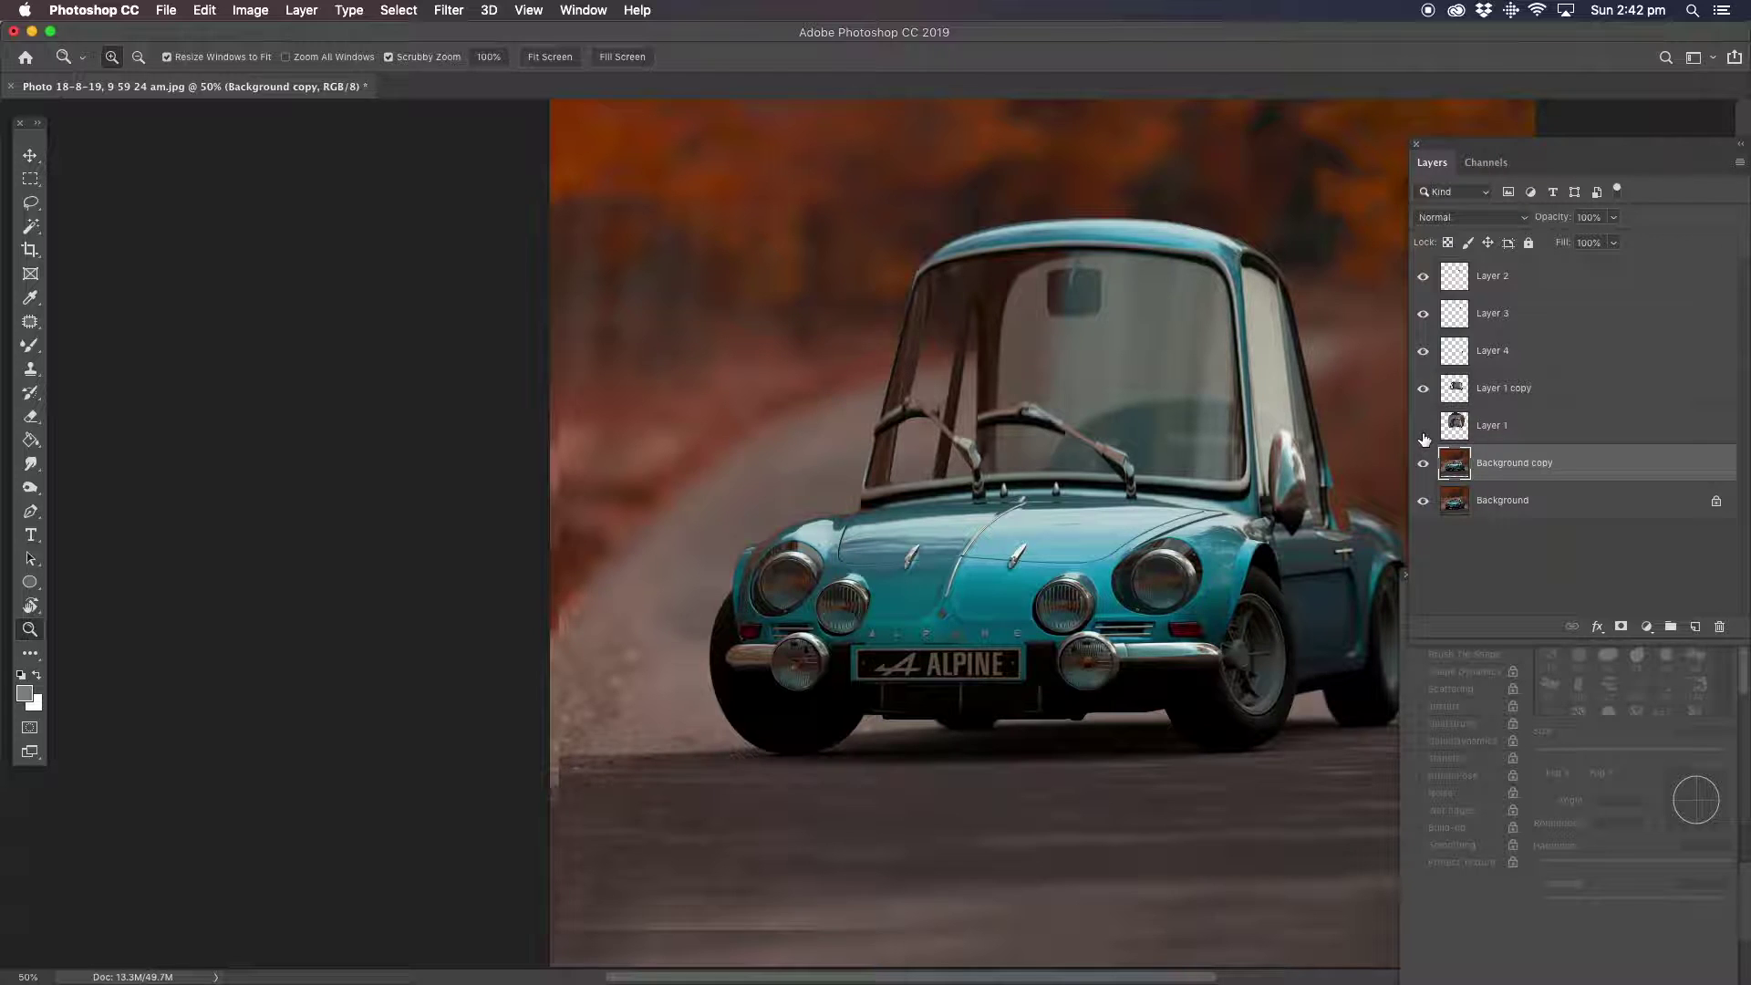
pyautogui.click(1423, 390)
pyautogui.click(1422, 391)
pyautogui.moveTo(1117, 460); pyautogui.dragTo(941, 448)
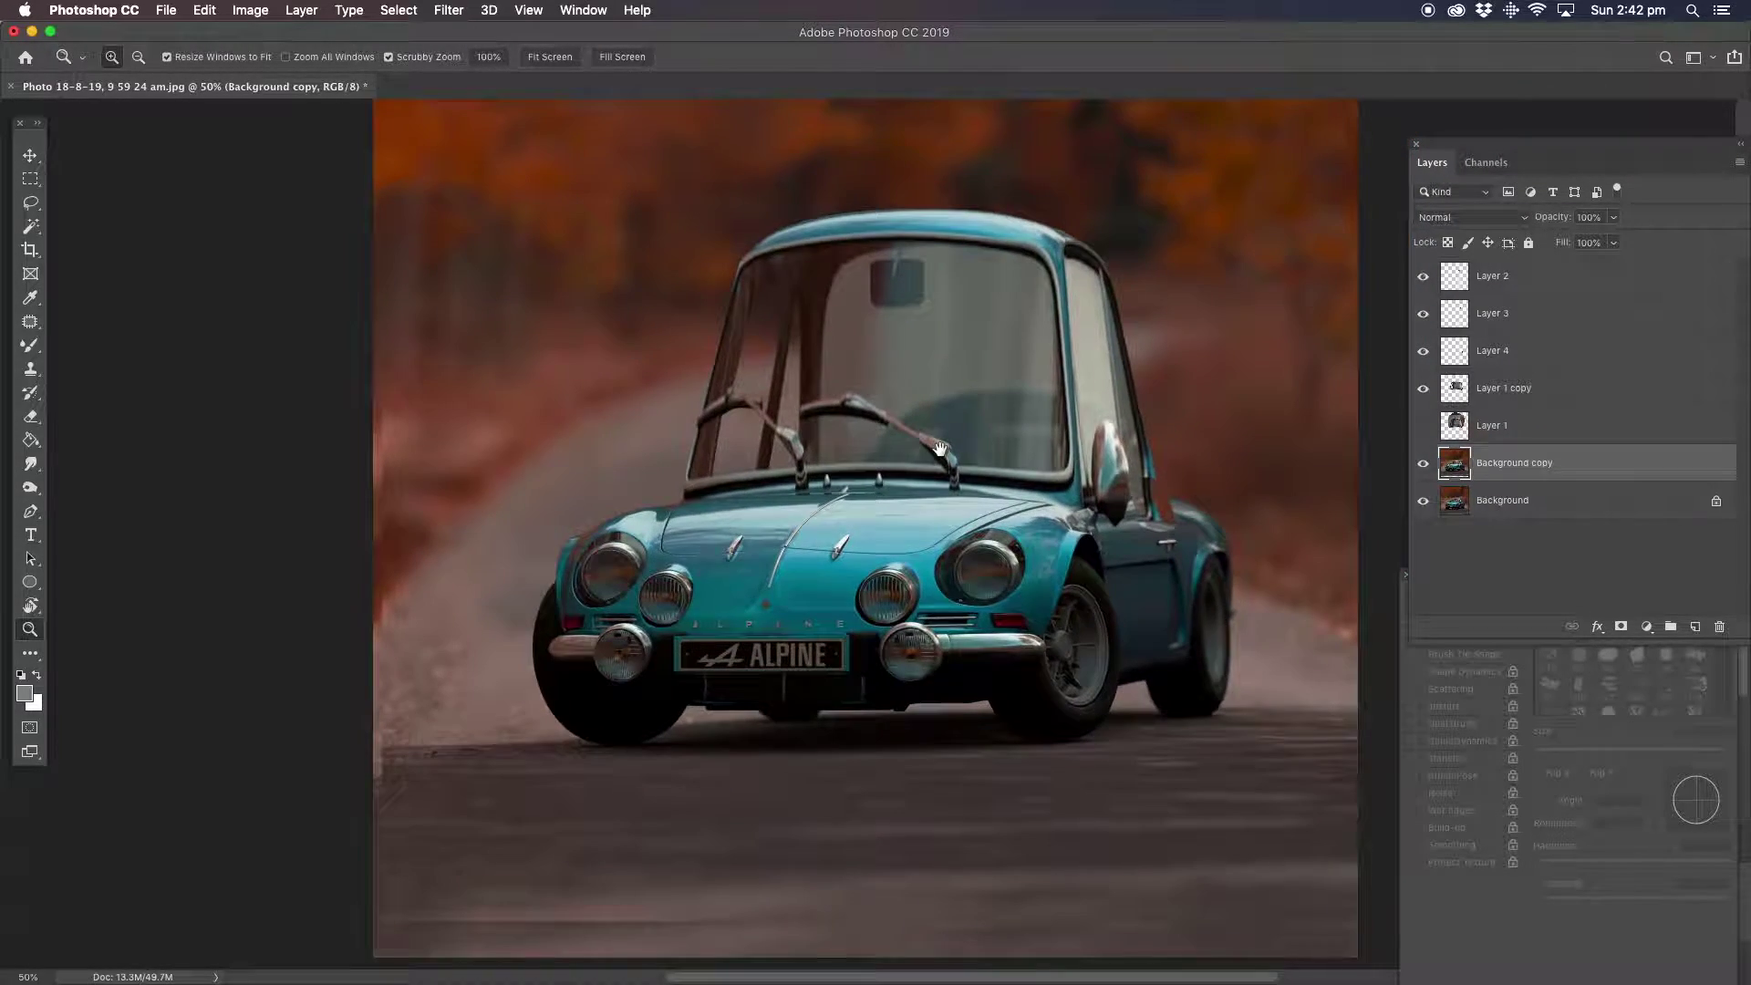
pyautogui.click(1422, 352)
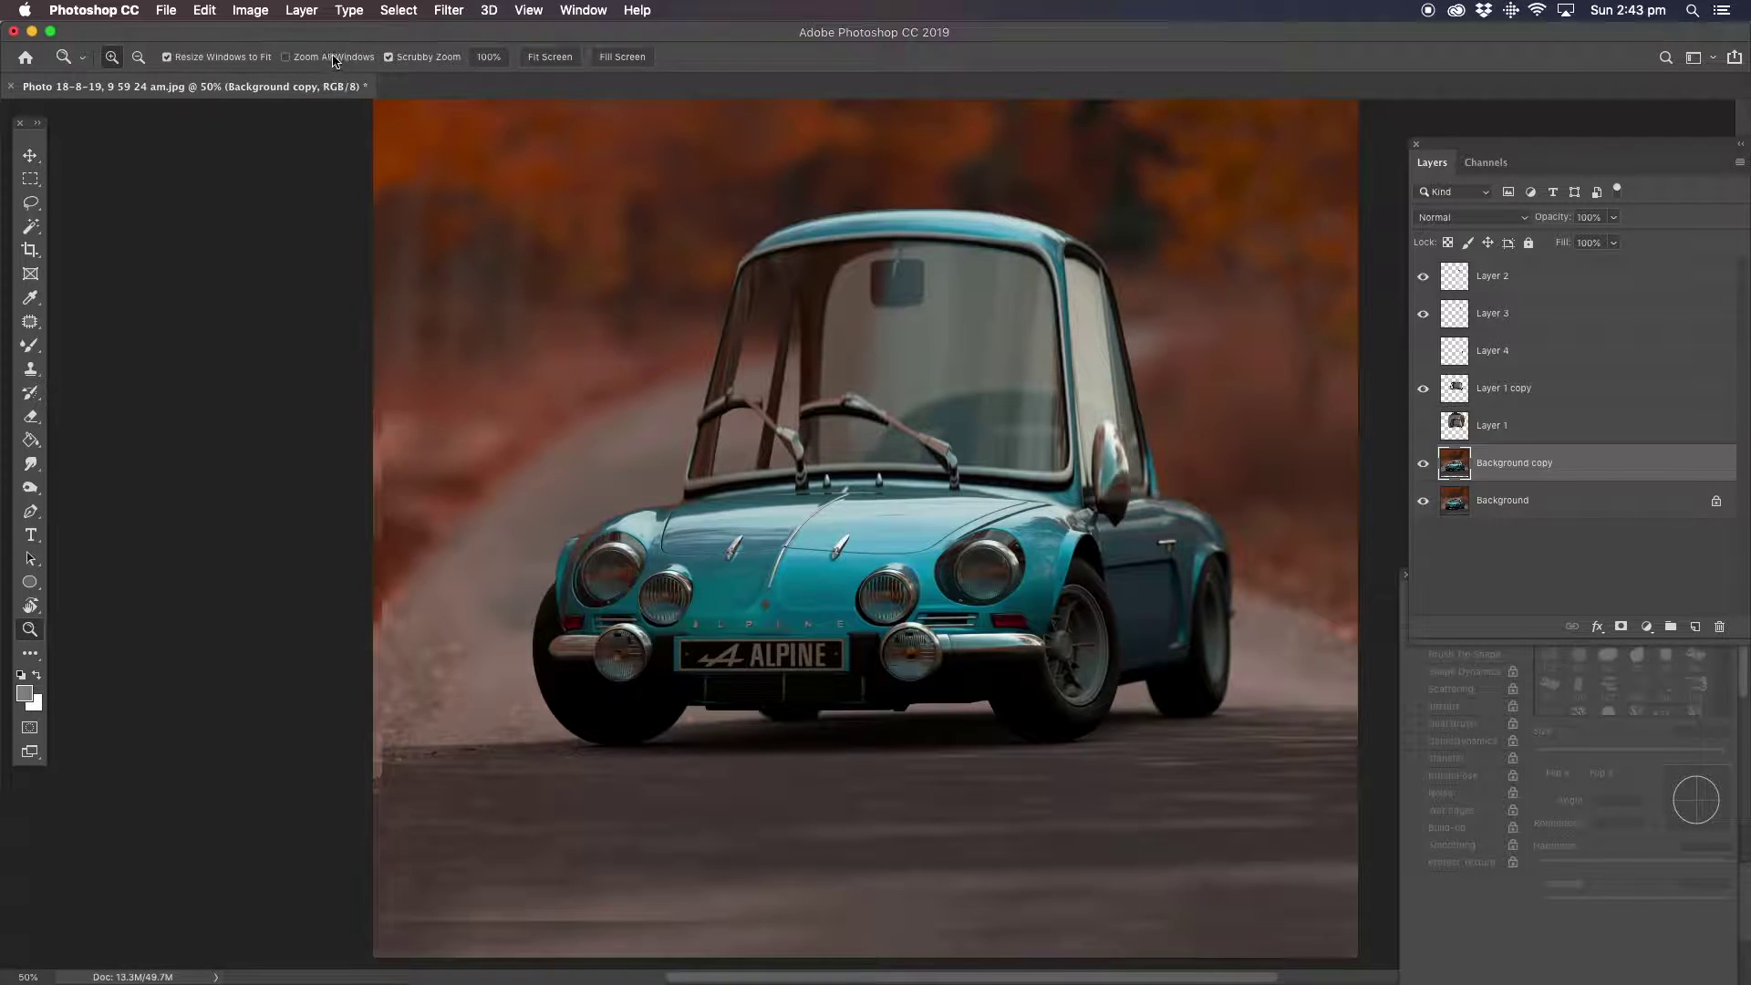
pyautogui.click(301, 10)
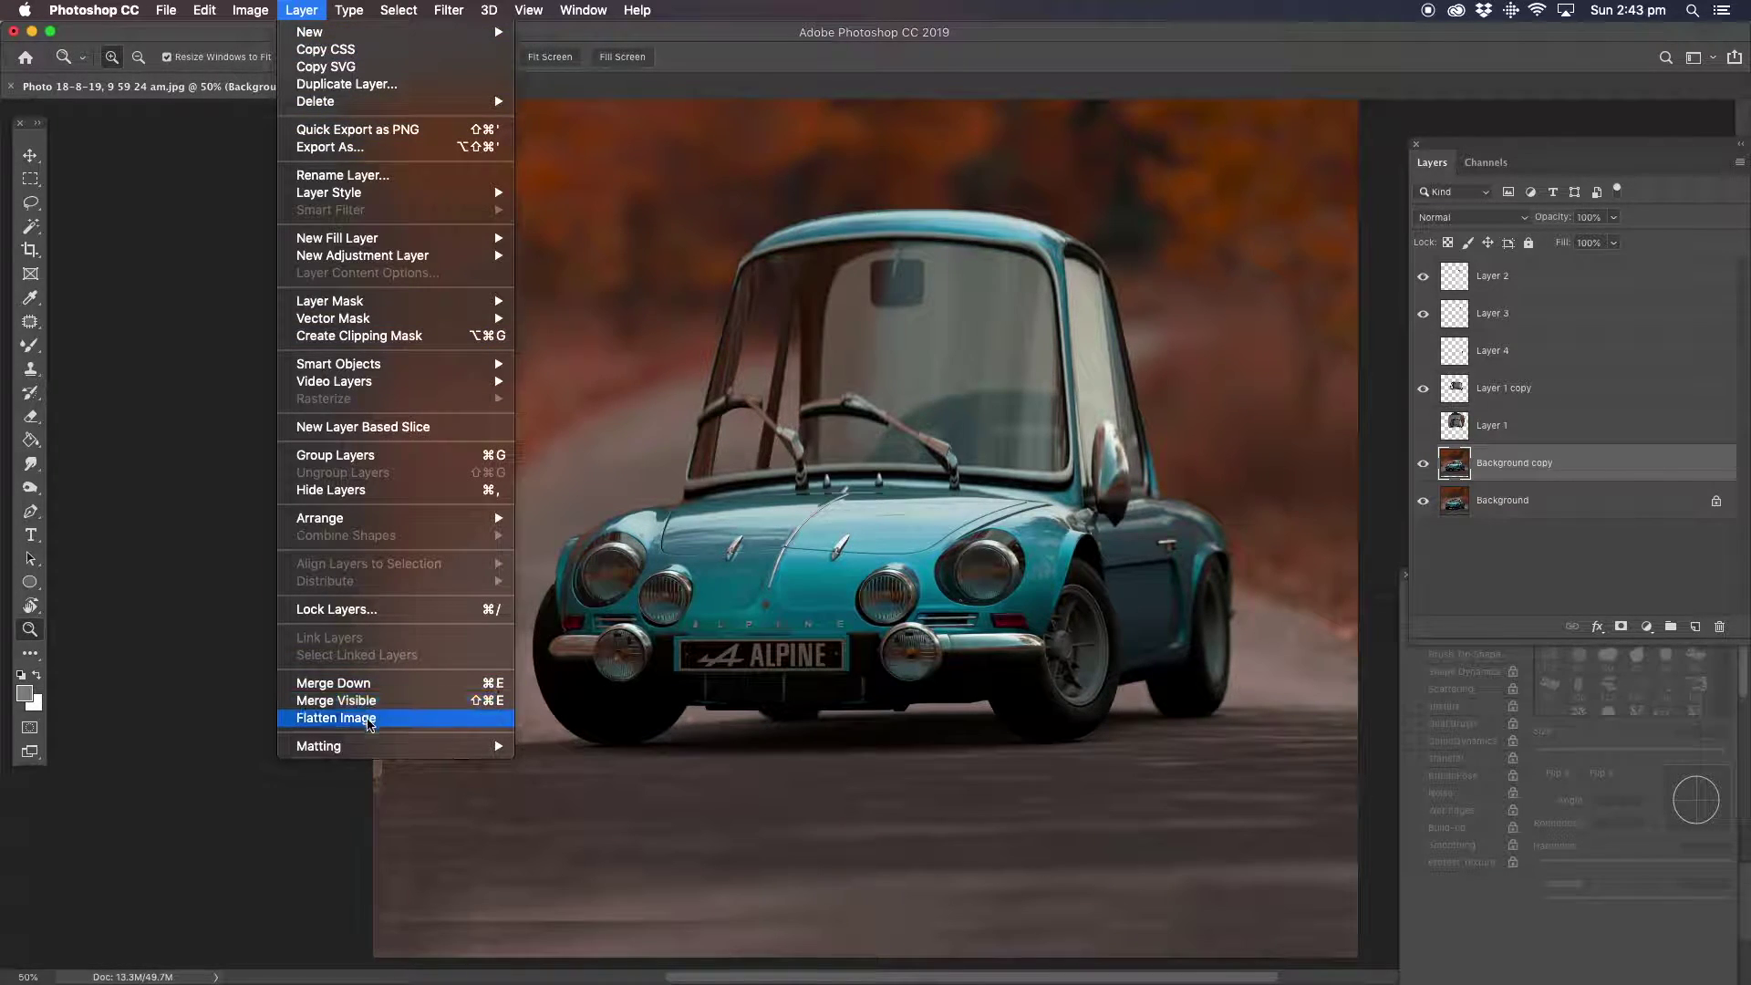
# Flatten the image to one Background and crop it slightly narrower on both sides.
pyautogui.click(315, 715)
pyautogui.keyDown('alt'); pyautogui.click(860, 402); pyautogui.keyUp('alt')
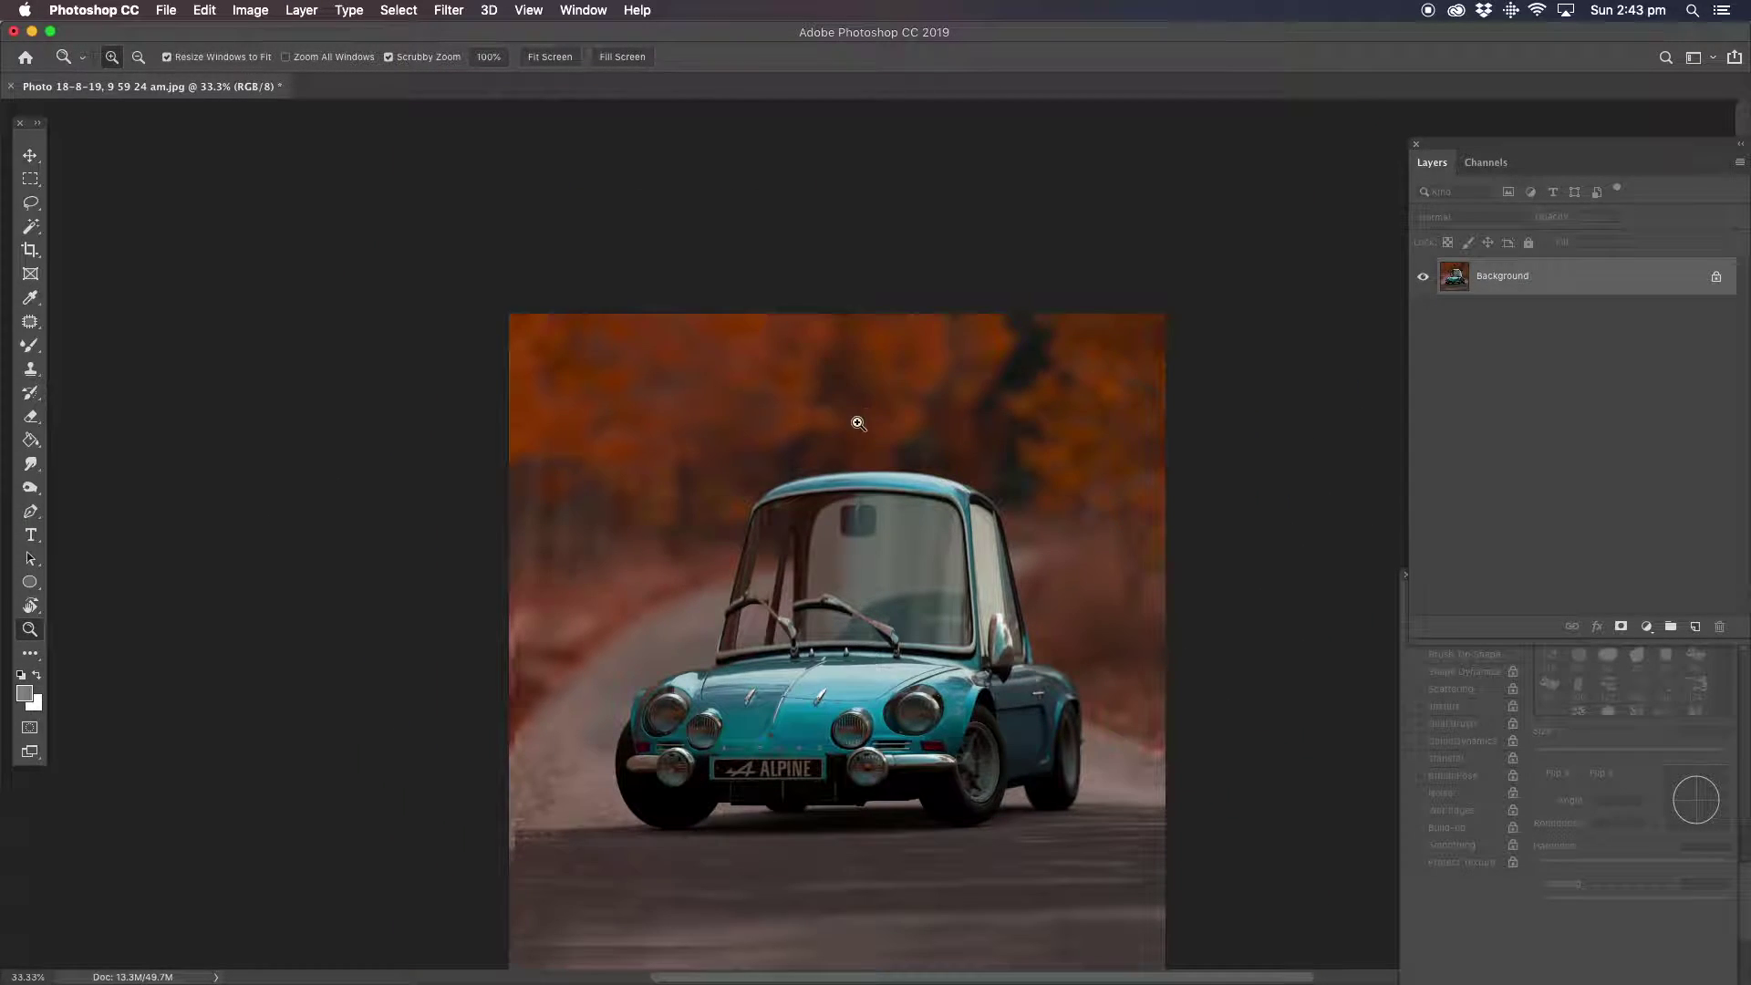
pyautogui.moveTo(860, 402); pyautogui.dragTo(824, 349)
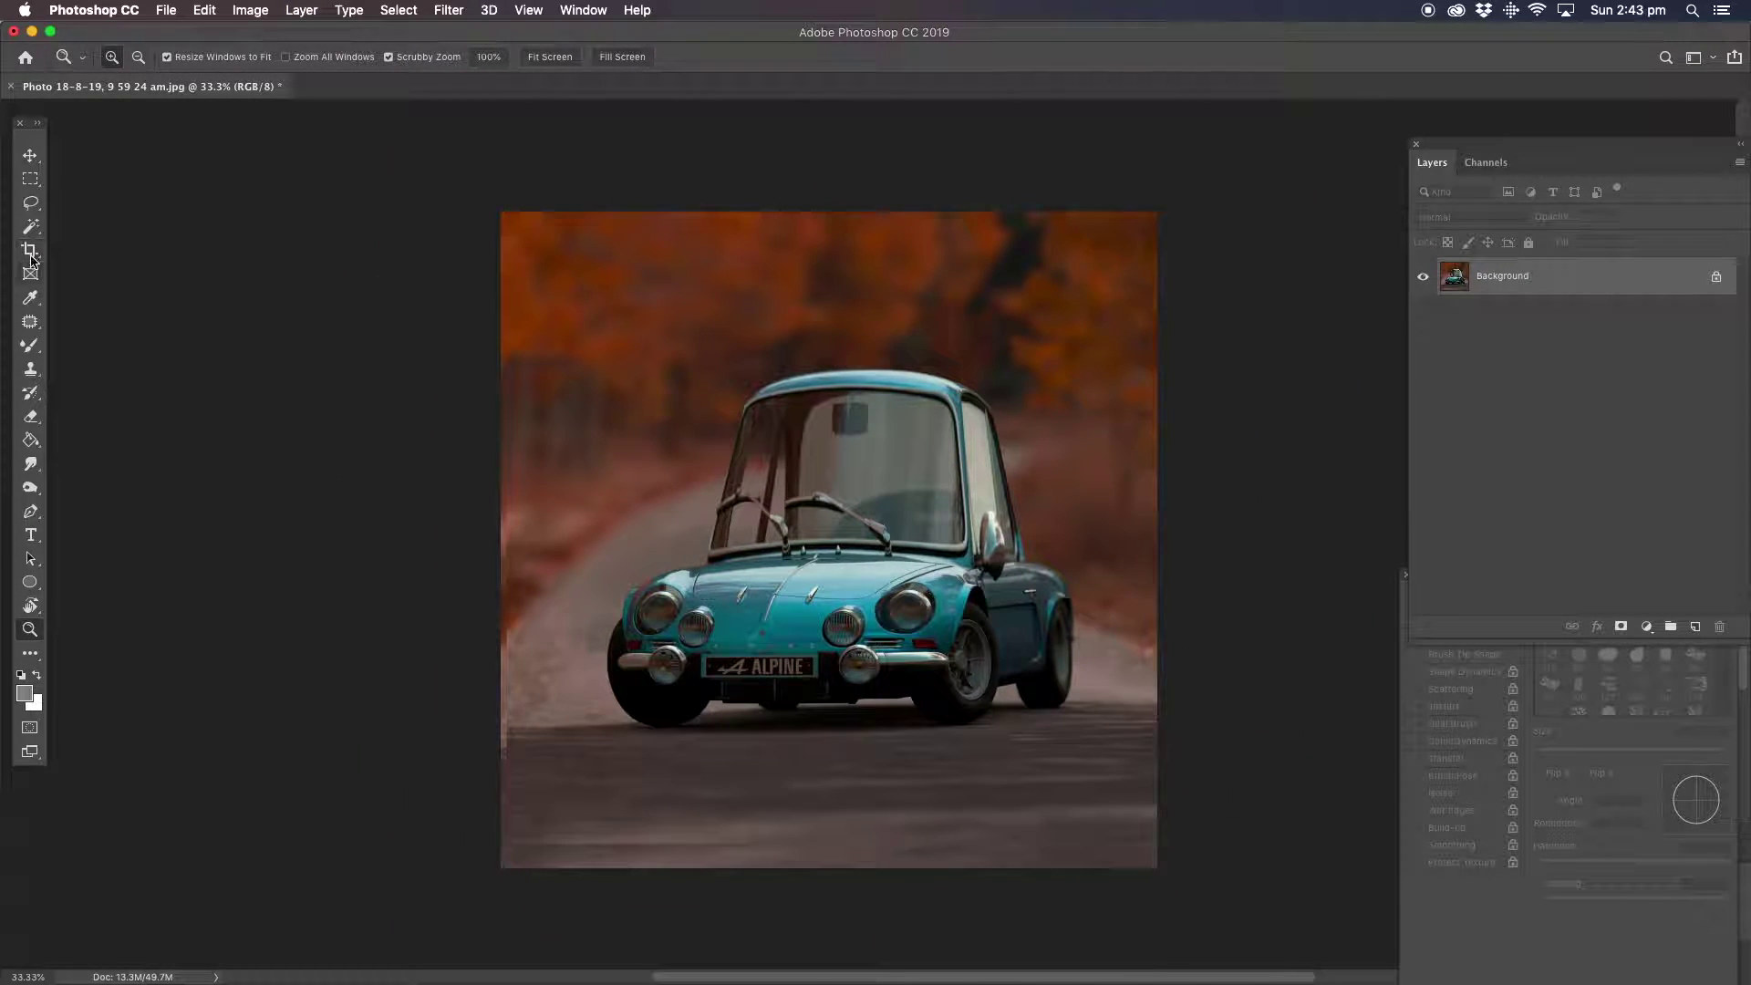
pyautogui.click(30, 249)
pyautogui.moveTo(504, 542); pyautogui.dragTo(496, 537)
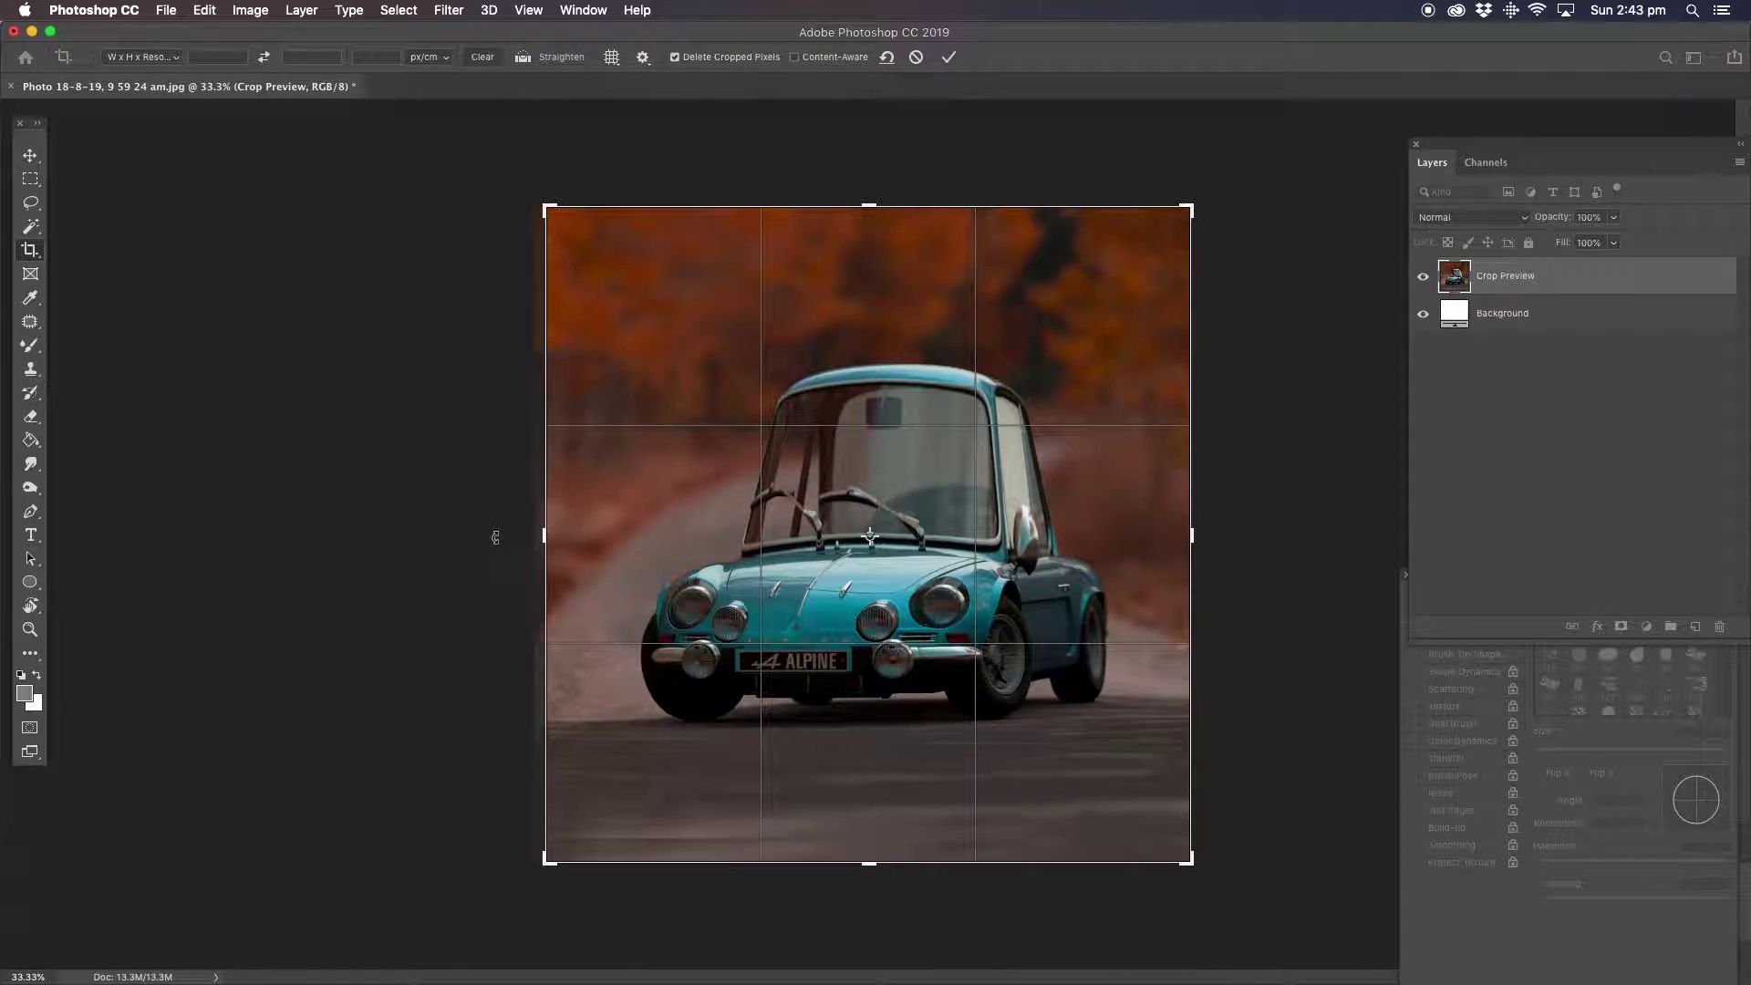
pyautogui.press('Return')
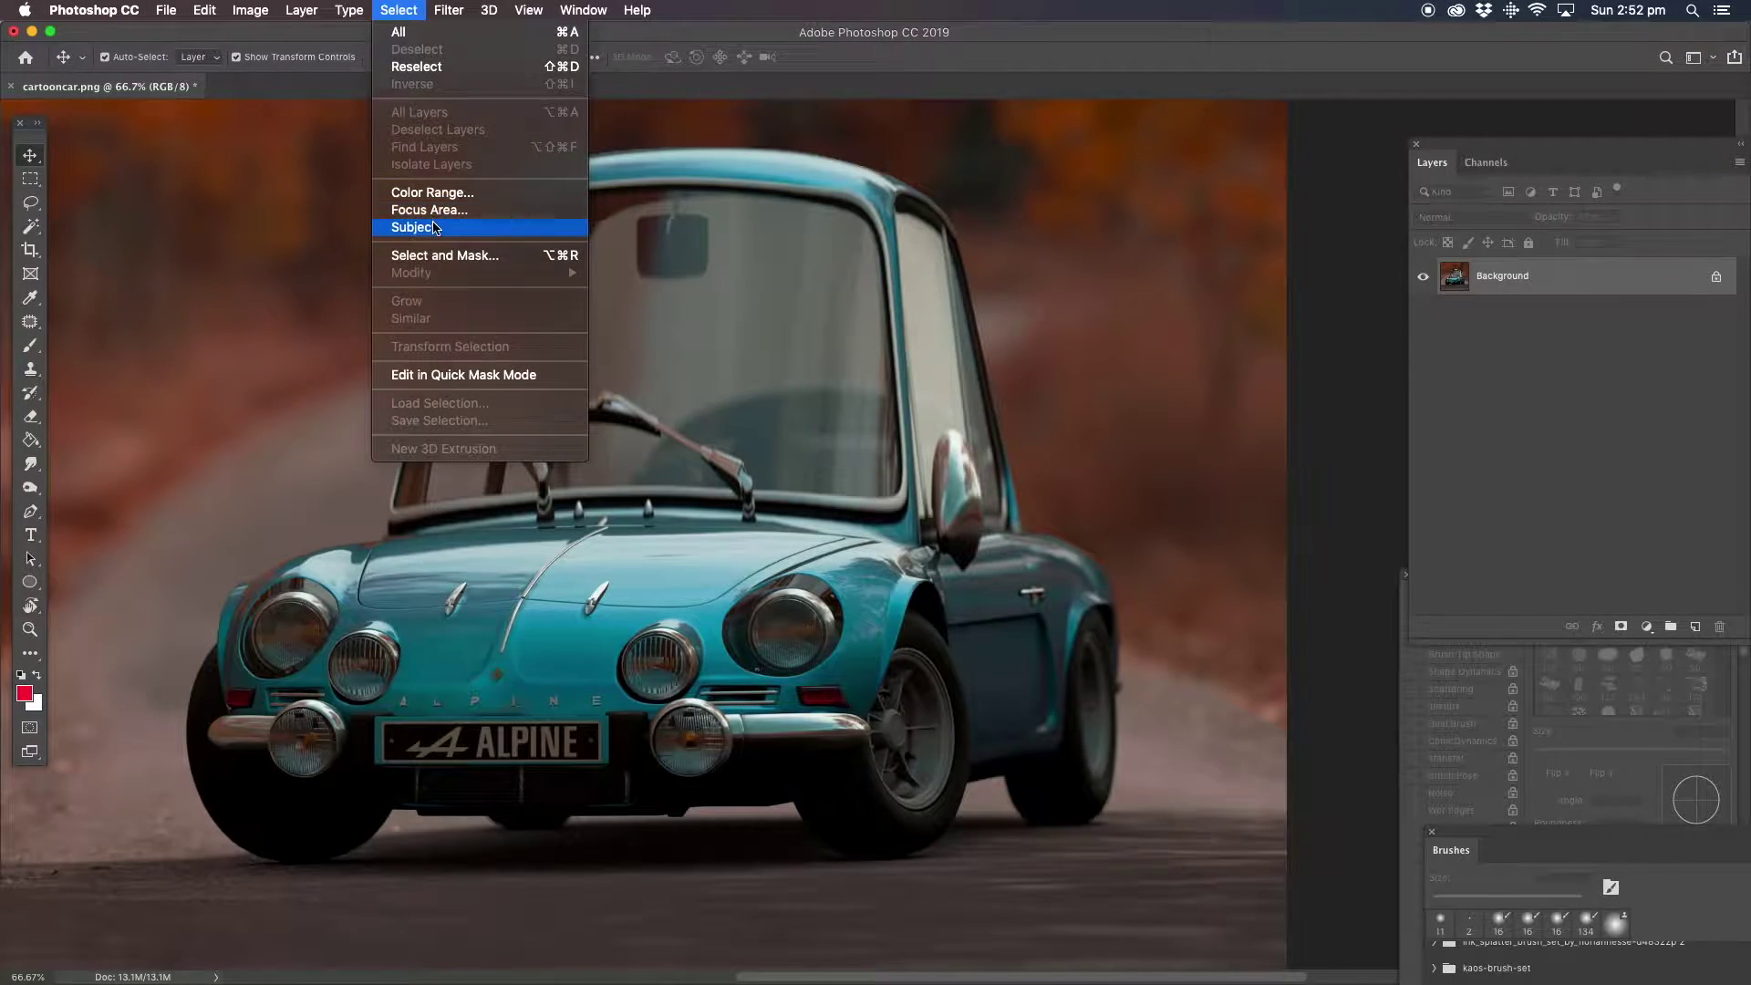
# Select the car with Select > Subject and add a new empty layer above the background.
pyautogui.click(434, 228)
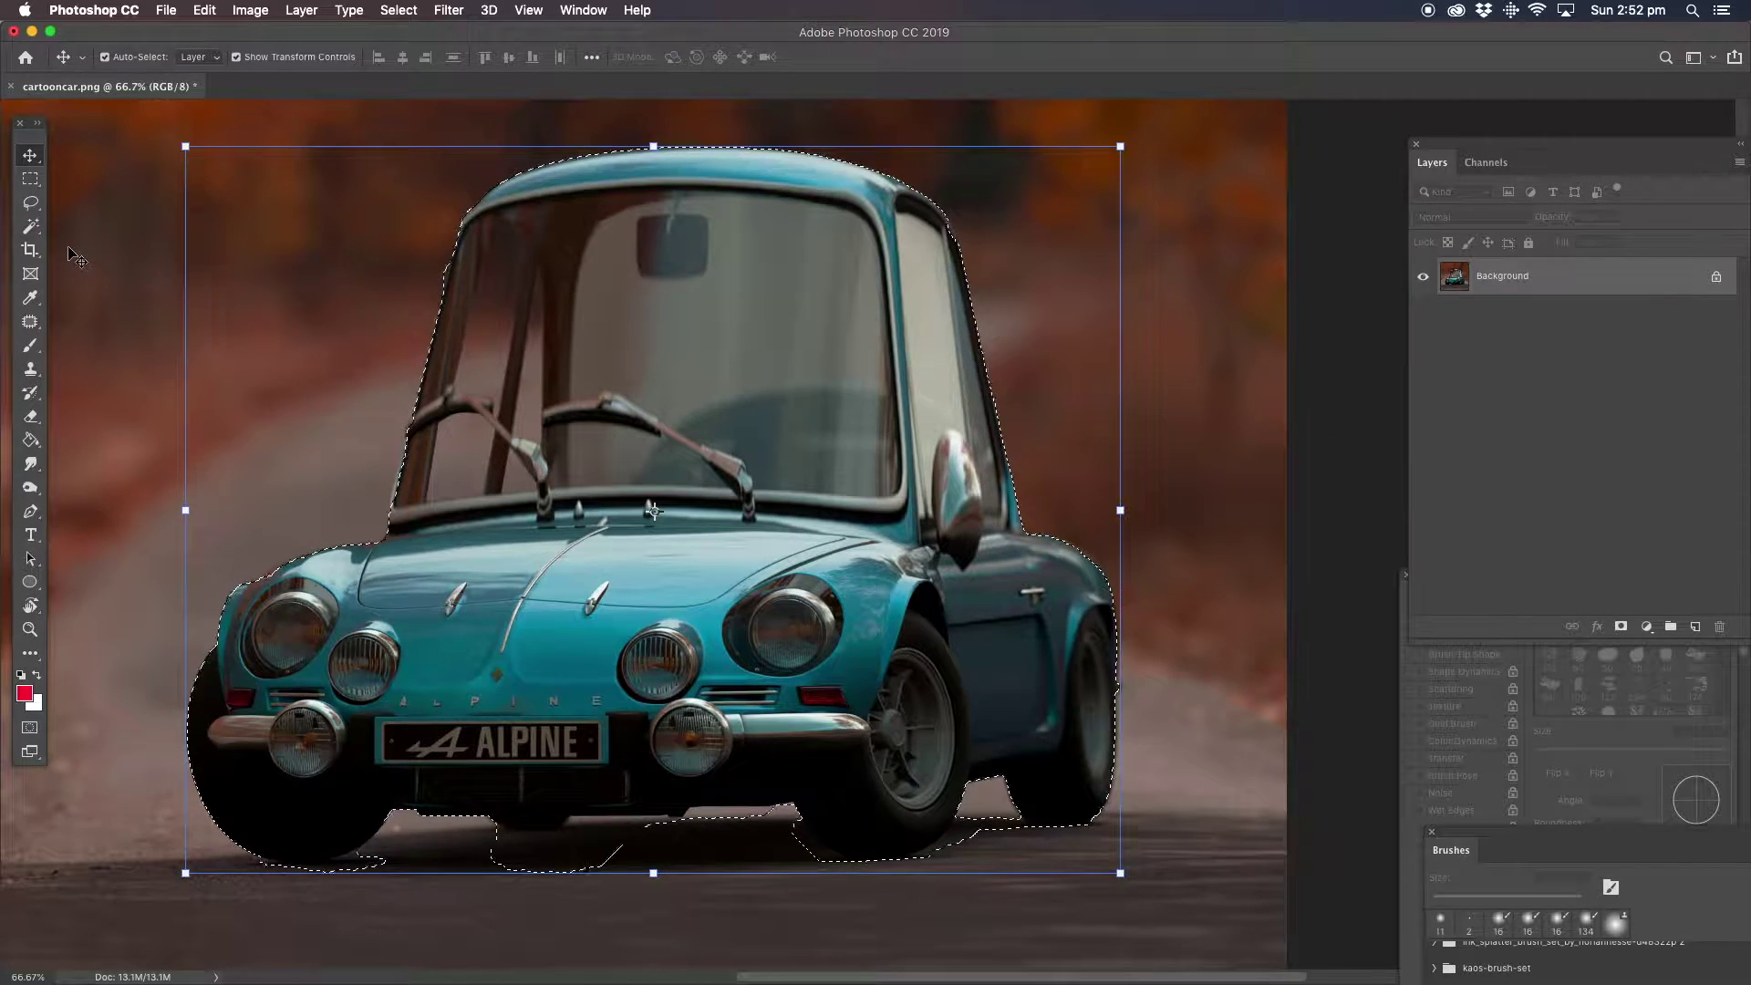
pyautogui.click(1695, 627)
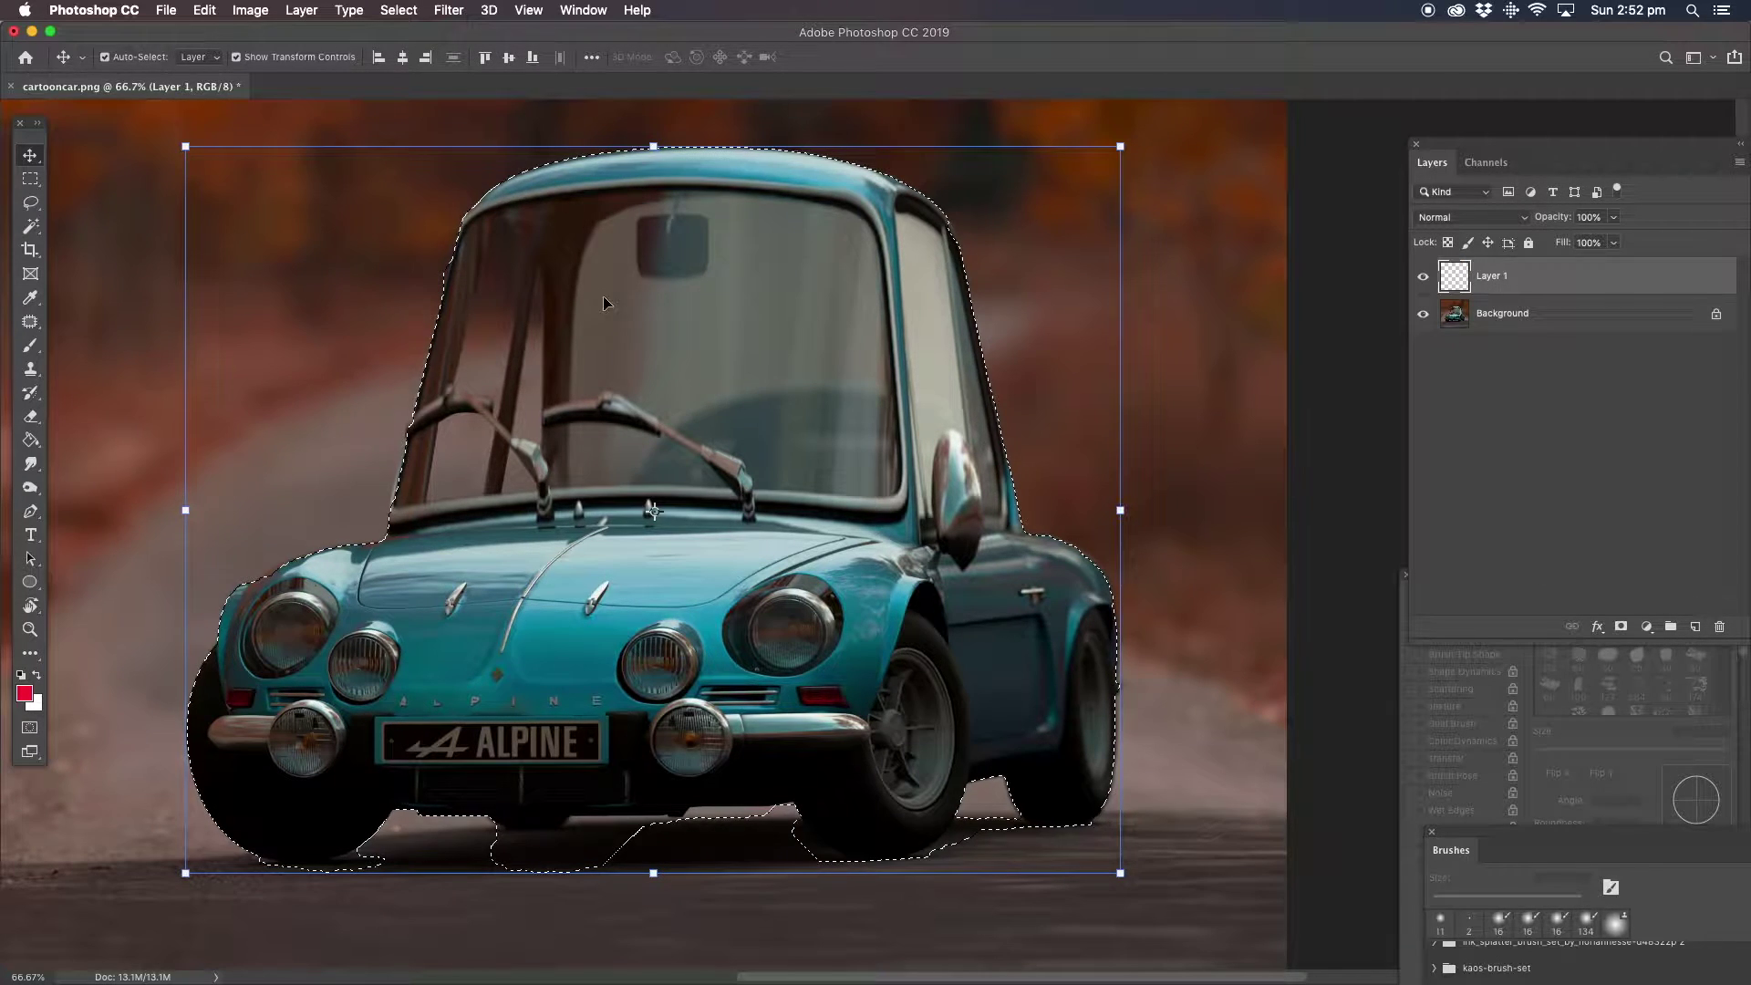
pyautogui.click(30, 202)
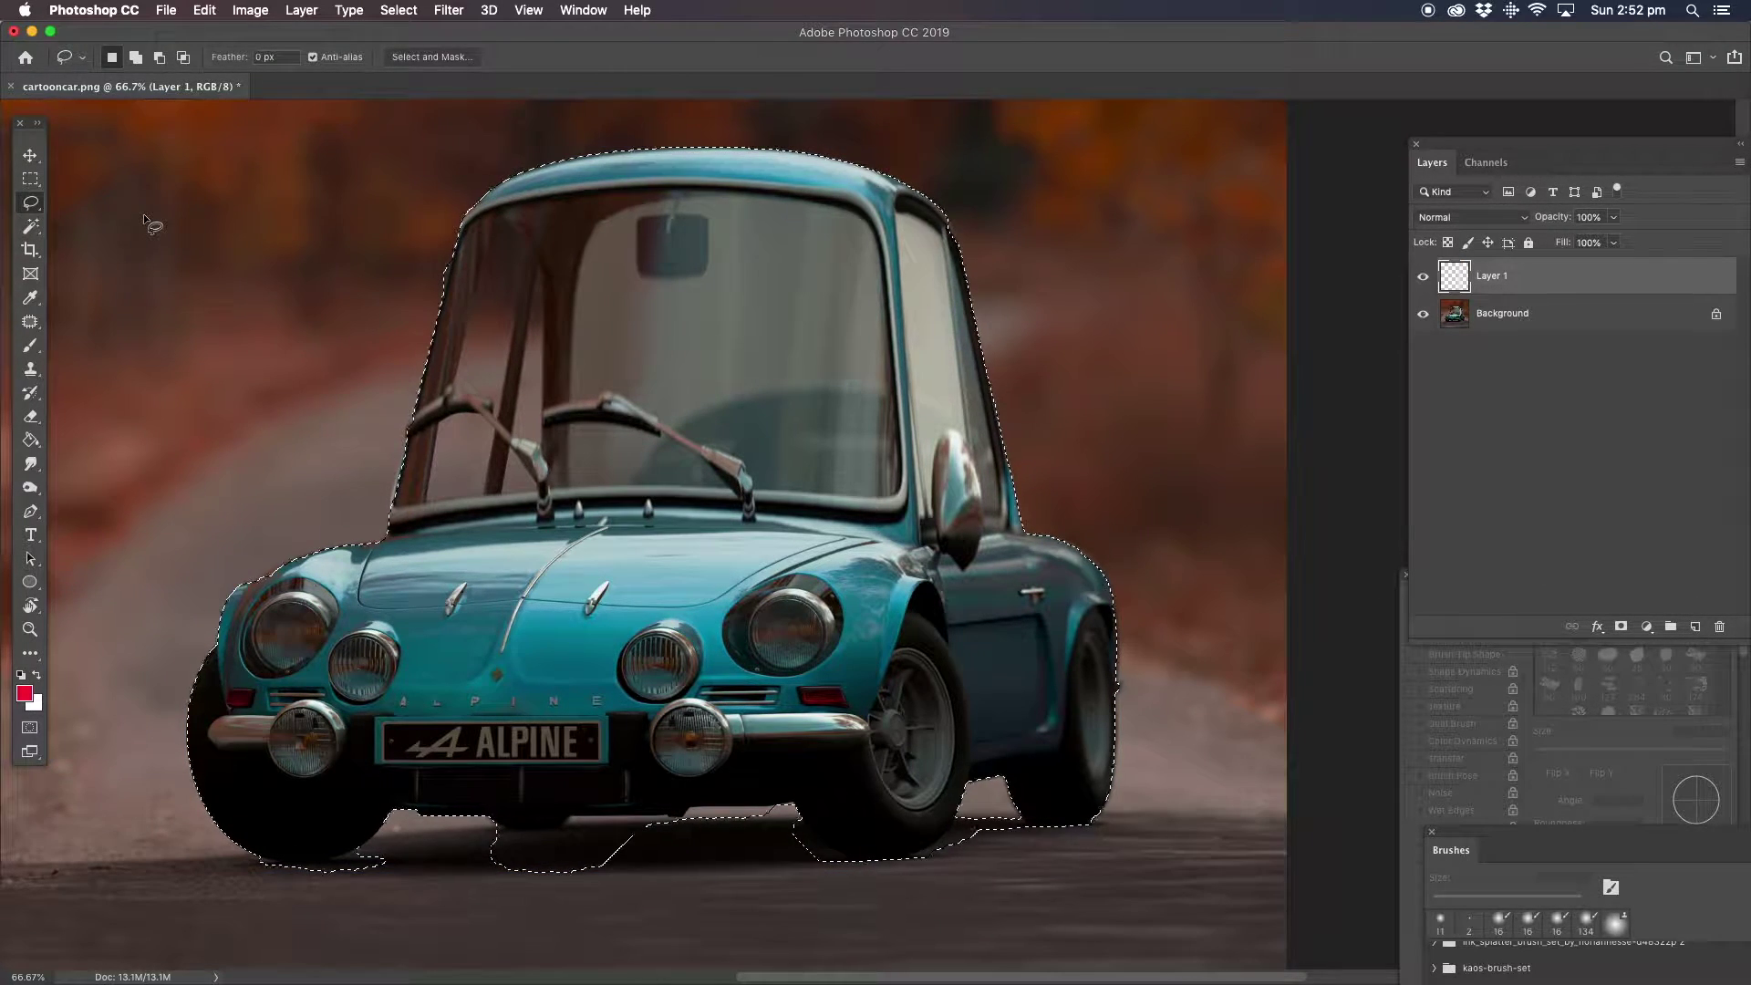
pyautogui.press('alt')
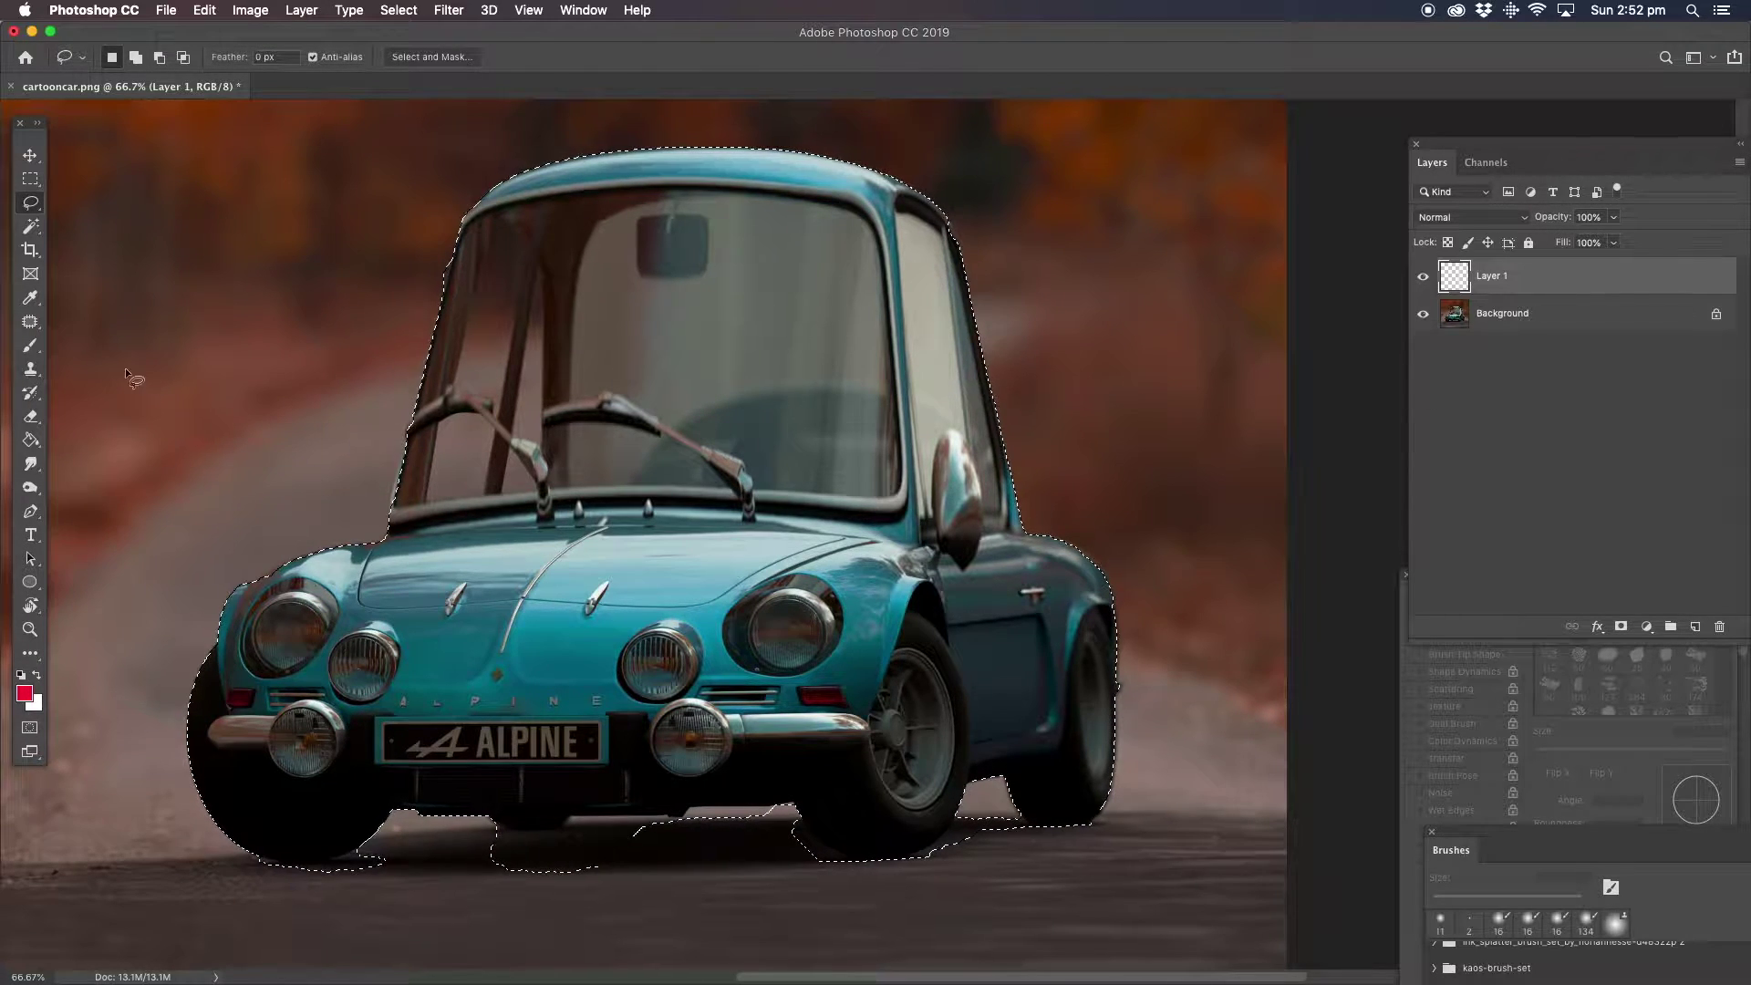
# Fill the car selection red on the new layer, deselect, and set its blend mode to Hue.
pyautogui.click(31, 440)
pyautogui.click(749, 592)
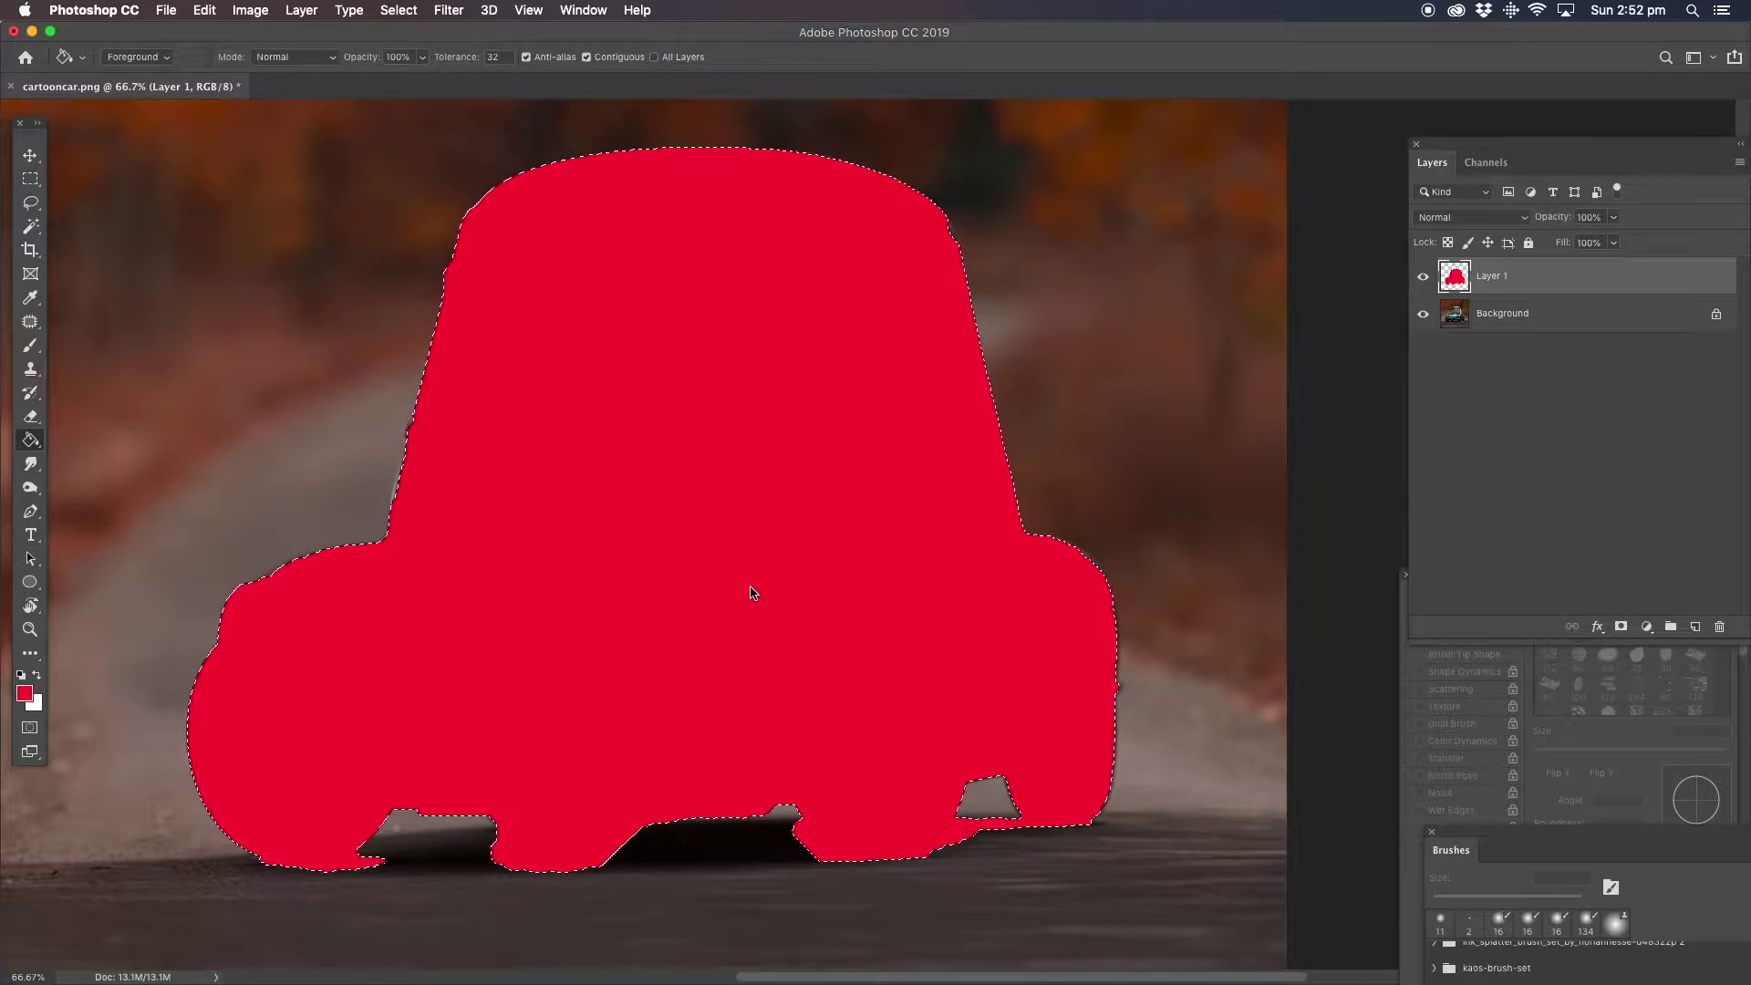
pyautogui.click(30, 202)
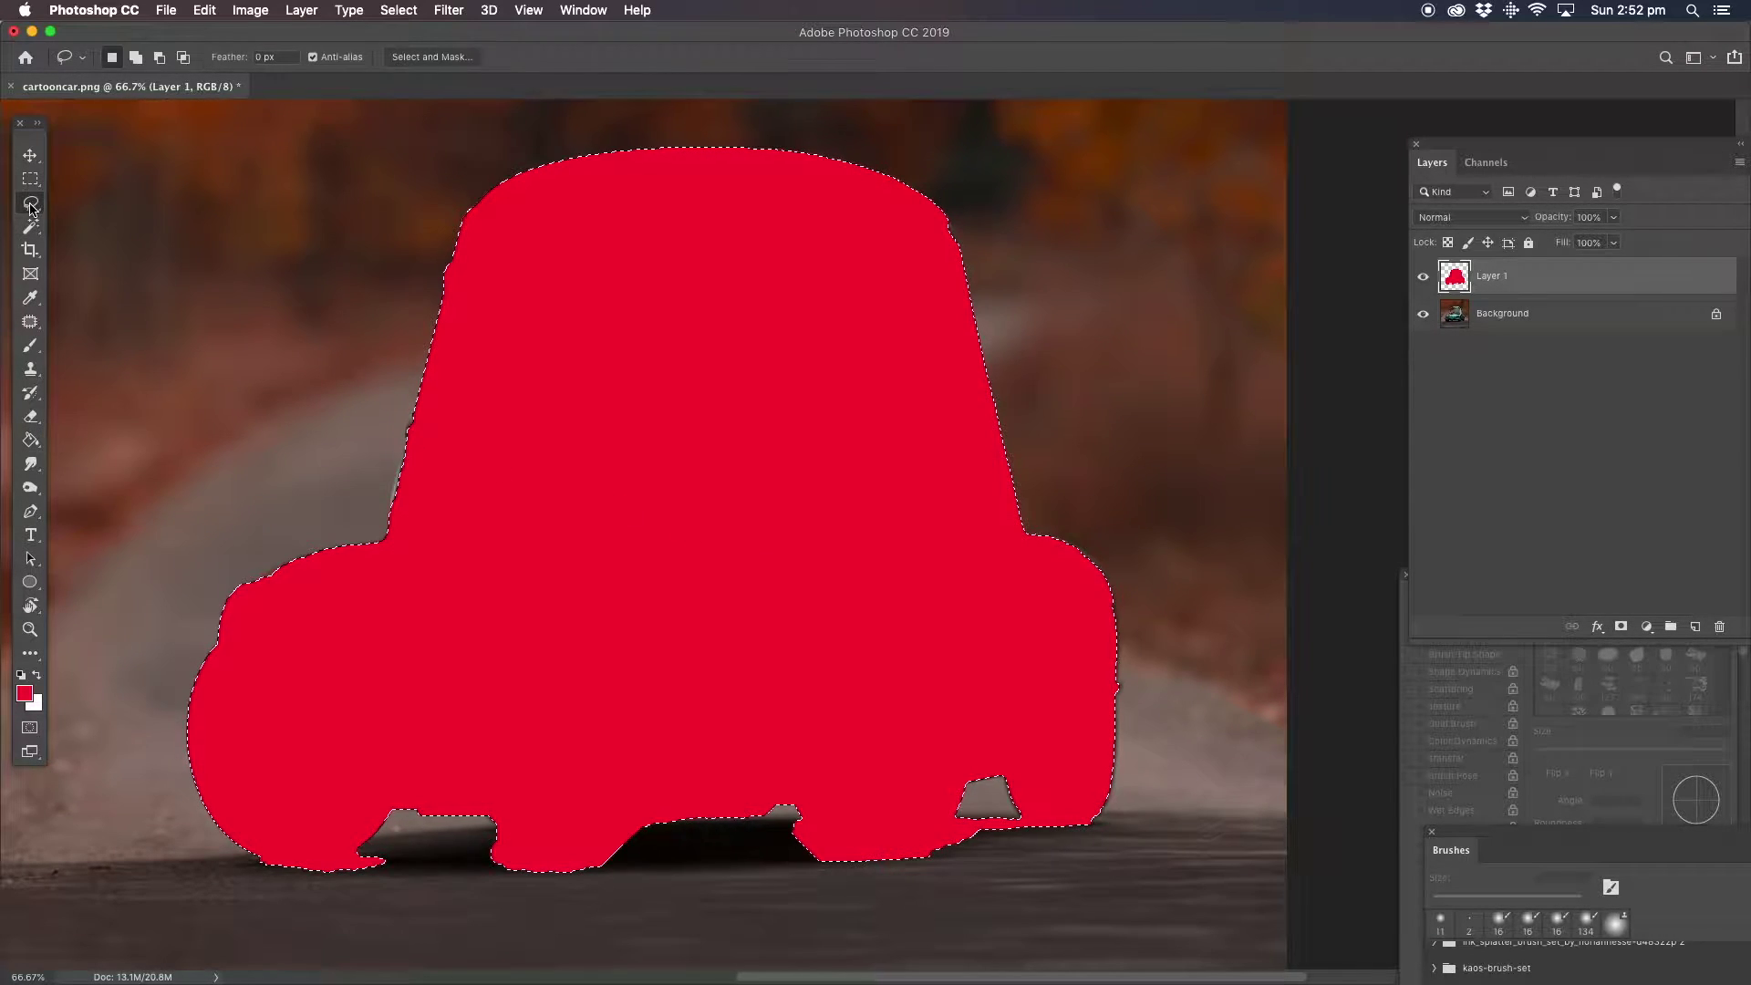
pyautogui.press('super+d')
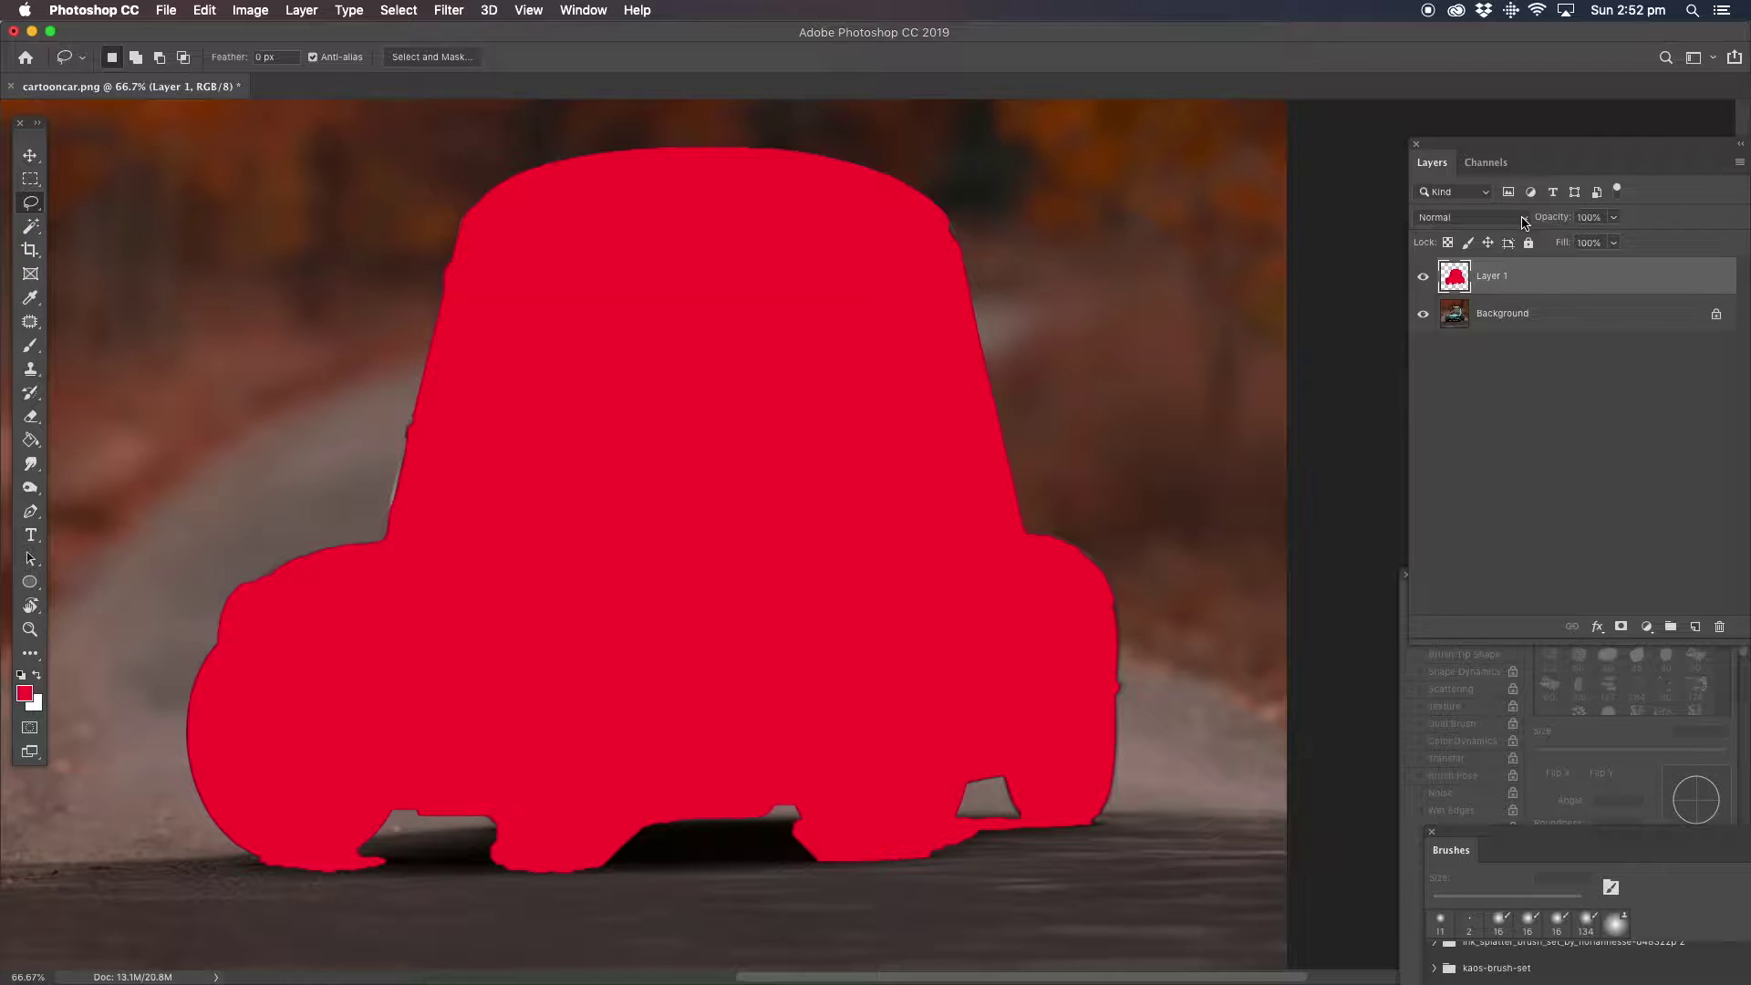
pyautogui.click(1521, 219)
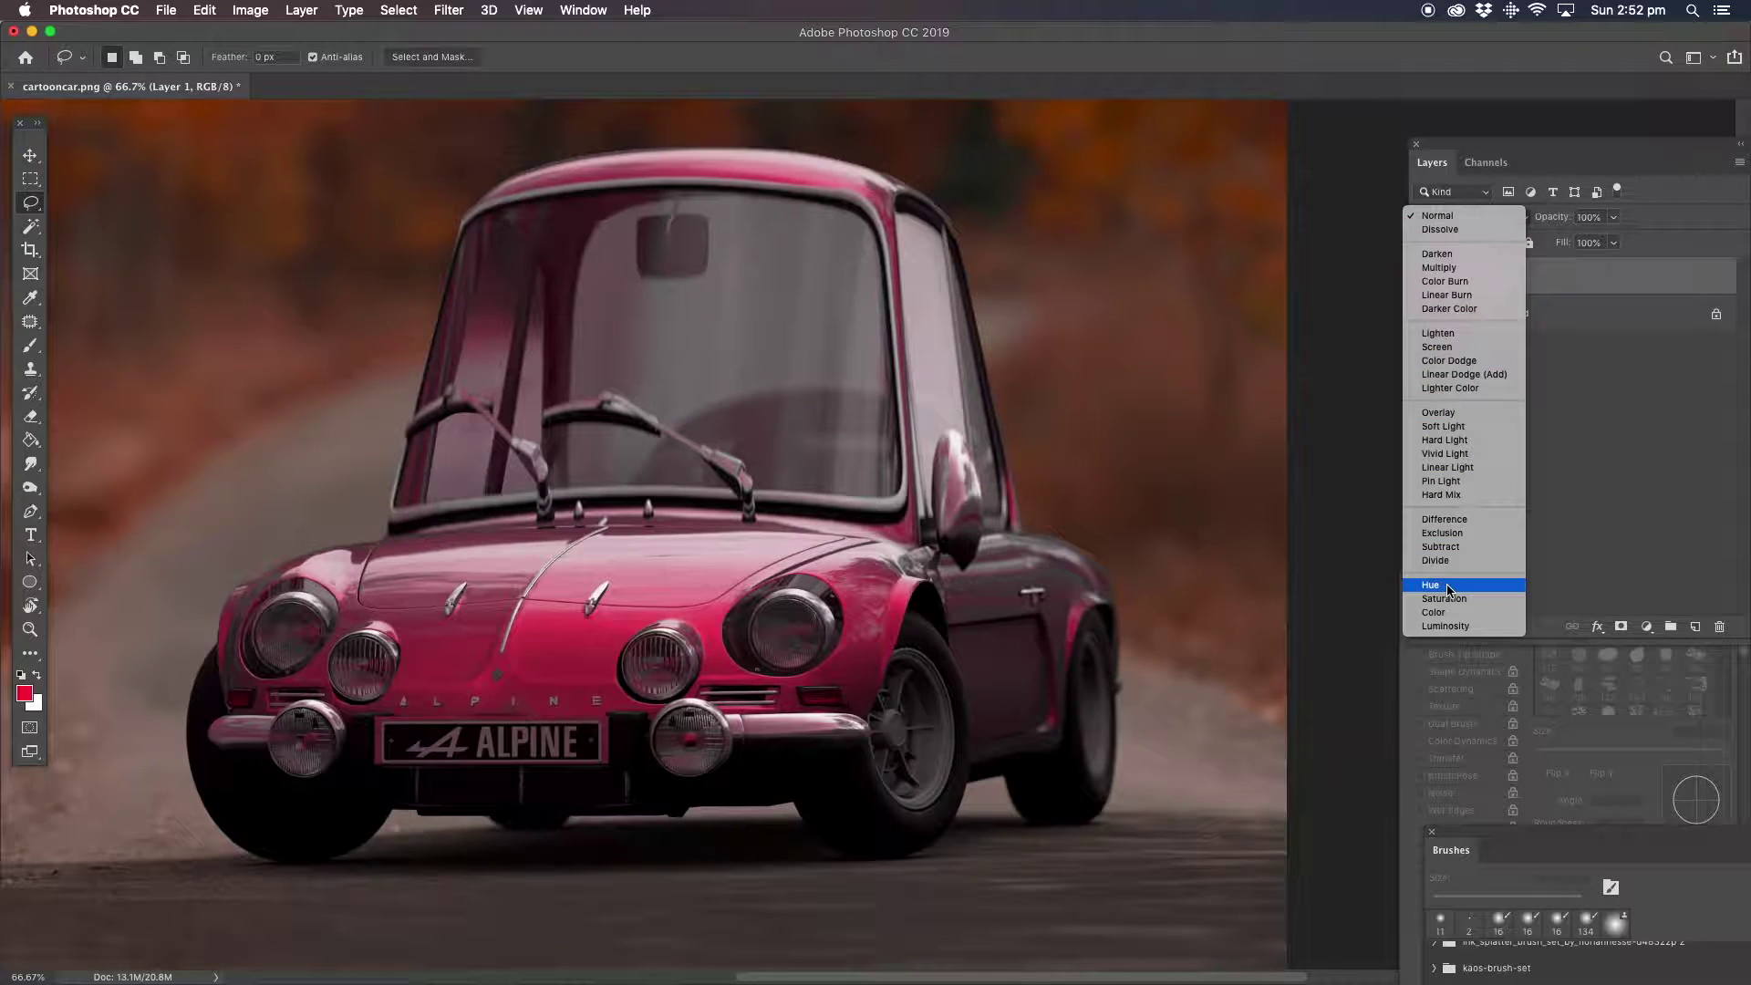
pyautogui.click(1410, 581)
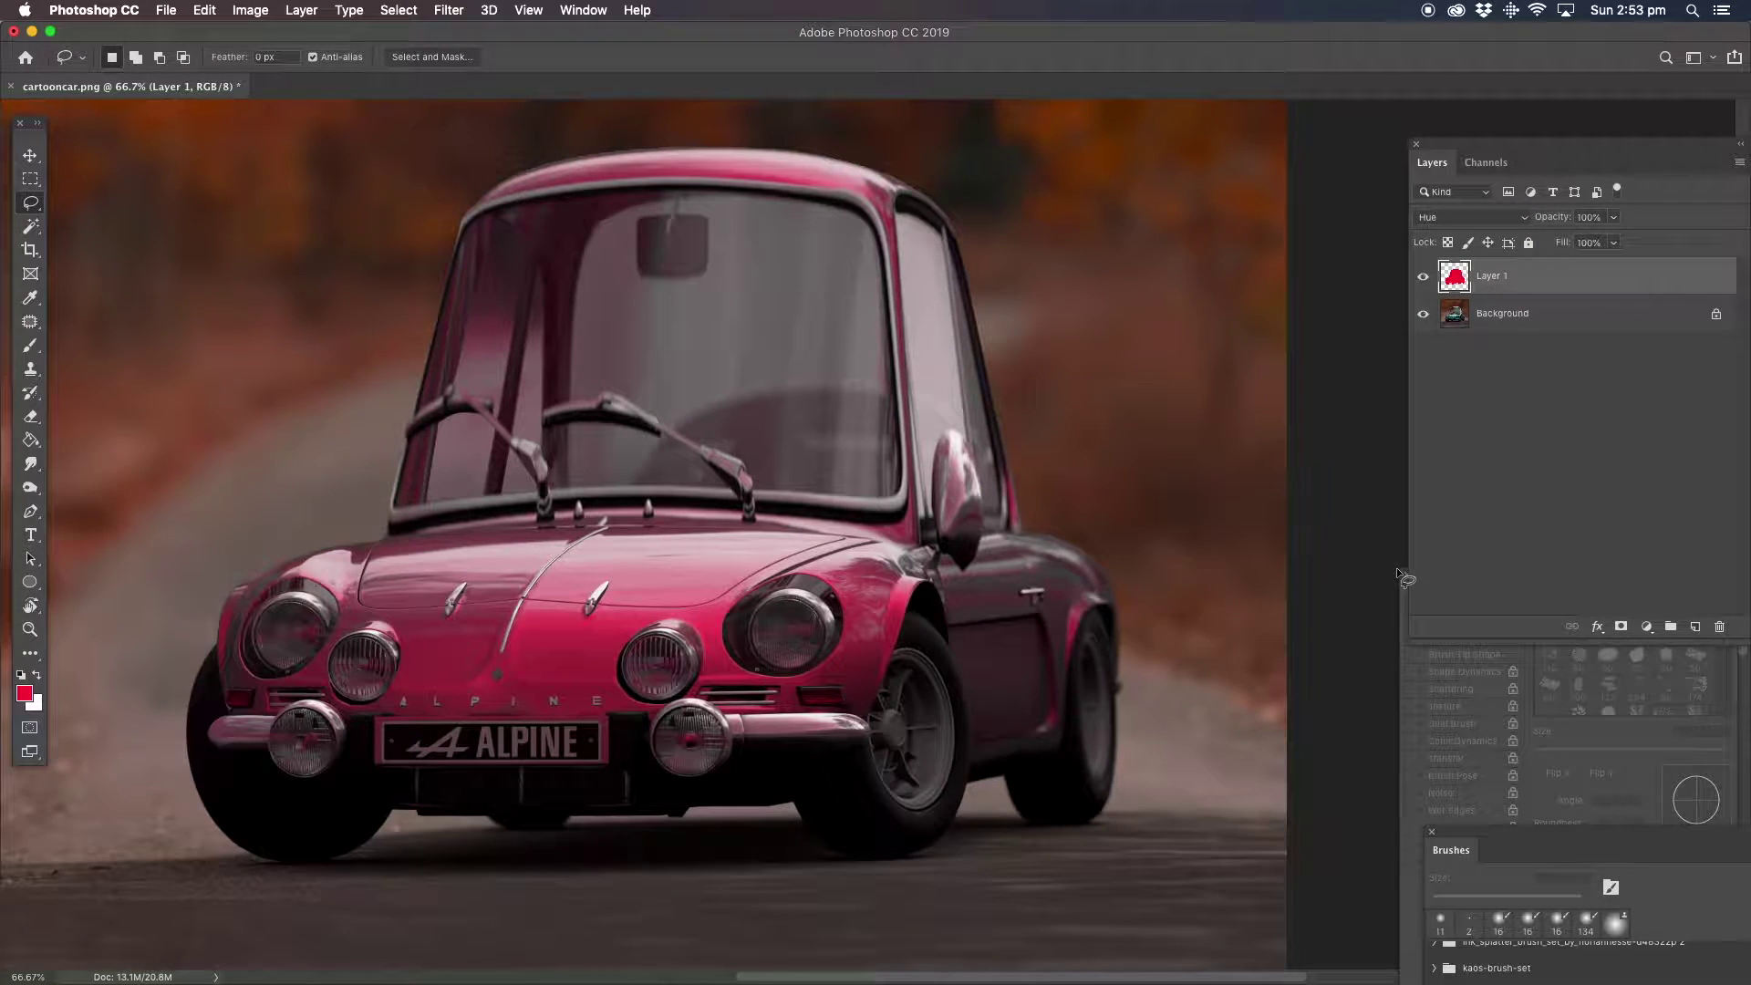
pyautogui.click(30, 630)
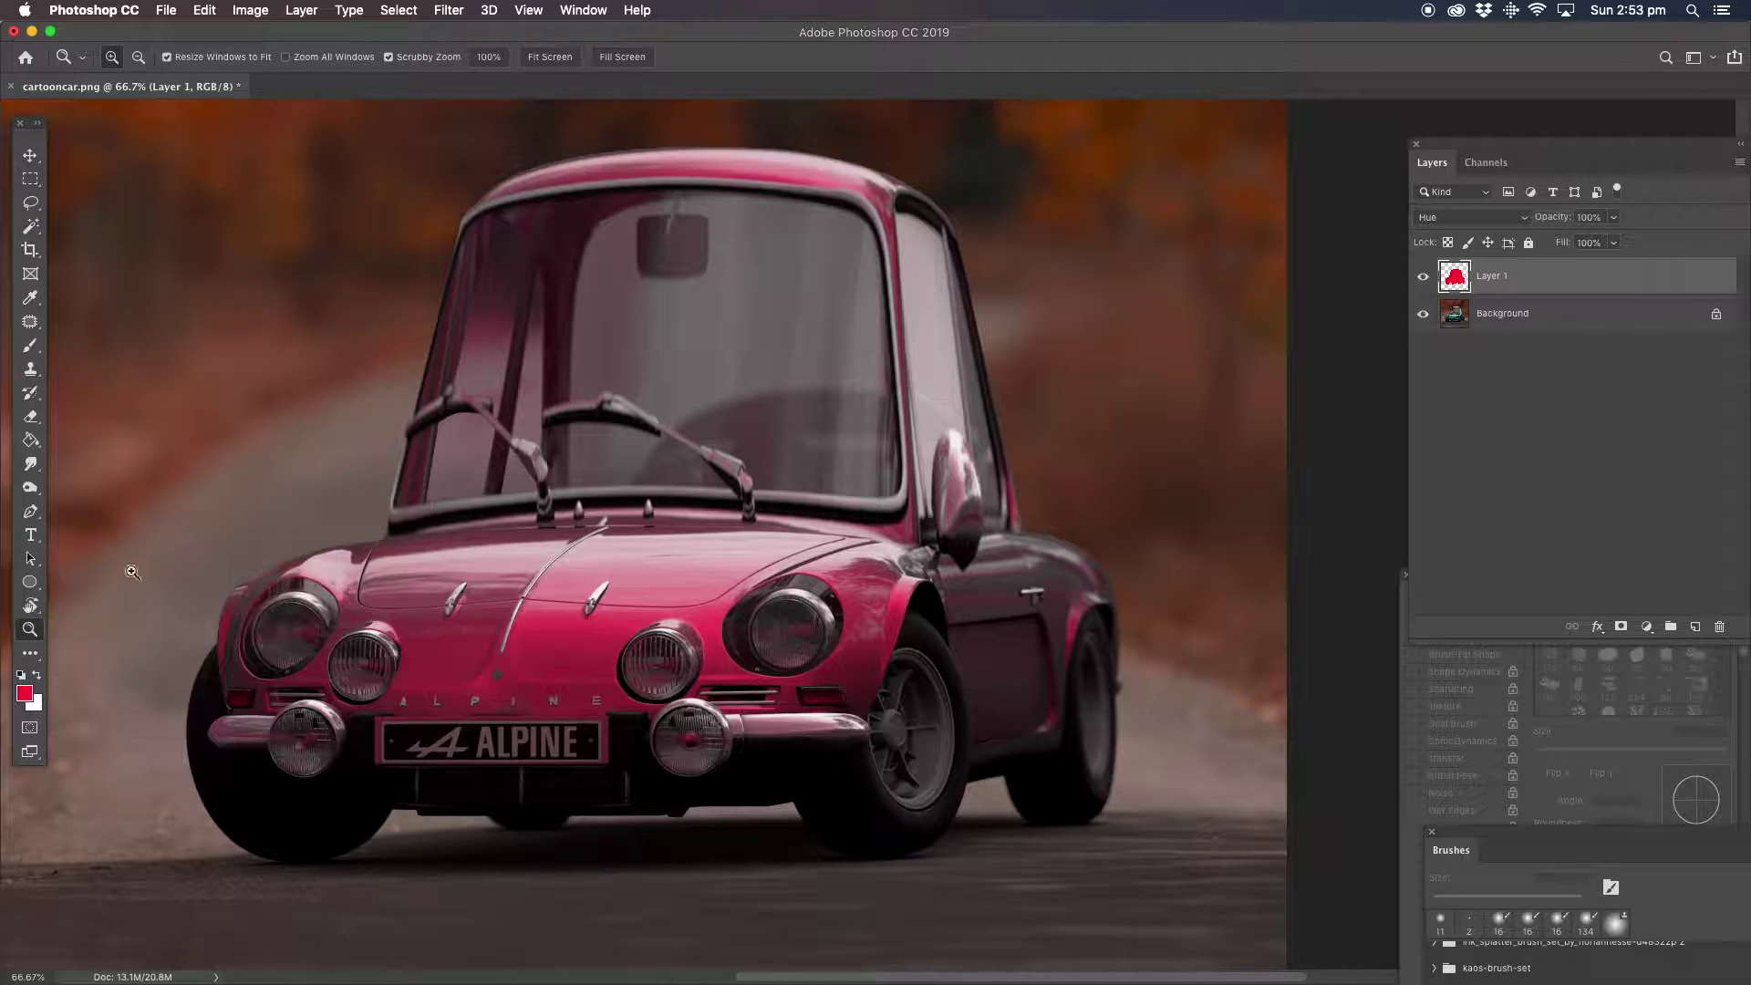
# Zoom to 100% and pen-trace the windshield's top edge curving along the roofline.
pyautogui.click(592, 248)
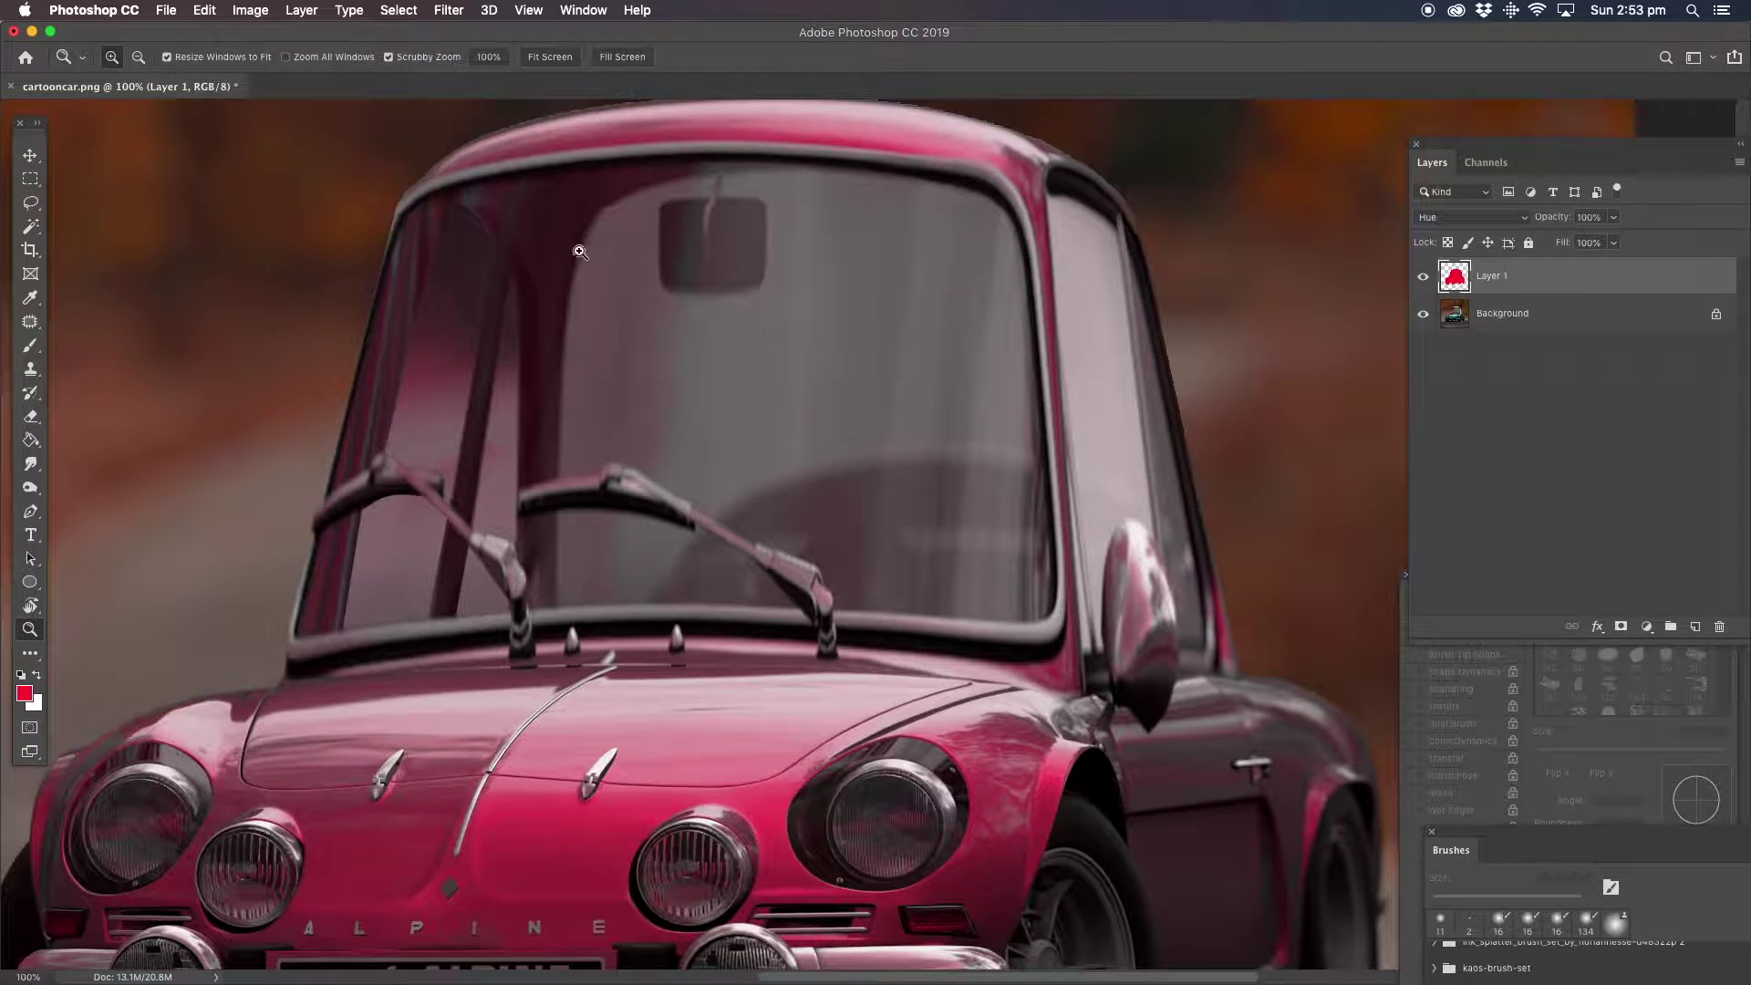
pyautogui.click(30, 202)
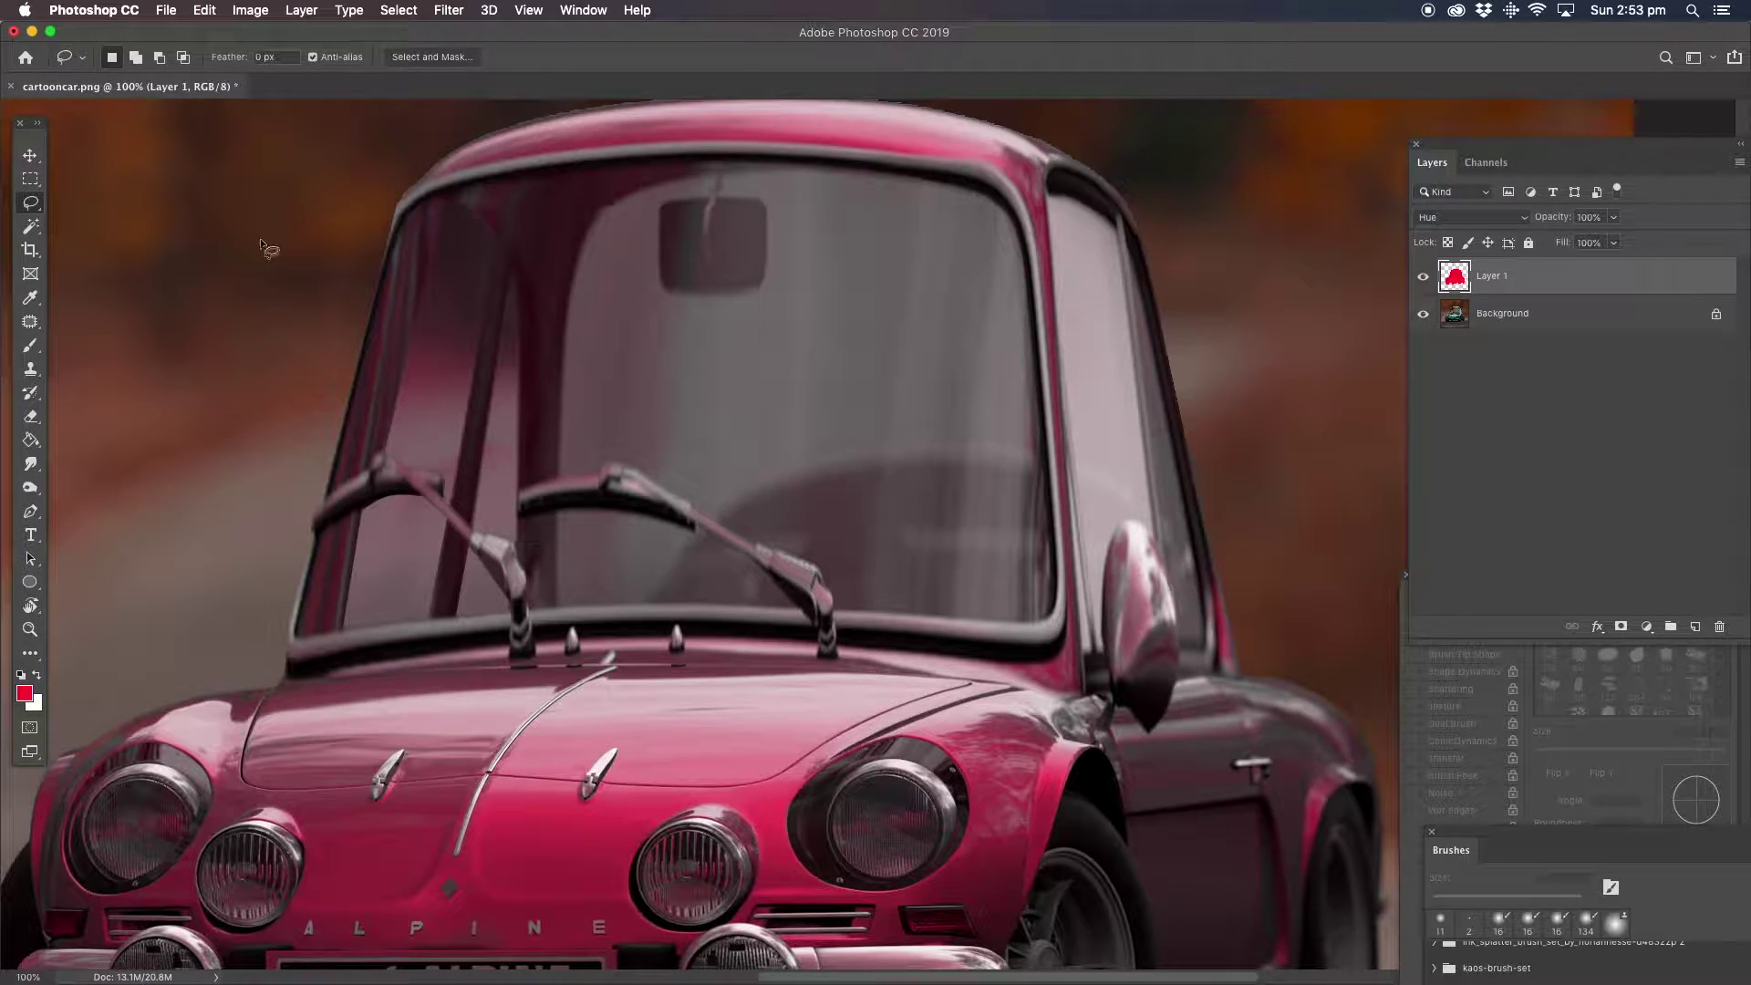
pyautogui.click(31, 511)
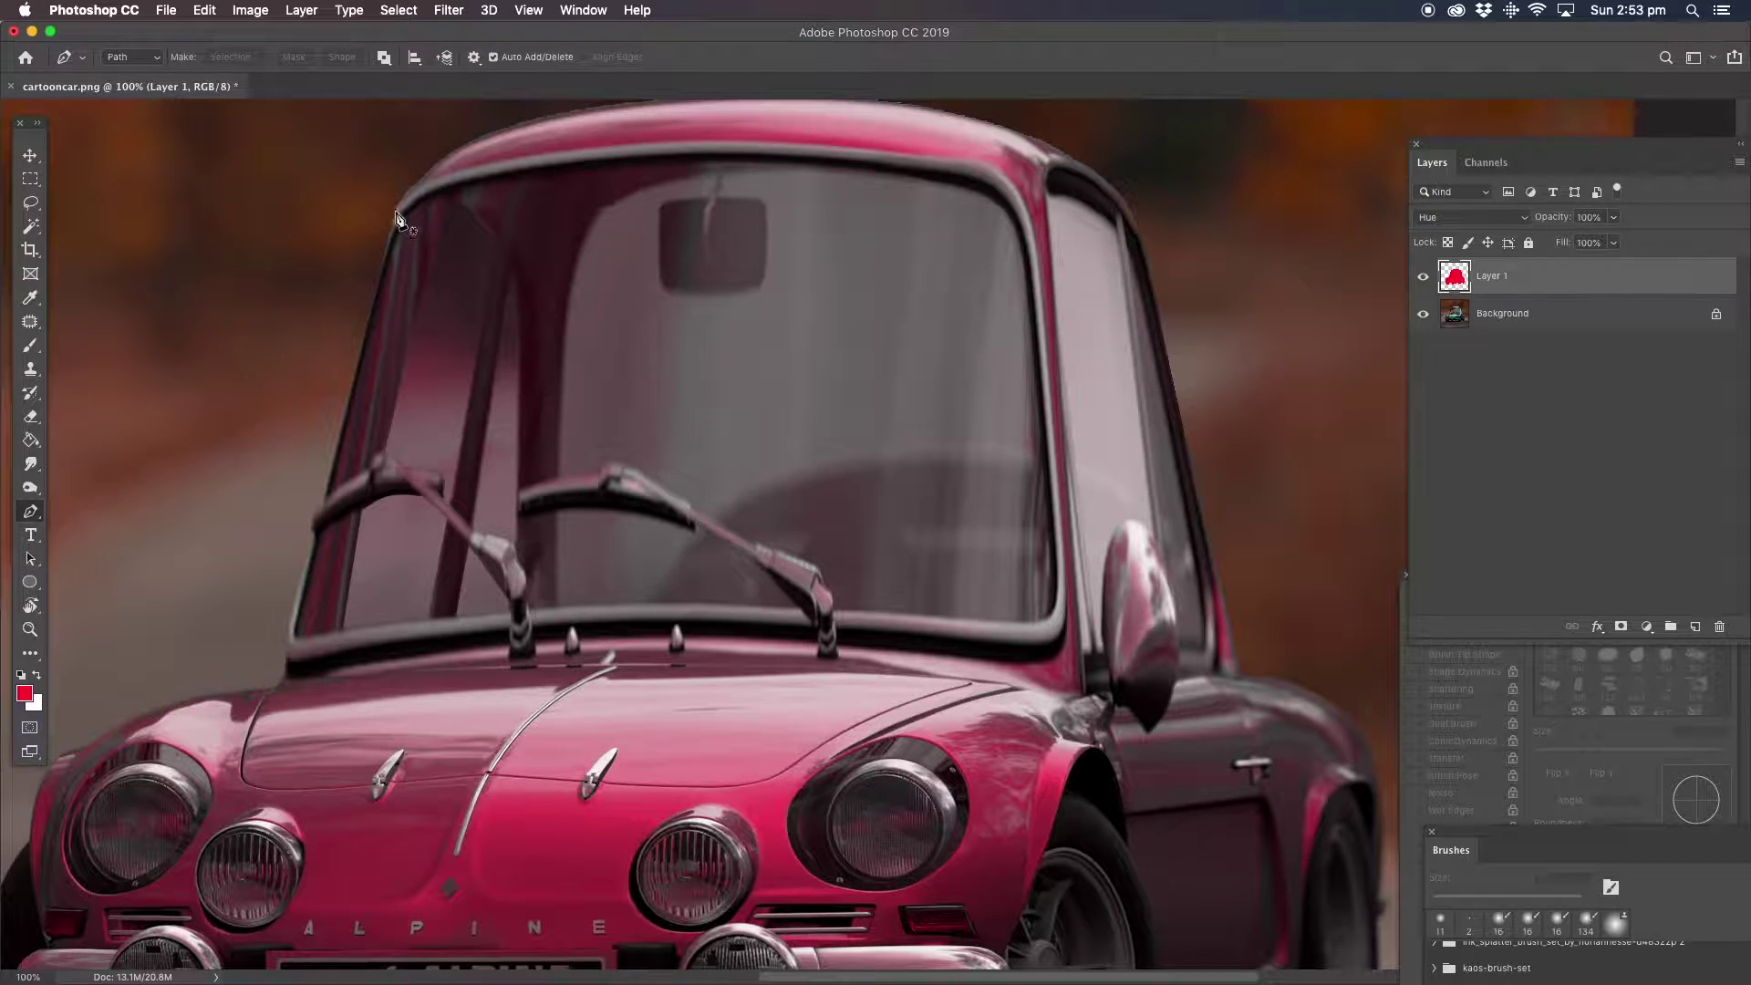
pyautogui.click(1008, 205)
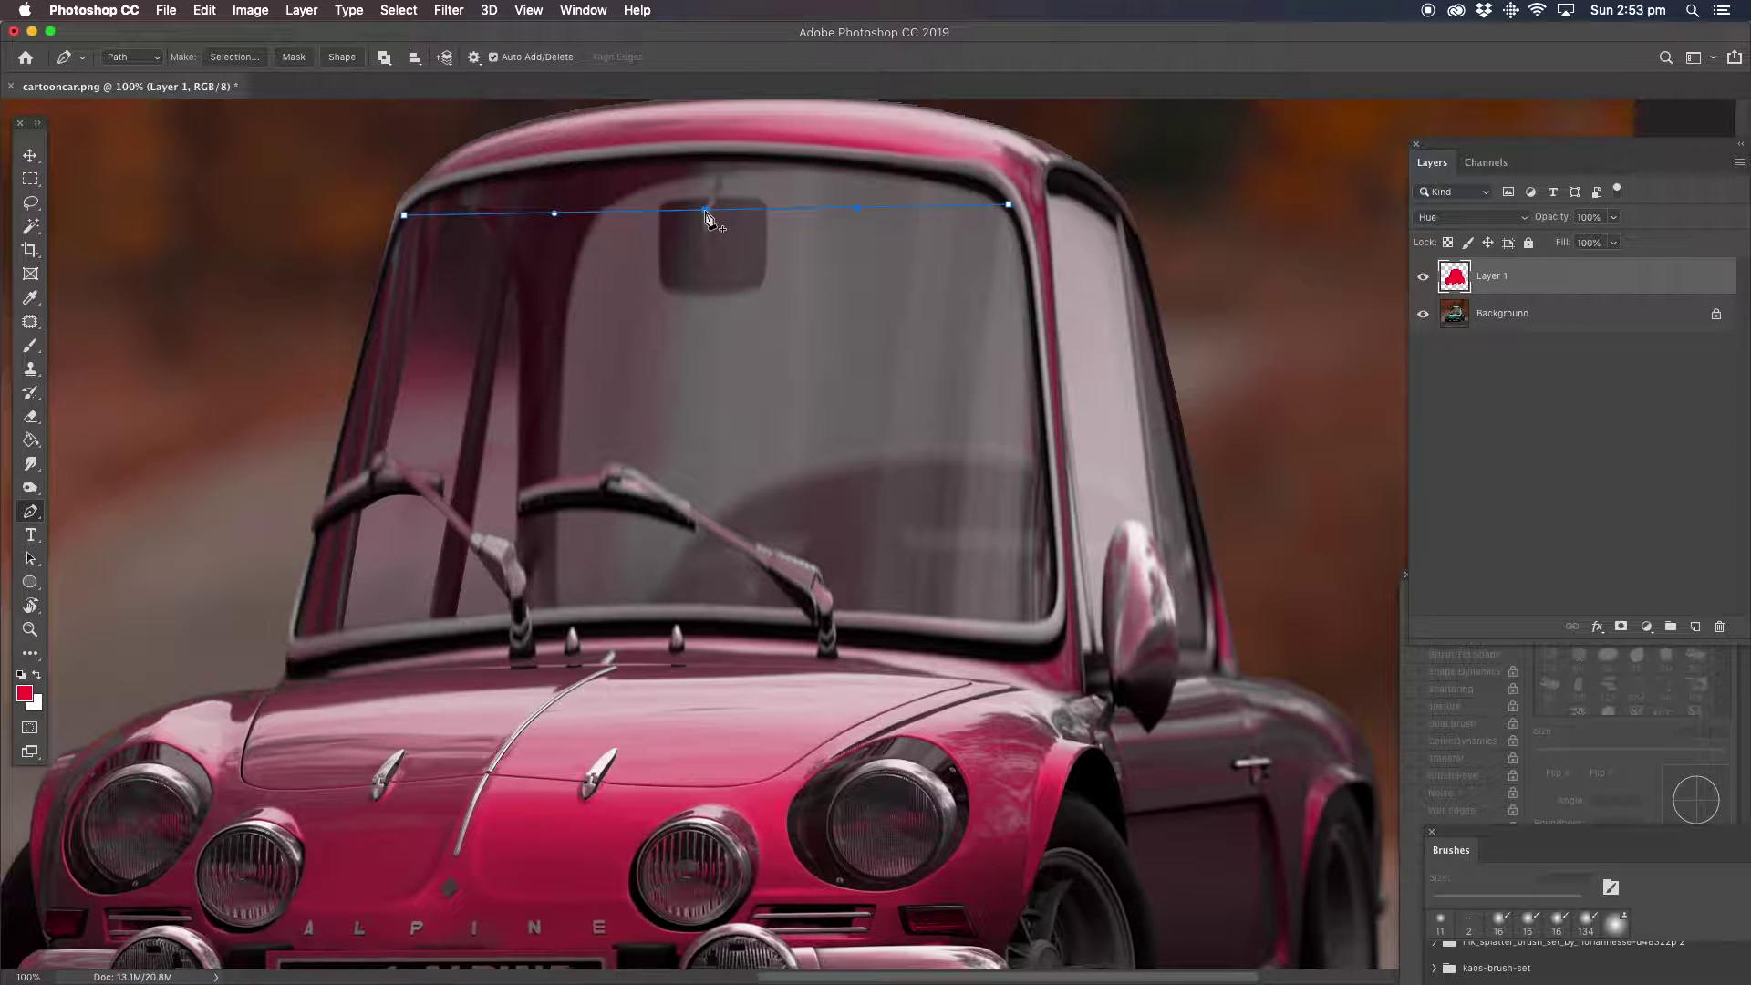
pyautogui.moveTo(708, 211); pyautogui.dragTo(696, 158)
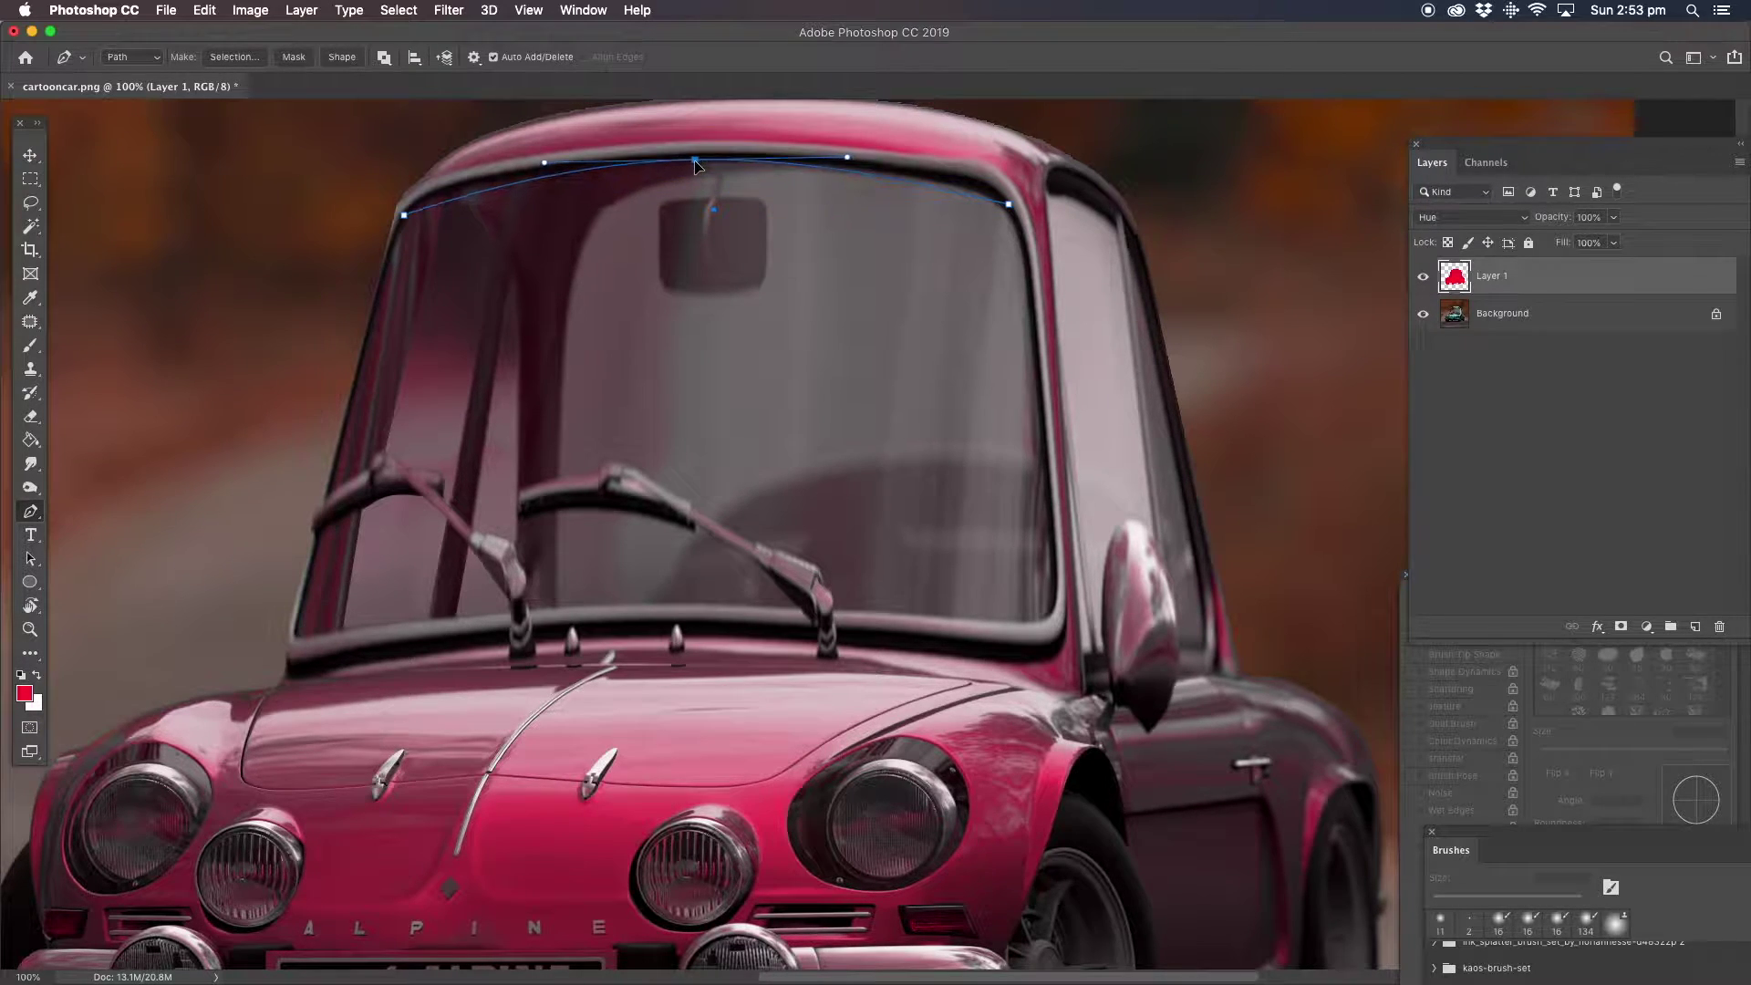
pyautogui.moveTo(696, 157); pyautogui.dragTo(793, 164)
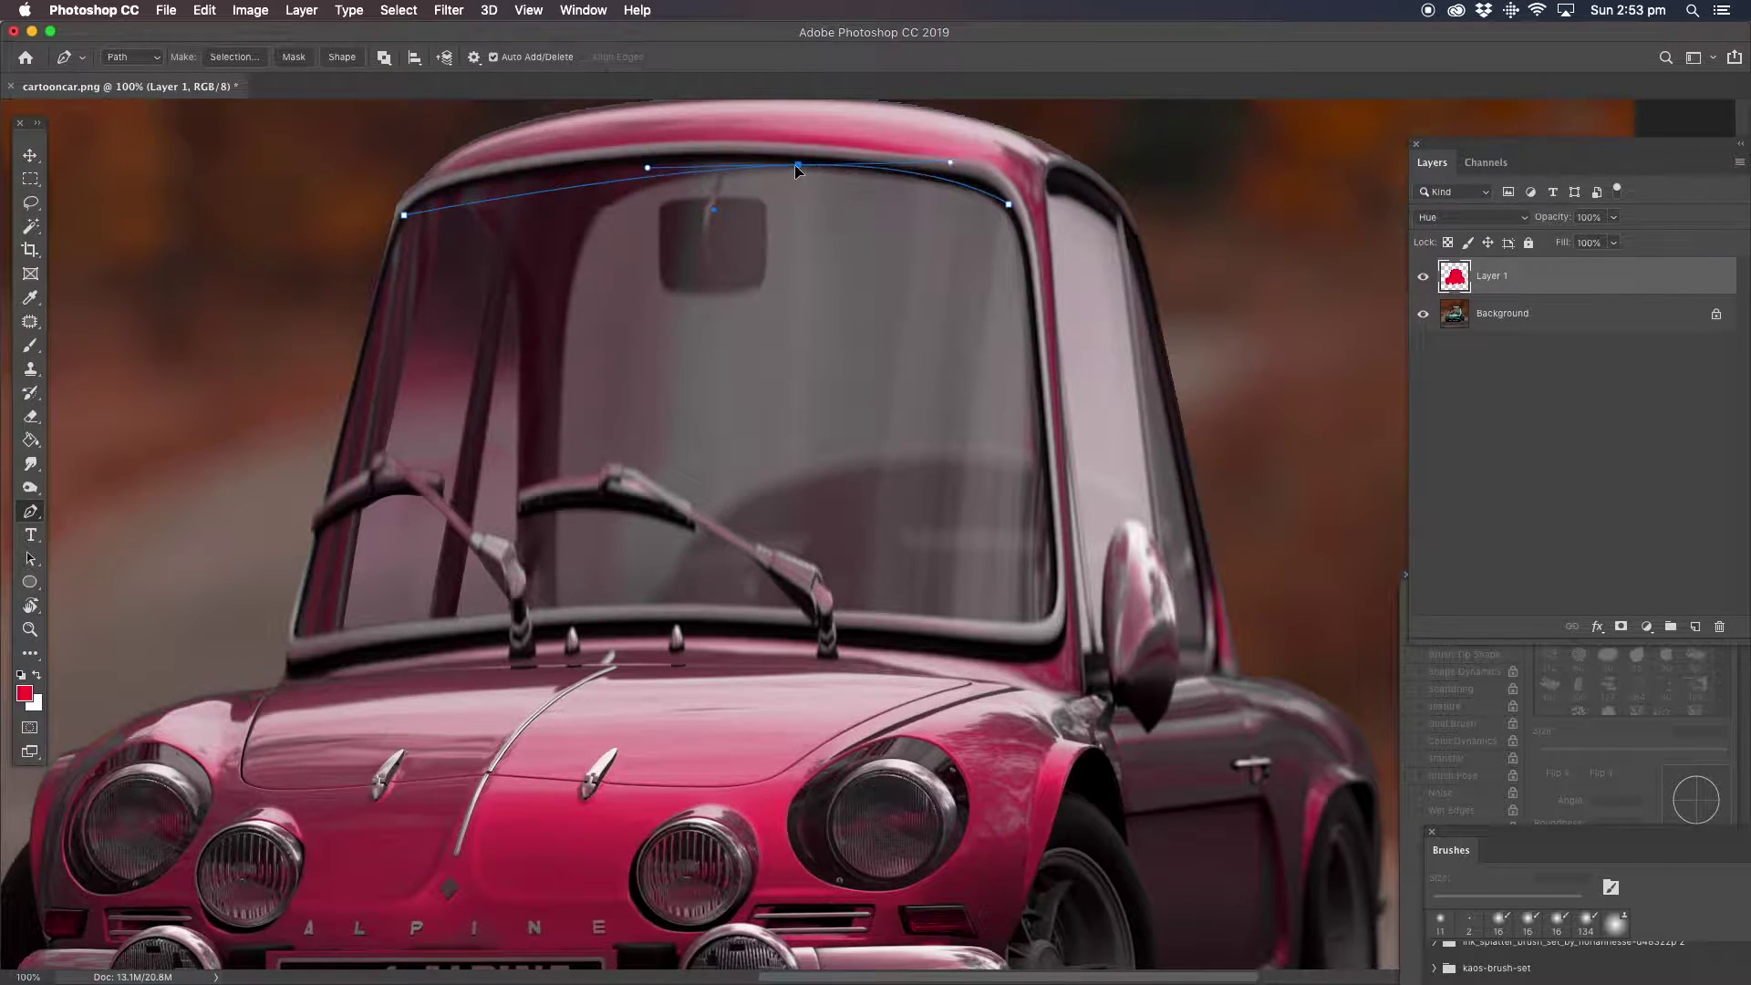
pyautogui.moveTo(542, 193); pyautogui.dragTo(538, 173)
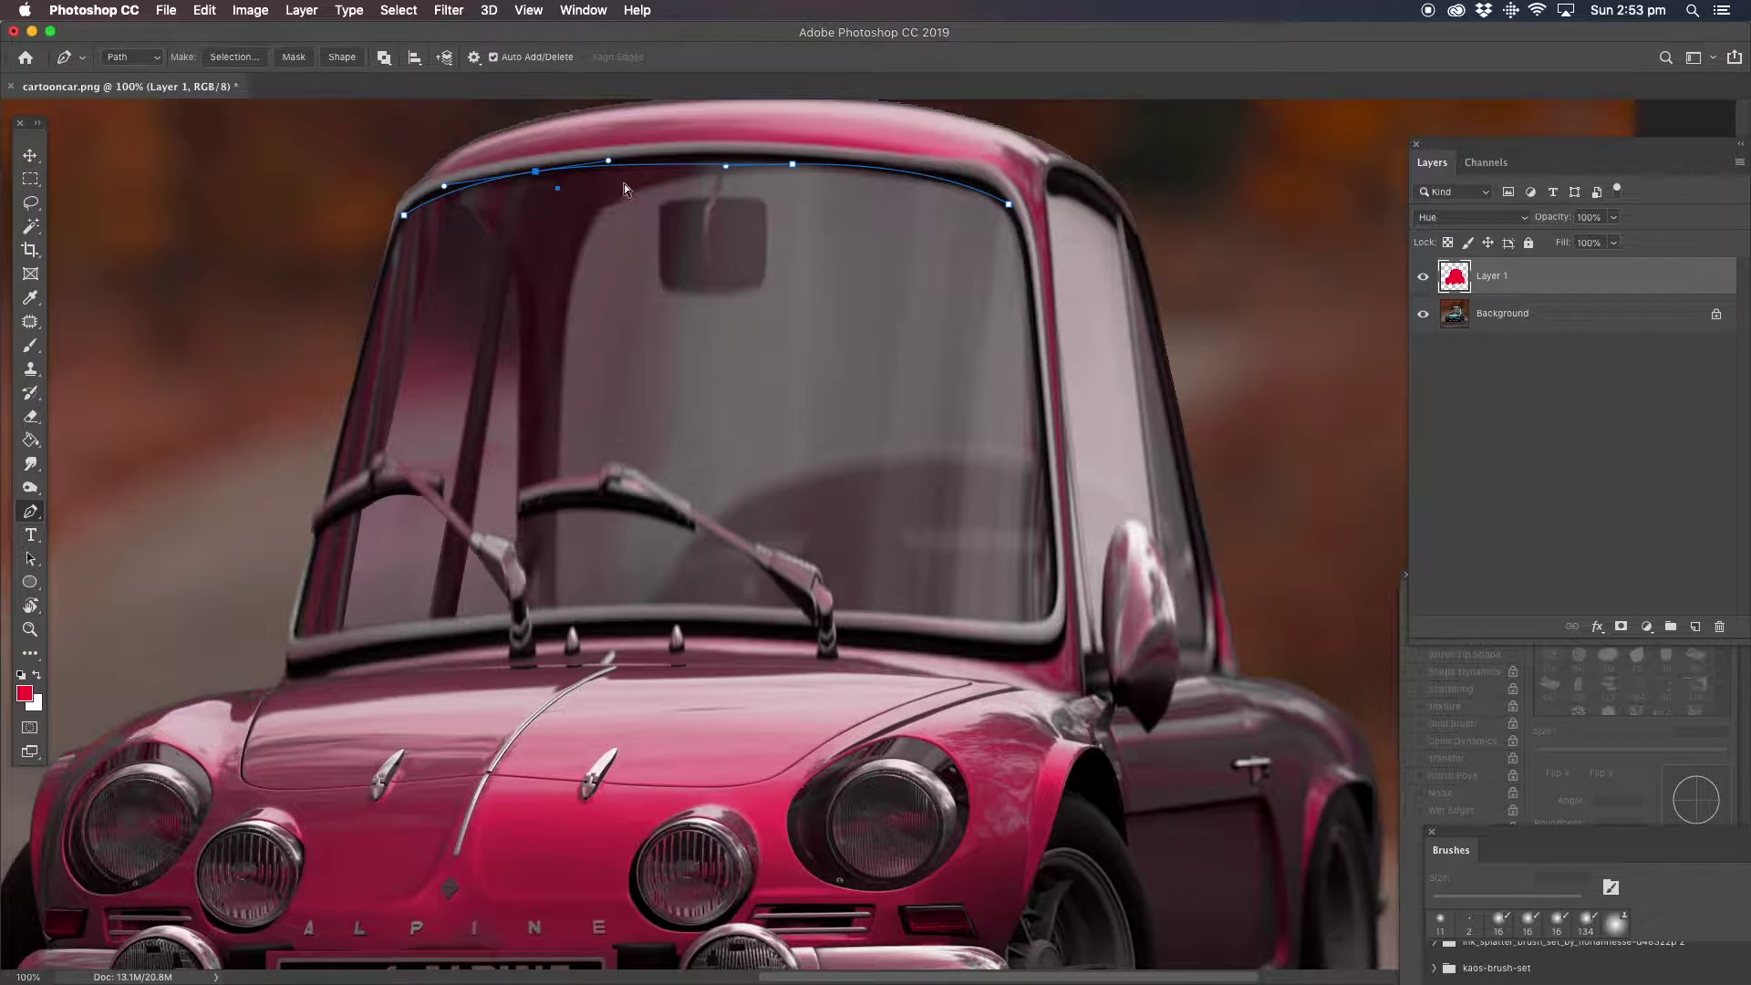
pyautogui.moveTo(725, 167); pyautogui.dragTo(724, 158)
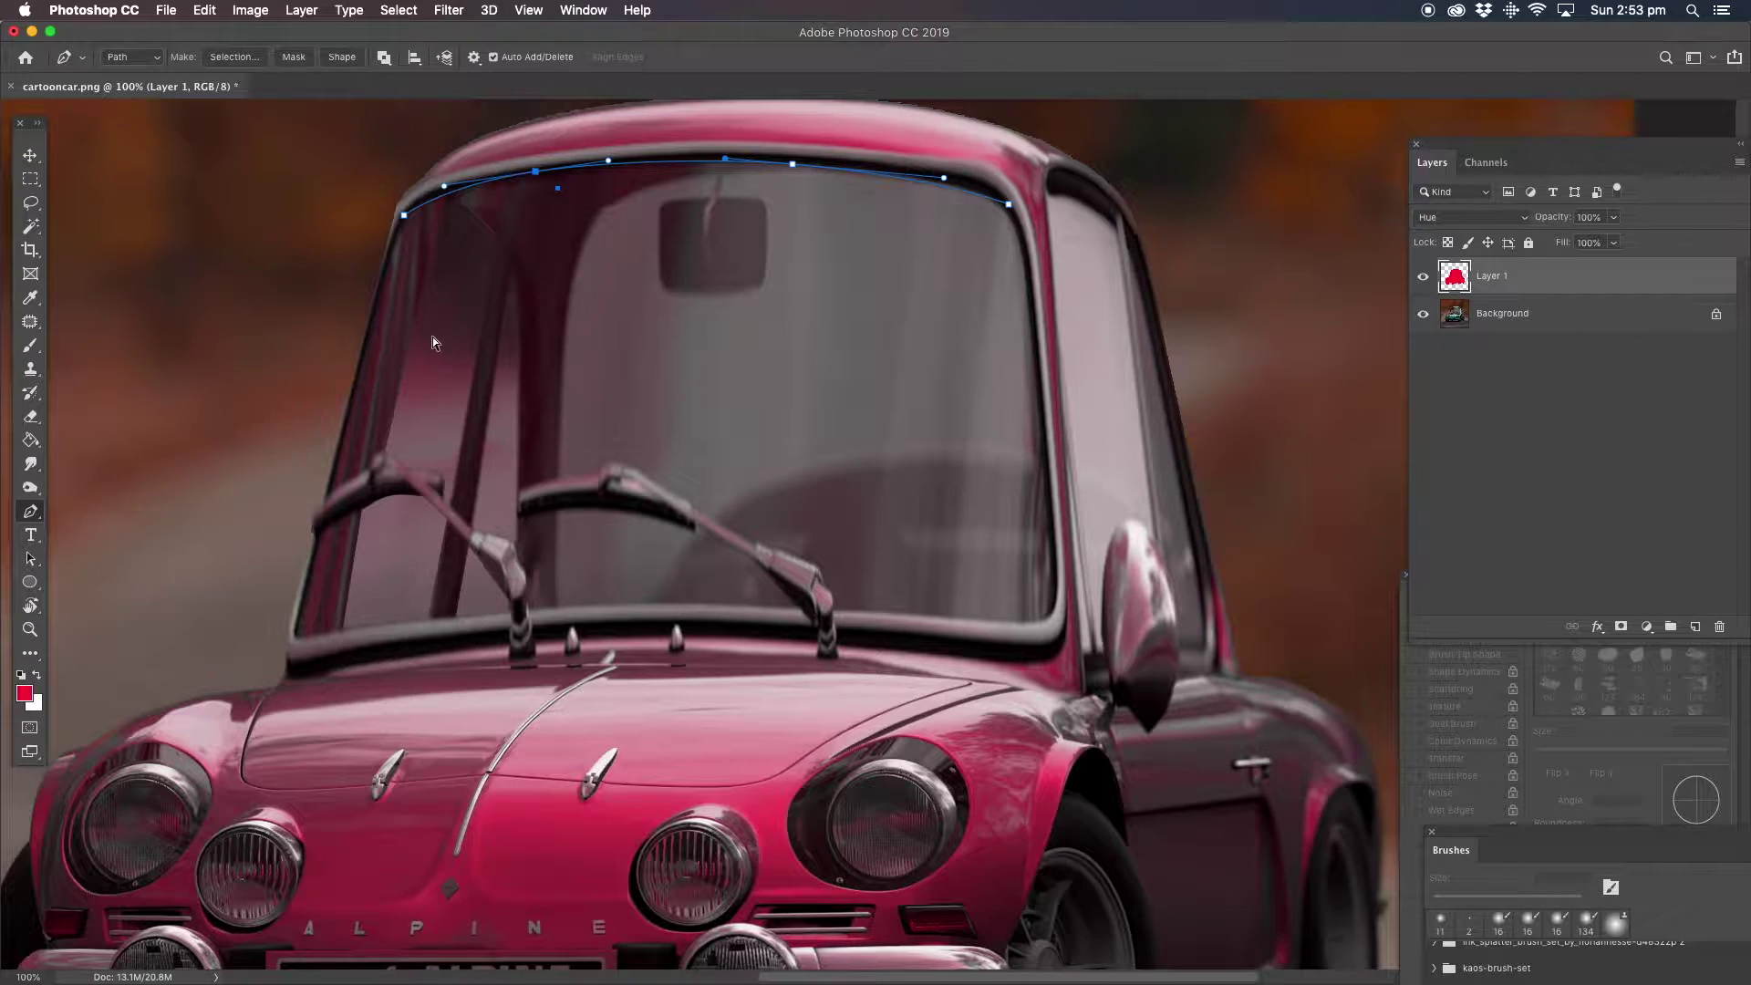
# Continue the pen path down the windshield's right edge and along its bottom.
pyautogui.click(1049, 609)
pyautogui.moveTo(1018, 298); pyautogui.dragTo(1031, 292)
pyautogui.moveTo(1051, 583); pyautogui.dragTo(1053, 574)
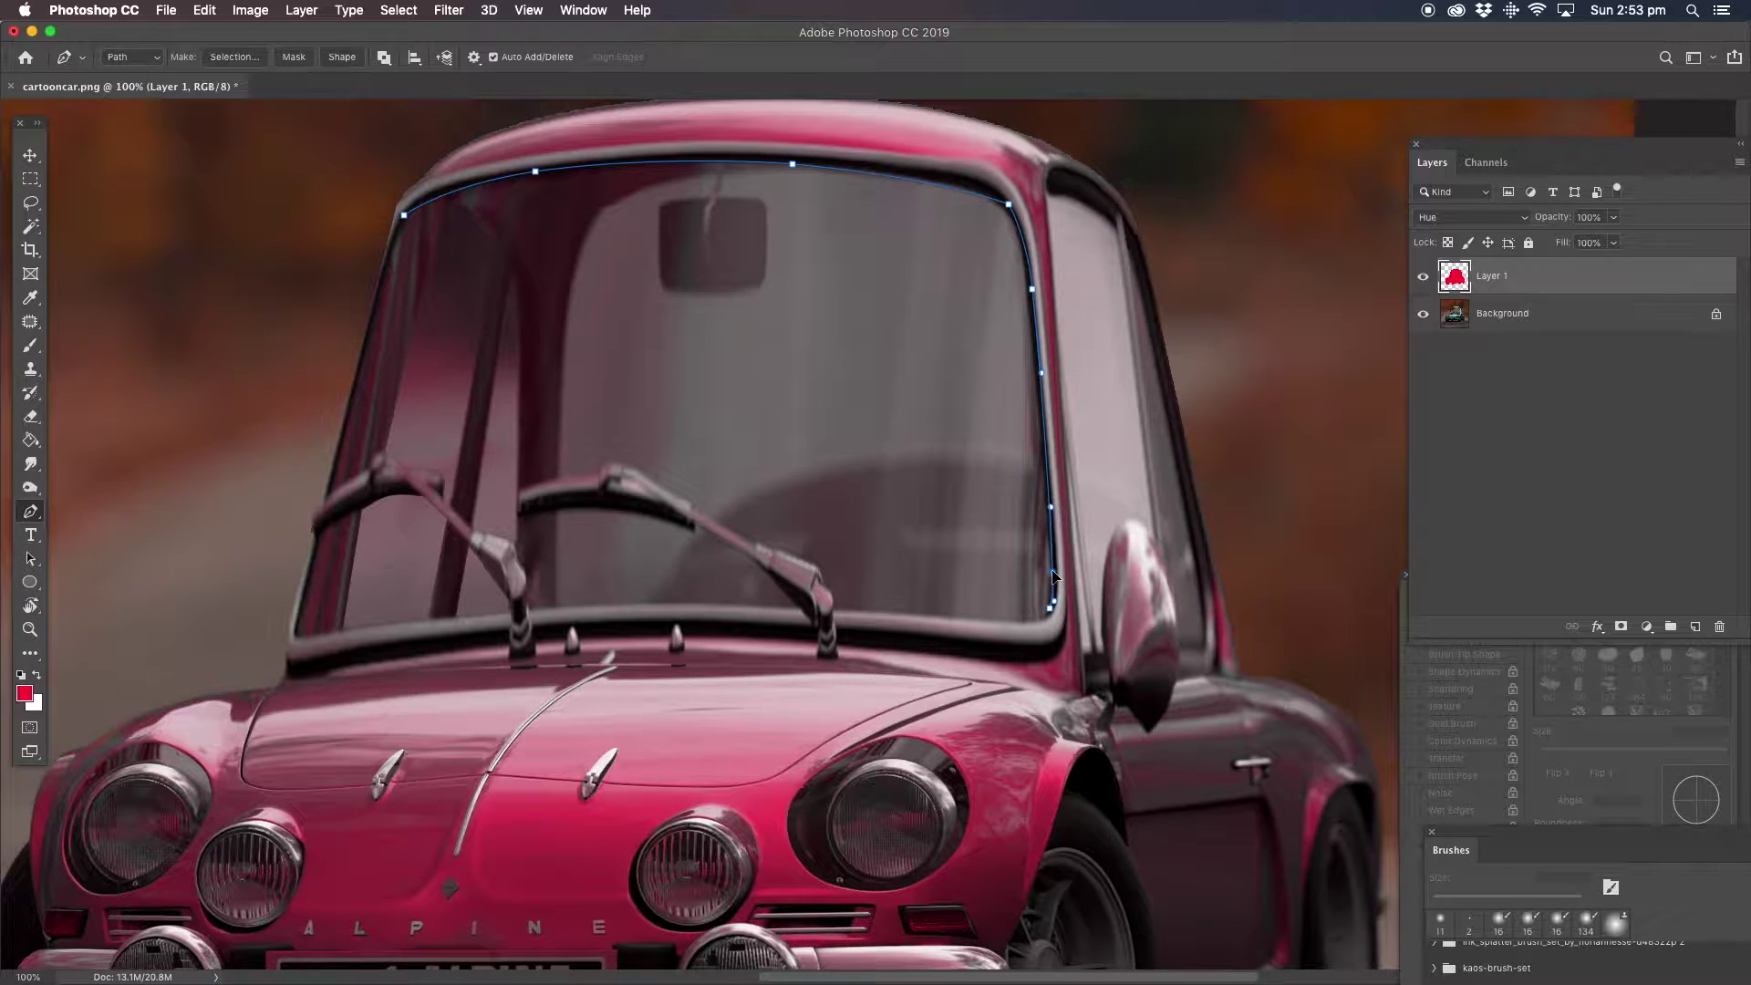
pyautogui.click(837, 610)
pyautogui.moveTo(1010, 613); pyautogui.dragTo(1019, 627)
# Route the windshield path around the right wiper and back along the bottom edge.
pyautogui.click(822, 581)
pyautogui.click(821, 566)
pyautogui.click(627, 469)
pyautogui.click(609, 465)
pyautogui.click(521, 495)
pyautogui.click(696, 530)
pyautogui.moveTo(607, 521); pyautogui.dragTo(605, 515)
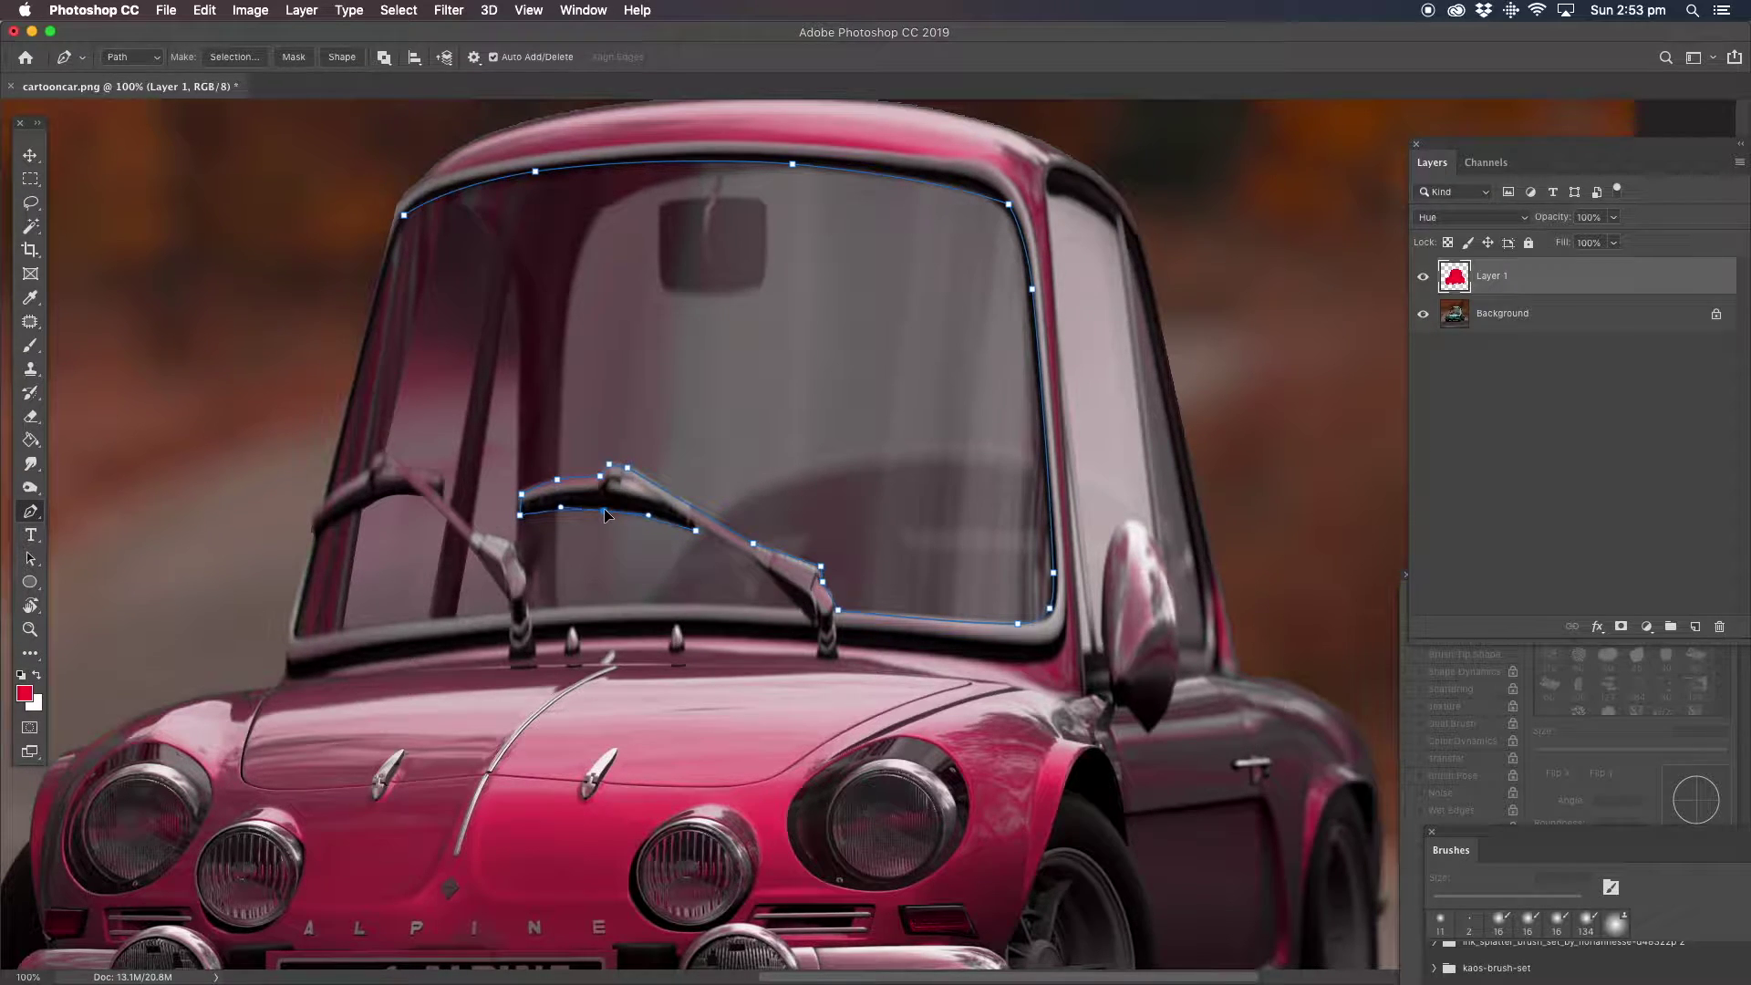
pyautogui.click(710, 530)
pyautogui.click(801, 607)
pyautogui.click(533, 608)
pyautogui.keyDown('super'); pyautogui.click(682, 604); pyautogui.keyUp('super')
# Trace around the left wiper, up the left pillar, and close the windshield path.
pyautogui.click(483, 534)
pyautogui.click(441, 476)
pyautogui.click(387, 455)
pyautogui.click(368, 464)
pyautogui.click(330, 493)
pyautogui.click(403, 217)
pyautogui.click(398, 226)
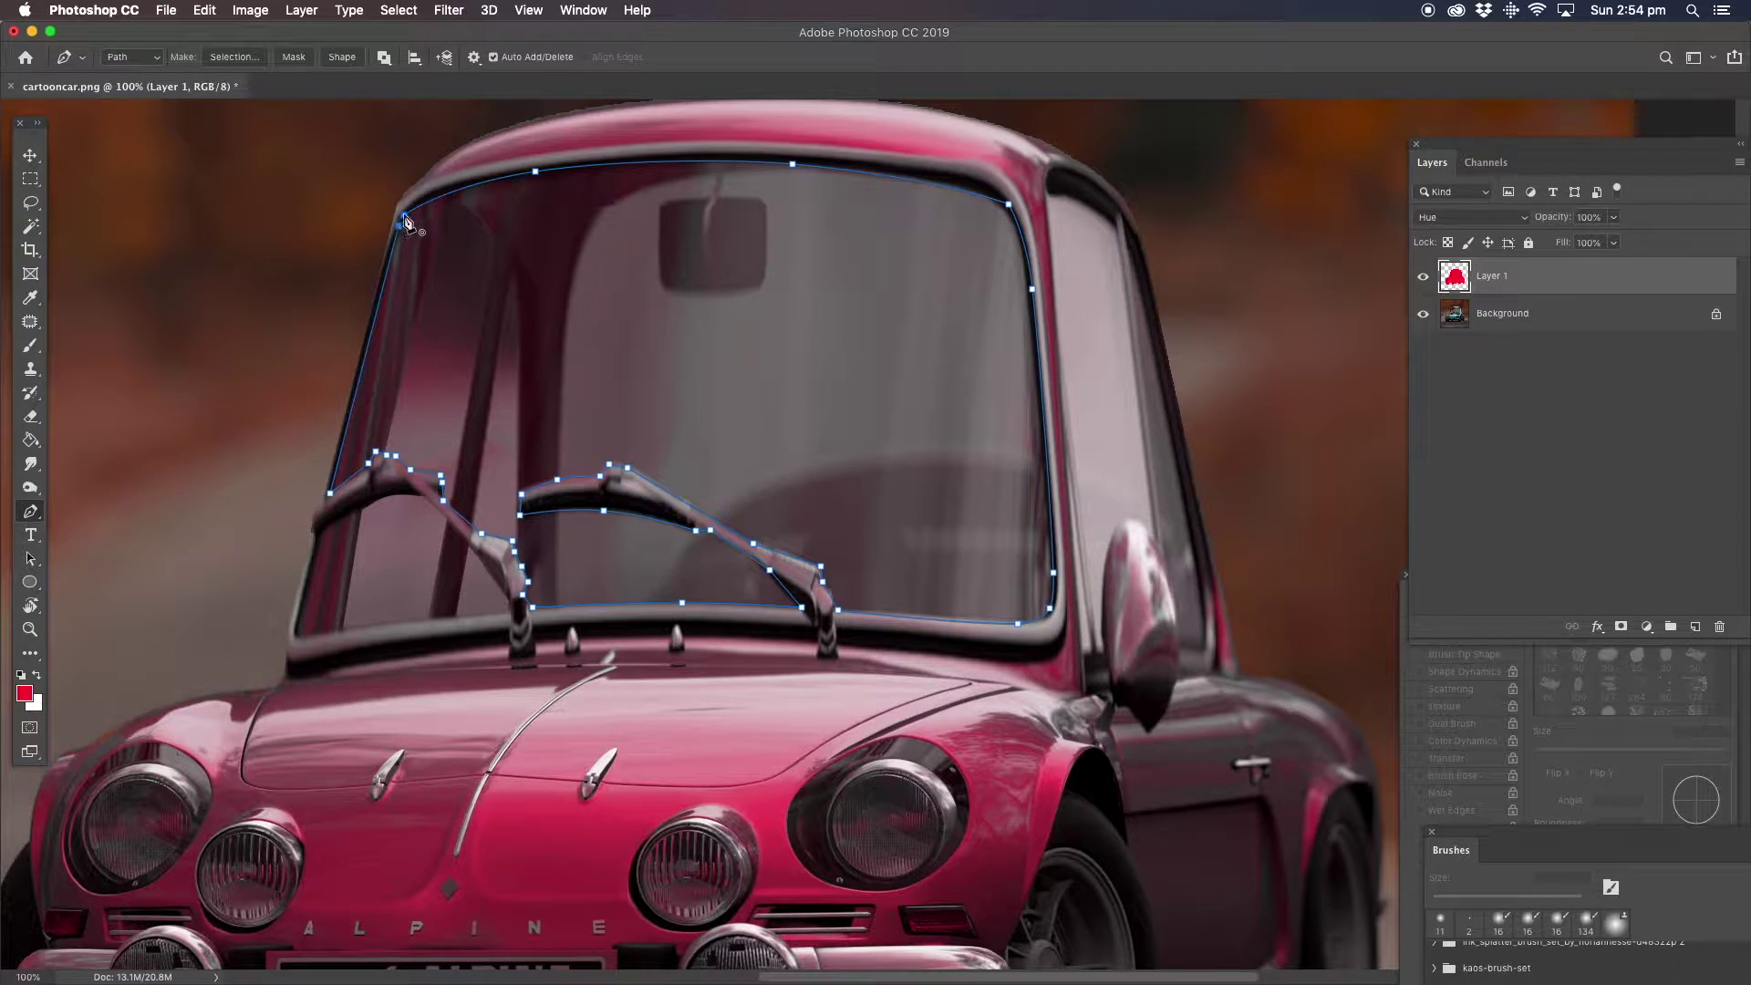
pyautogui.click(404, 216)
pyautogui.rightClick(439, 227)
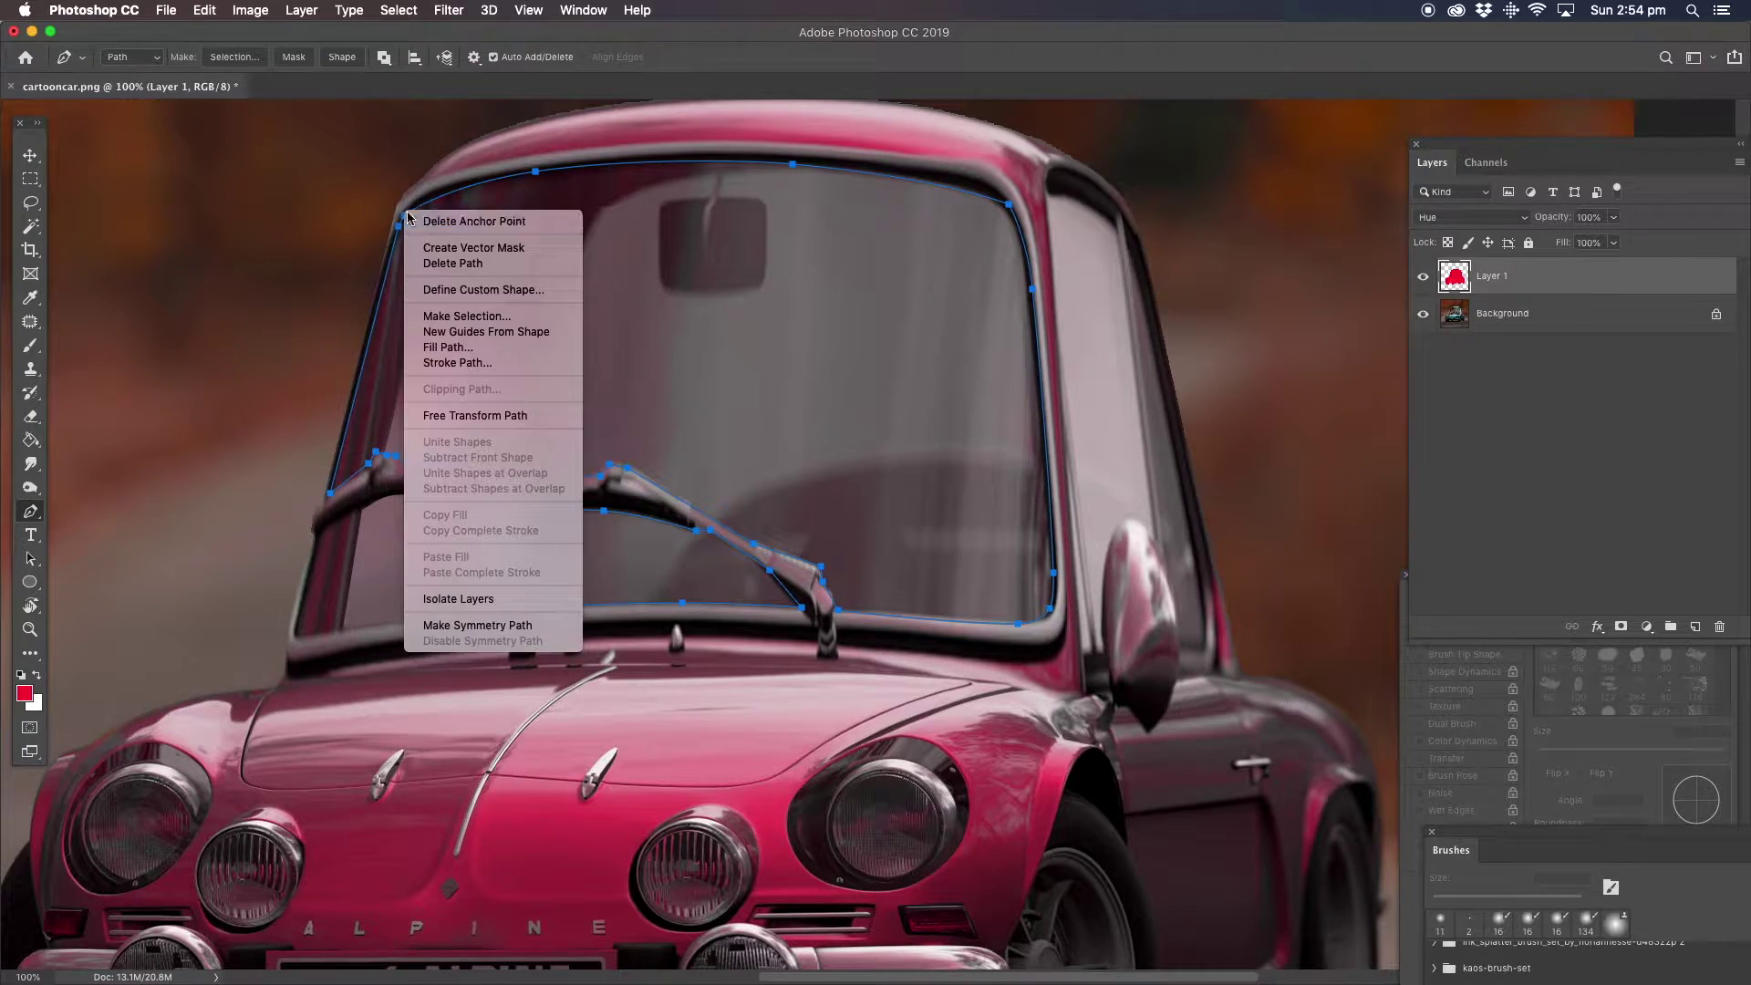
# Turn the windshield path into a selection, delete the pink tint, and deselect.
pyautogui.click(478, 316)
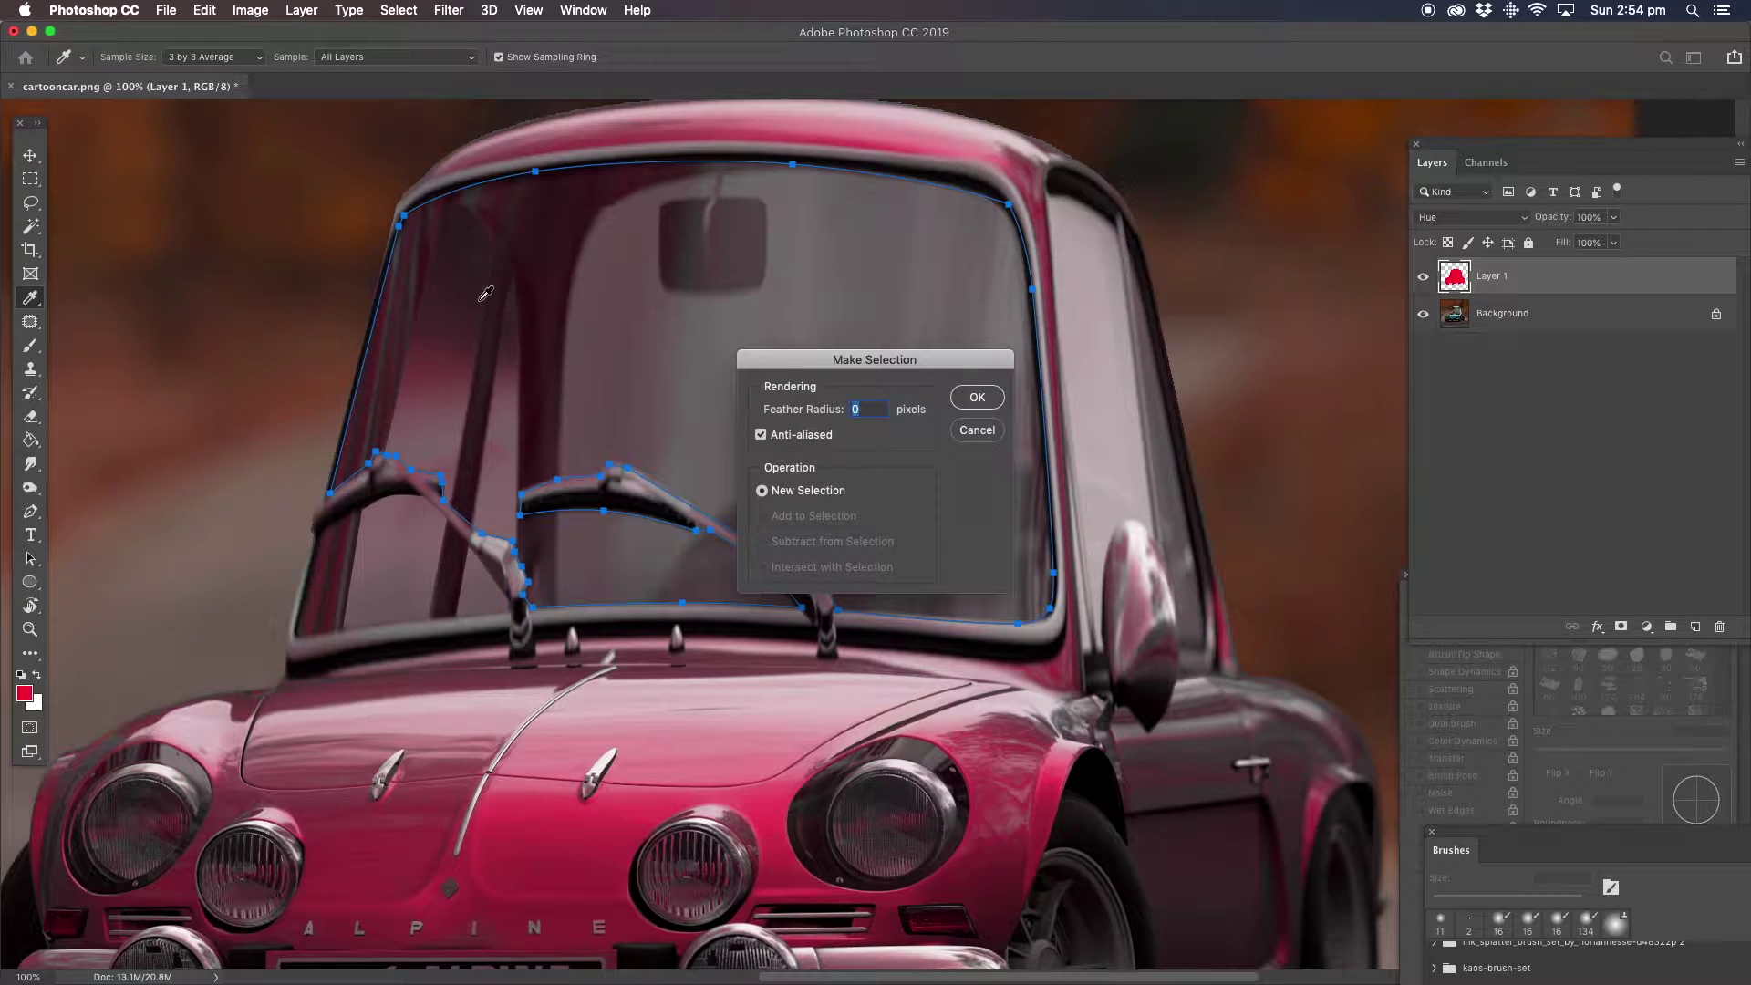
pyautogui.press('Return')
pyautogui.press('Delete')
pyautogui.hotkey('ctrl', 'd')
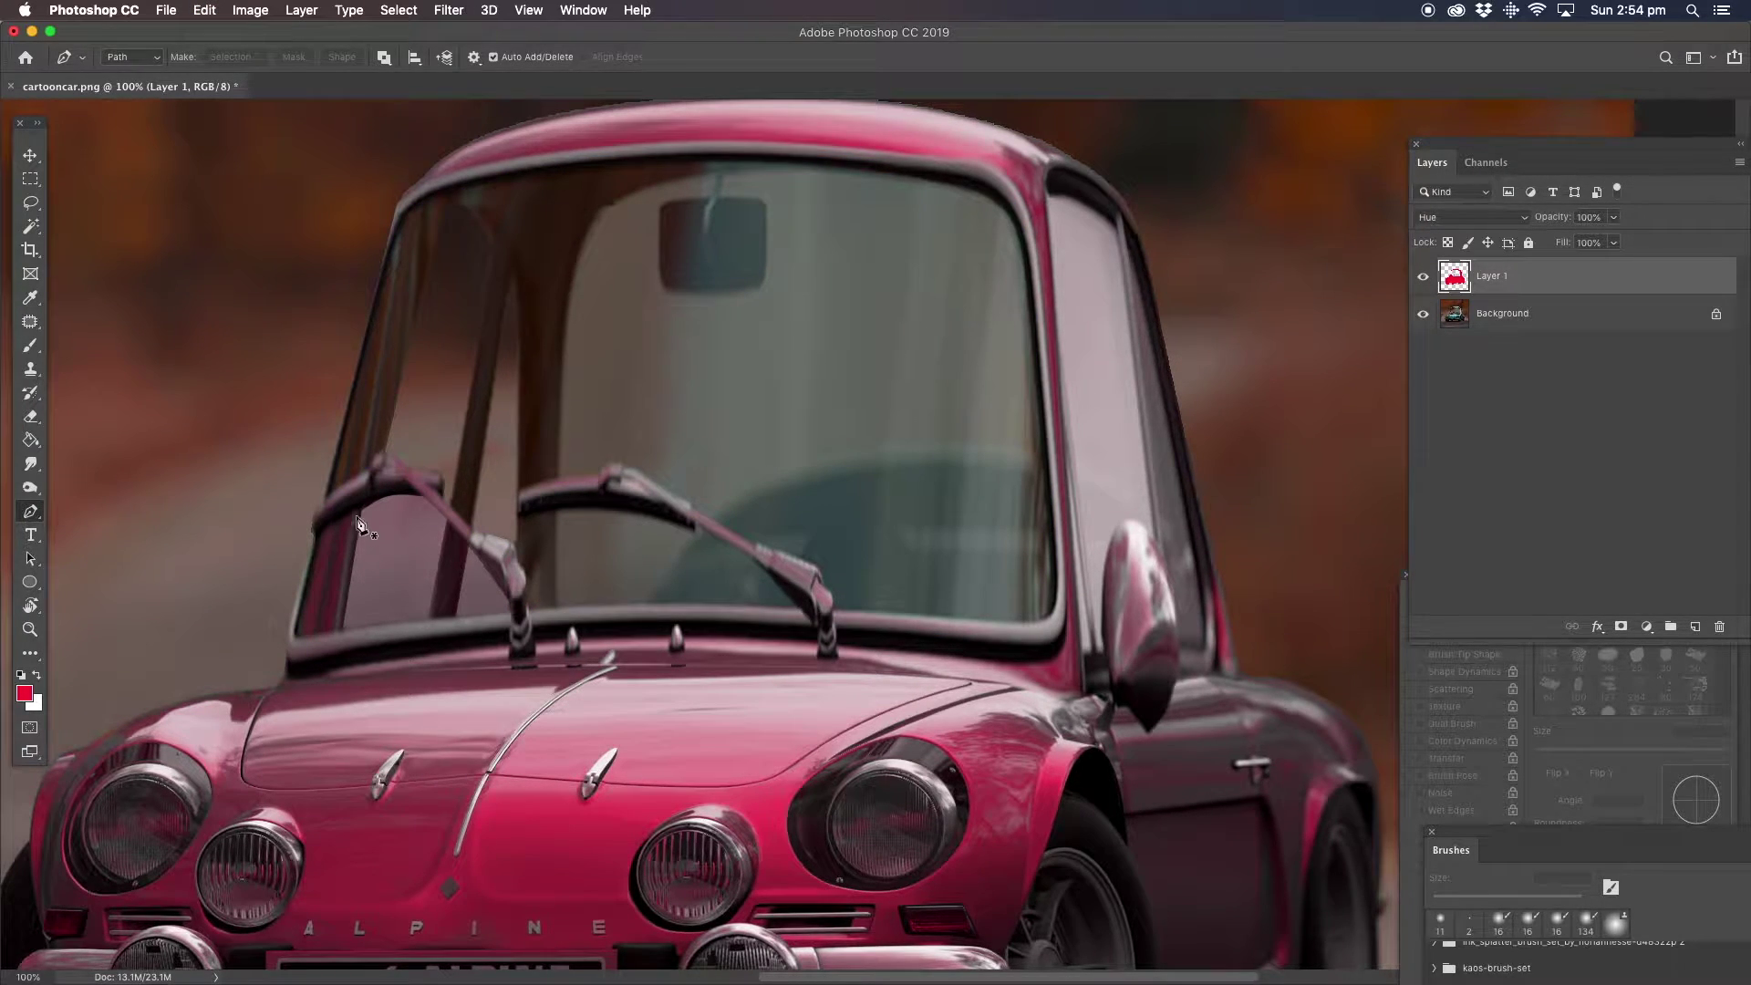
# Pen-trace the small glass pane left of the wiper and convert it into a selection.
pyautogui.click(321, 529)
pyautogui.click(296, 633)
pyautogui.click(507, 610)
pyautogui.click(422, 493)
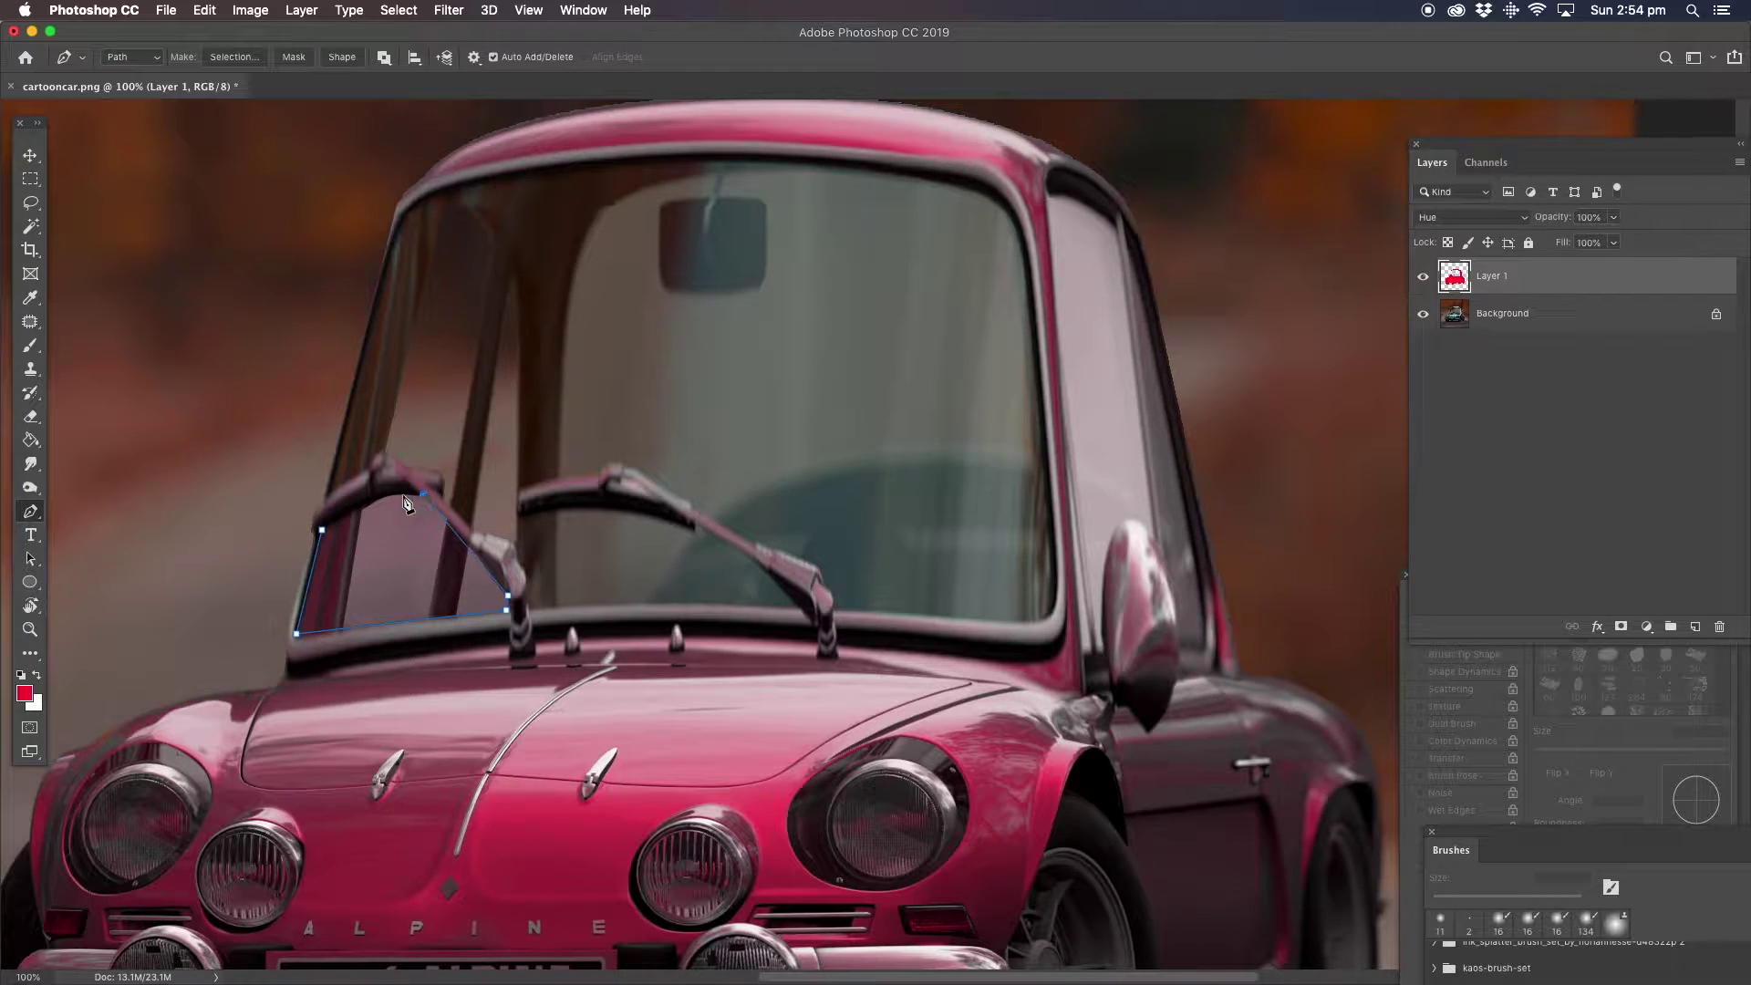
pyautogui.click(322, 530)
pyautogui.rightClick(379, 493)
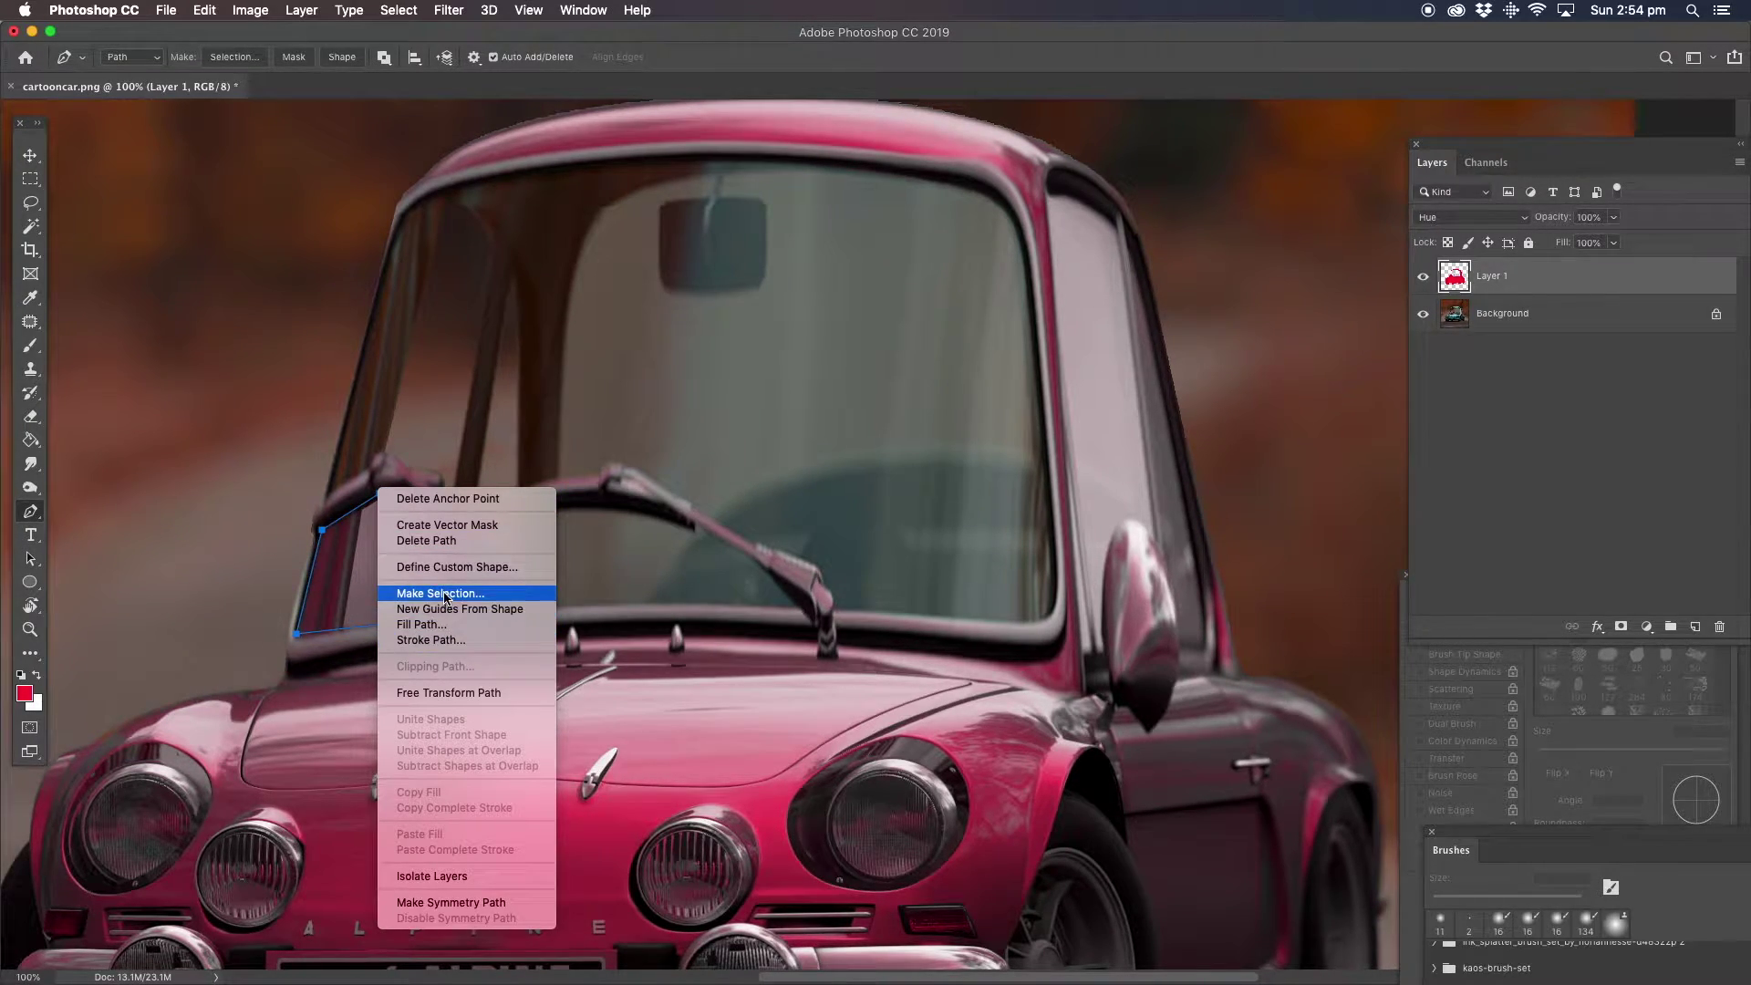
pyautogui.press('Escape')
pyautogui.press('Return')
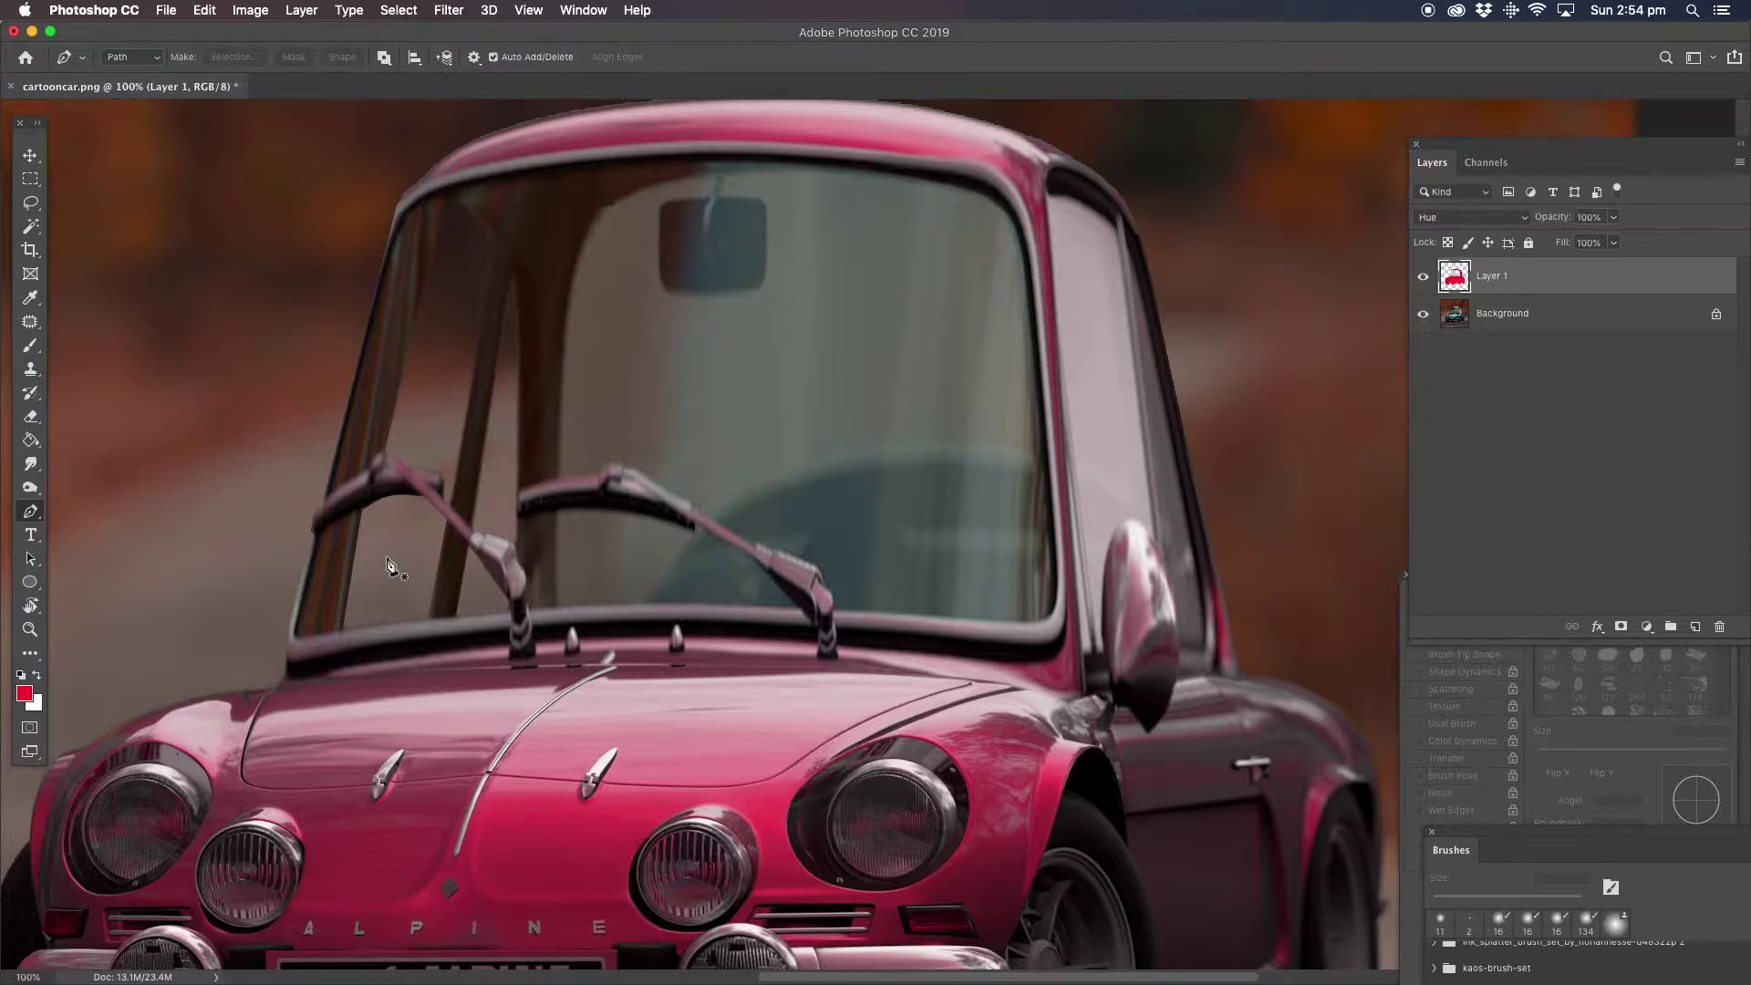
pyautogui.click(30, 629)
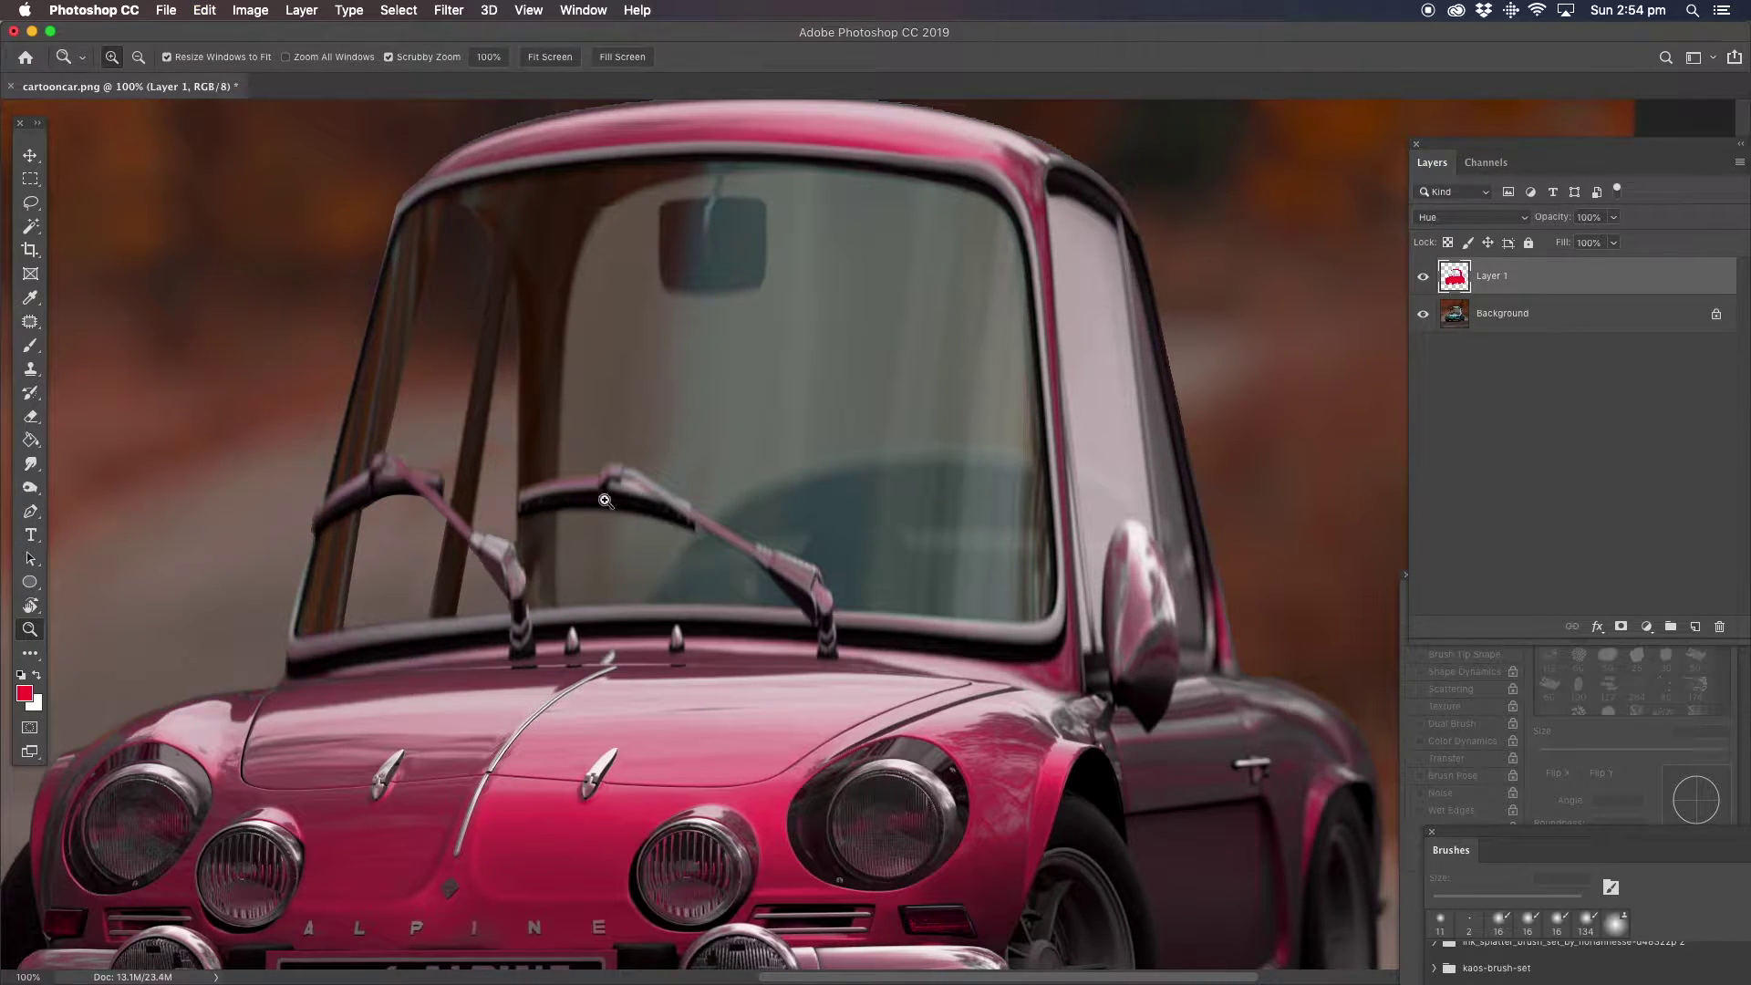
# Zoom out to show the whole car and add a Hue/Saturation adjustment layer.
pyautogui.keyDown('alt'); pyautogui.click(788, 580); pyautogui.keyUp('alt')
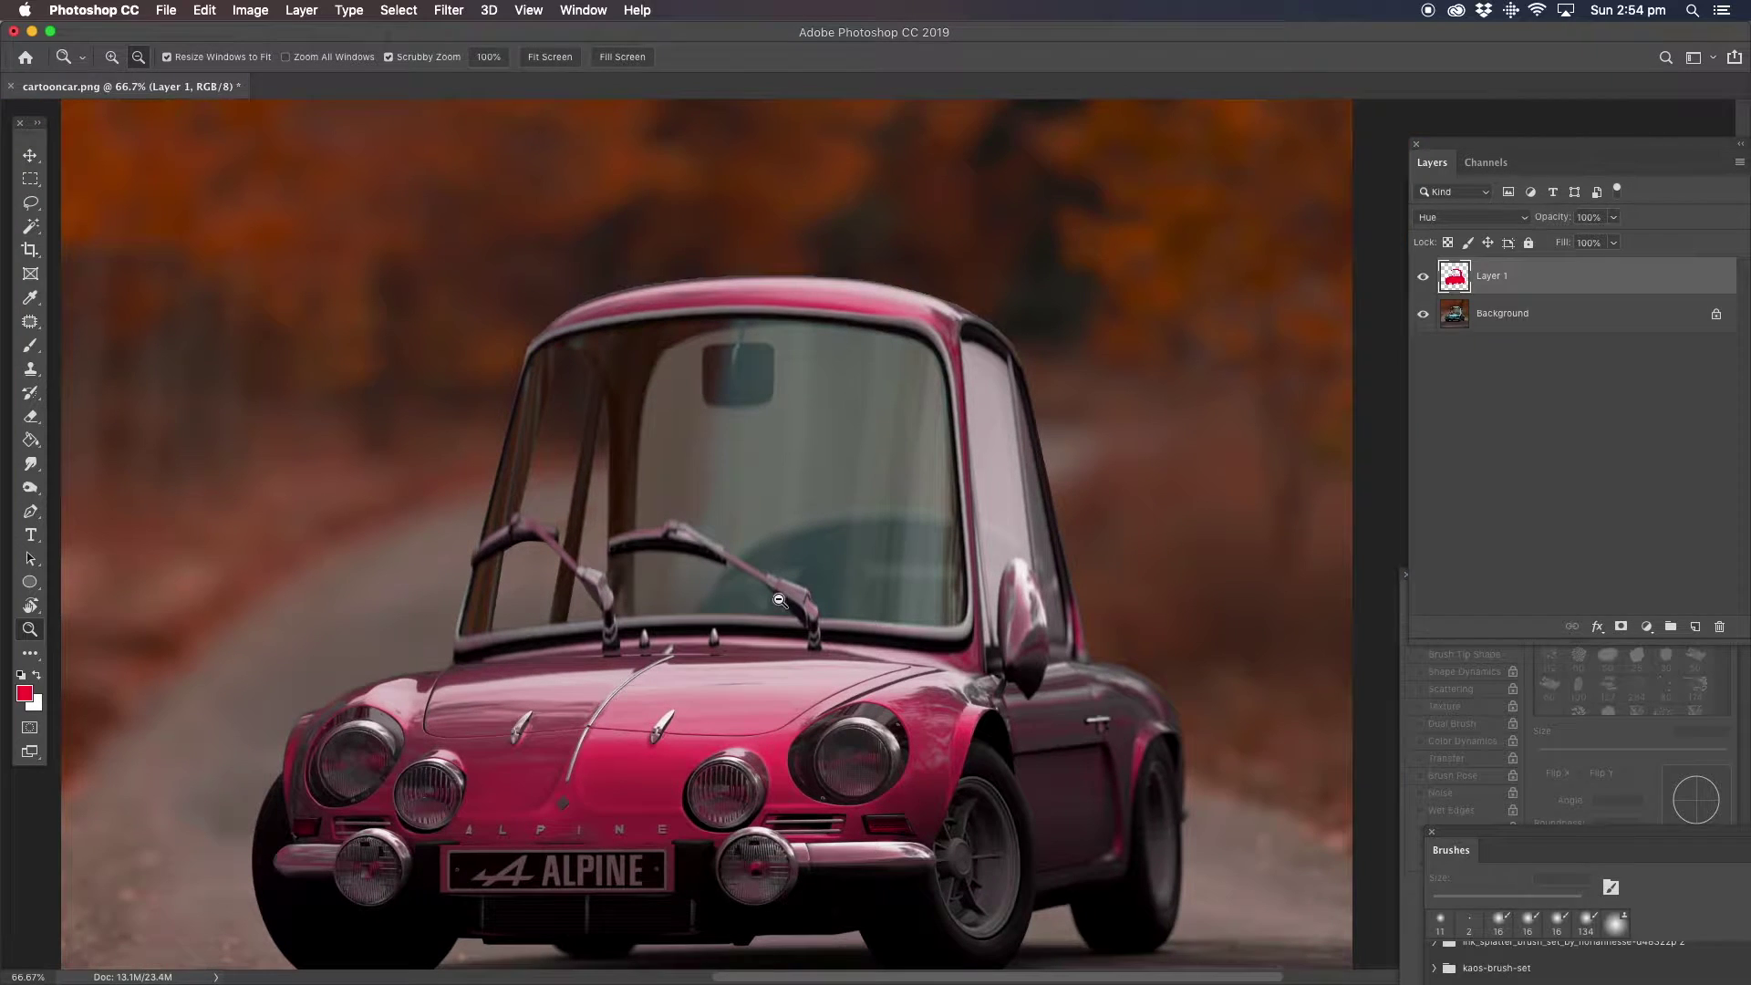
pyautogui.moveTo(752, 583); pyautogui.dragTo(775, 476)
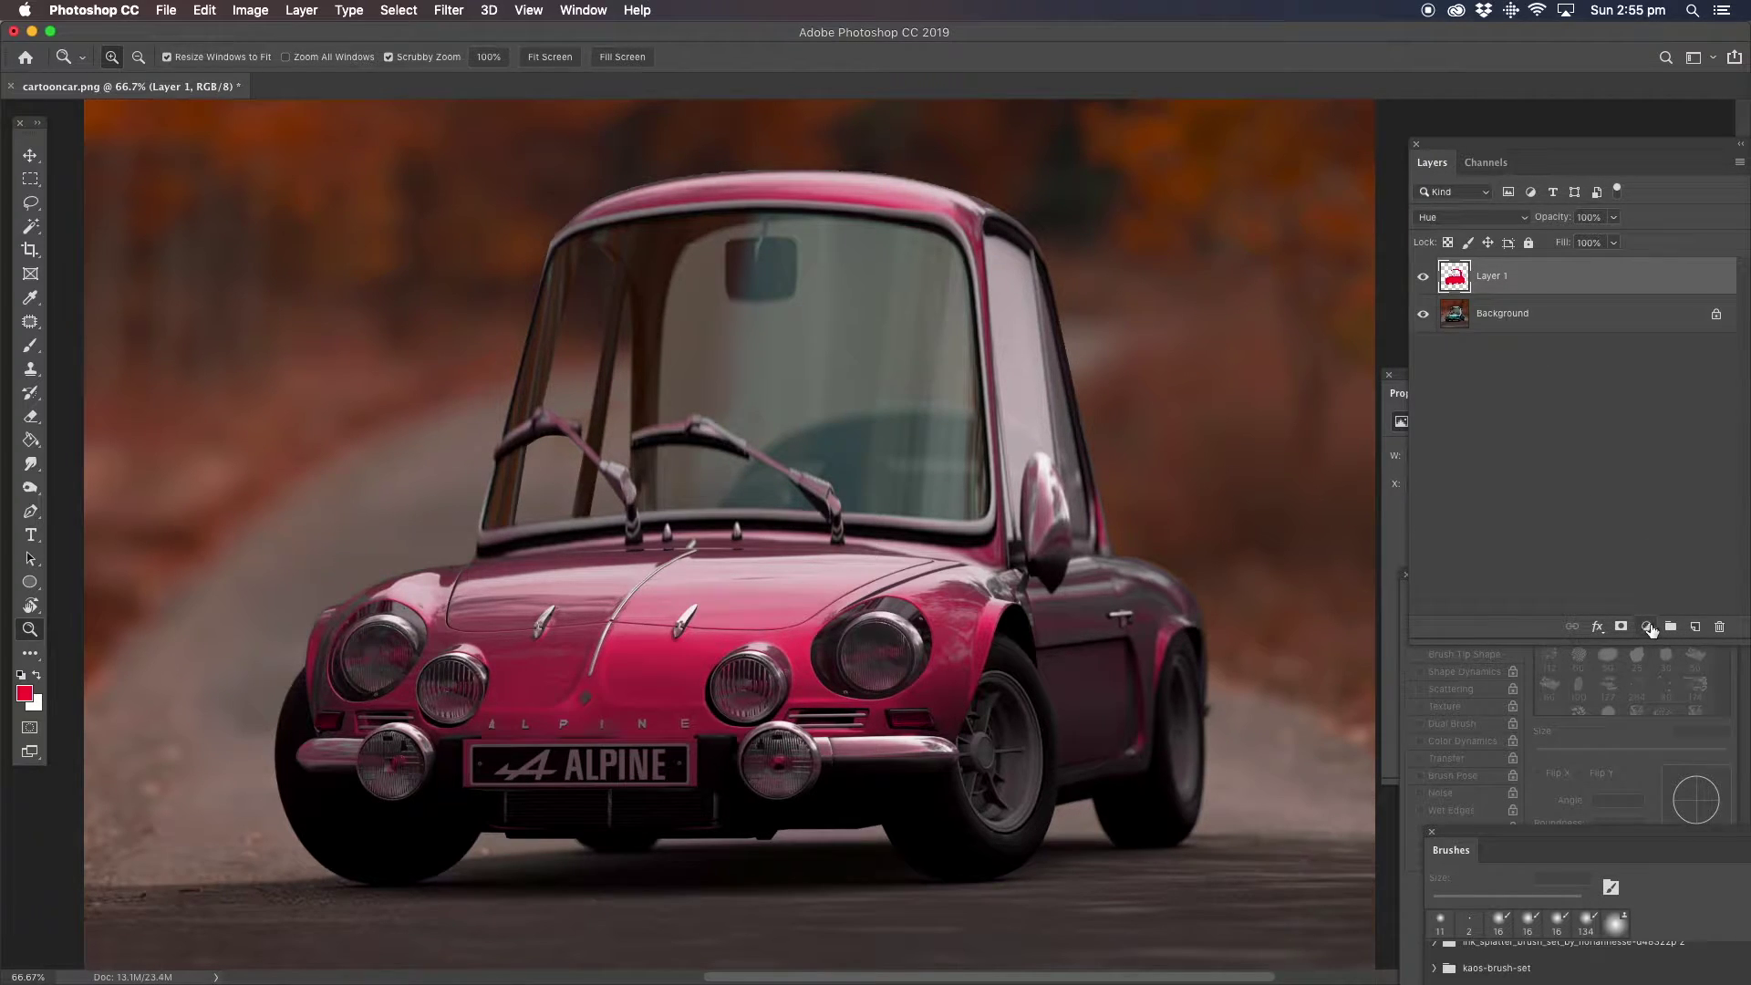
pyautogui.click(1650, 629)
pyautogui.click(1636, 684)
pyautogui.click(1646, 627)
pyautogui.click(1663, 792)
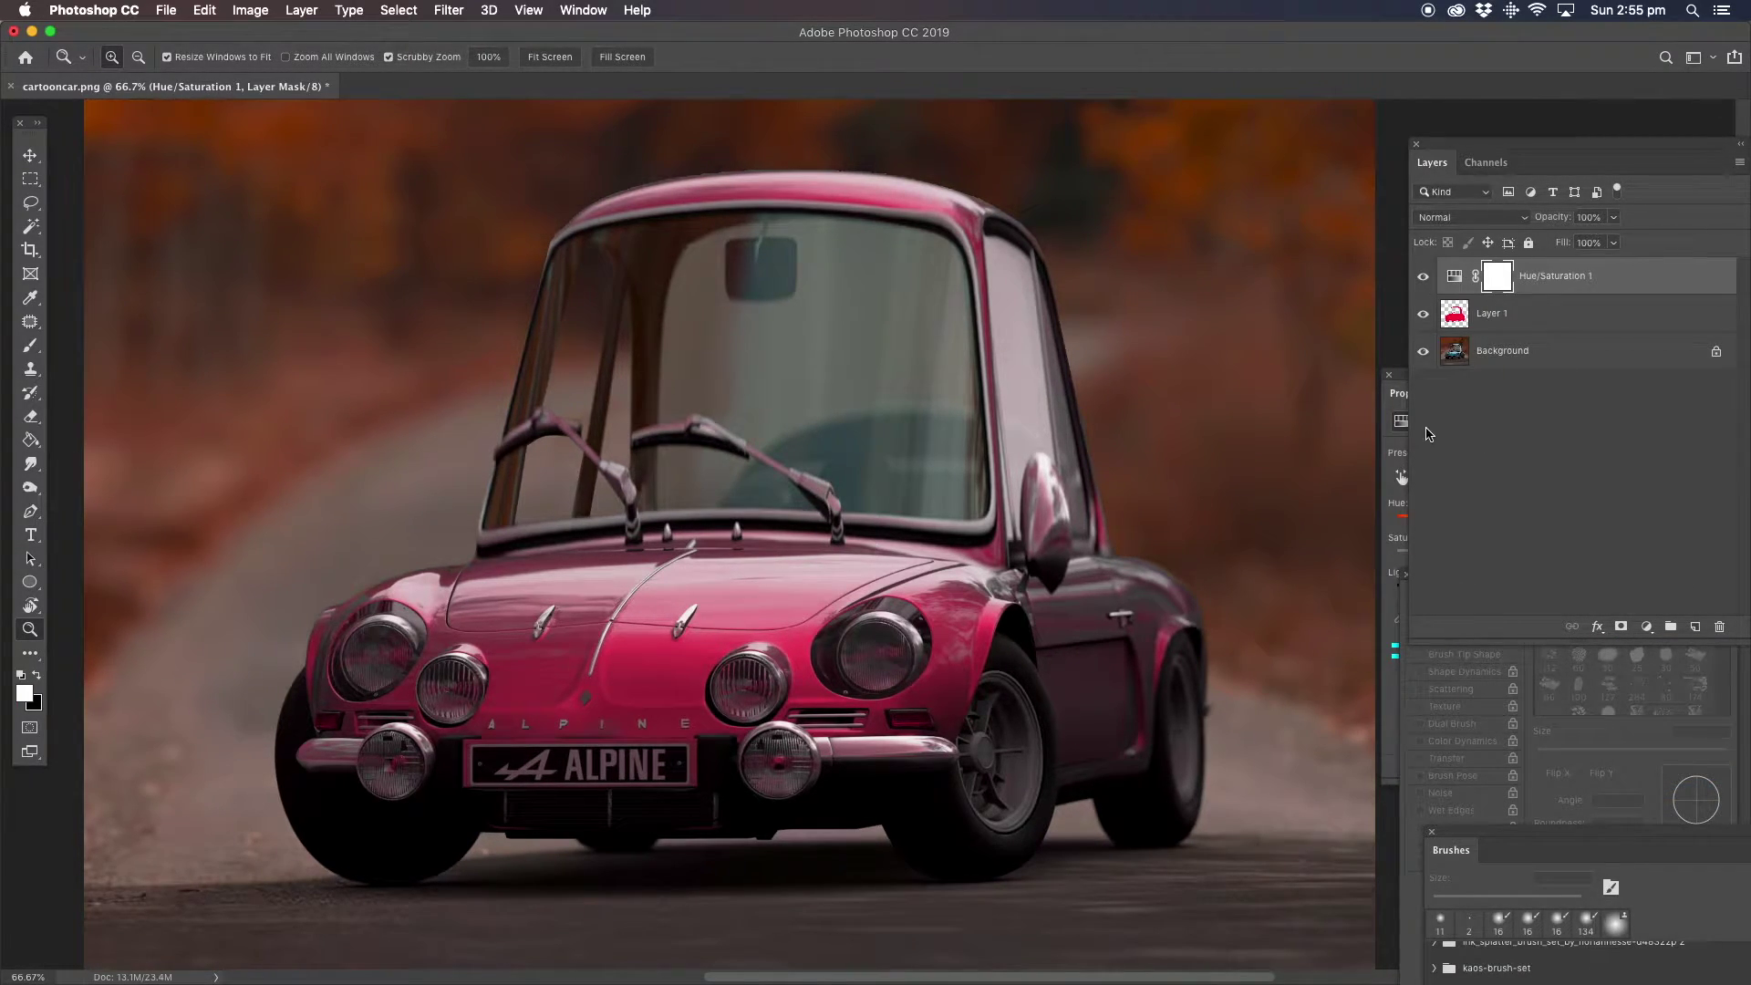
# Clip the Hue/Saturation adjustment to Layer 1 so only the car is affected.
pyautogui.click(1400, 438)
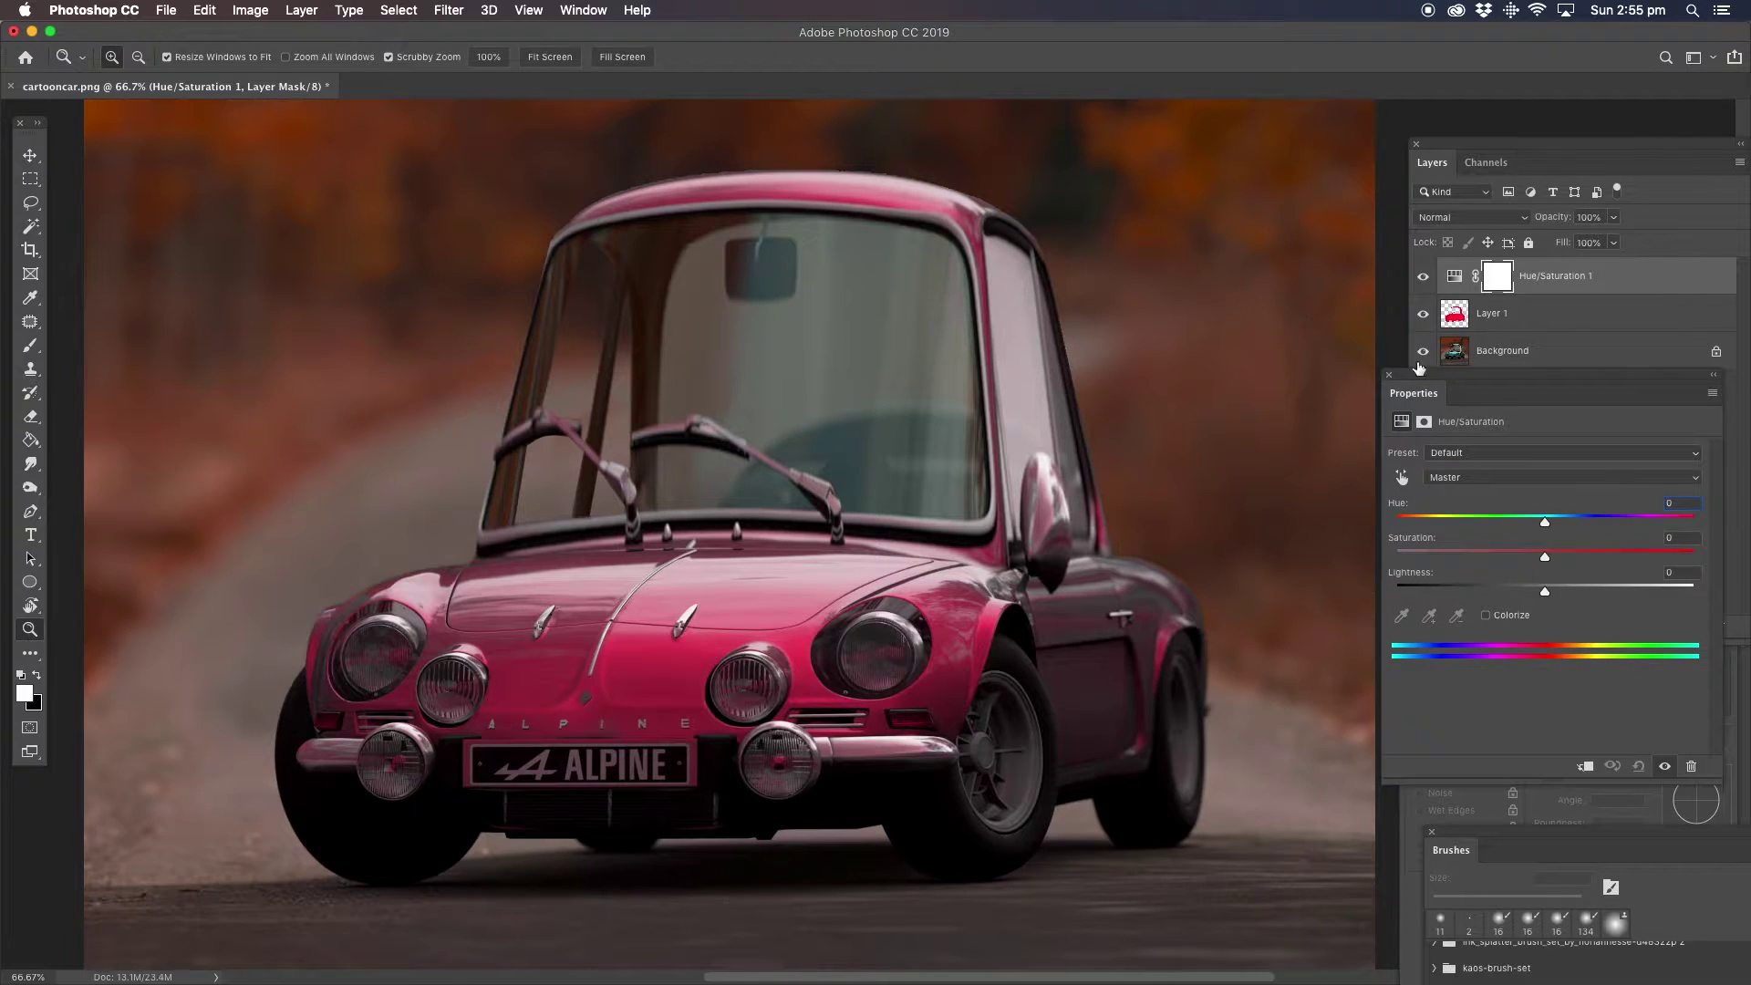
pyautogui.moveTo(1599, 775); pyautogui.dragTo(1374, 545)
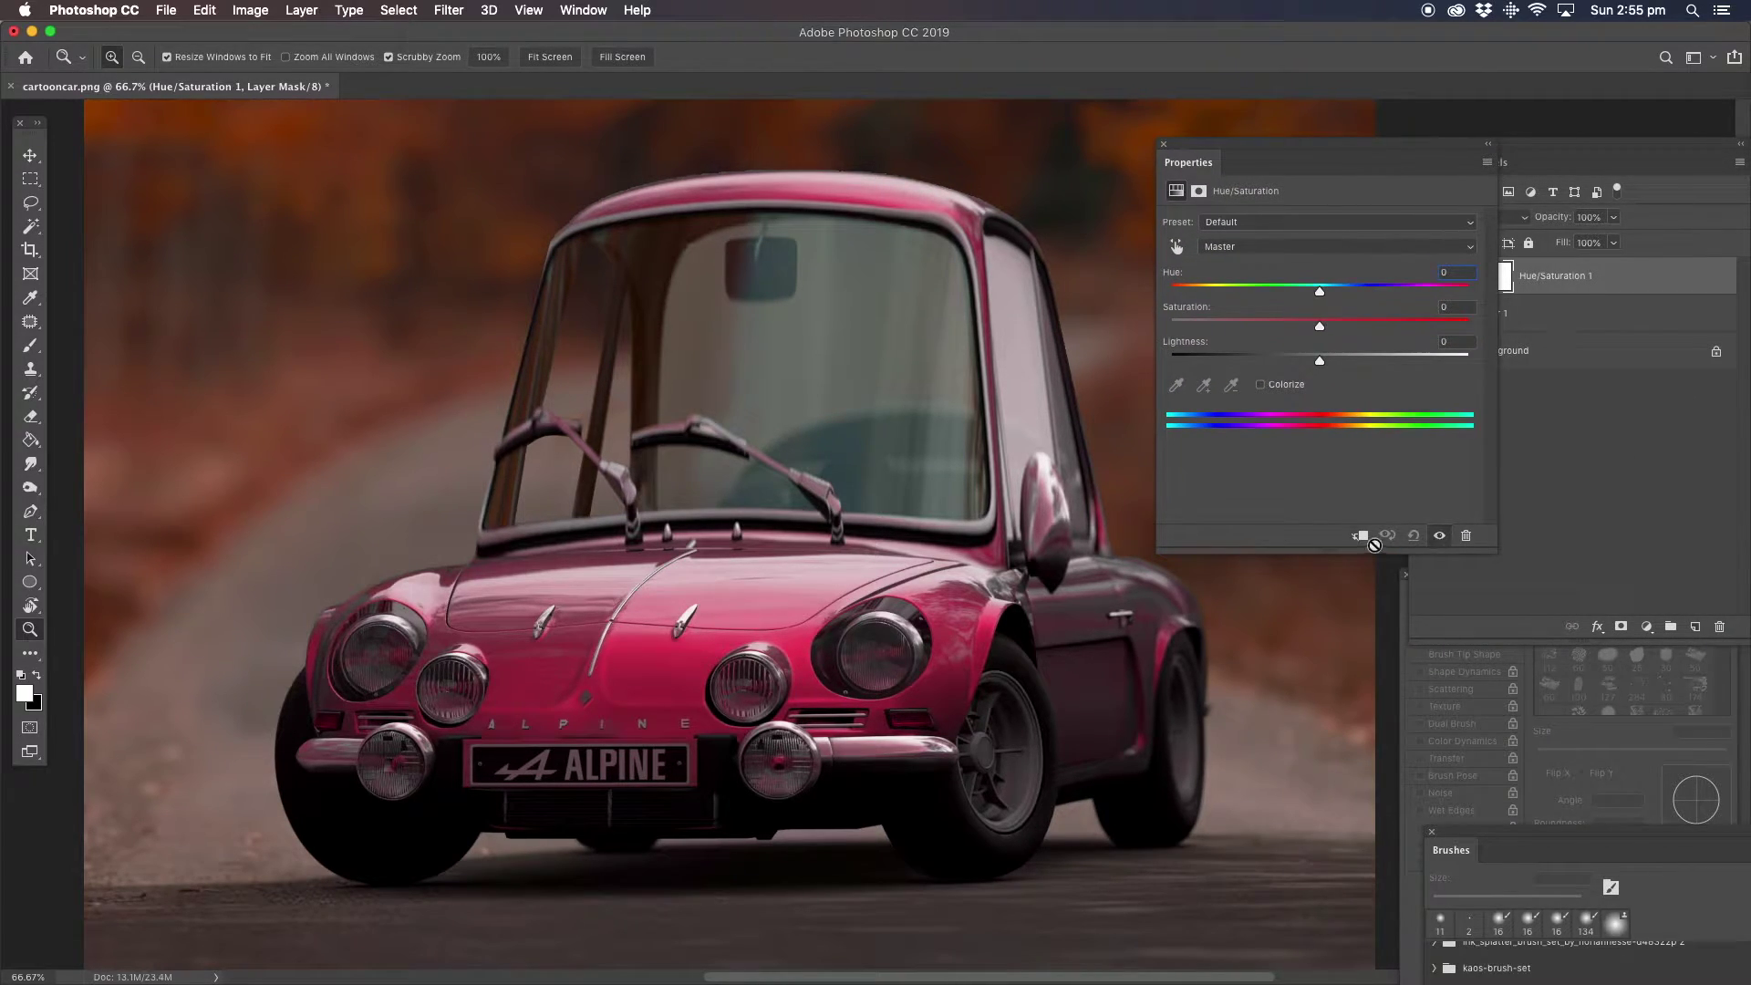
pyautogui.click(1360, 537)
# Set Hue to +180 and Saturation to +26, turning the pink car body green.
pyautogui.moveTo(1319, 292); pyautogui.dragTo(1390, 294)
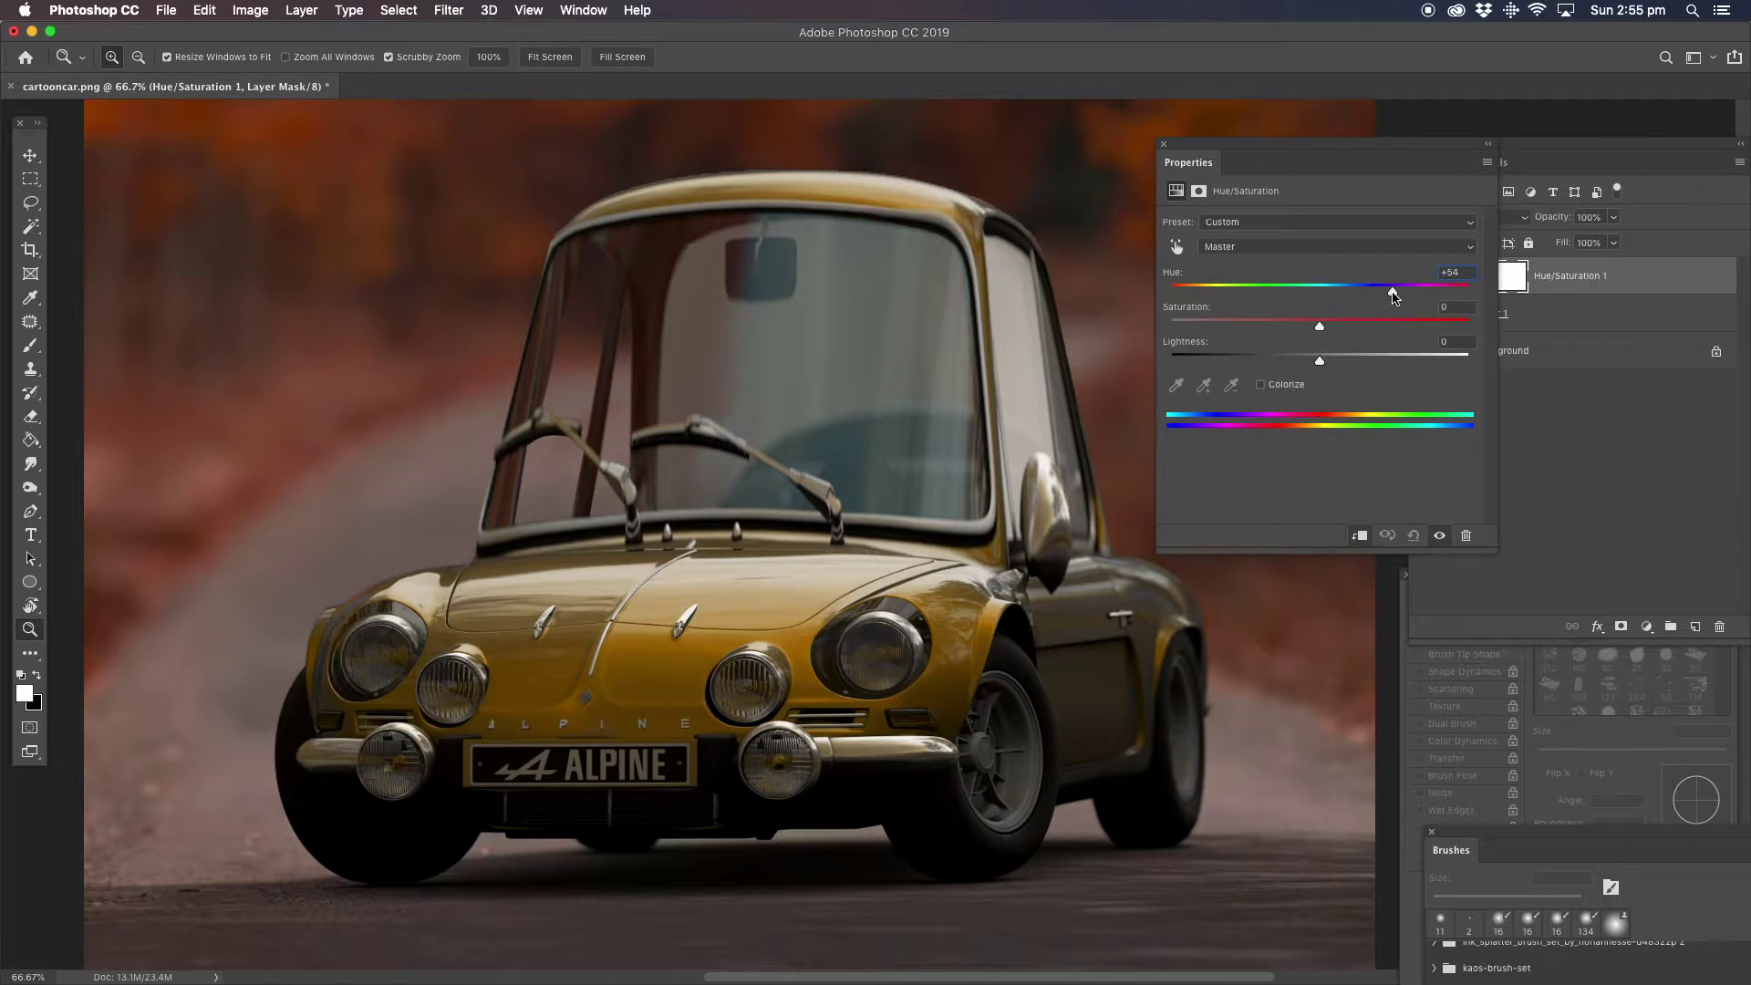
pyautogui.moveTo(1398, 294); pyautogui.dragTo(1470, 293)
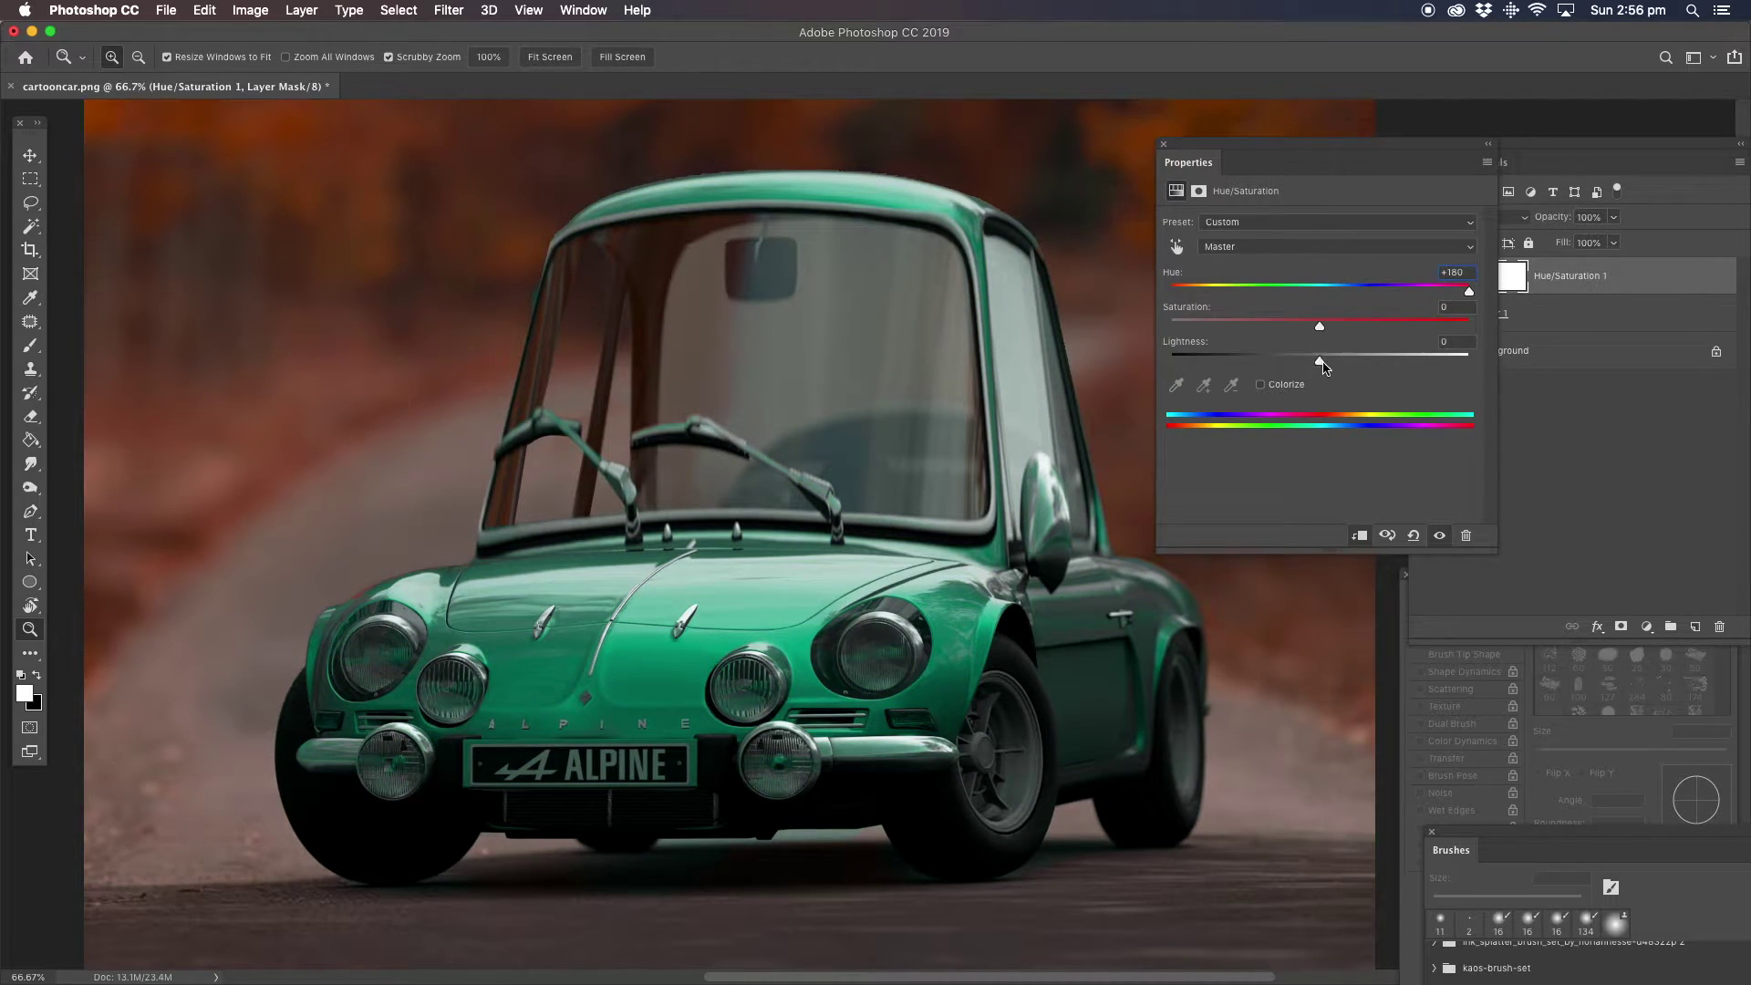
pyautogui.moveTo(1321, 367)
pyautogui.mouseDown()
pyautogui.moveTo(1305, 368)
pyautogui.moveTo(1338, 364)
pyautogui.mouseUp()
pyautogui.click(1317, 363)
pyautogui.moveTo(1319, 330)
pyautogui.mouseDown()
pyautogui.moveTo(1275, 337)
pyautogui.moveTo(1357, 325)
pyautogui.mouseUp()
pyautogui.moveTo(1275, 155); pyautogui.dragTo(1613, 400)
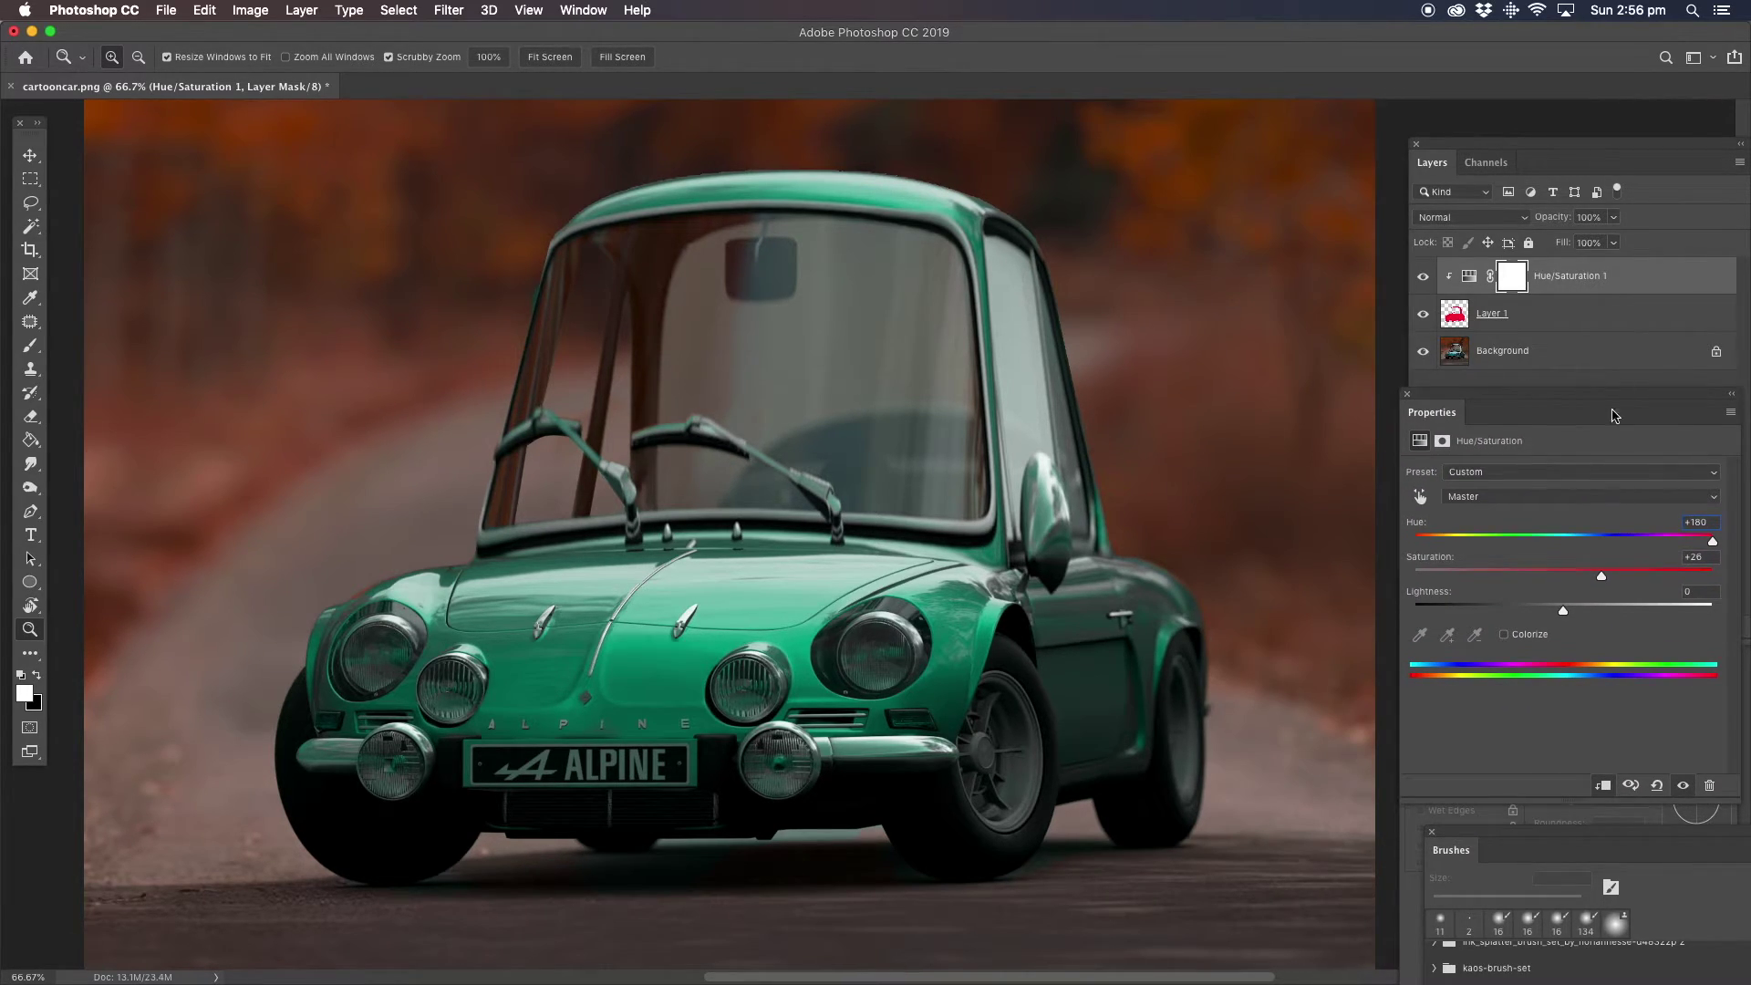
pyautogui.moveTo(1714, 541)
pyautogui.mouseDown()
pyautogui.moveTo(1393, 552)
pyautogui.moveTo(1732, 553)
pyautogui.mouseUp()
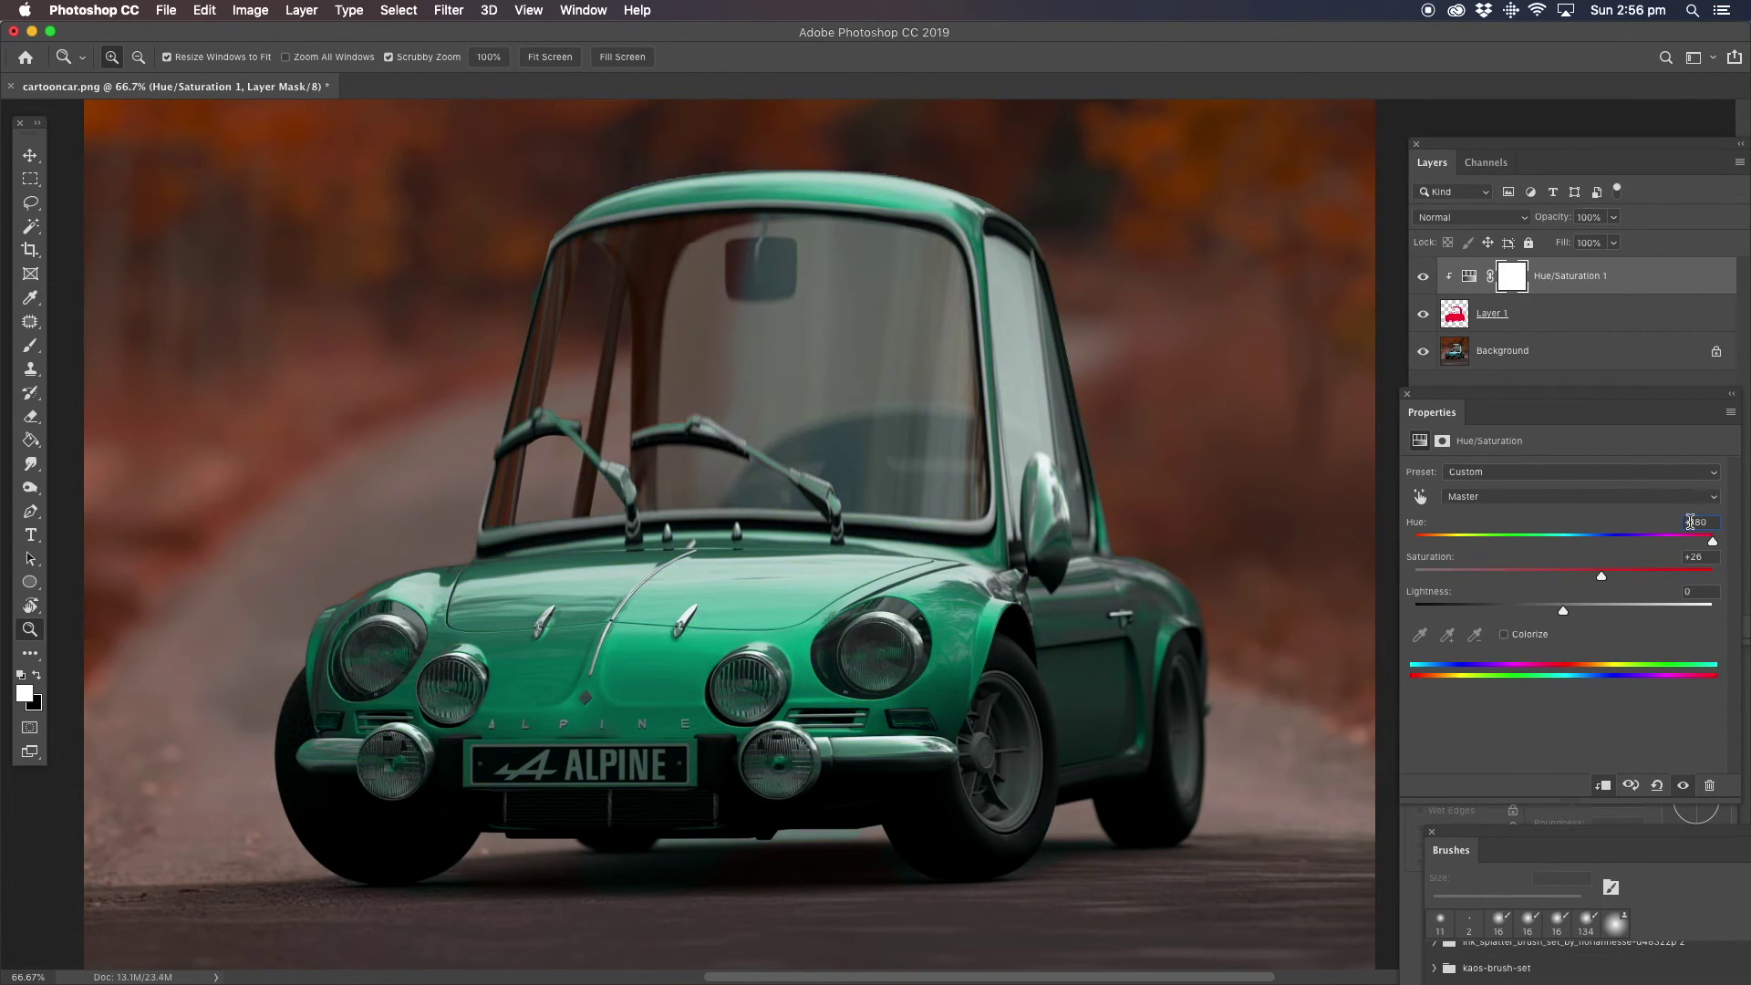